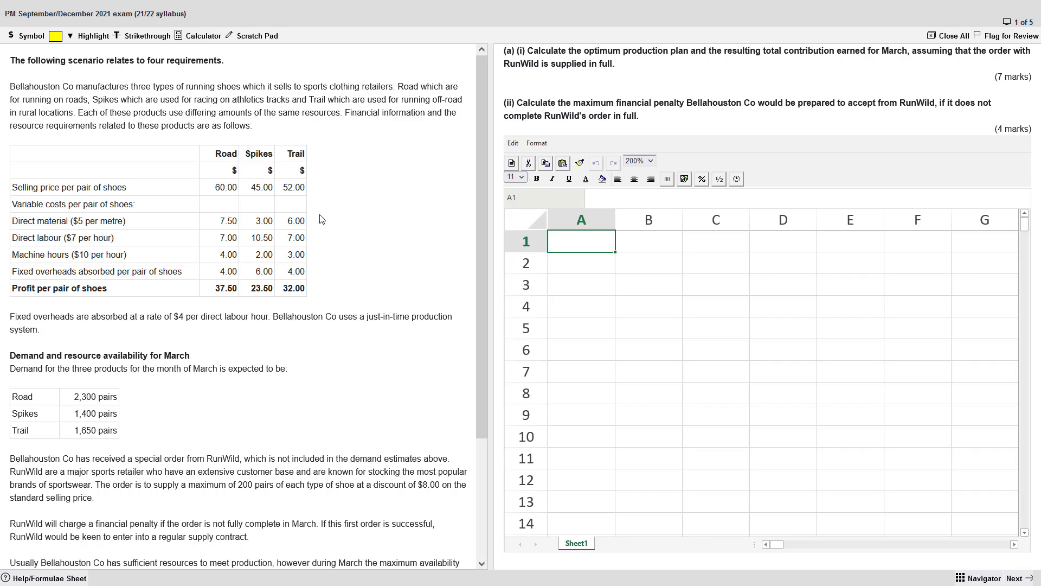
# Enter the trial formula =7*1.5 in cell B2
pyautogui.moveTo(479, 233); pyautogui.dragTo(476, 132)
pyautogui.click(672, 274)
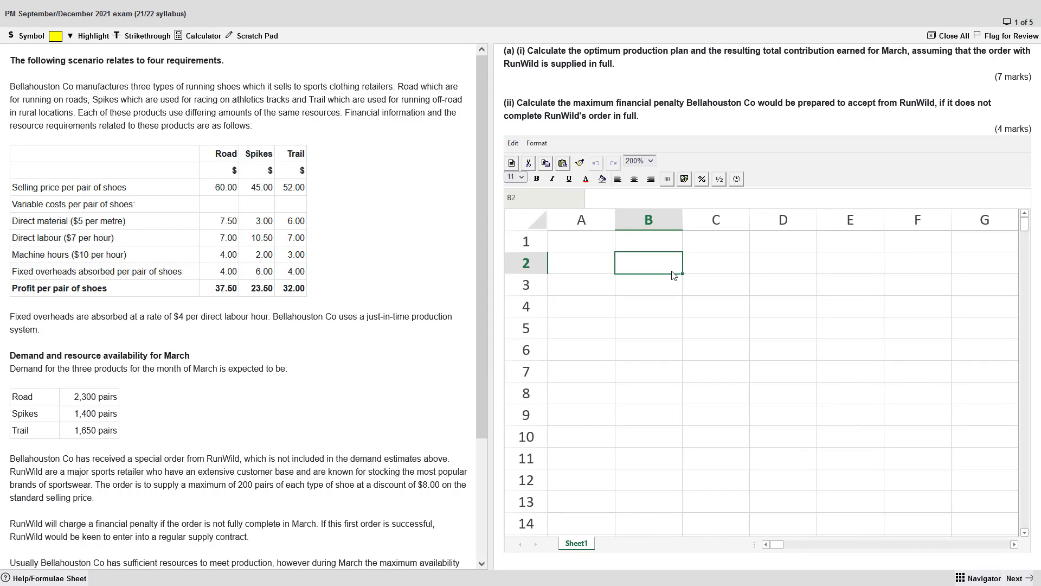
pyautogui.write('=7*1.5')
pyautogui.press('Return')
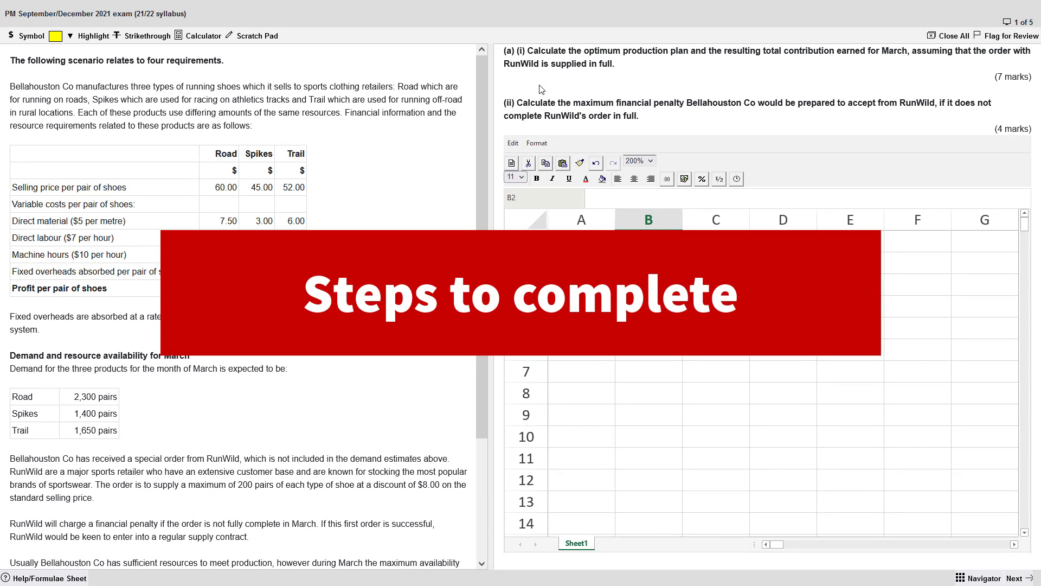
# Start a list of solution steps with "1. Resources" in cell B2 and "2. Have" in cell B3
pyautogui.write('.')
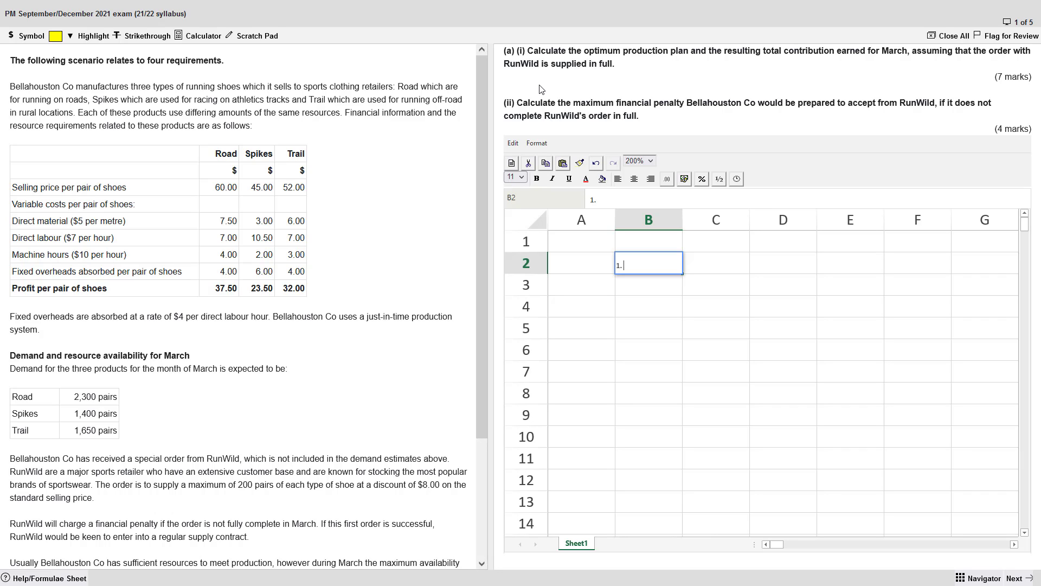
pyautogui.write(' Resources')
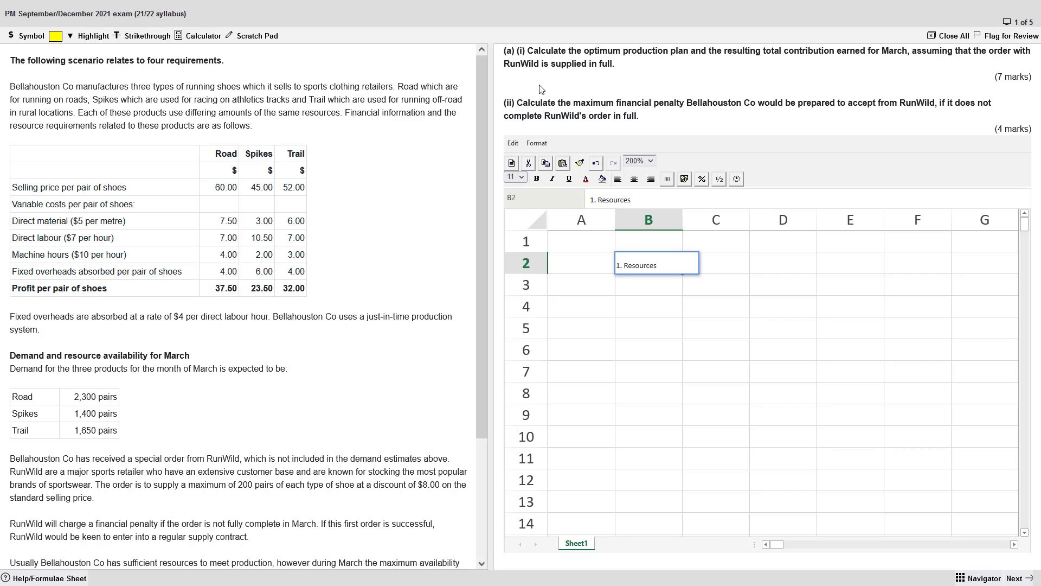
pyautogui.press('Return')
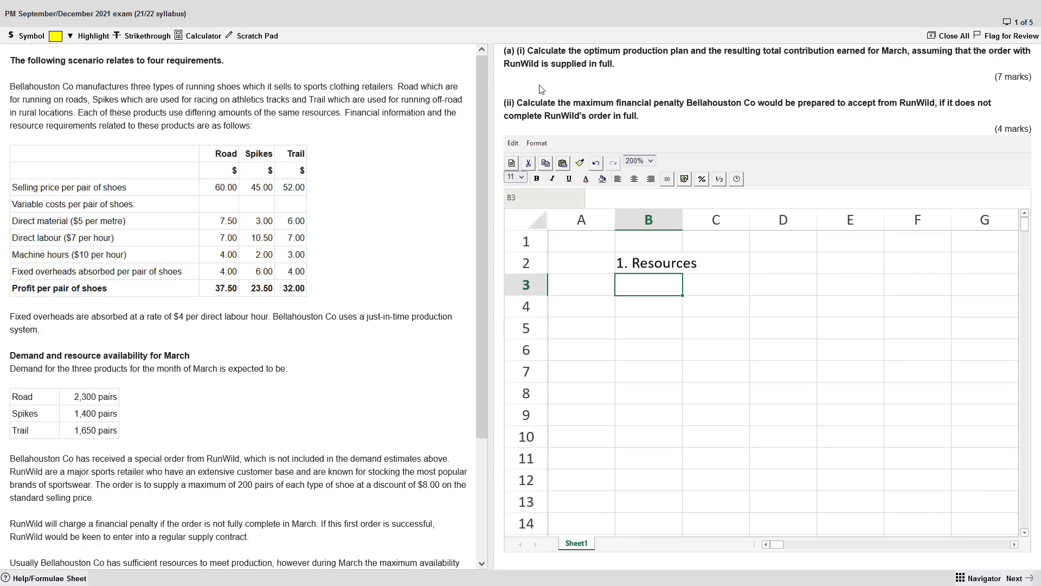
pyautogui.write('2.')
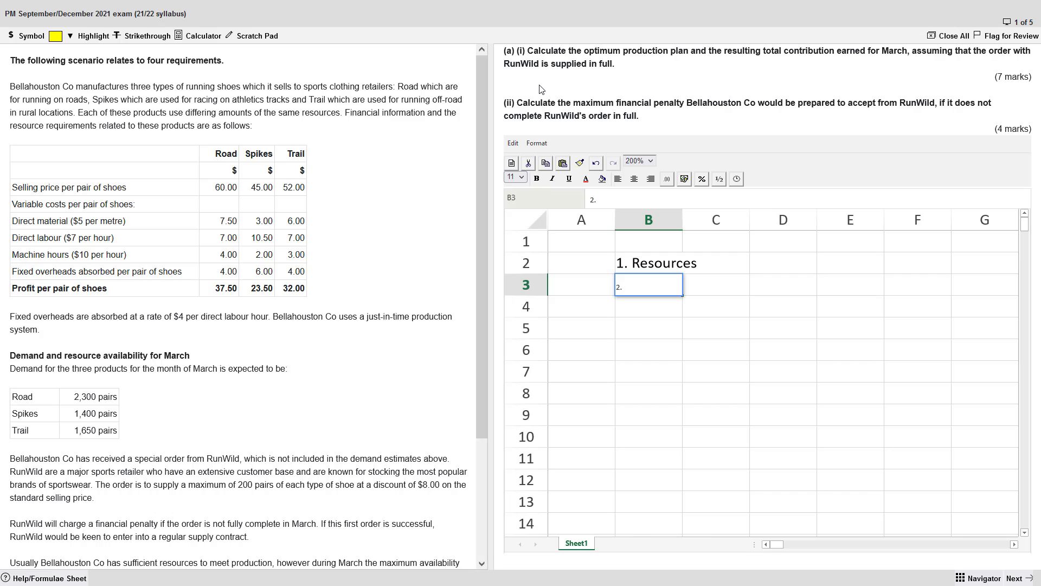
pyautogui.write(' Have')
pyautogui.press('Return')
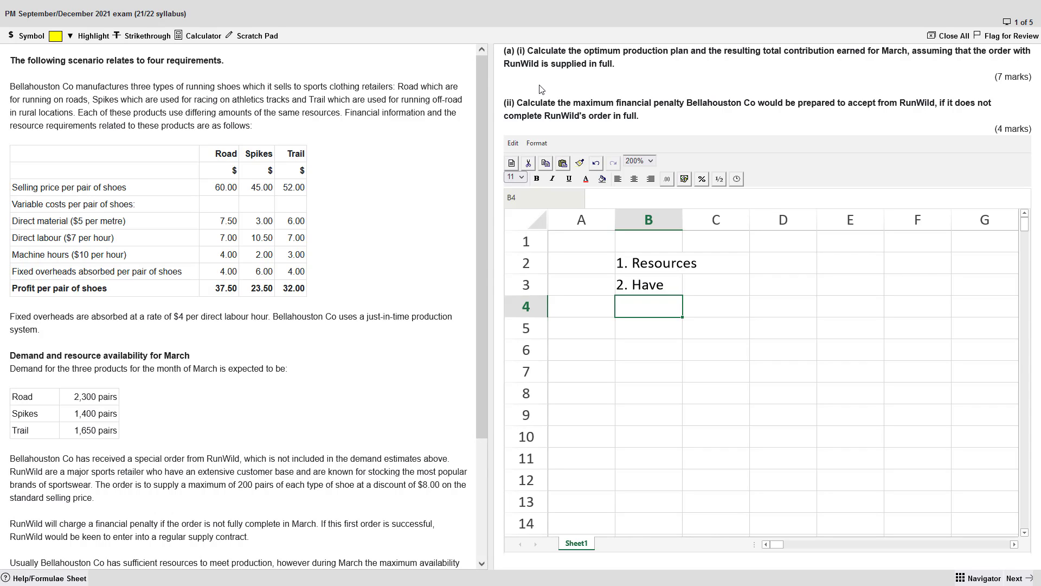
# Add "3. need" in cell B4 and "4. Limiting factor" in cell B5 to the list of solution steps
pyautogui.press('BackSpace')
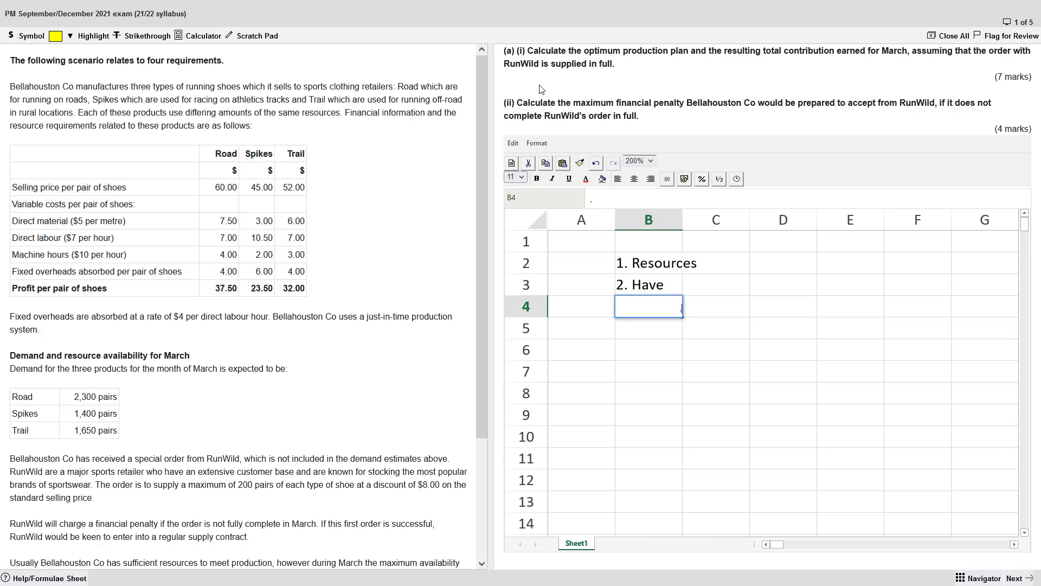
pyautogui.write('.3')
pyautogui.write('Need')
pyautogui.press('Return')
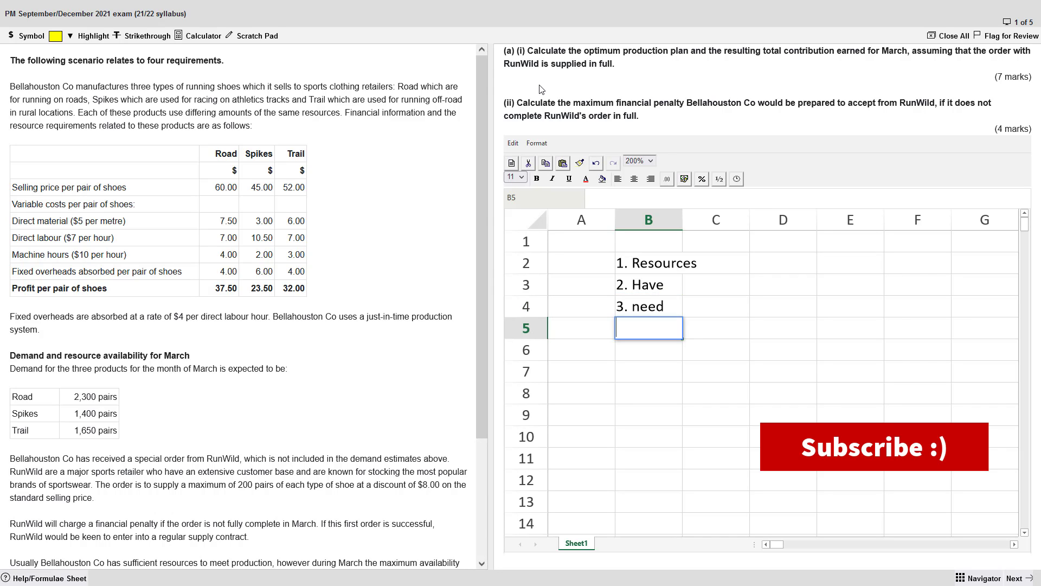
pyautogui.write('$')
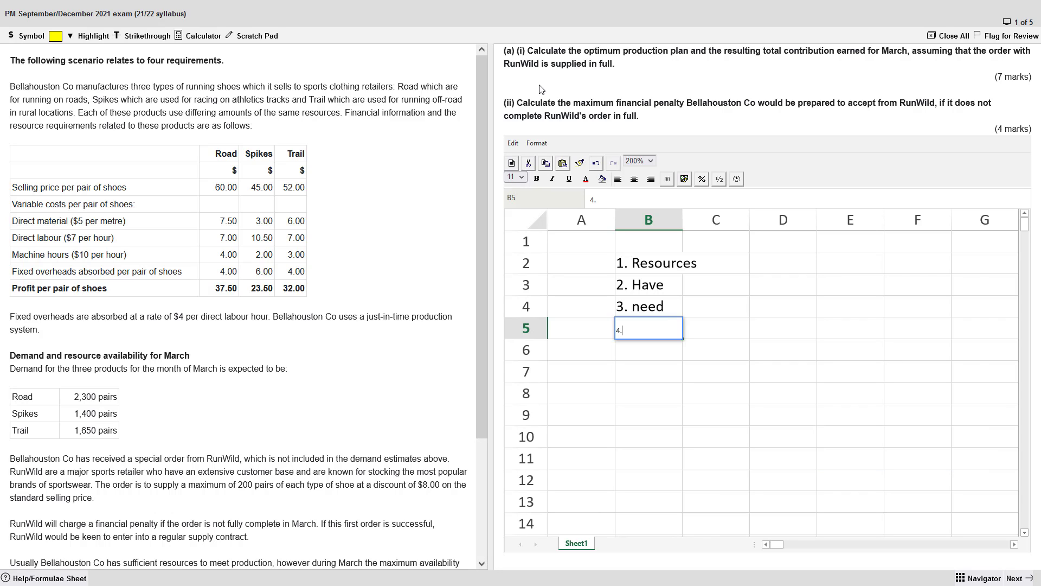
pyautogui.write('Limiting factor')
pyautogui.press('Return')
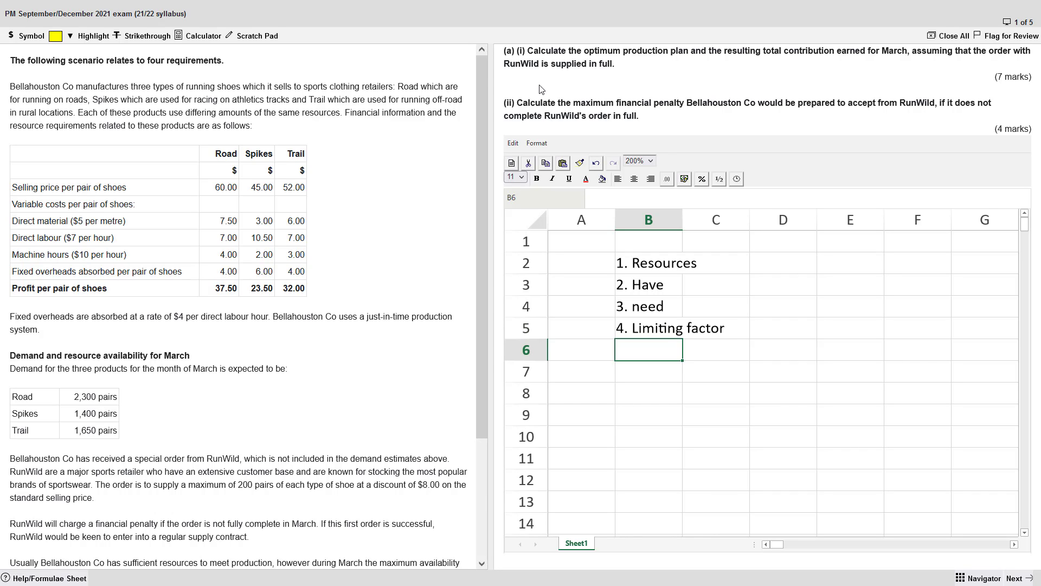
# Enter "5. Ranking contr/scarce resource" in cell B6 as the fifth solution step
pyautogui.press('BackSpace')
pyautogui.write('5. R')
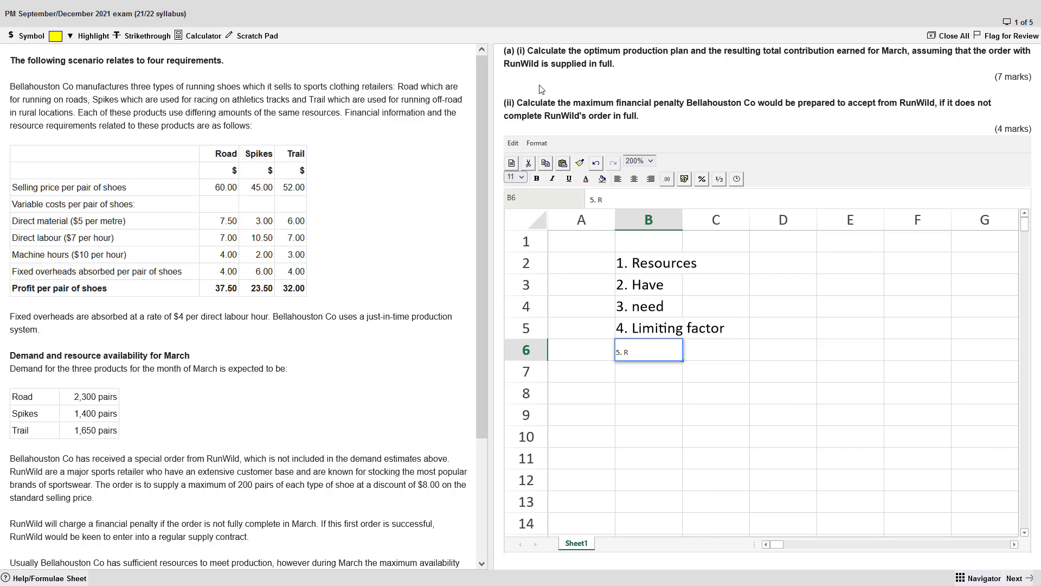
pyautogui.write('anking cont')
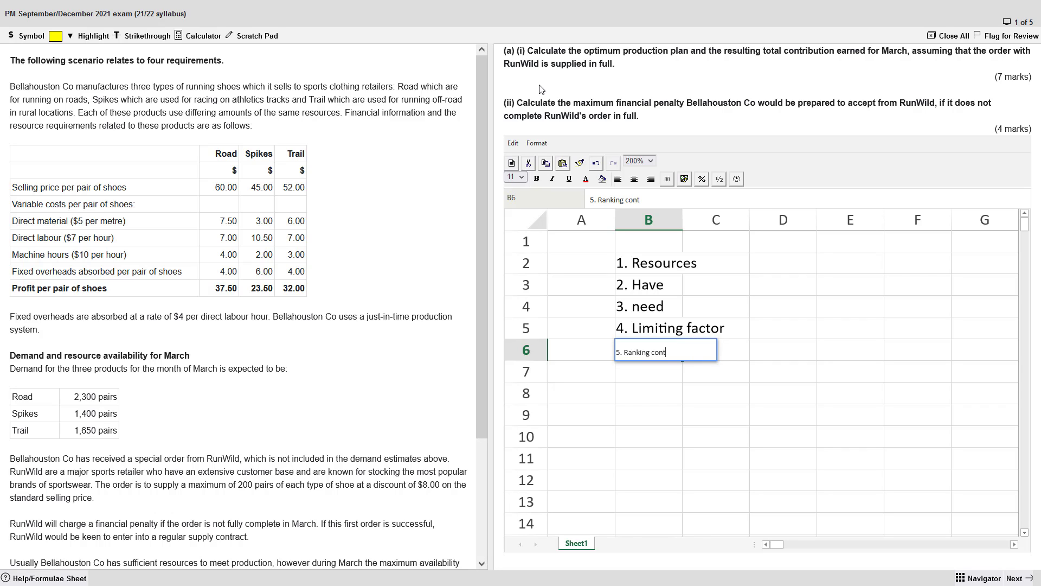
pyautogui.write('r/')
pyautogui.write('scarcre')
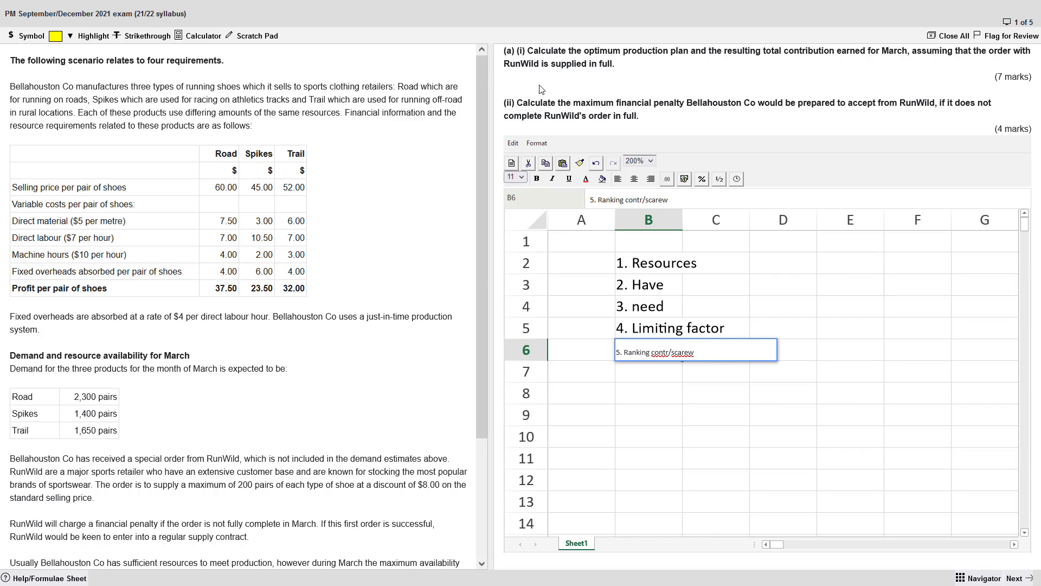
pyautogui.press('BackSpace')
pyautogui.press('BackSpace')
pyautogui.press('BackSpace')
pyautogui.press('BackSpace')
pyautogui.write('ce resource')
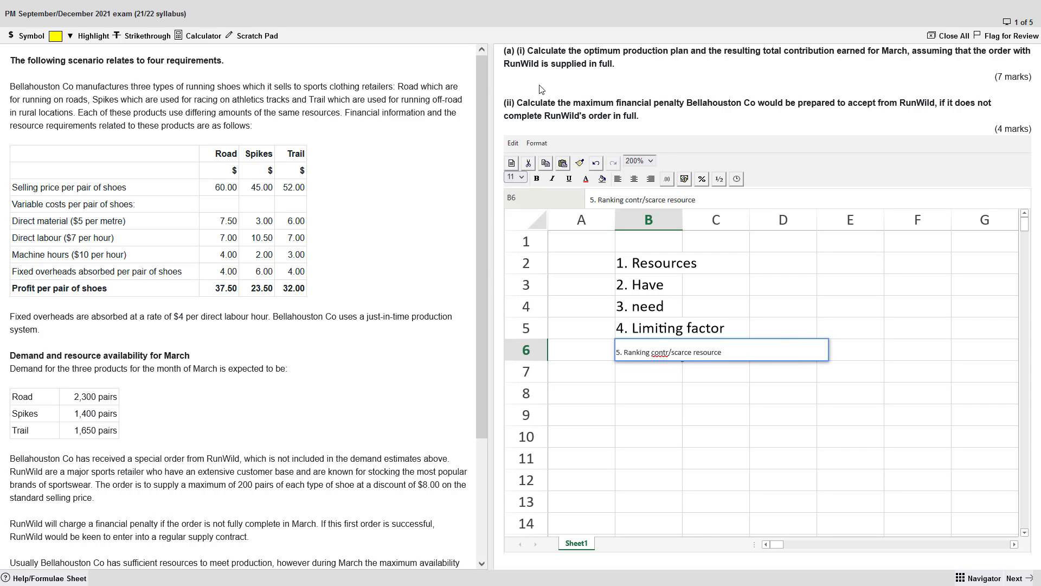
pyautogui.press('Return')
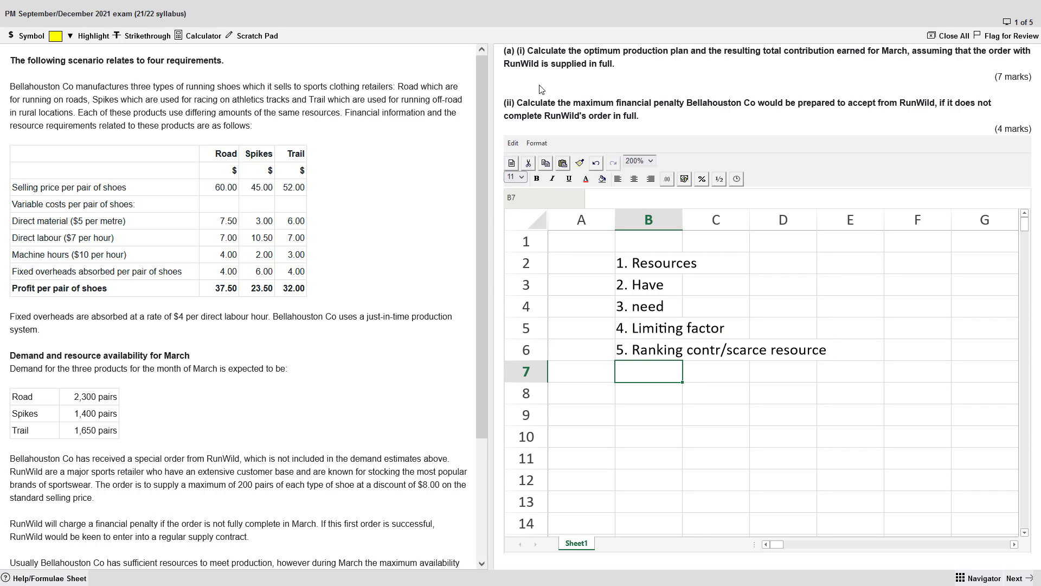
# Enter "6. Production plan & Contr." in cell B7 as the last solution step
pyautogui.write('6. Ptofi')
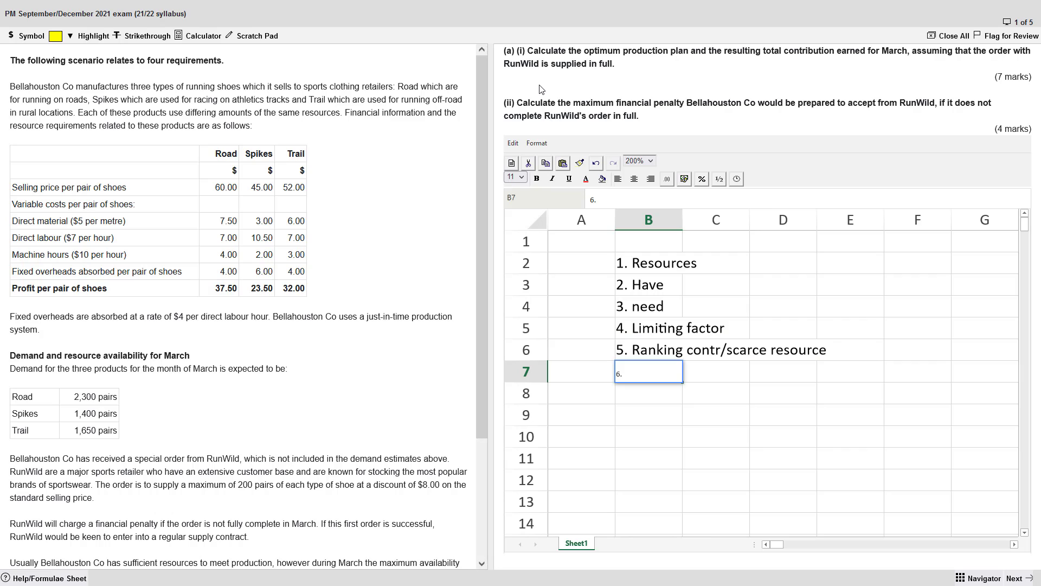
pyautogui.press('BackSpace')
pyautogui.press('BackSpace')
pyautogui.press('BackSpace')
pyautogui.press('BackSpace')
pyautogui.write('roduction plan & Contr.')
pyautogui.press('Return')
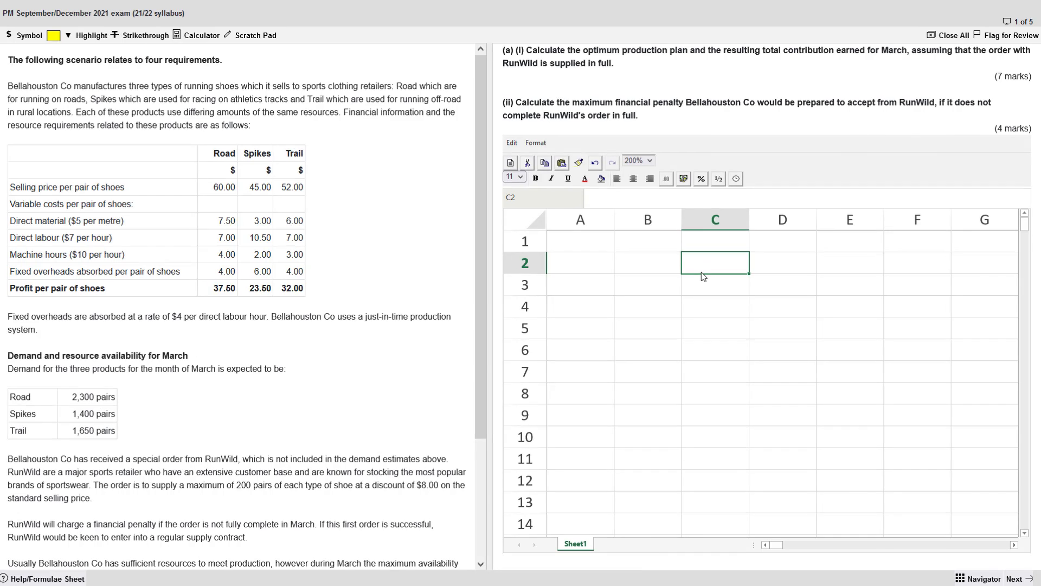
# Enter the product headings Road, Spikes and Trail in cells C2 to E2
pyautogui.write('Road')
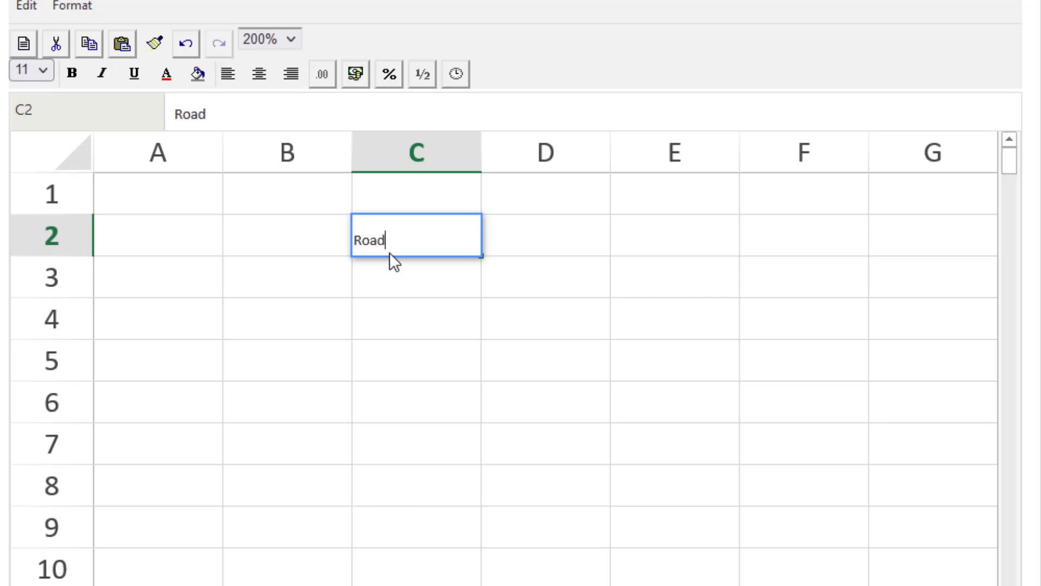
pyautogui.press('Tab')
pyautogui.write('Spikes')
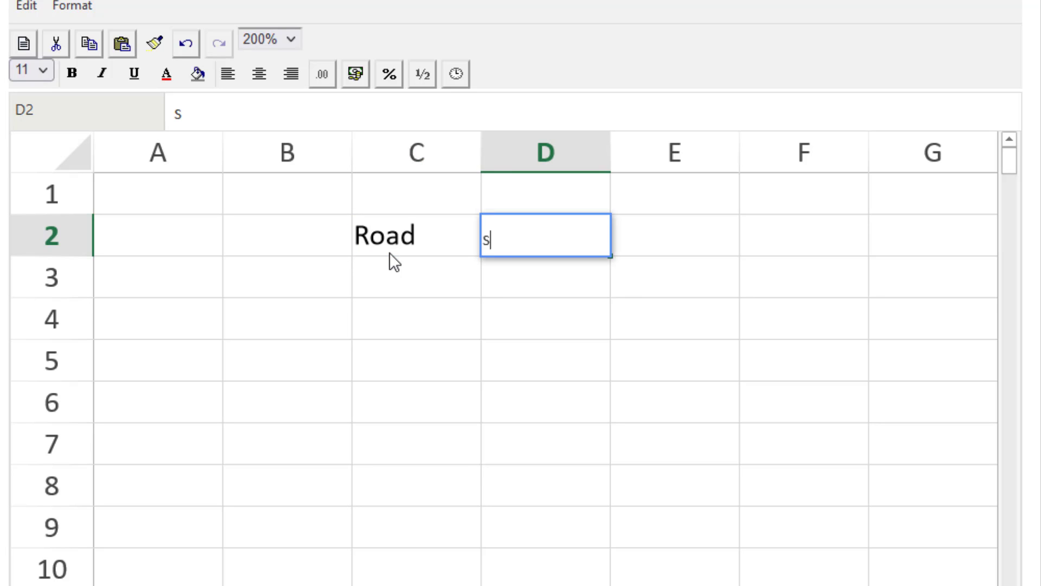
pyautogui.press('Tab')
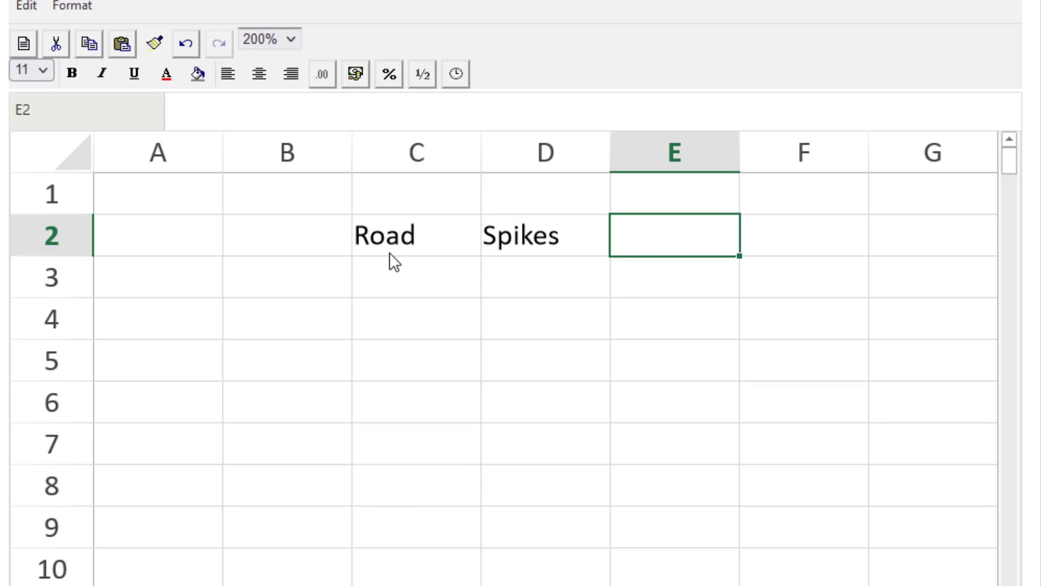
pyautogui.write('Trail')
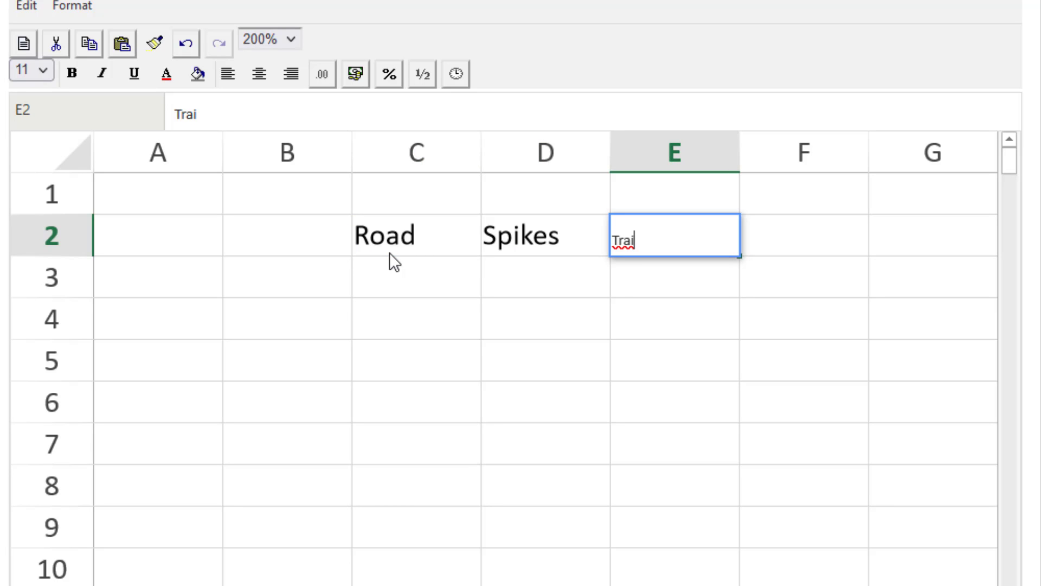
pyautogui.press('Return')
# Enter the row labels "Basic demand" in cell B3 and "Runwild (RW) demand" in cell B4
pyautogui.press('Left')
pyautogui.press('Left')
pyautogui.press('Left')
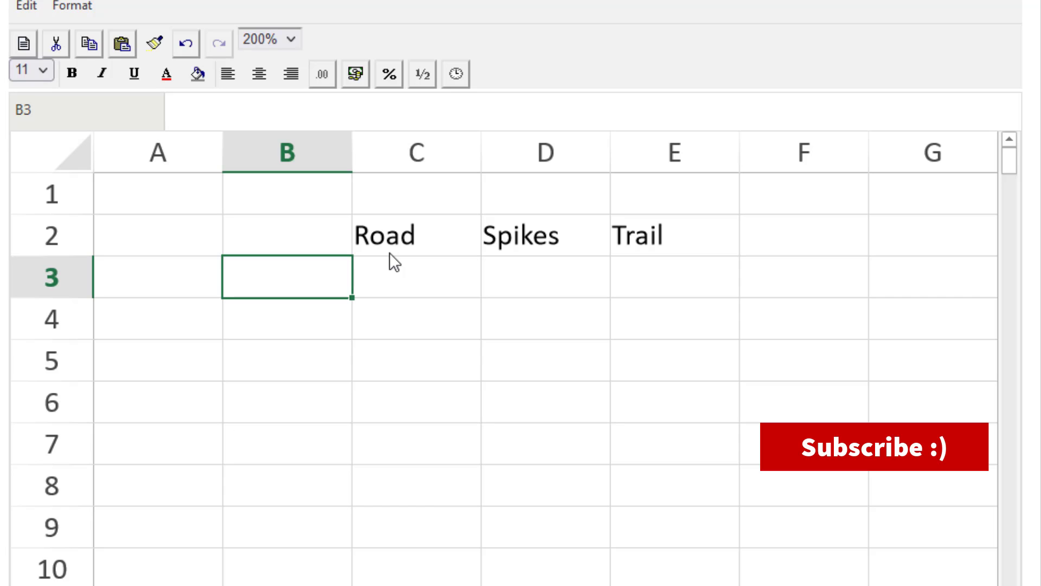
pyautogui.write('Basic demand')
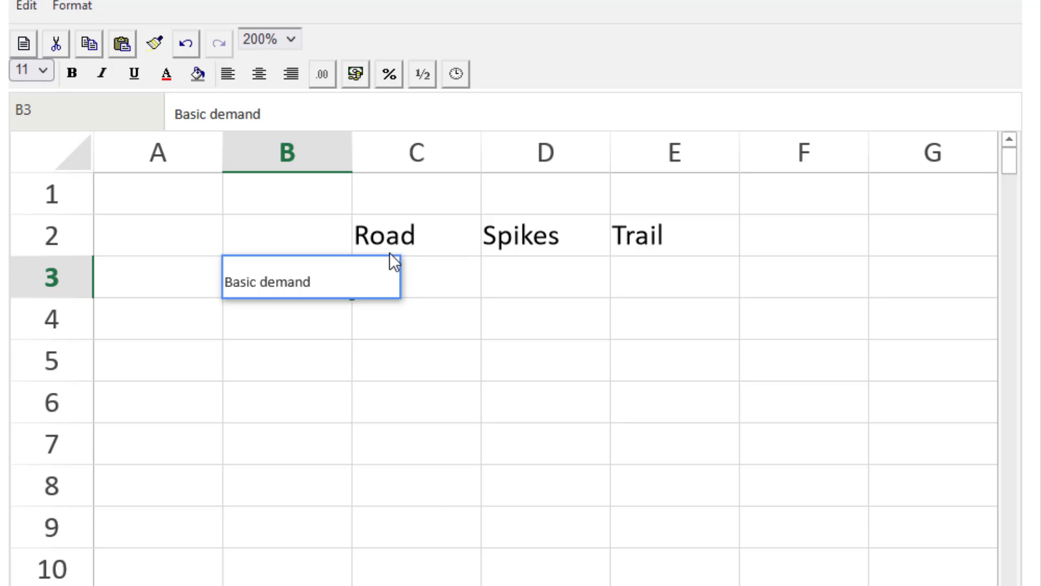
pyautogui.press('Return')
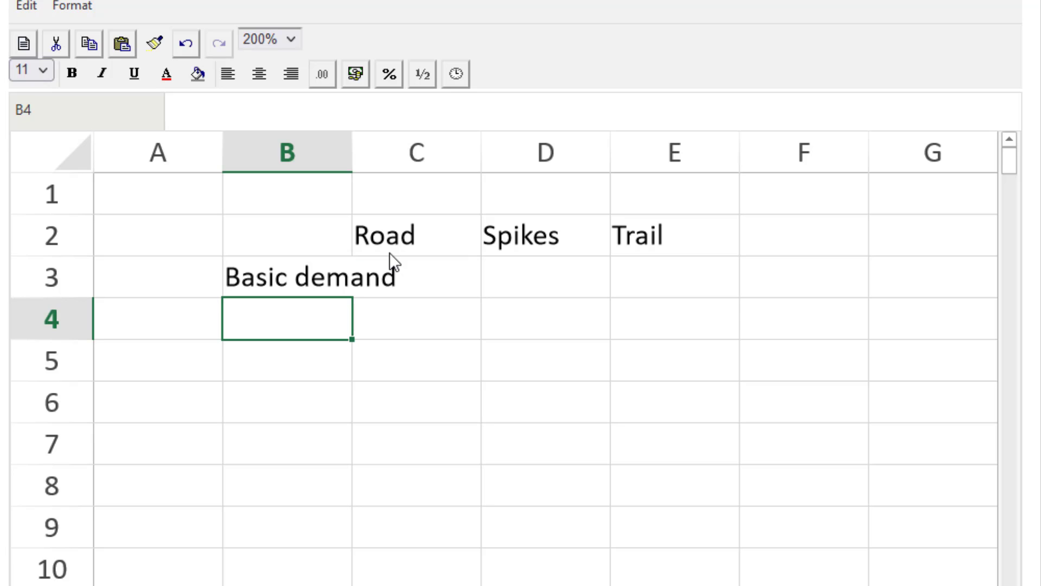
pyautogui.write('Runw')
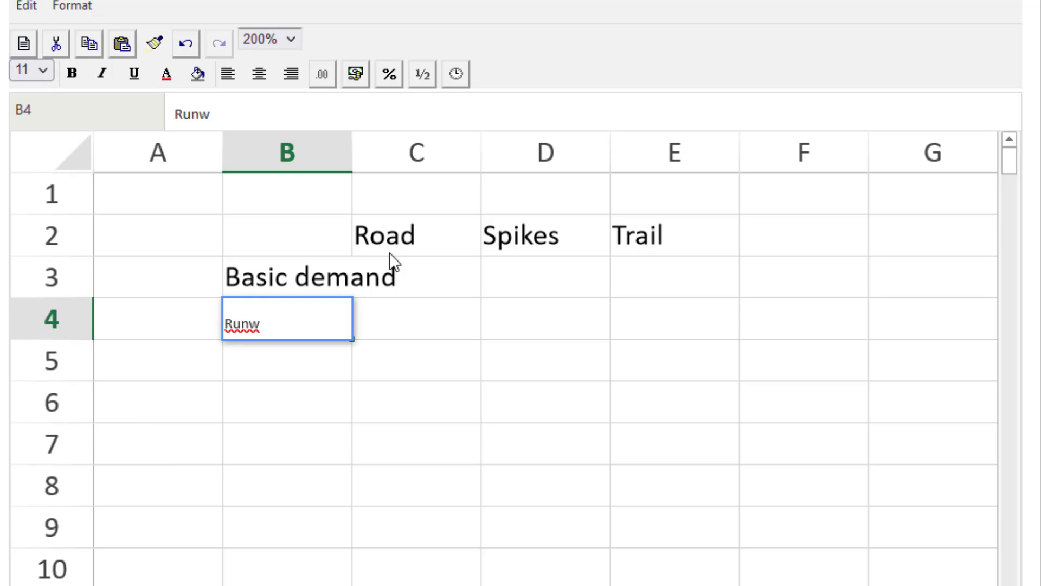
pyautogui.write('ild (RW) demand')
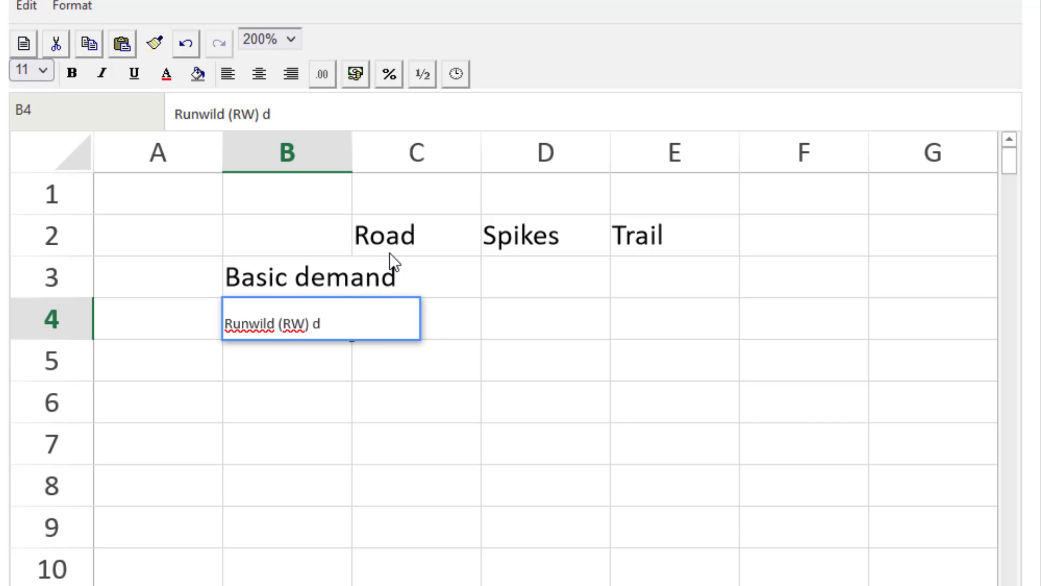
pyautogui.press('Return')
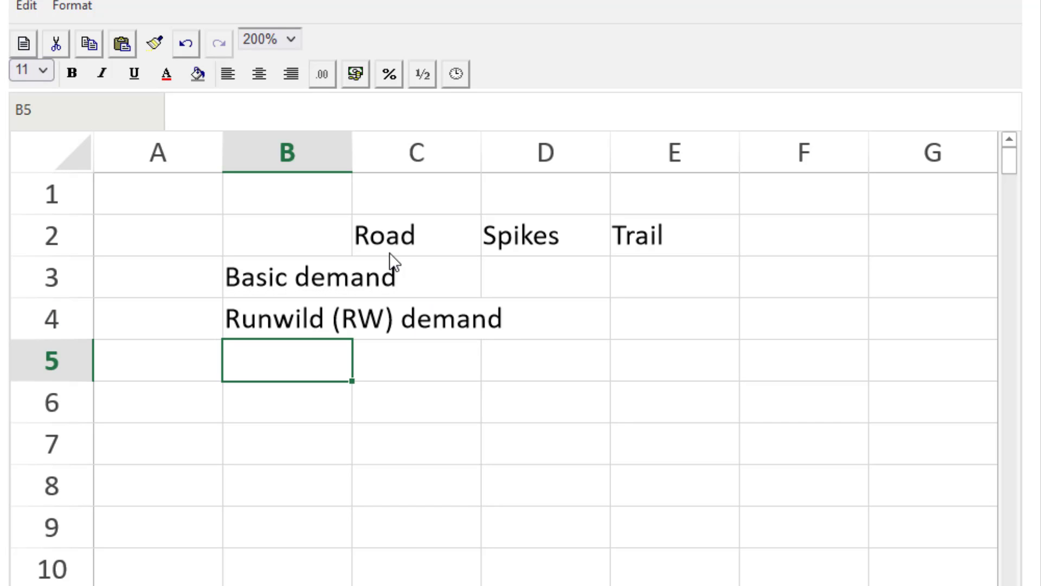
# Fit column B's width to its labels and enter "Total demand" in cell B5
pyautogui.doubleClick(352, 142)
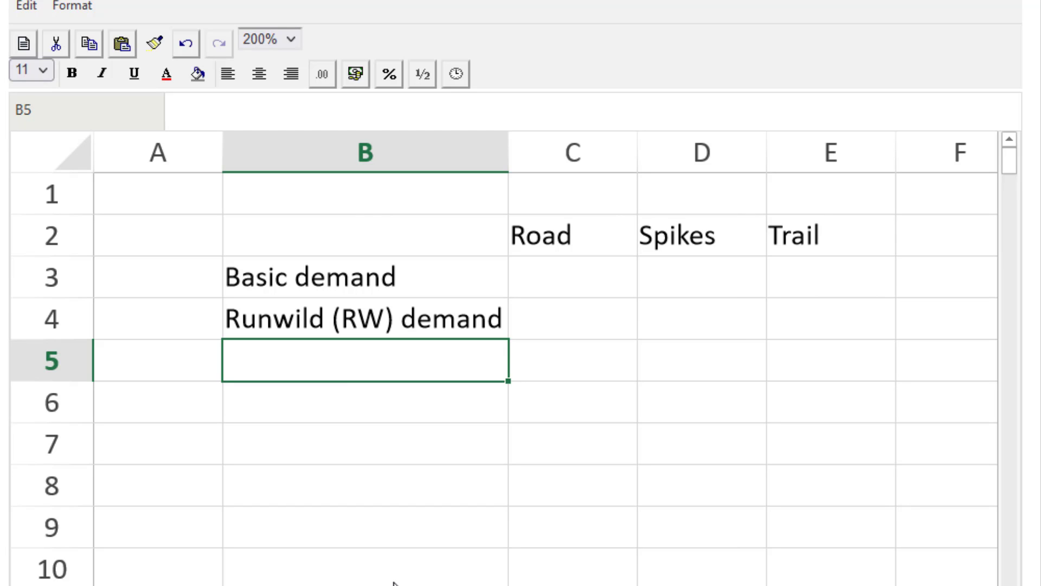
pyautogui.write('Total de')
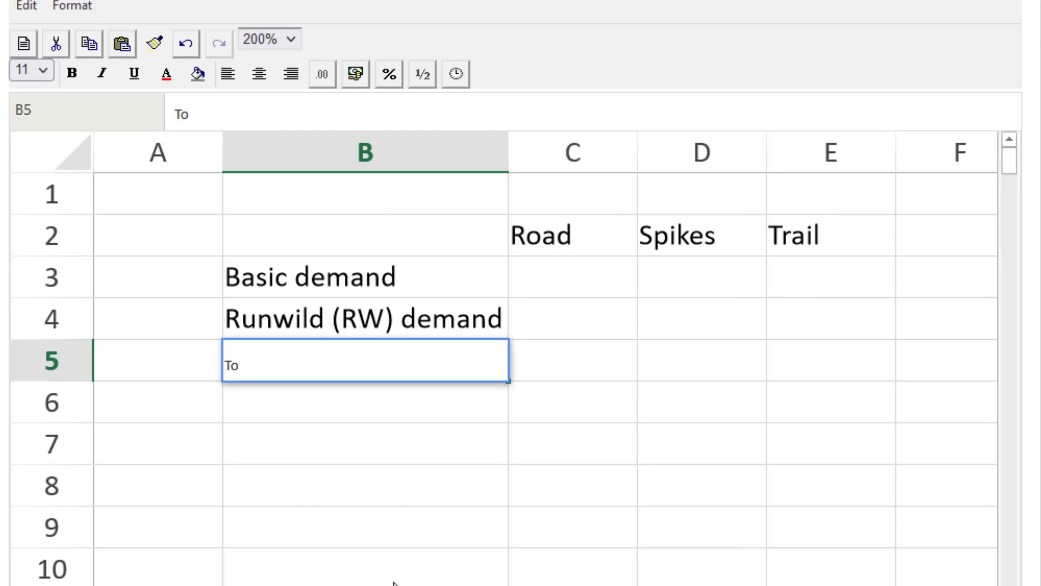
pyautogui.write('mand')
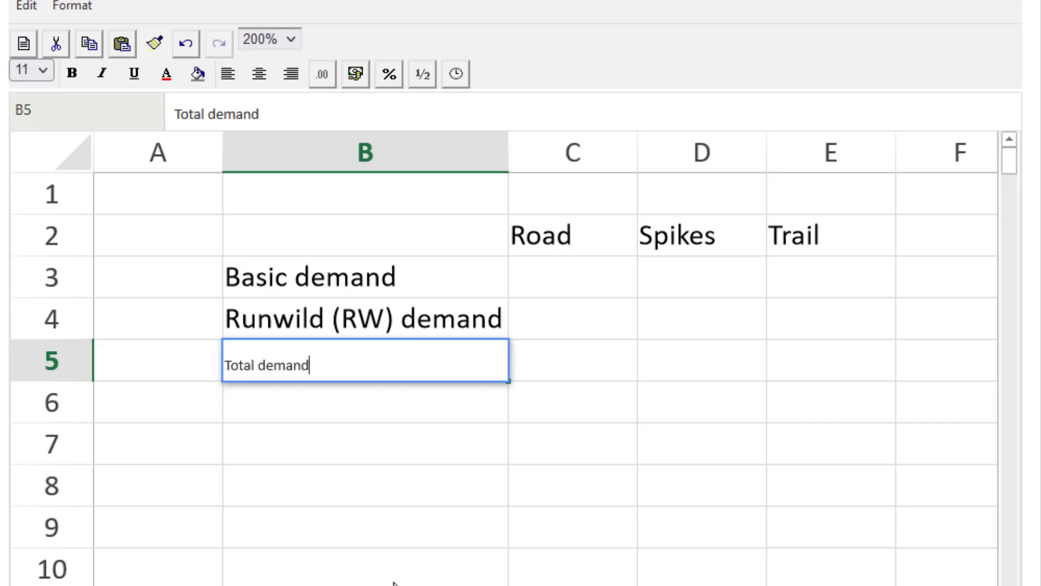
pyautogui.press('Return')
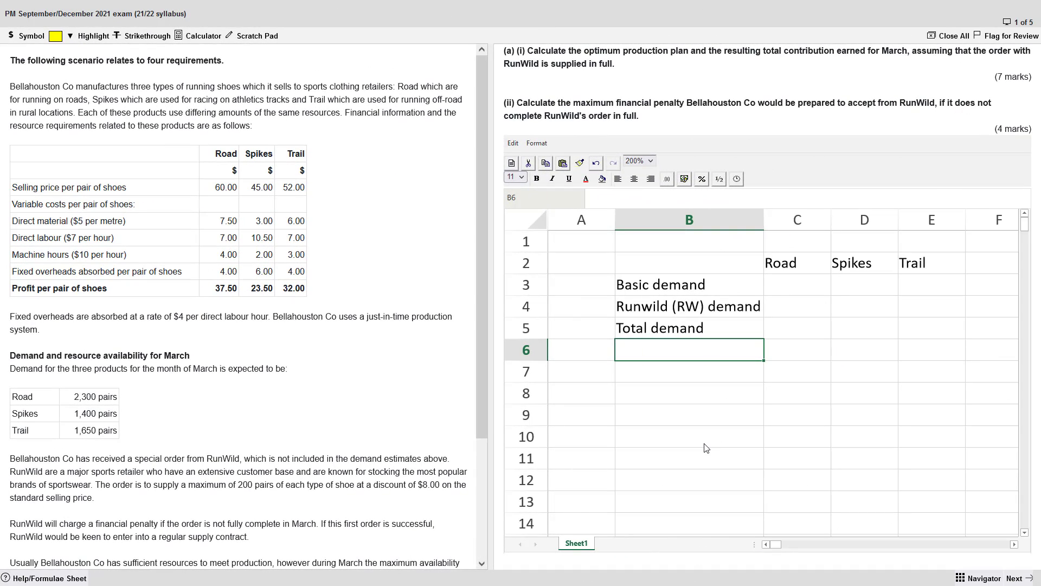
# Enter the row labels "Materials/unit" in cell B7 and "Total" in cell B8
pyautogui.press('Return')
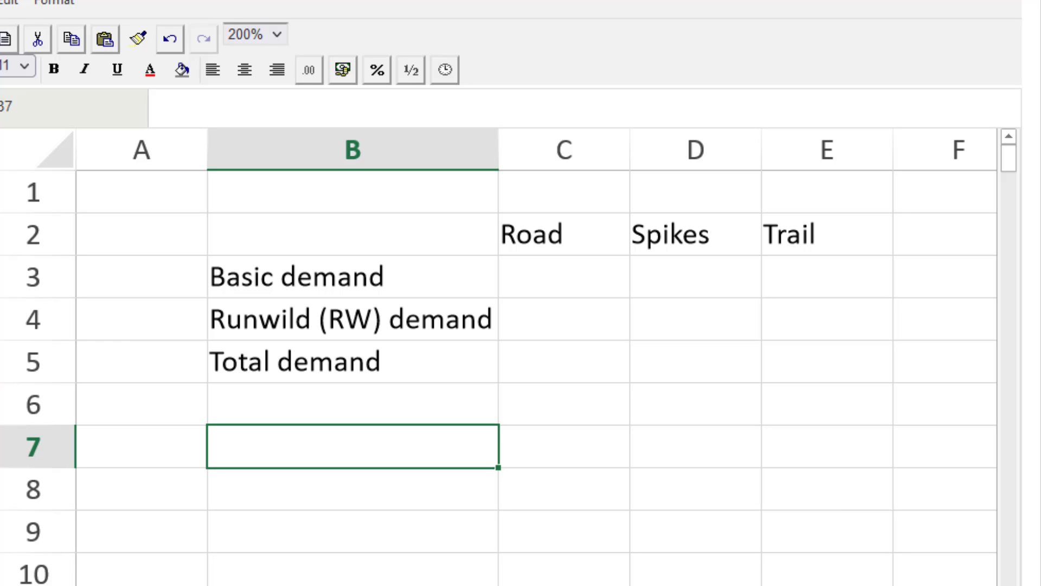
pyautogui.write('Mater')
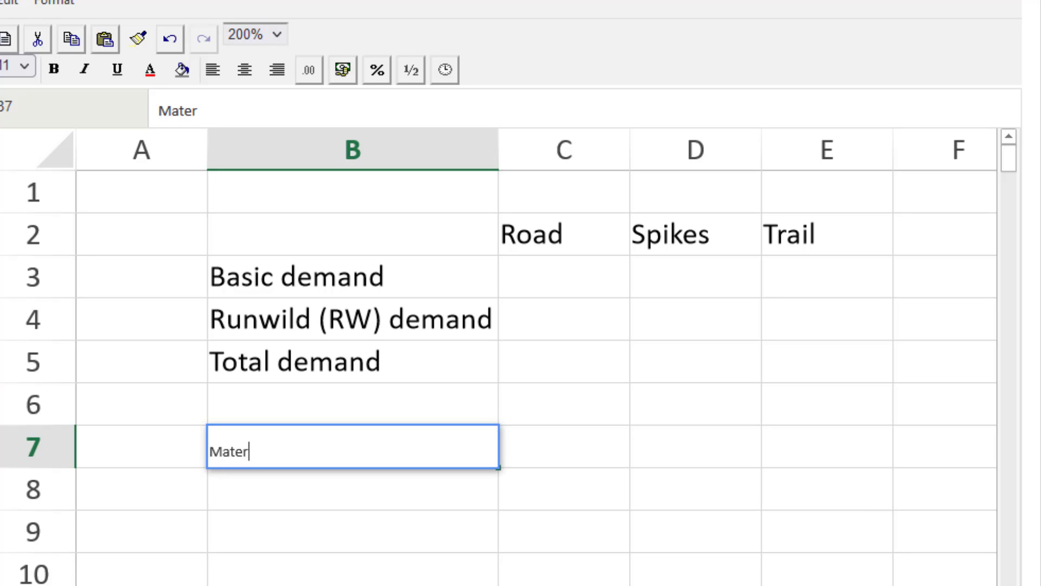
pyautogui.write('ials/')
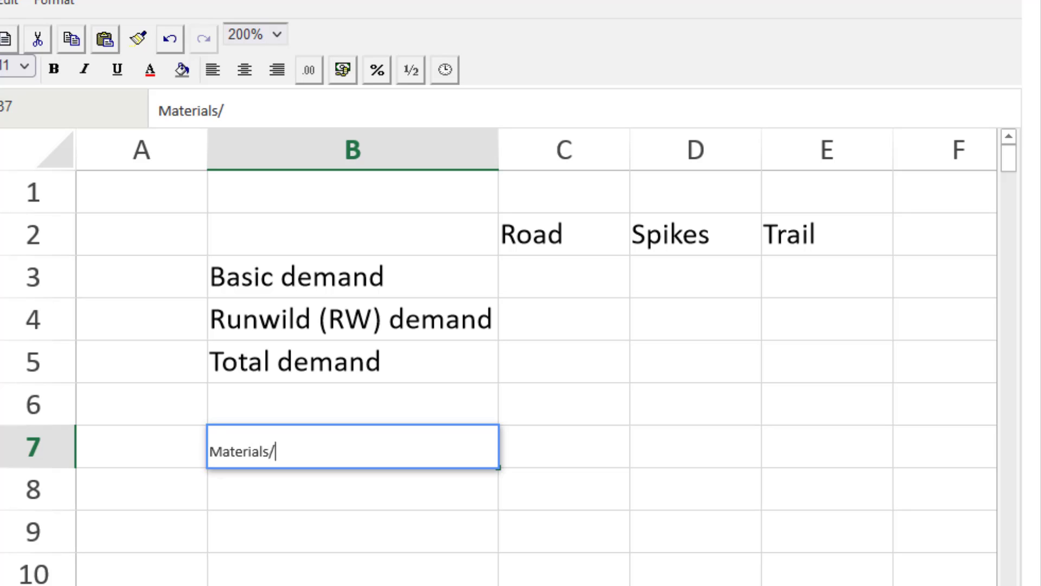
pyautogui.write('unit')
pyautogui.press('Return')
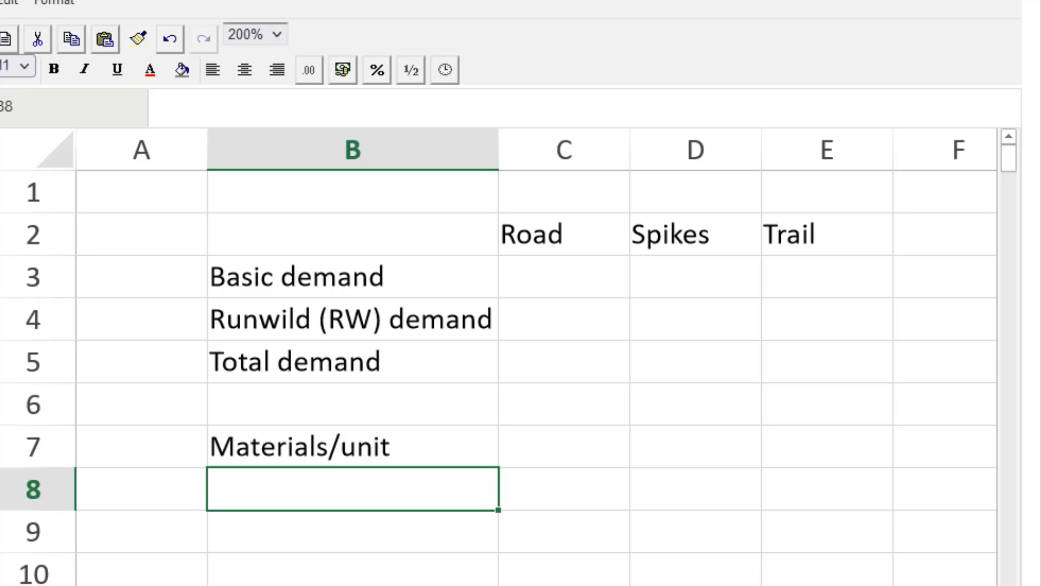
pyautogui.write('Total')
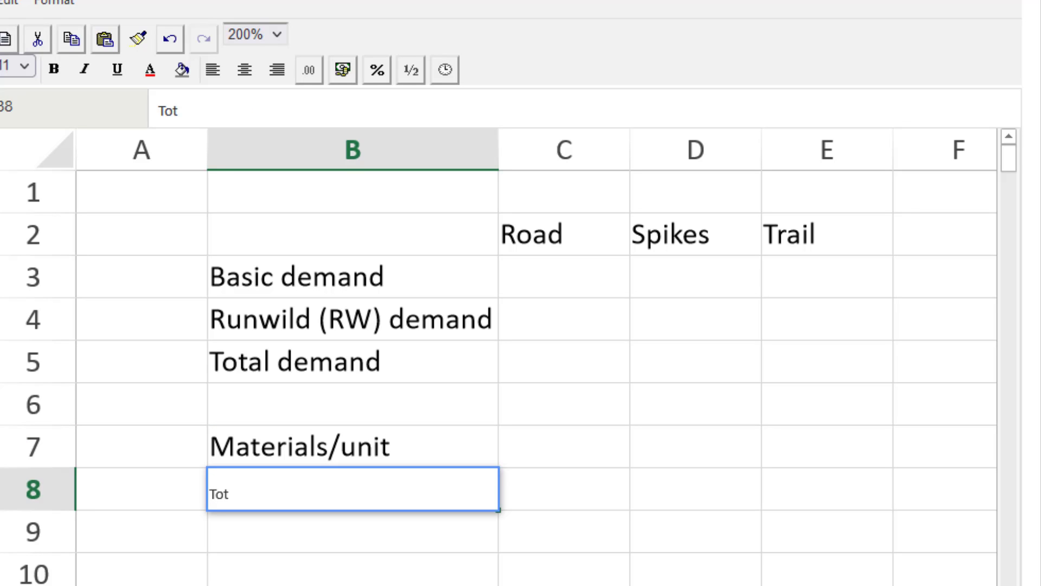
pyautogui.press('Return')
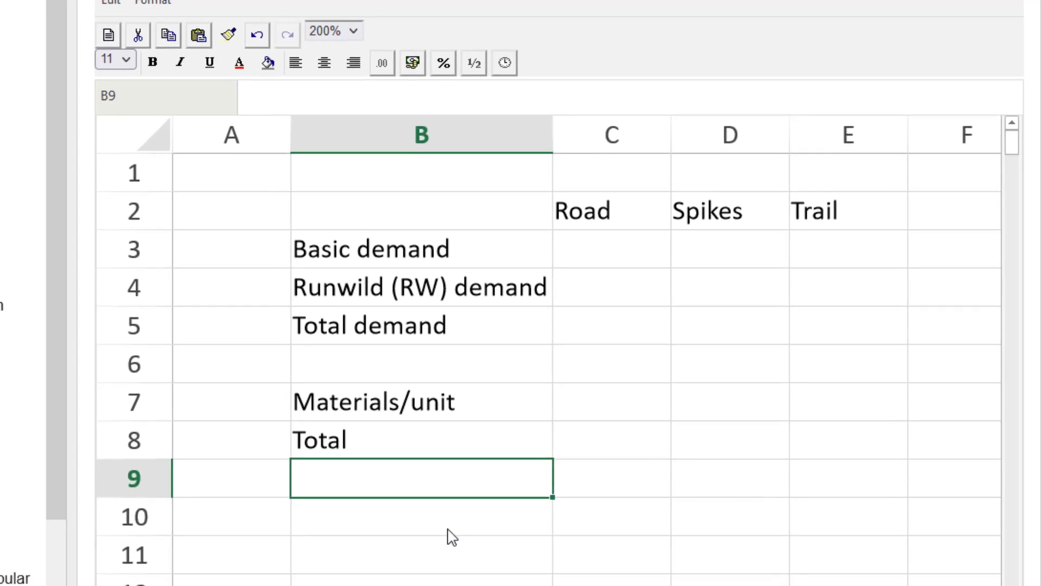
# Enter the row labels "Labour H/unit" in cell B10 and "Total" in cell B11
pyautogui.click(448, 530)
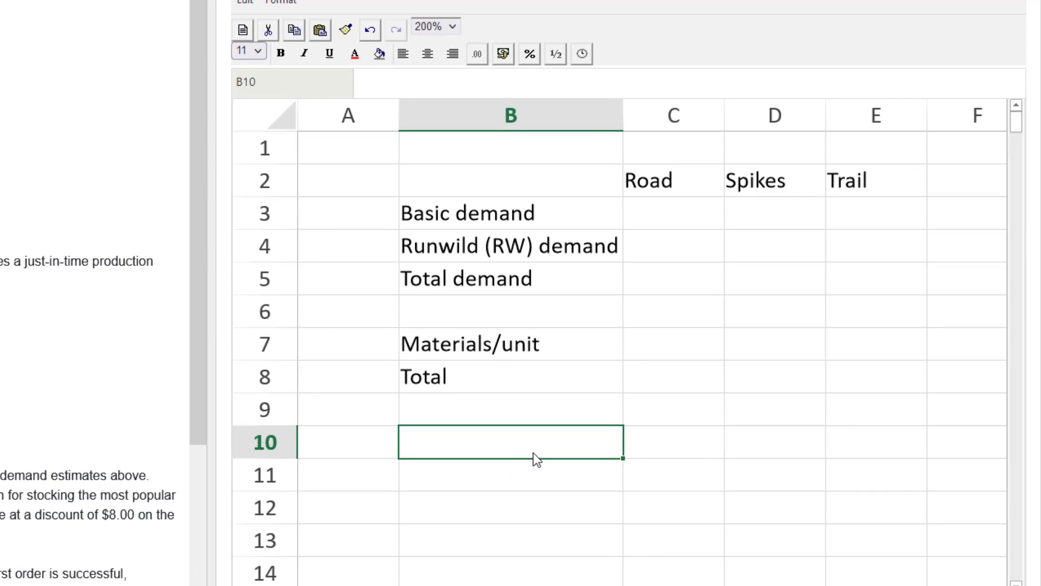
pyautogui.write('Labour ho')
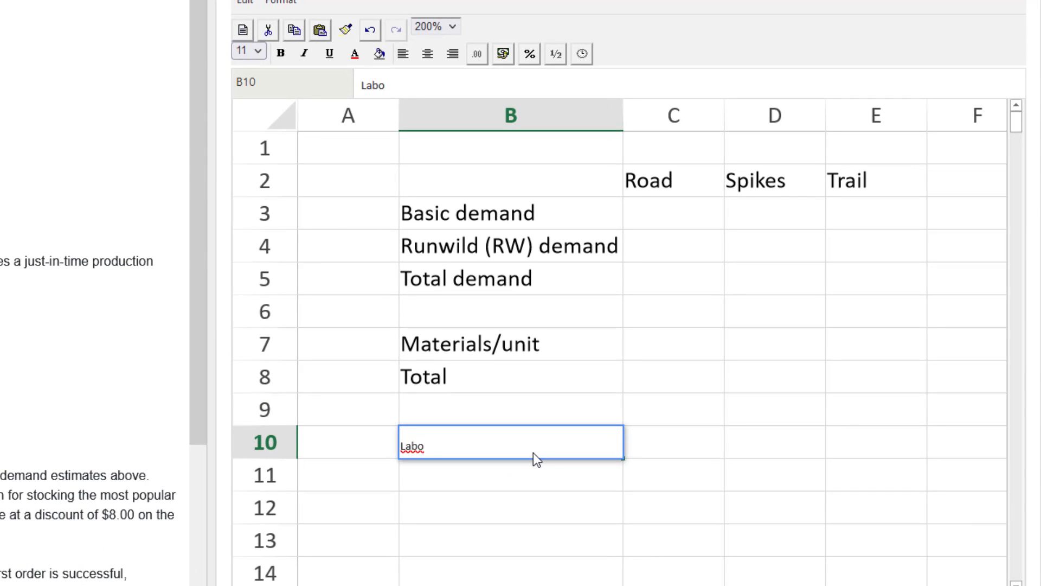
pyautogui.press('BackSpace')
pyautogui.press('BackSpace')
pyautogui.write('H/unit')
pyautogui.press('Return')
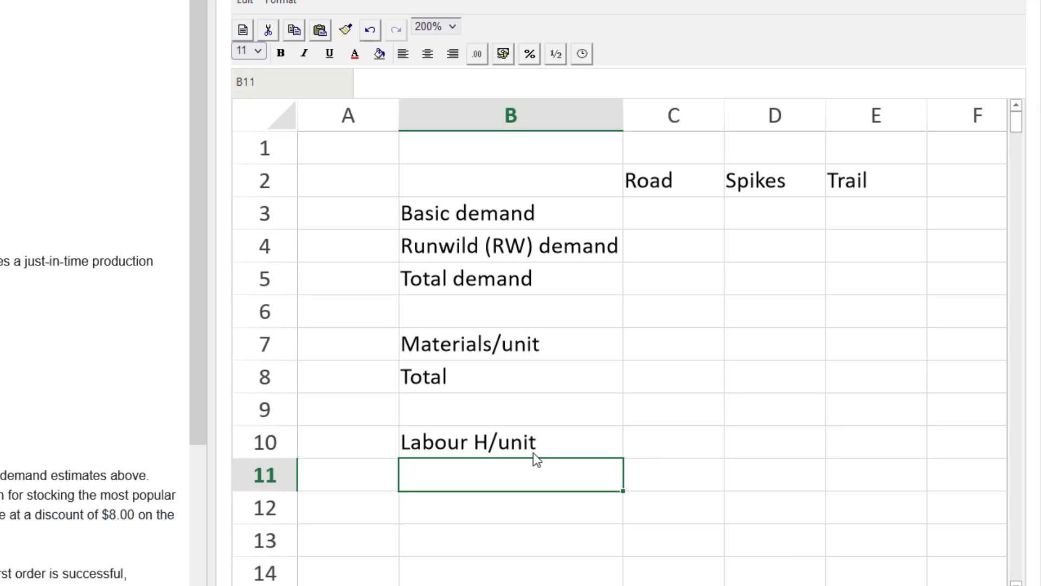
pyautogui.write('To')
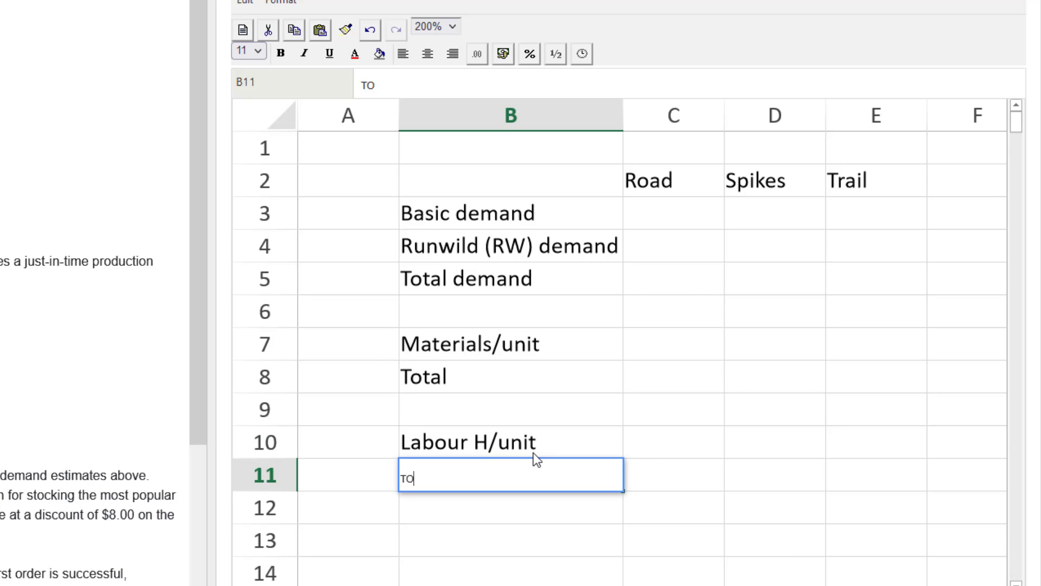
pyautogui.press('BackSpace')
pyautogui.write('otal')
pyautogui.press('Return')
# Enter the row labels "Machine H/unit" in cell B13 and "Total" in cell B14
pyautogui.press('Return')
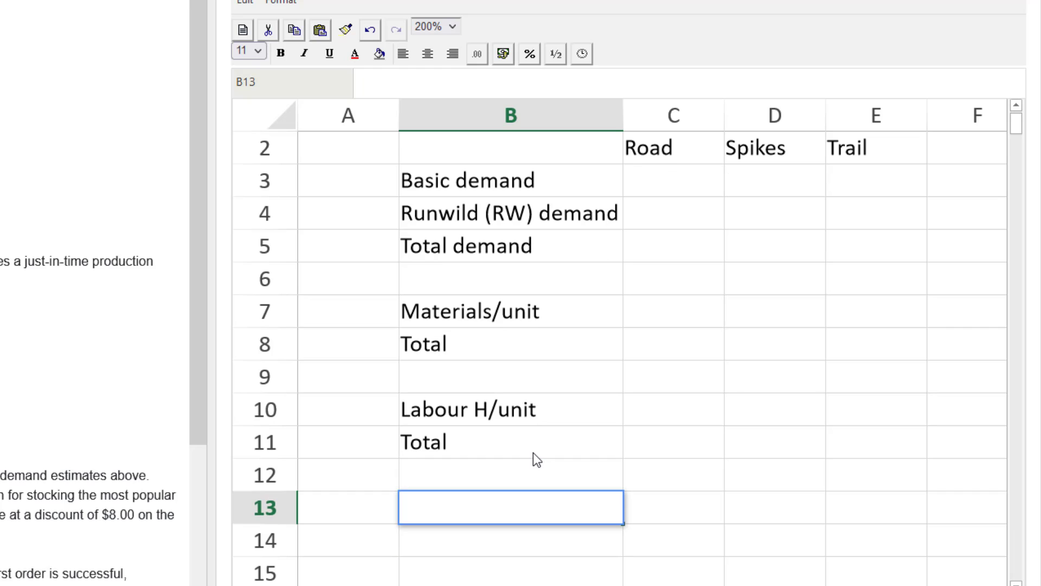
pyautogui.write('Machine H')
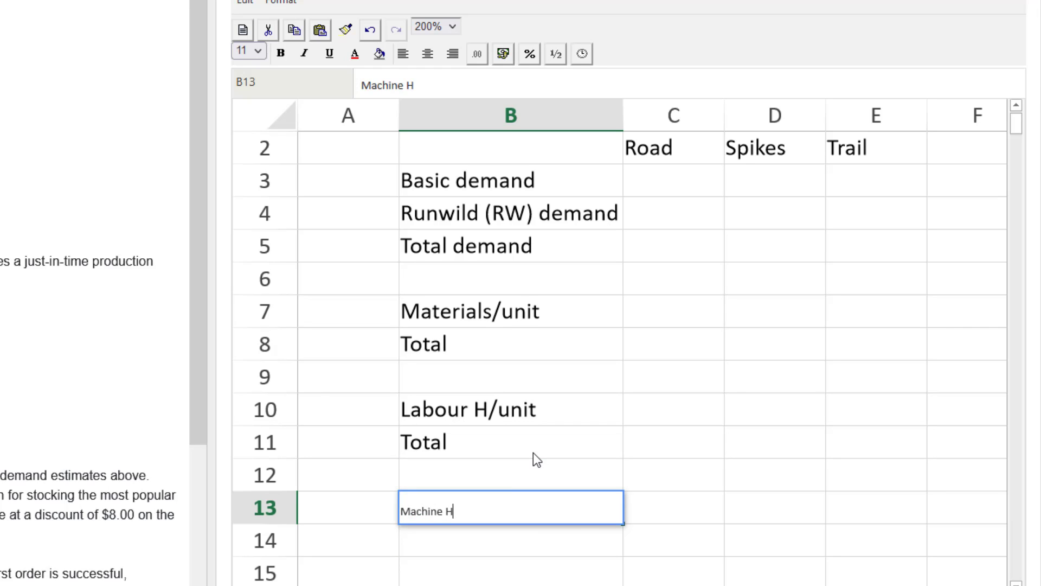
pyautogui.write('/unit')
pyautogui.press('Return')
pyautogui.write('Total')
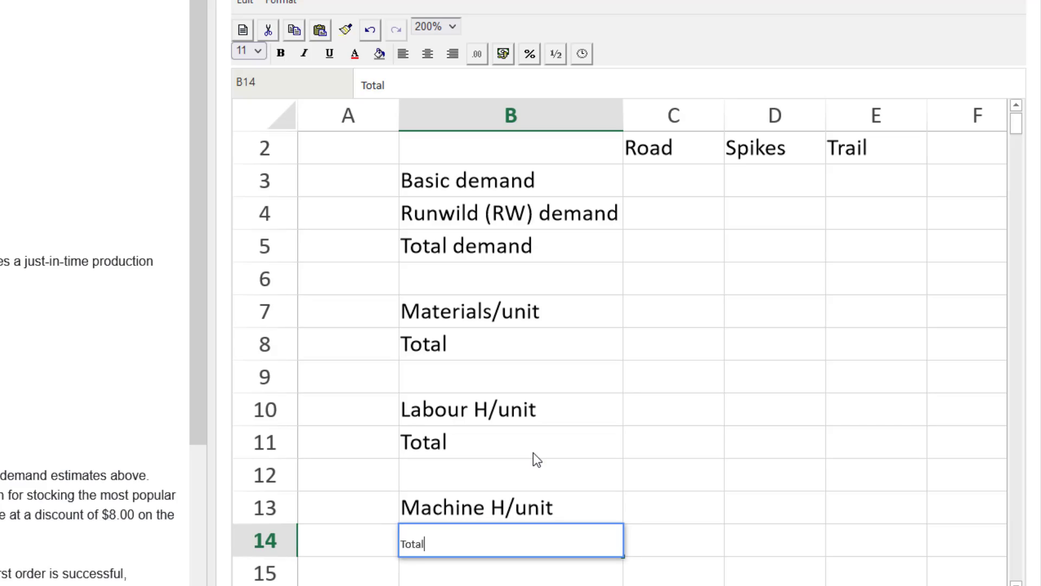
pyautogui.press('Return')
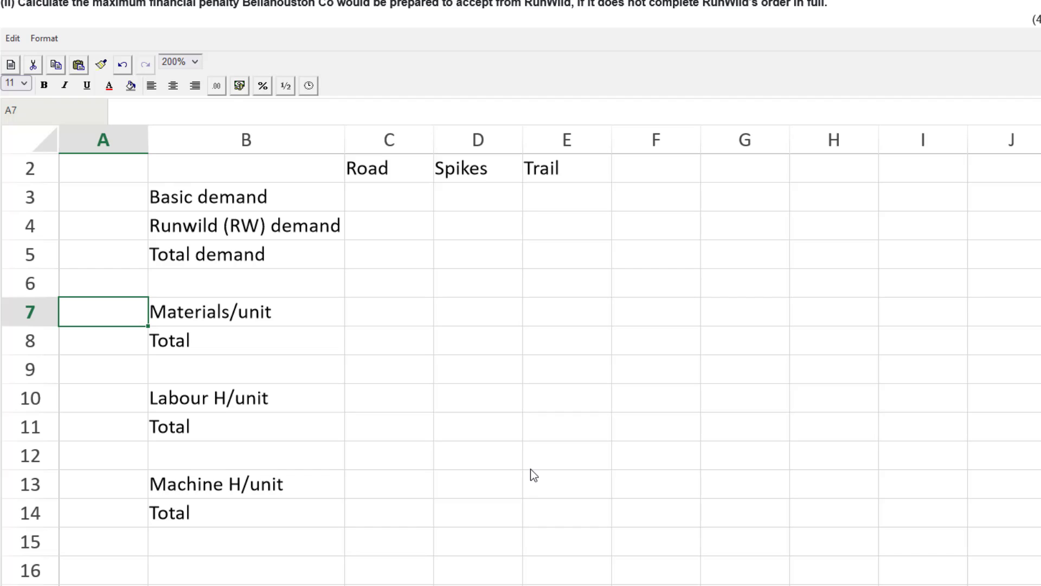
# Enter the resource check headings "Have", "Need" and "Scarce?" in cells F6 to H6
pyautogui.click(618, 352)
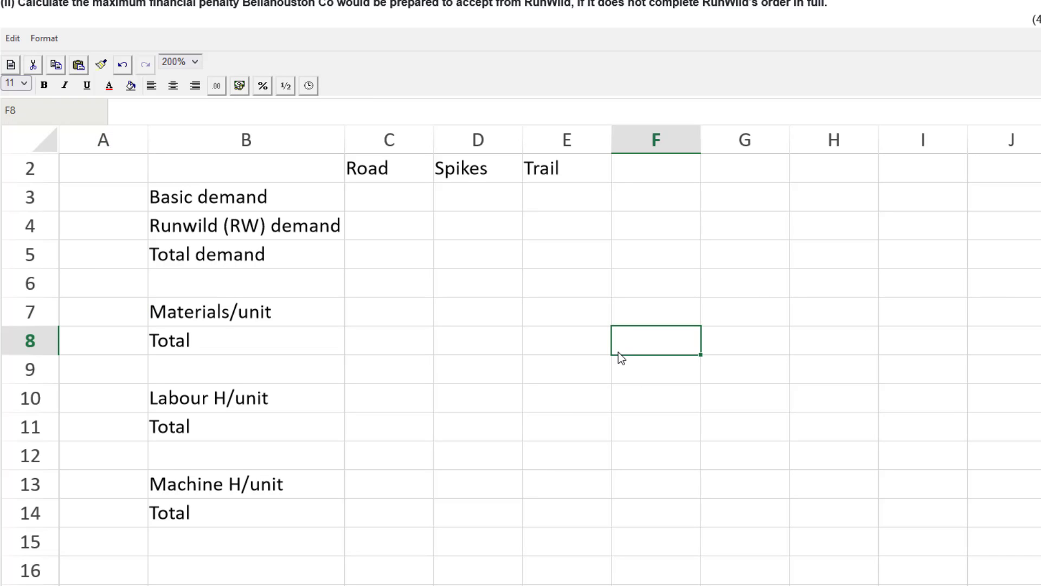
pyautogui.click(660, 302)
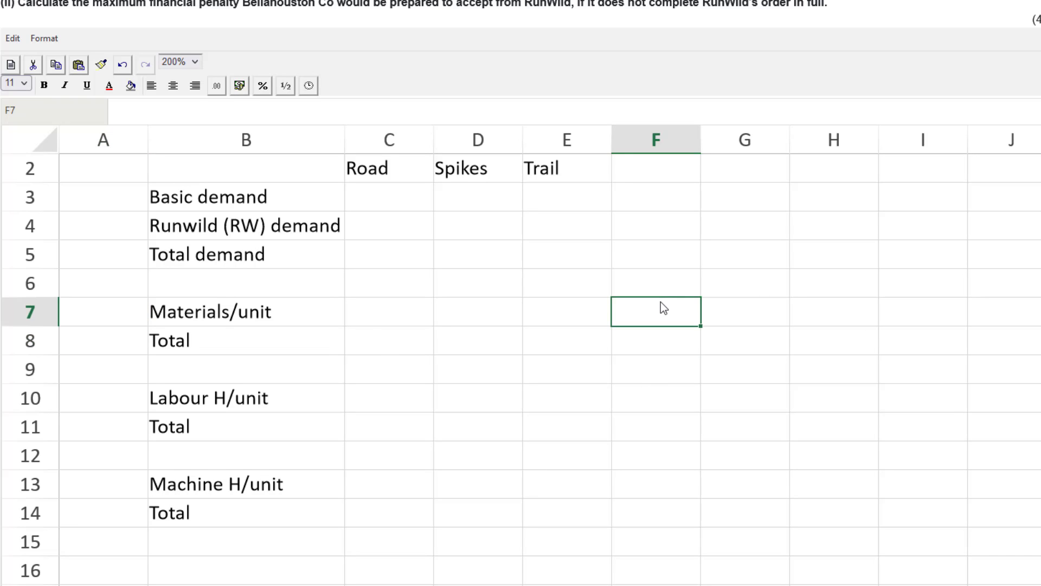
pyautogui.click(662, 275)
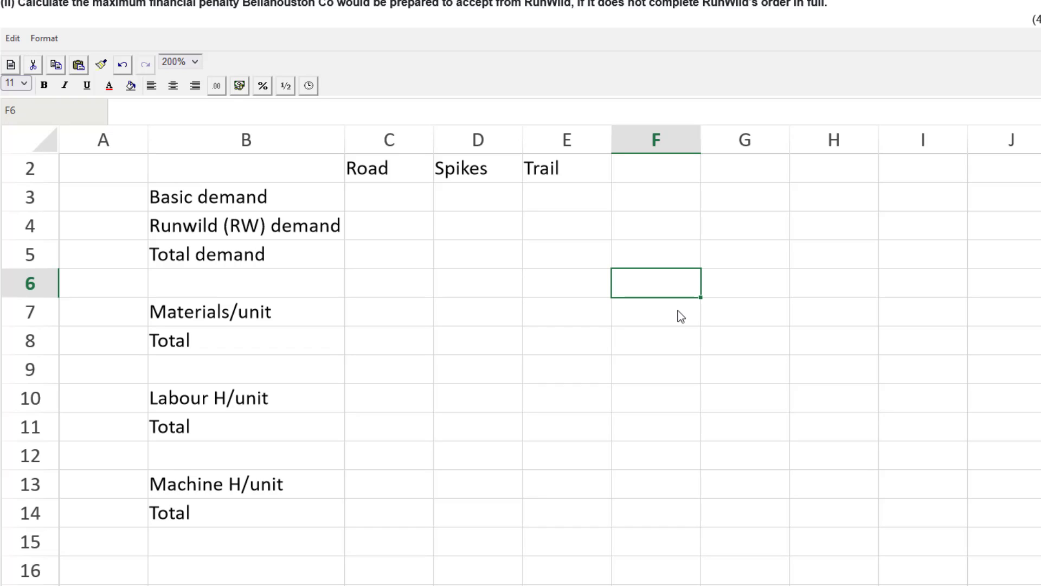
pyautogui.write('Hova')
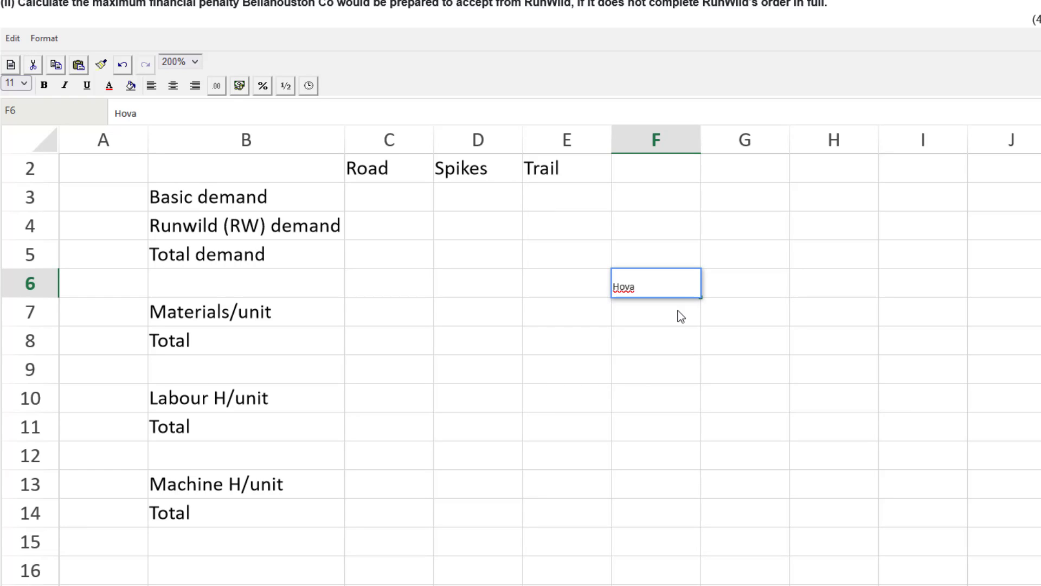
pyautogui.press('BackSpace')
pyautogui.write('e')
pyautogui.press('BackSpace')
pyautogui.press('BackSpace')
pyautogui.press('BackSpace')
pyautogui.write('ave')
pyautogui.press('Tab')
pyautogui.write('Need')
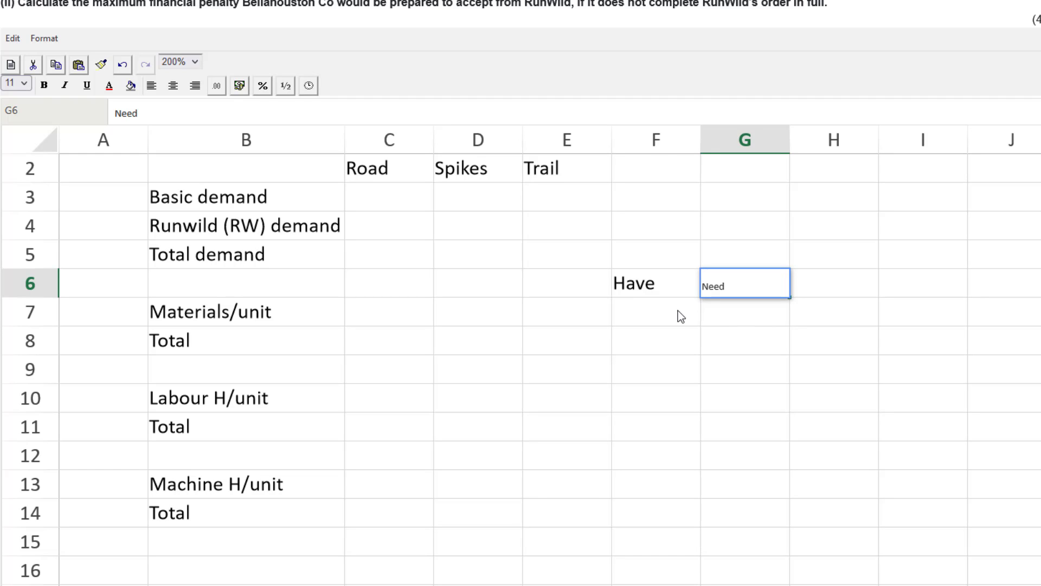
pyautogui.press('Tab')
pyautogui.write('Sca')
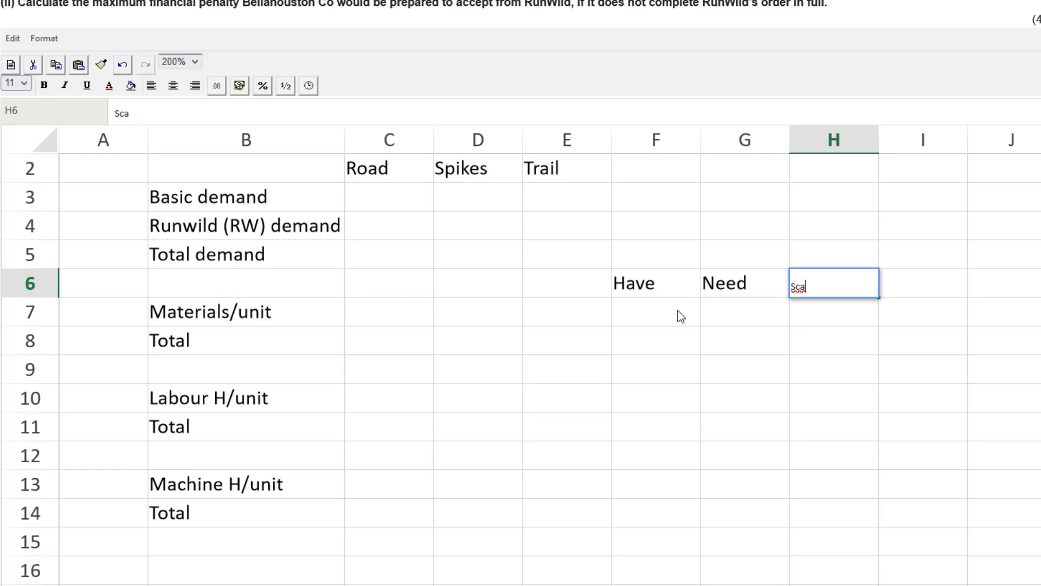
pyautogui.write('rce?')
pyautogui.press('Return')
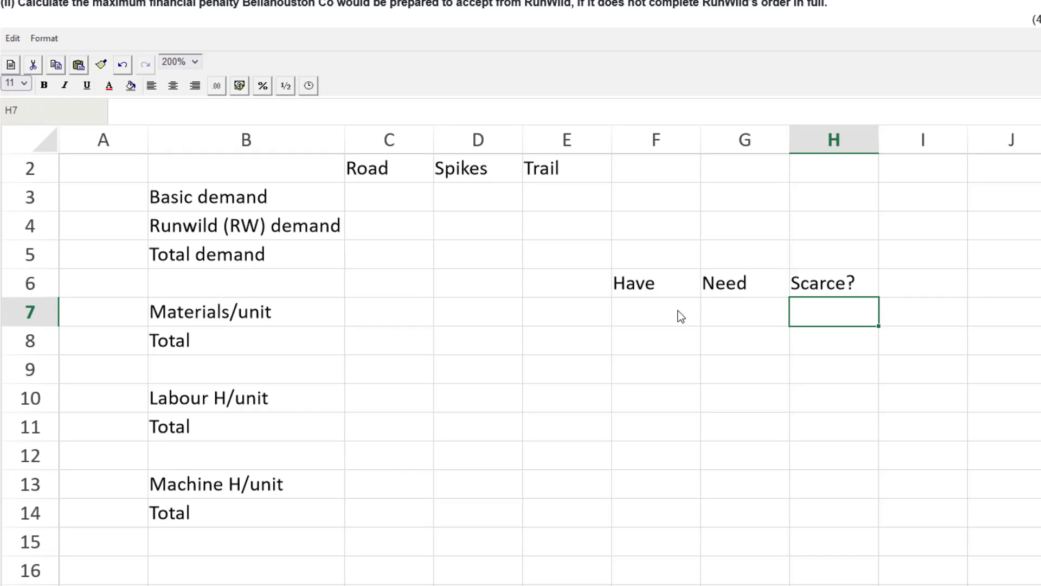
# Enter the basic demand of 2300 for Road, 1400 for Spikes and 1650 for Trail in cells C3 to E3
pyautogui.click(384, 181)
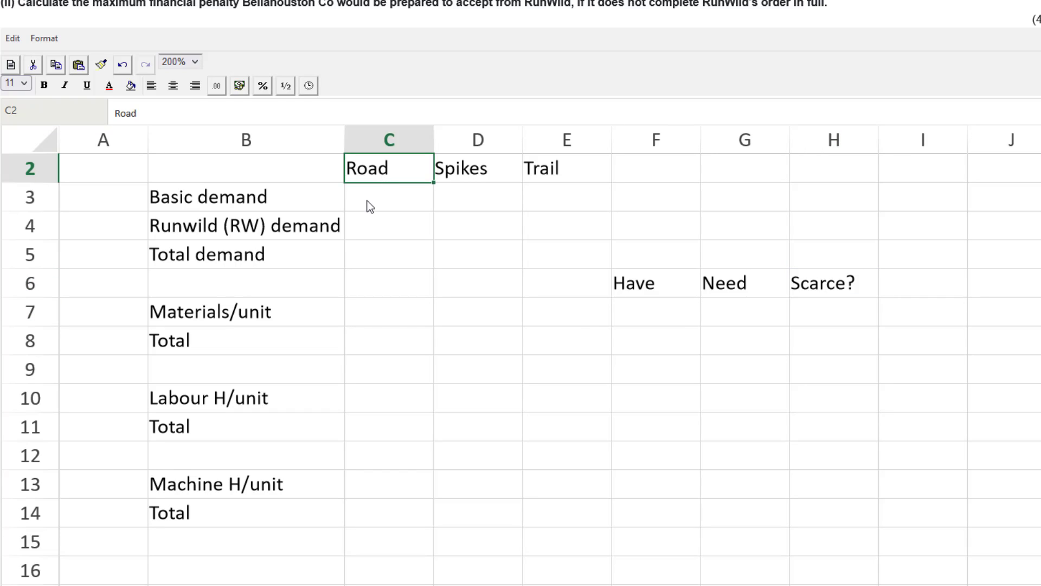
pyautogui.click(367, 201)
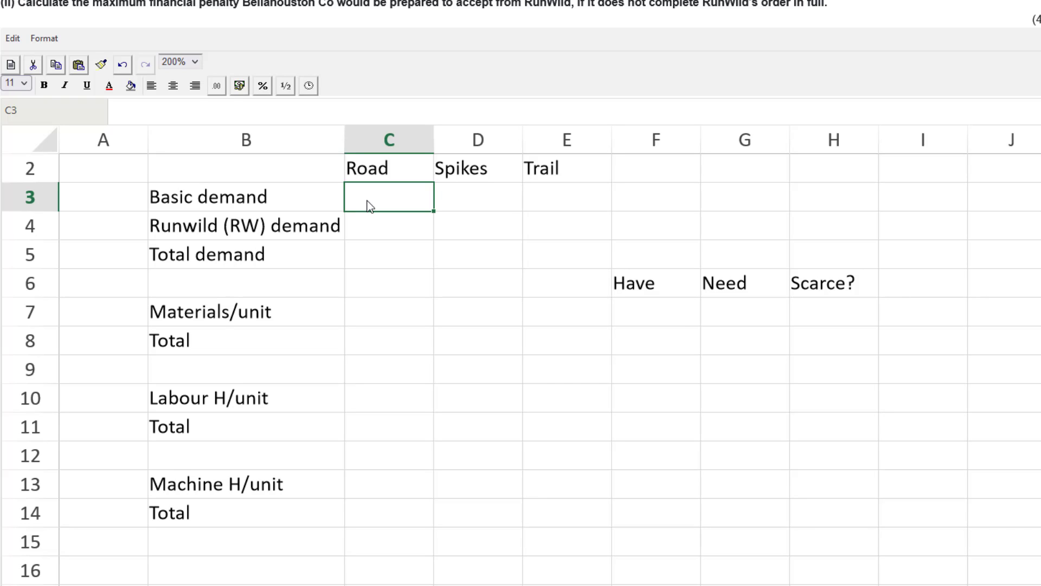
pyautogui.write('2300')
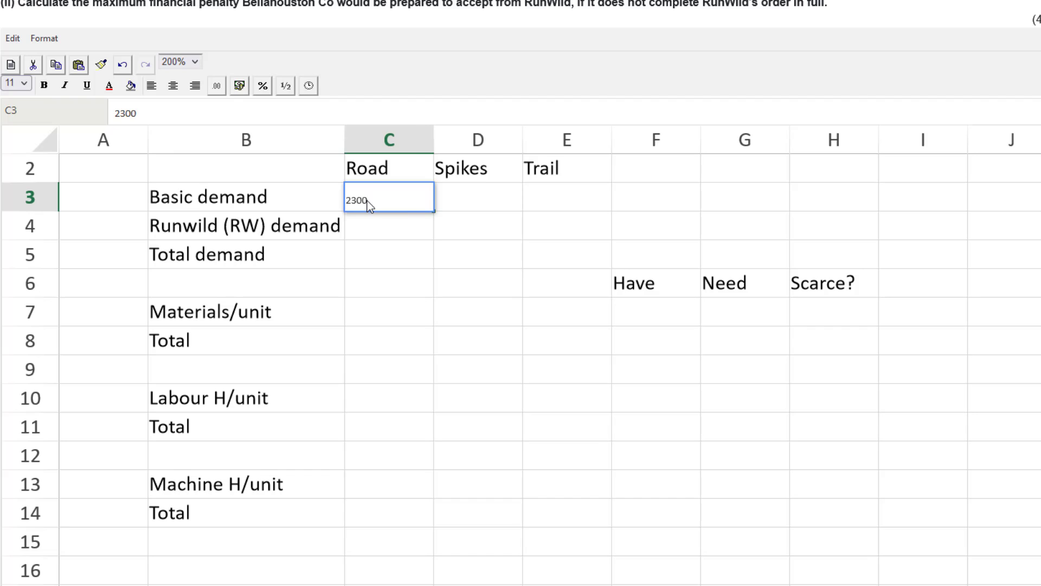
pyautogui.press('Tab')
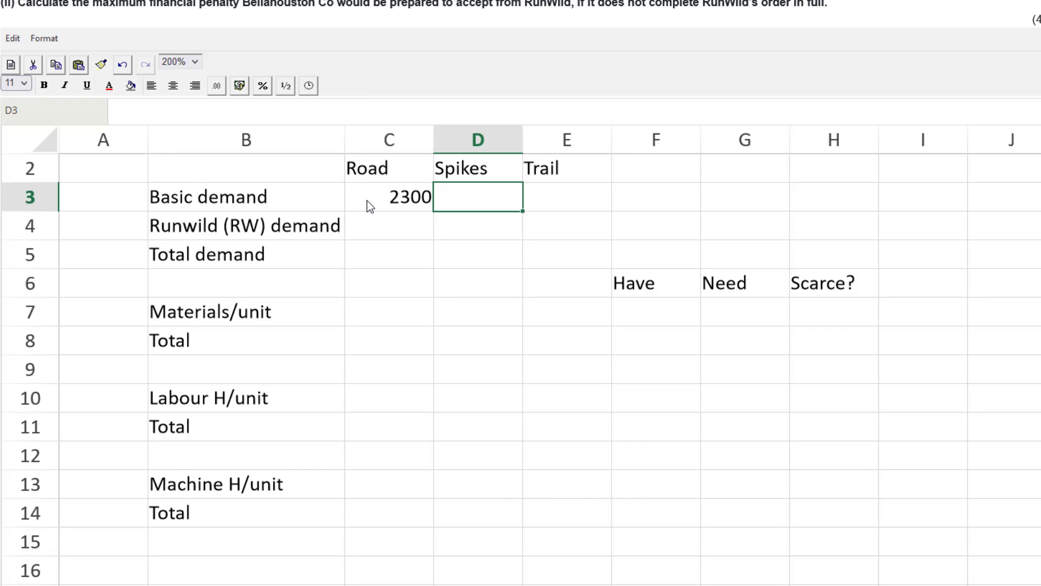
pyautogui.write('1400')
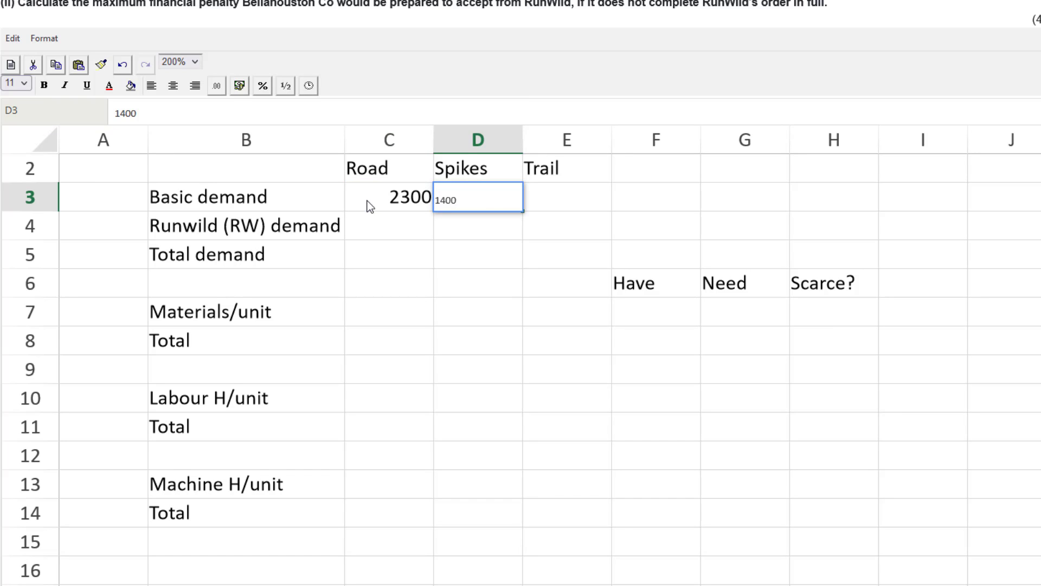
pyautogui.press('Tab')
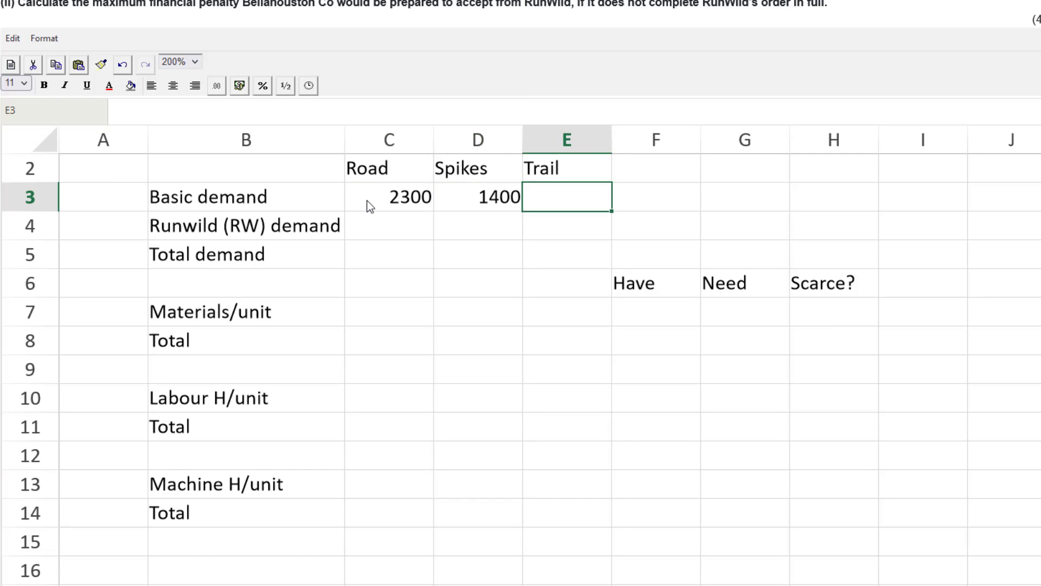
pyautogui.write('1650')
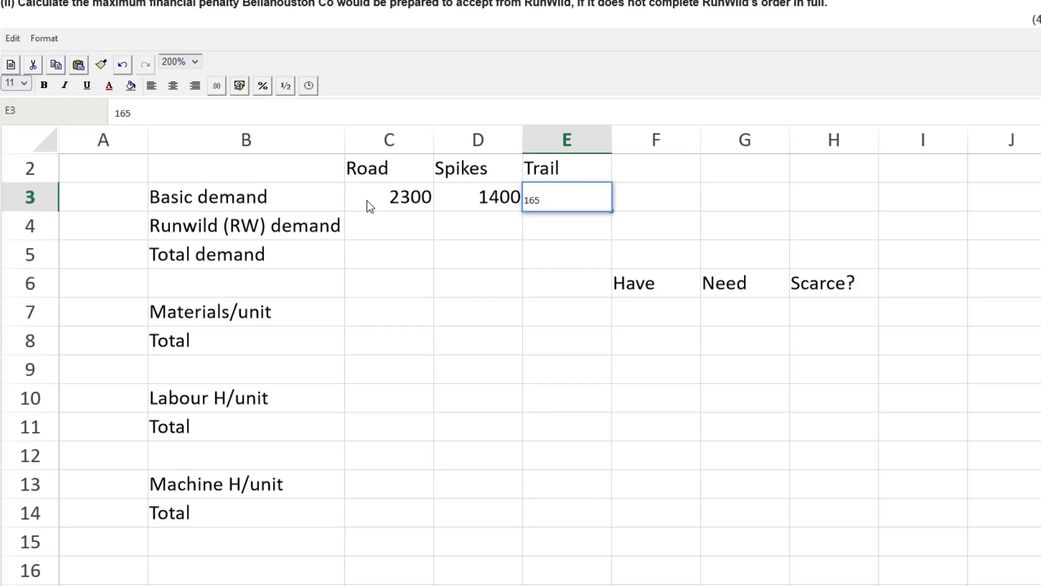
pyautogui.press('Tab')
# Enter the RunWild demand of 200 for each of the three products in cells C4 to E4
pyautogui.press('Down')
pyautogui.press('Left')
pyautogui.press('Left')
pyautogui.press('Left')
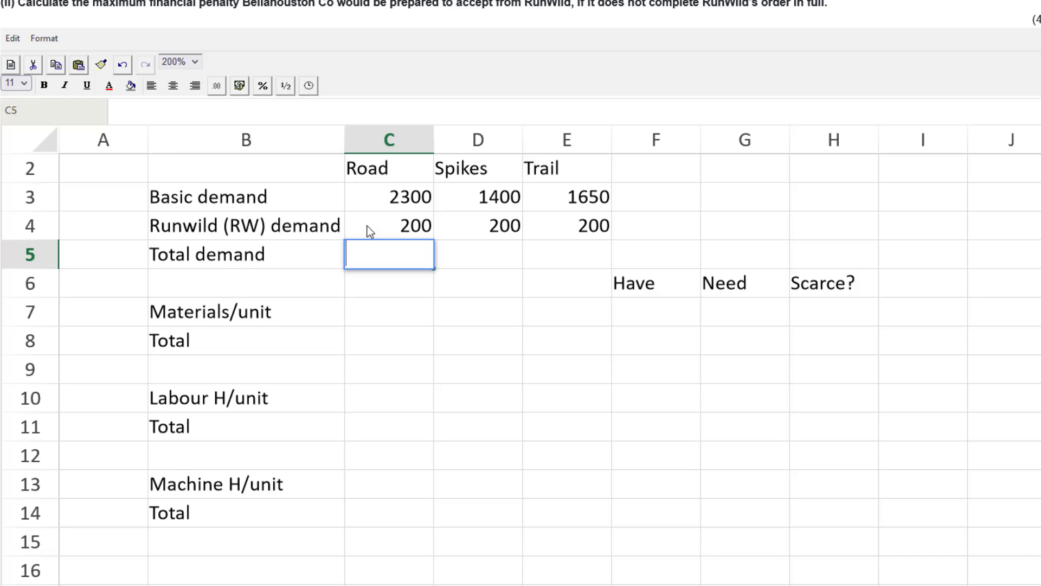
# Calculate Road's total demand in cell C5 by summing C3 to C4
pyautogui.write('=sum(')
pyautogui.moveTo(381, 197); pyautogui.dragTo(389, 219)
pyautogui.write(')')
pyautogui.press('Return')
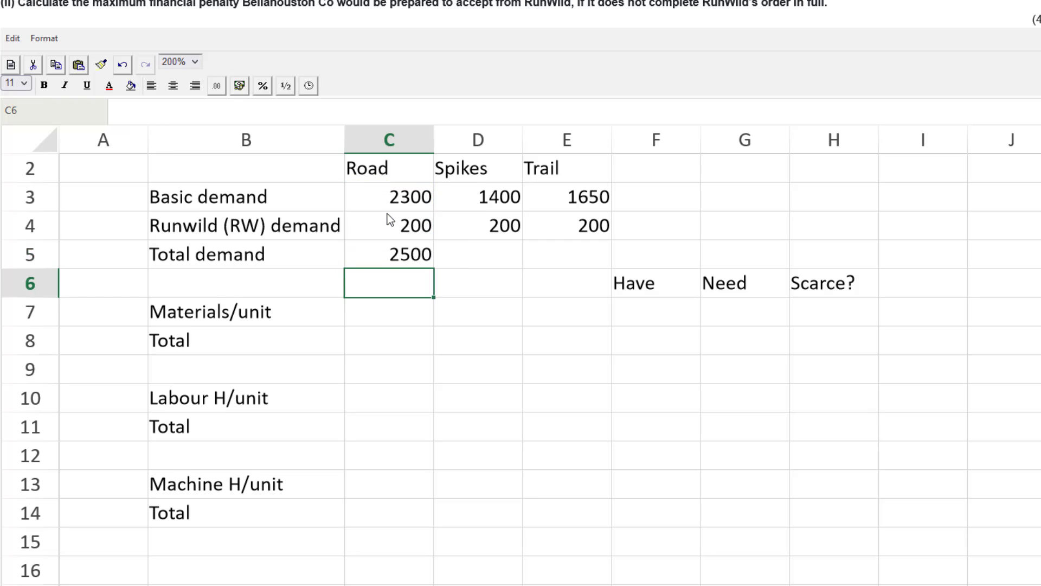
# Copy the total demand formula from cell C5 to D5 and E5 for Spikes and Trail
pyautogui.press('Up')
pyautogui.hotkey('ctrl', 'c')
pyautogui.press('Right')
pyautogui.hotkey('ctrl', 'v')
pyautogui.press('Right')
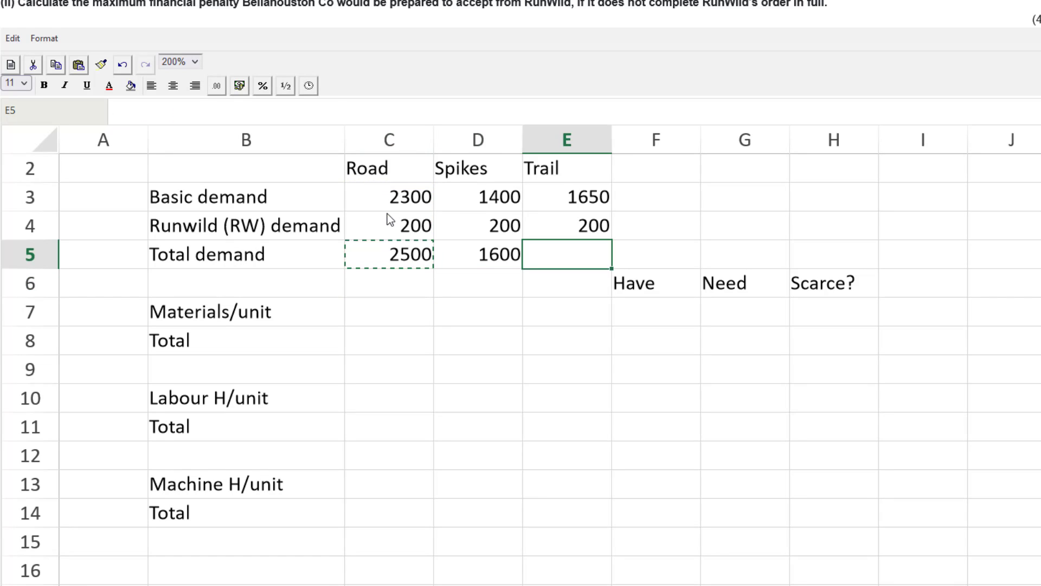
pyautogui.hotkey('ctrl', 'v')
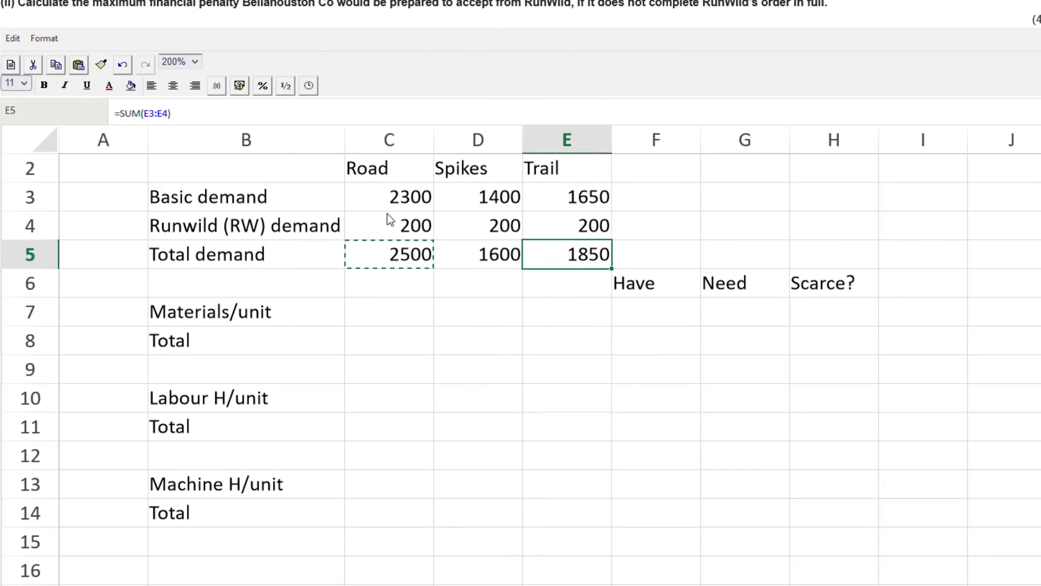
# Calculate Road's materials per unit in cell C7 with the formula =7.50/5
pyautogui.press('Down')
pyautogui.press('Down')
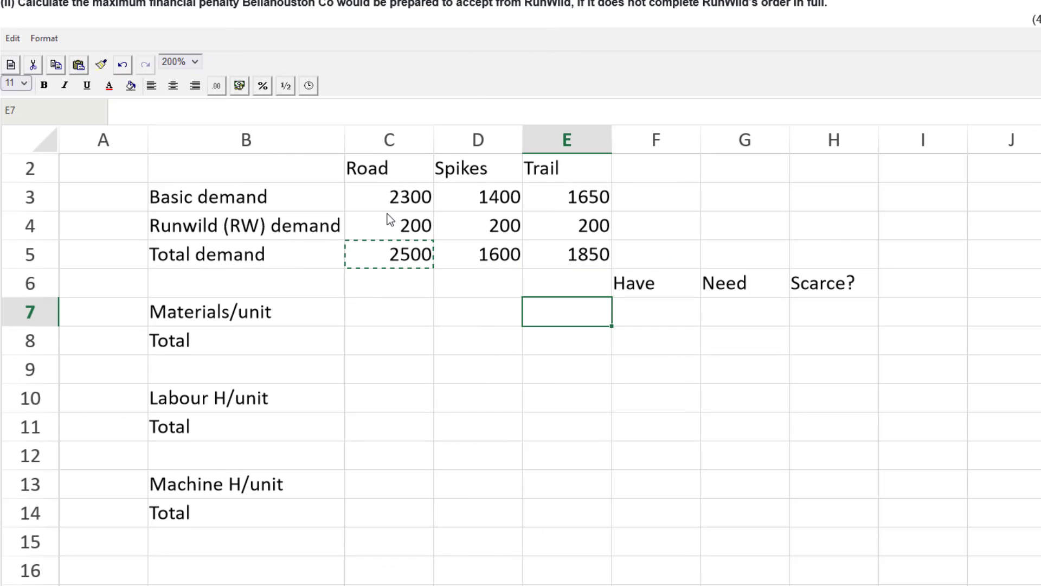
pyautogui.press('Left')
pyautogui.press('Left')
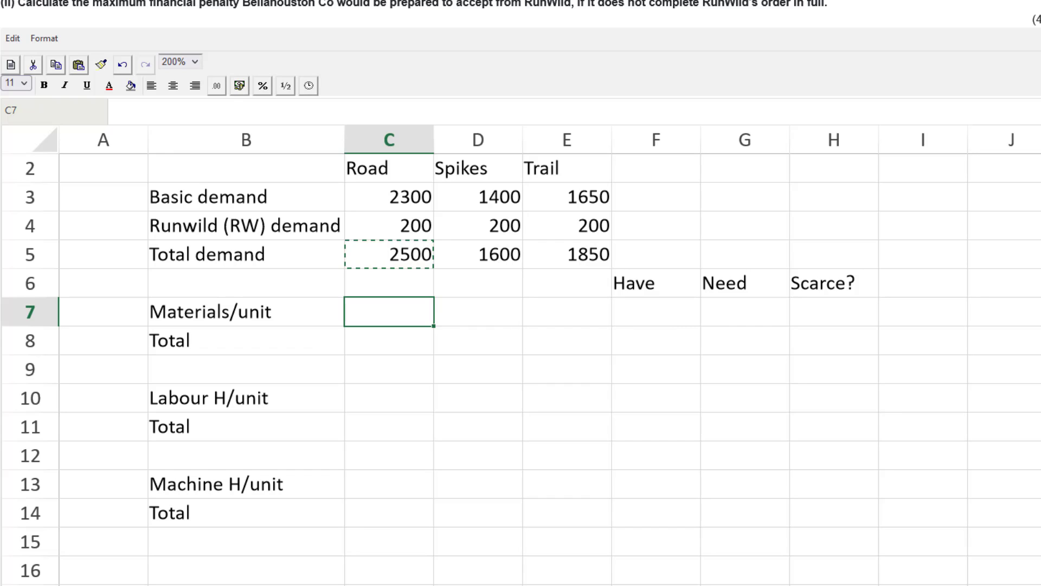
pyautogui.write('=7')
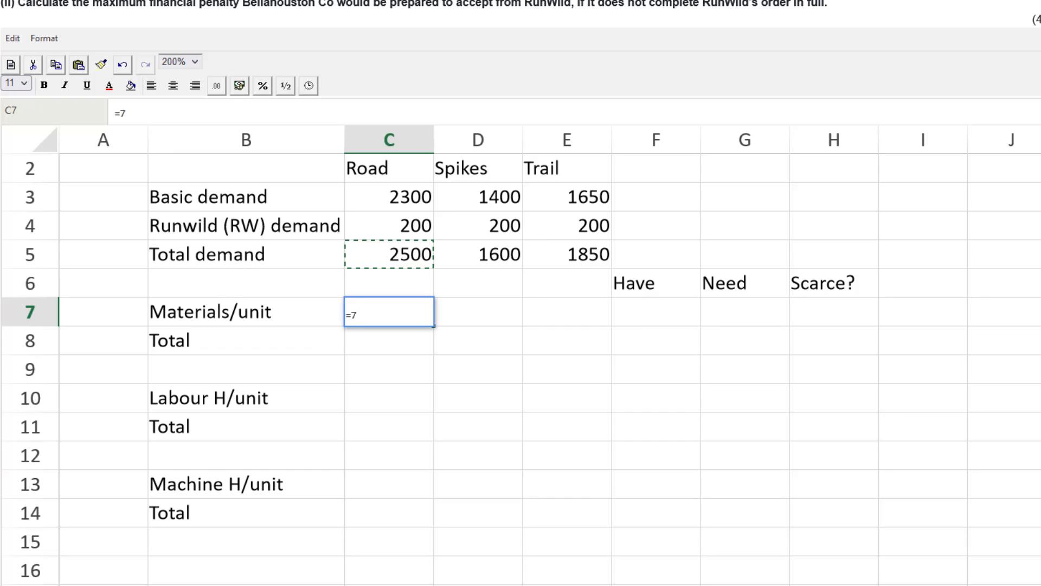
pyautogui.write('.50/5')
pyautogui.press('Return')
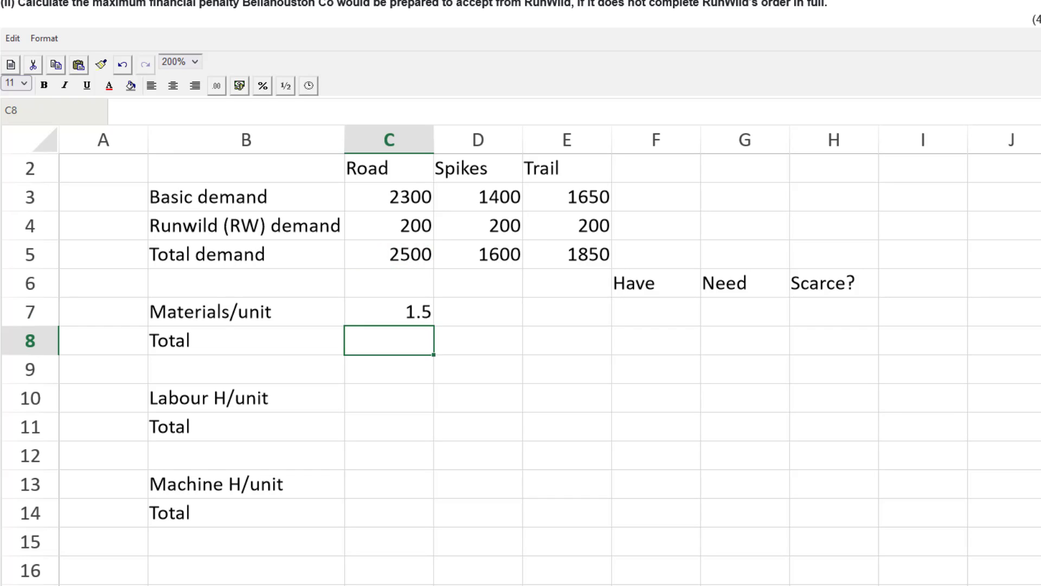
# Calculate Spikes' materials per unit in cell D7 with the formula =3/5
pyautogui.press('Up')
pyautogui.press('Right')
pyautogui.write('=')
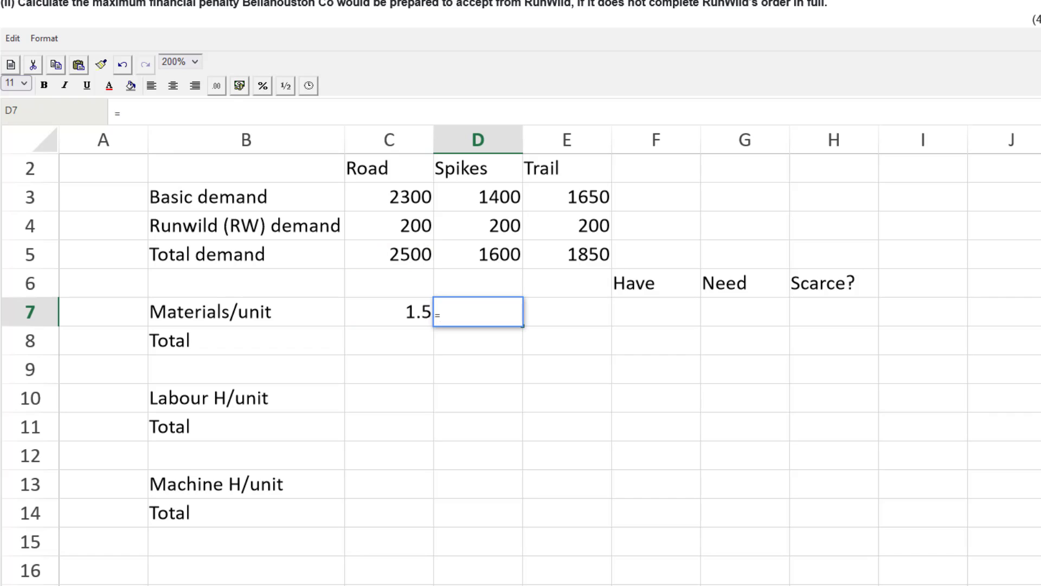
pyautogui.write('3/5')
pyautogui.press('Return')
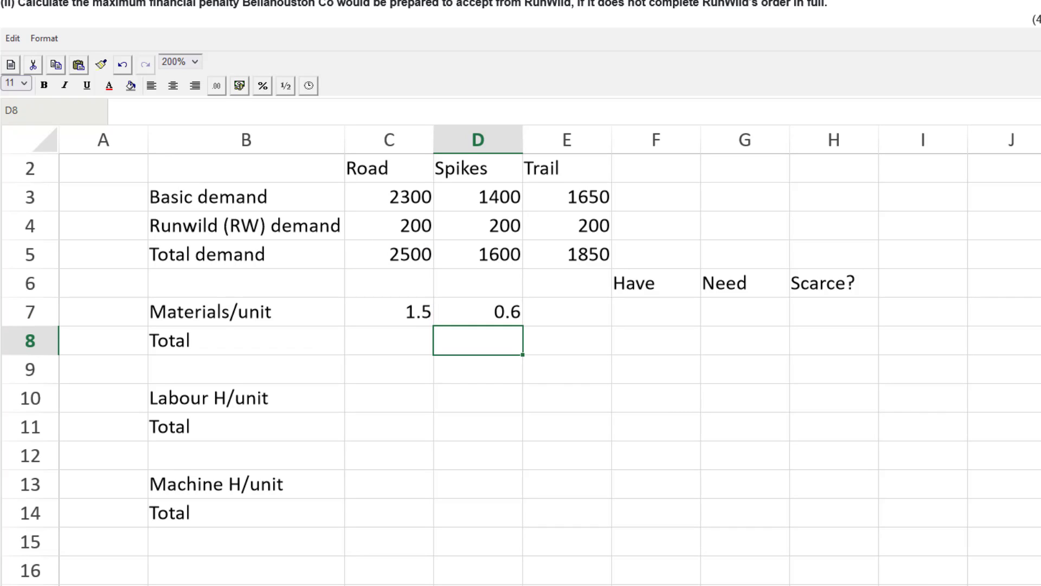
# Calculate Trail's materials per unit in cell E7 with the formula =6/5
pyautogui.press('Up')
pyautogui.press('Right')
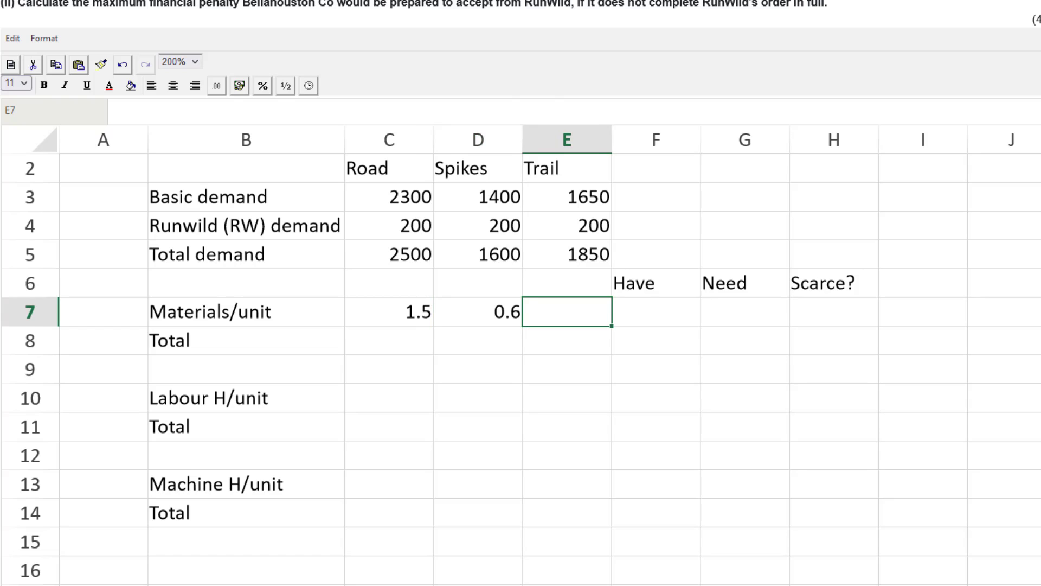
pyautogui.write('0.')
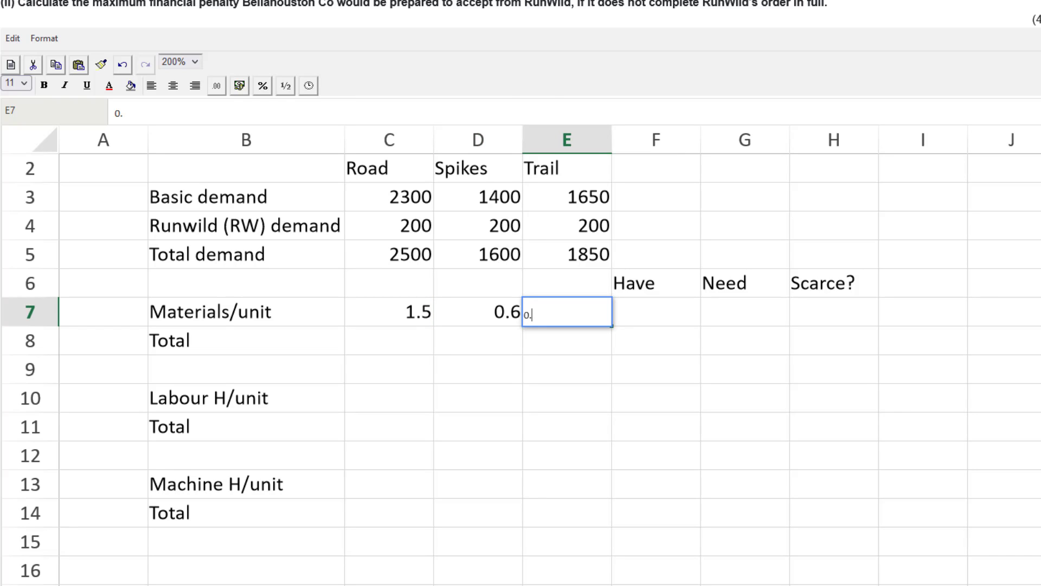
pyautogui.press('BackSpace')
pyautogui.press('BackSpace')
pyautogui.write('6')
pyautogui.press('BackSpace')
pyautogui.write('=6/5')
pyautogui.press('Return')
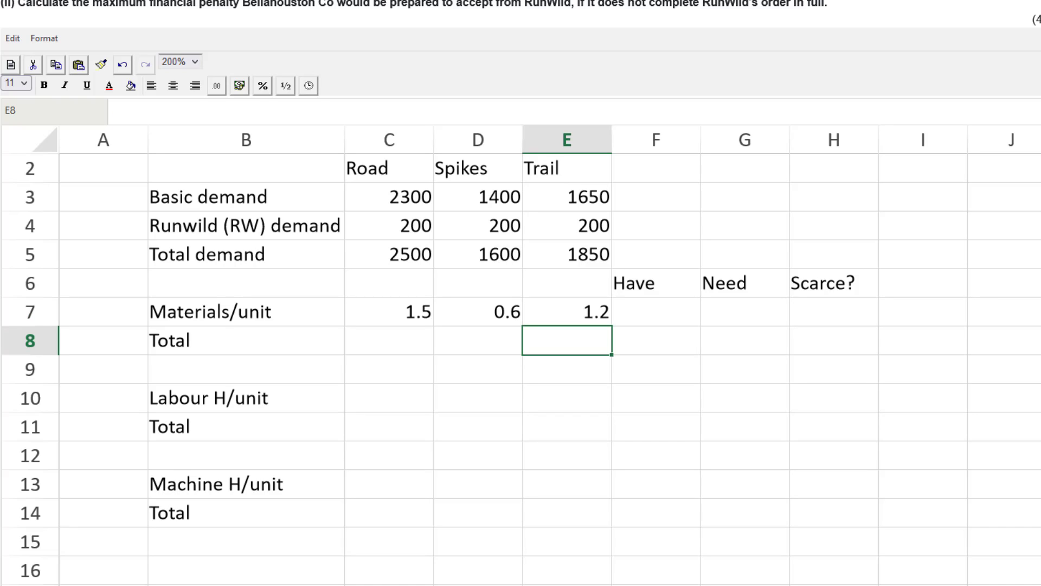
# Enter 1 labour hour per unit for Road in cell C10 and for Trail in cell E10
pyautogui.press('Down')
pyautogui.press('Down')
pyautogui.press('Left')
pyautogui.press('Left')
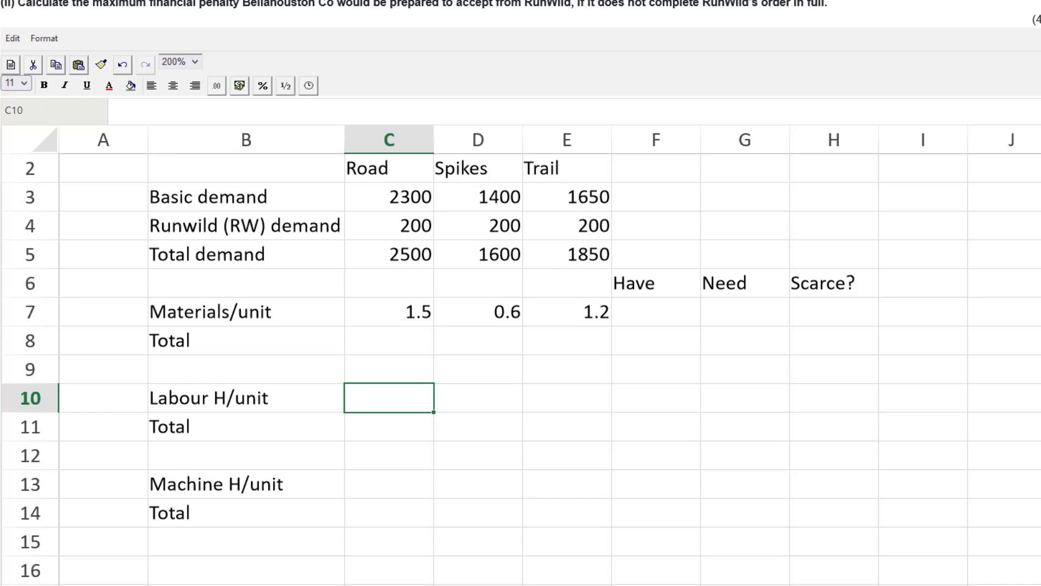
pyautogui.write('1')
pyautogui.press('Right')
pyautogui.press('Right')
pyautogui.write('1')
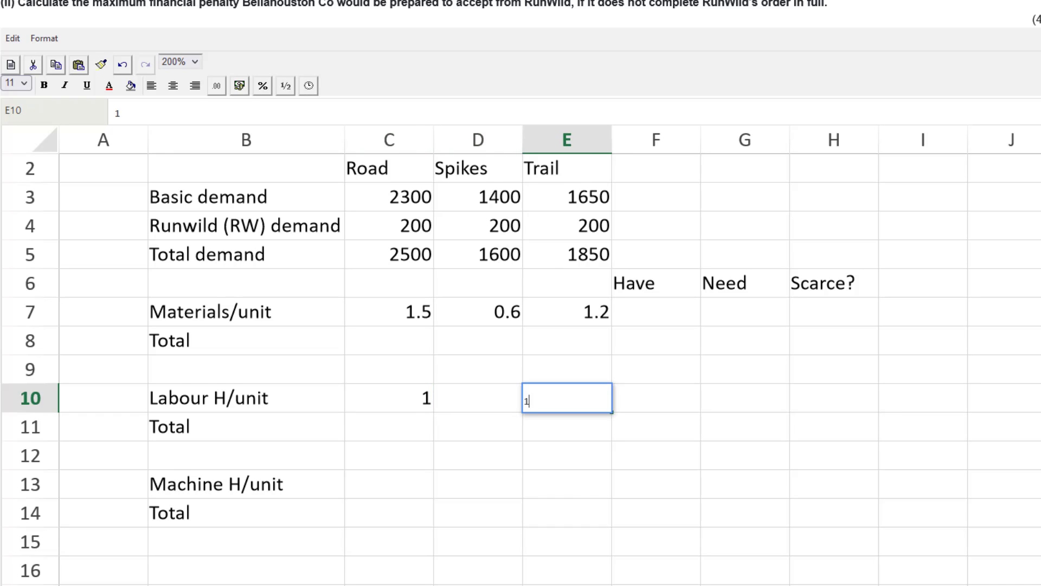
# Calculate Spikes' labour hours per unit in cell D10 with the formula =10.5/7
pyautogui.press('Left')
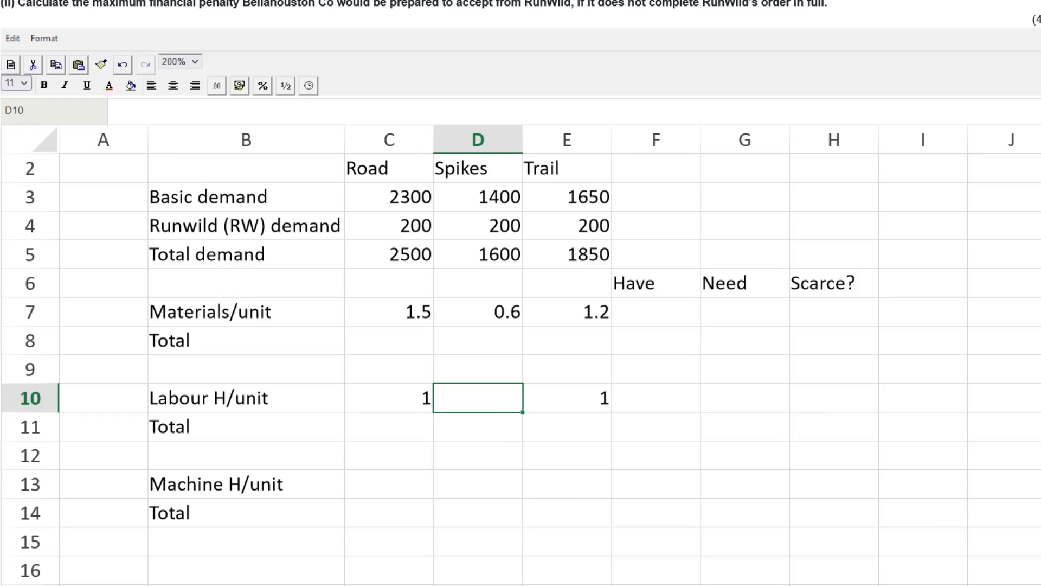
pyautogui.write('=10.5')
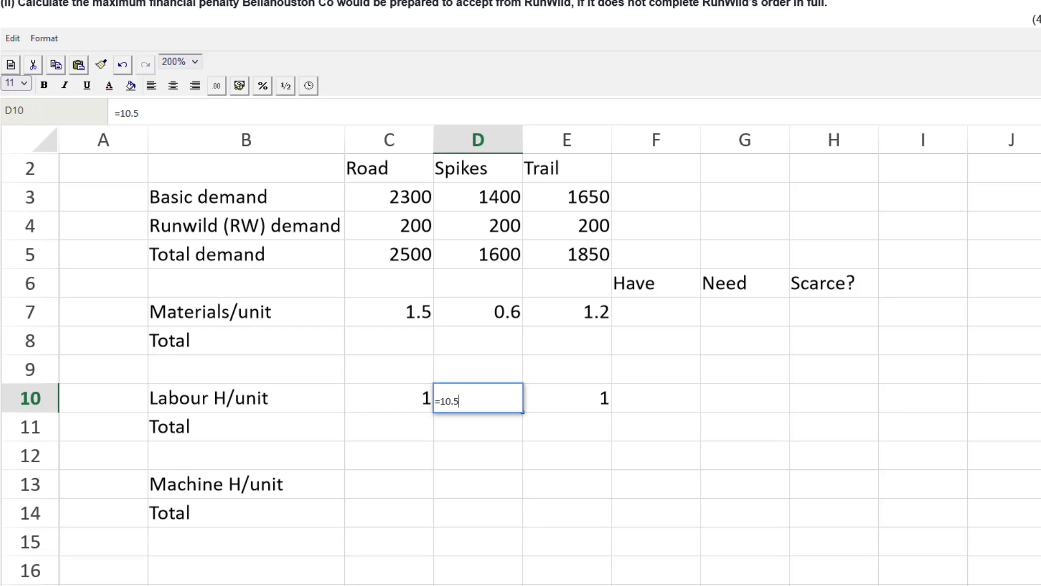
pyautogui.write('/7')
pyautogui.press('Return')
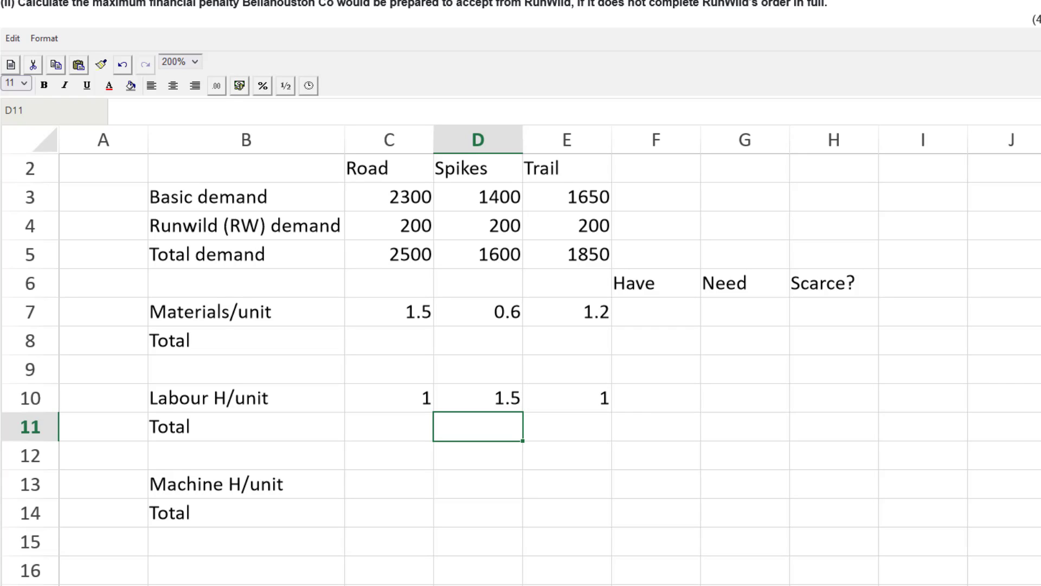
# Enter machine hours per unit of 0.4 for Road, 0.2 for Spikes and 0.3 for Trail in cells C13 to E13
pyautogui.press('Down')
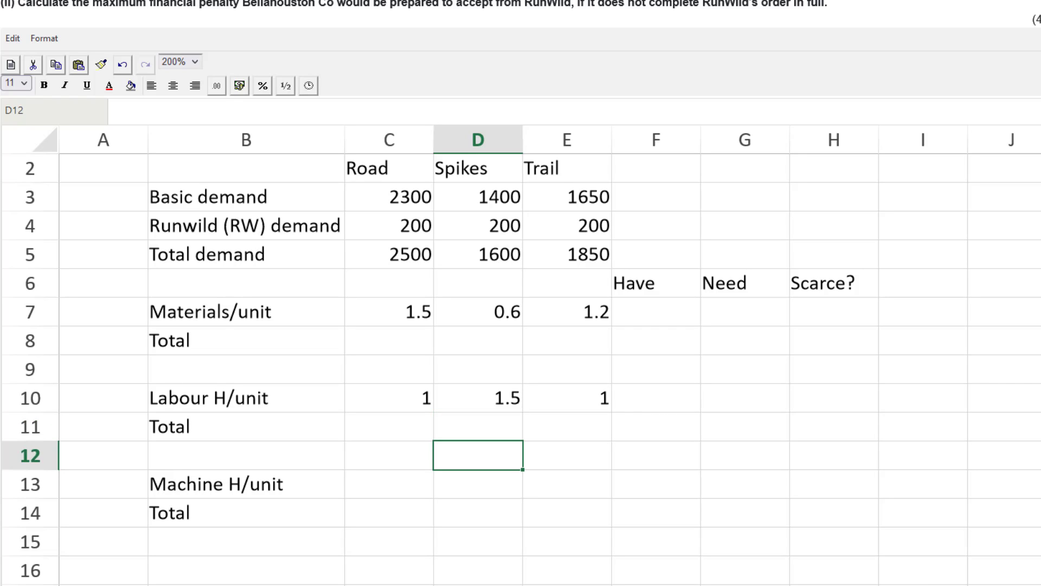
pyautogui.press('Down')
pyautogui.press('Left')
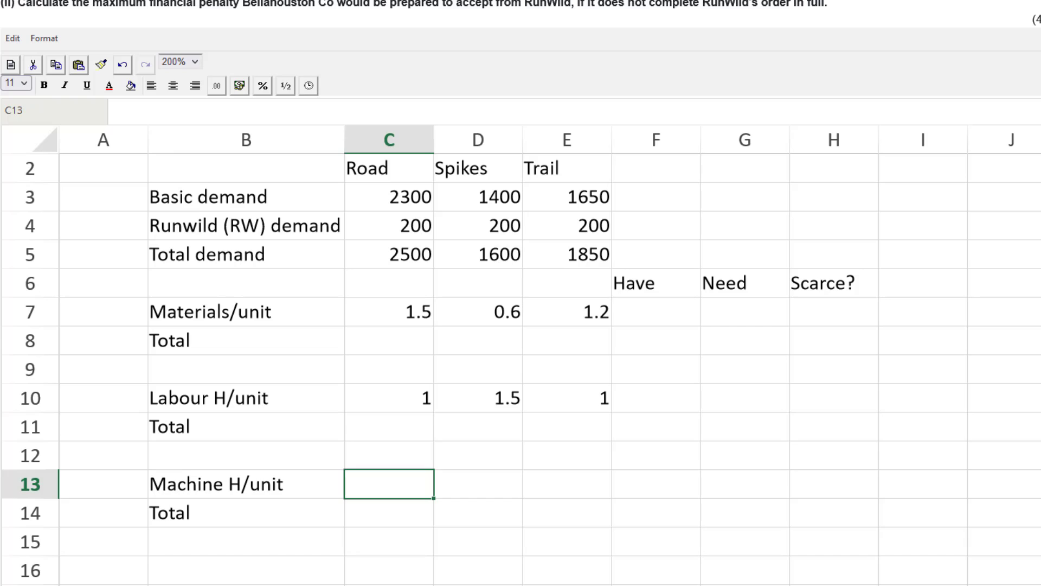
pyautogui.write('.4')
pyautogui.press('Right')
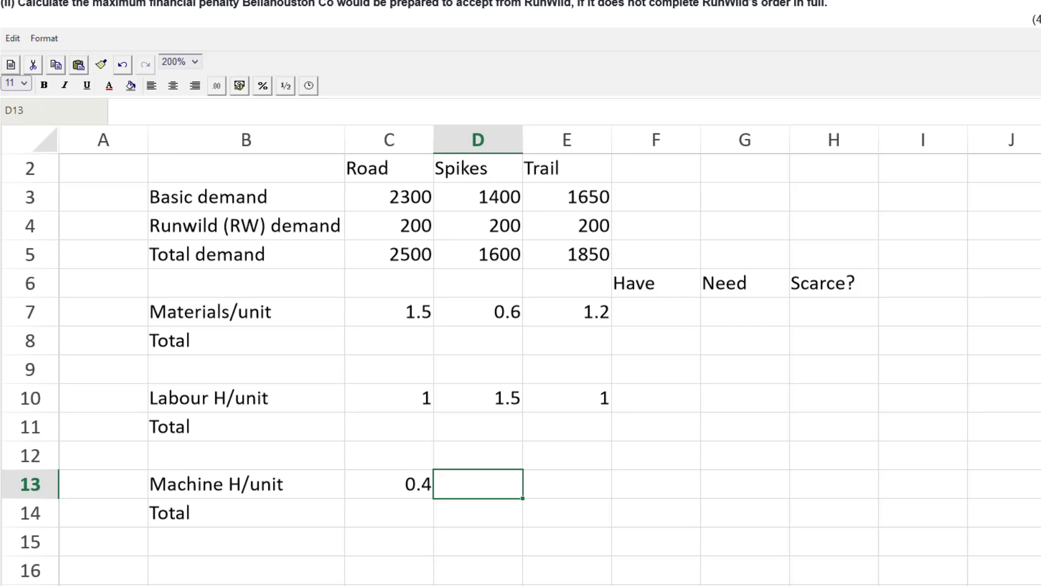
pyautogui.write('0.2')
pyautogui.press('BackSpace')
pyautogui.write('2')
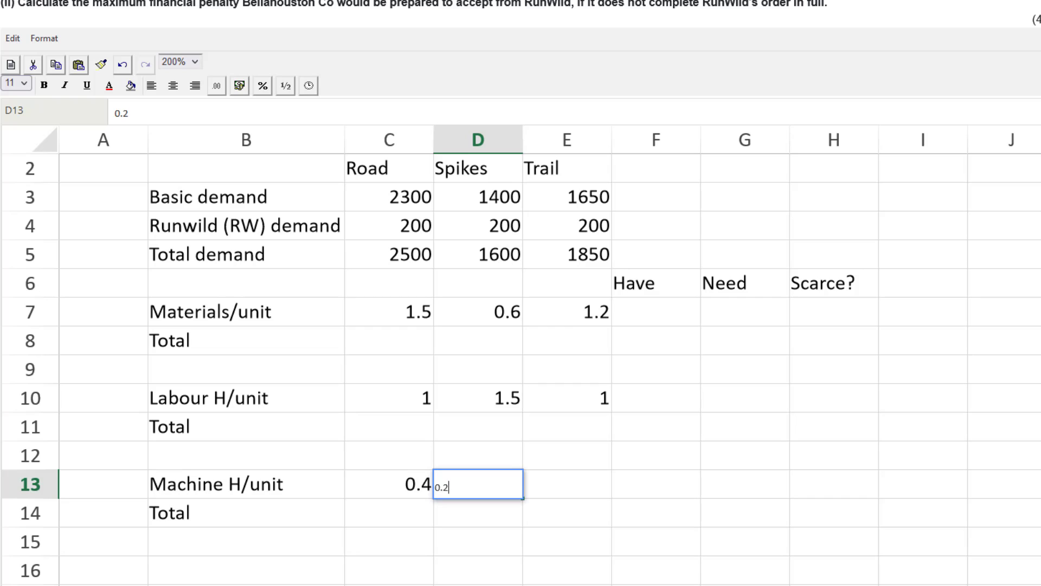
pyautogui.press('Right')
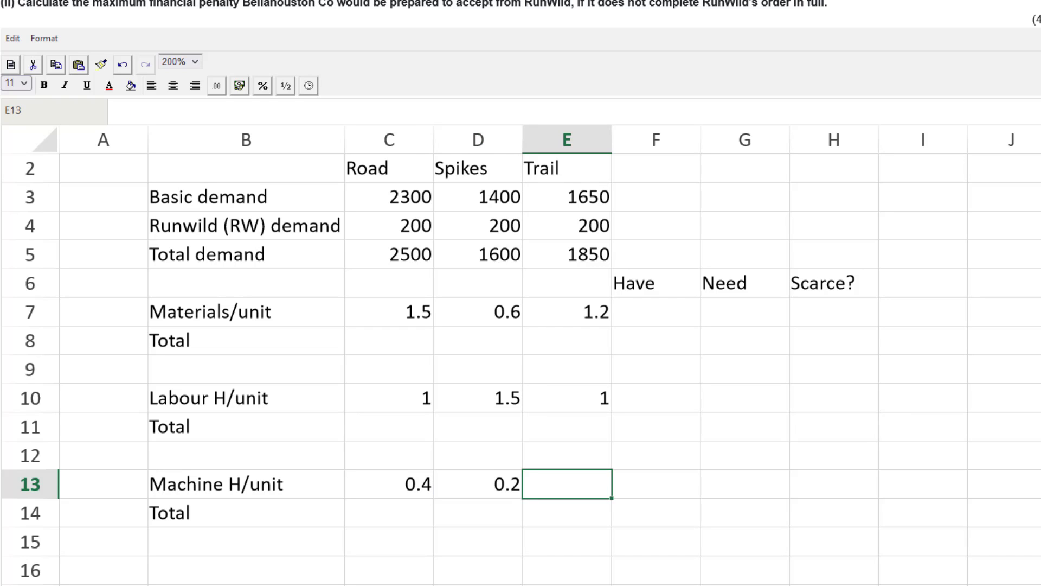
pyautogui.write('0.3')
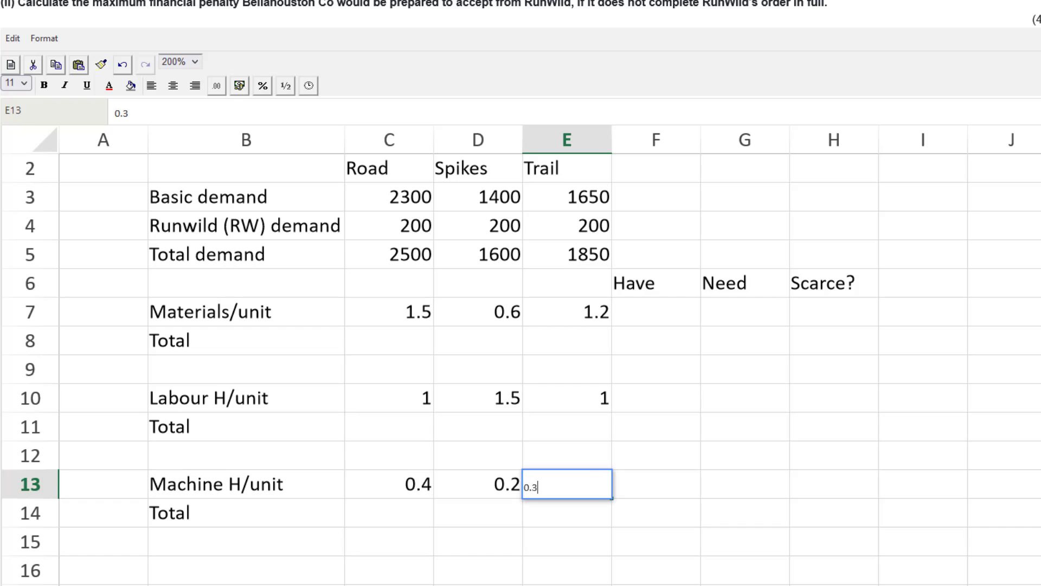
pyautogui.press('Return')
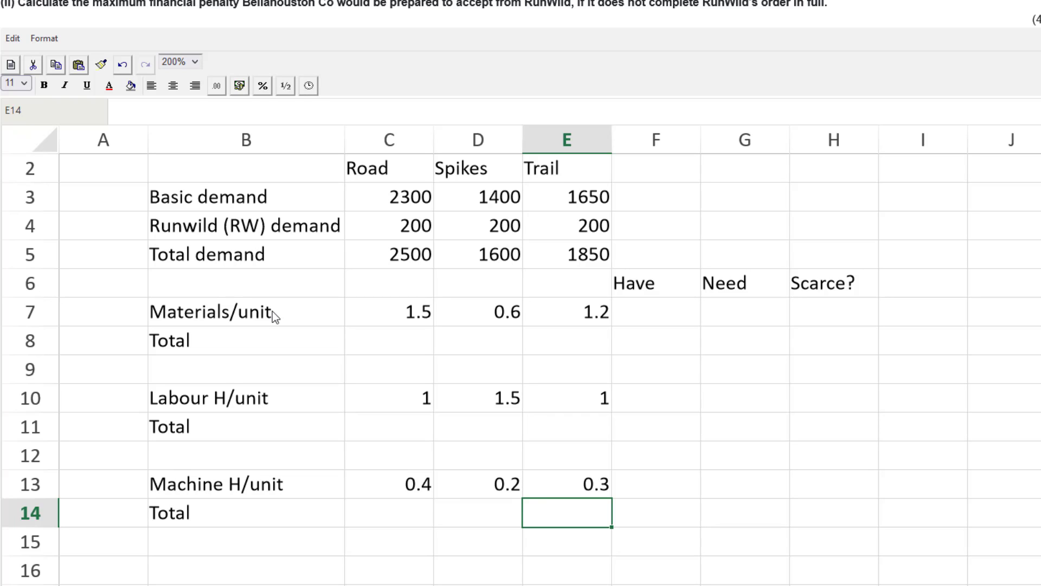
# Calculate Road's total materials in cell C8 with the formula =C7*C$5, fixing the total demand row
pyautogui.click(363, 350)
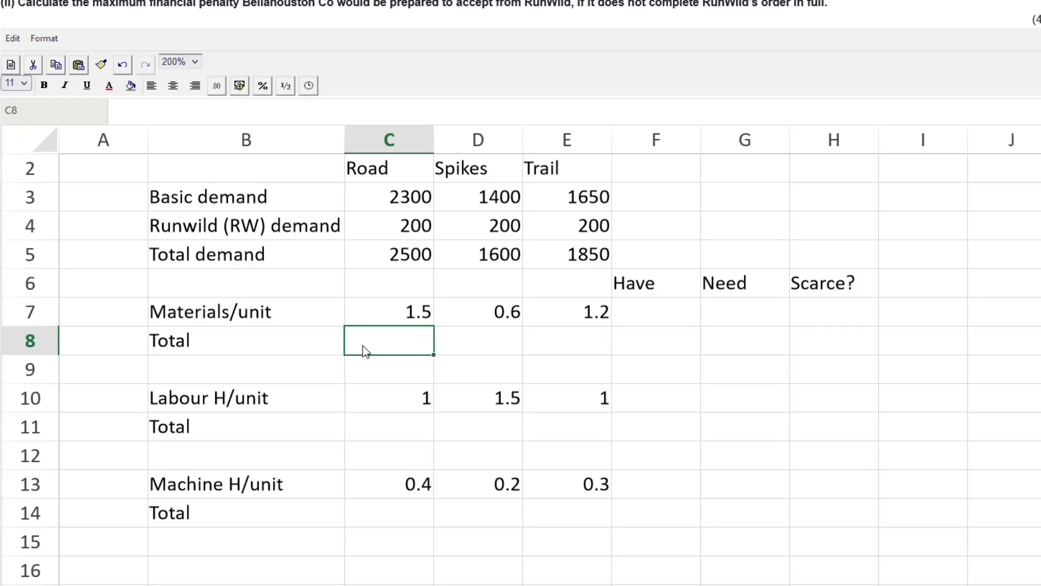
pyautogui.write('=')
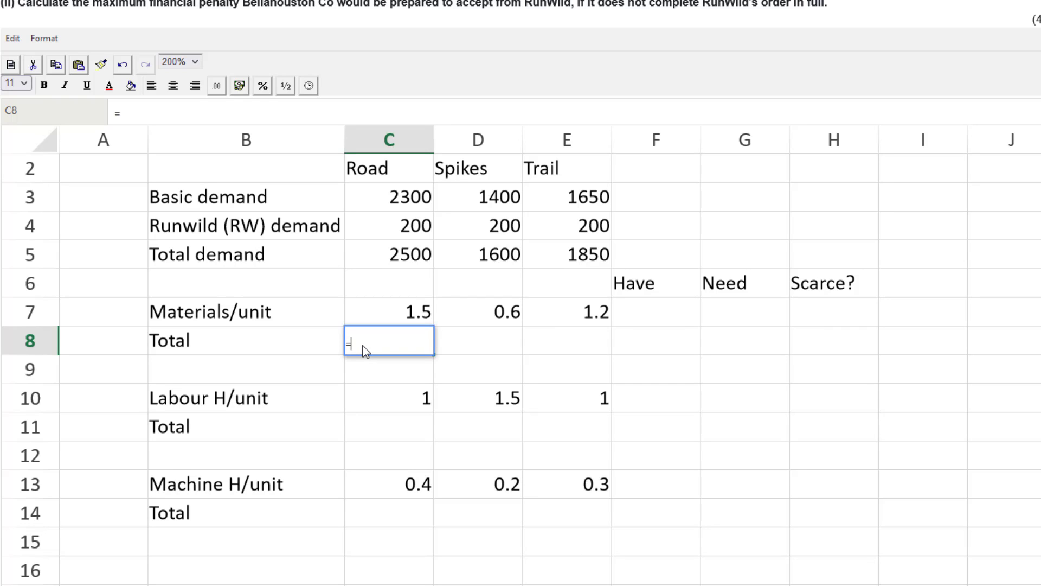
pyautogui.click(401, 312)
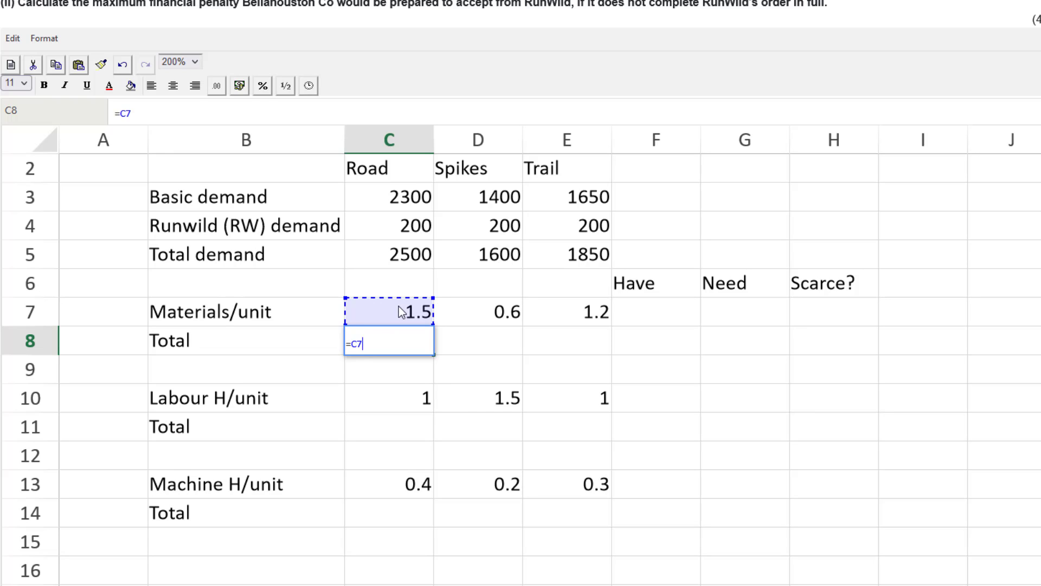
pyautogui.write('*')
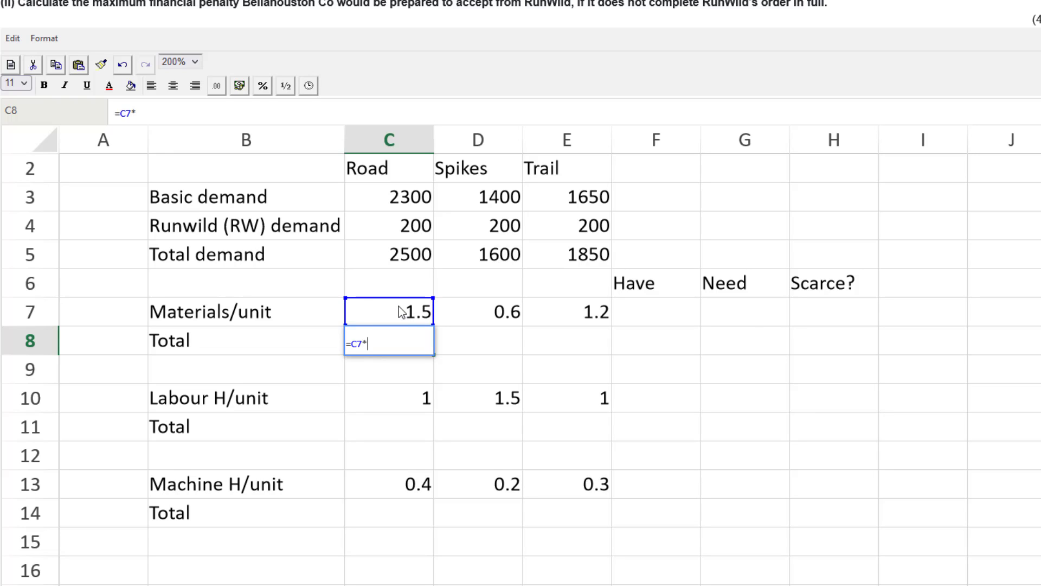
pyautogui.click(404, 260)
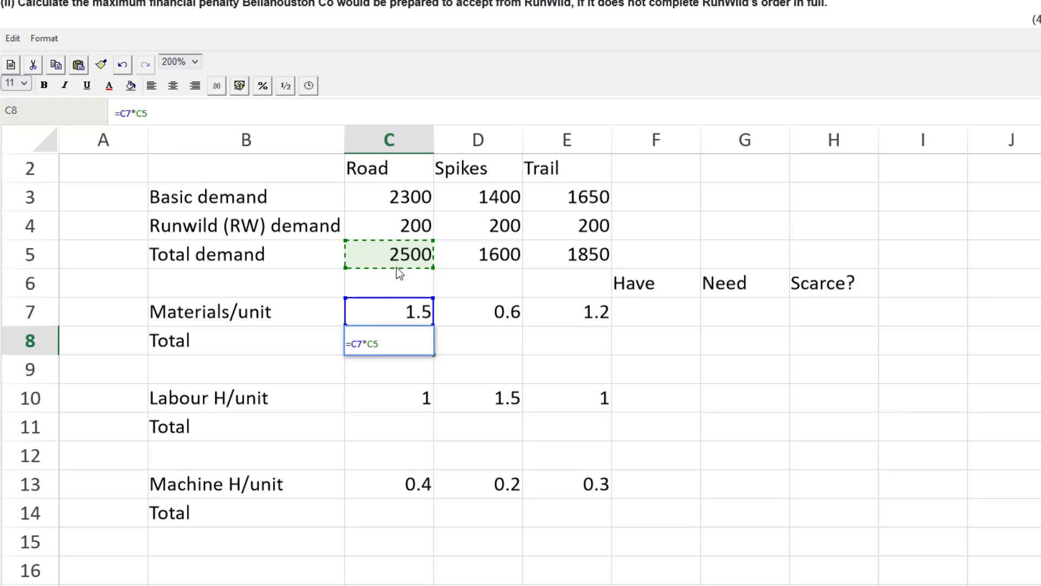
pyautogui.press('Left')
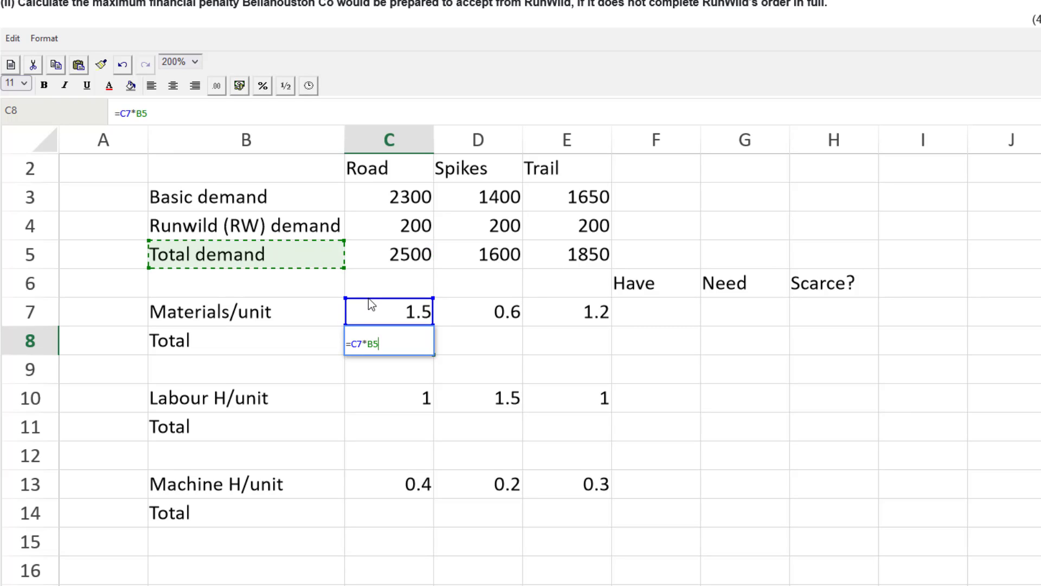
pyautogui.press('Right')
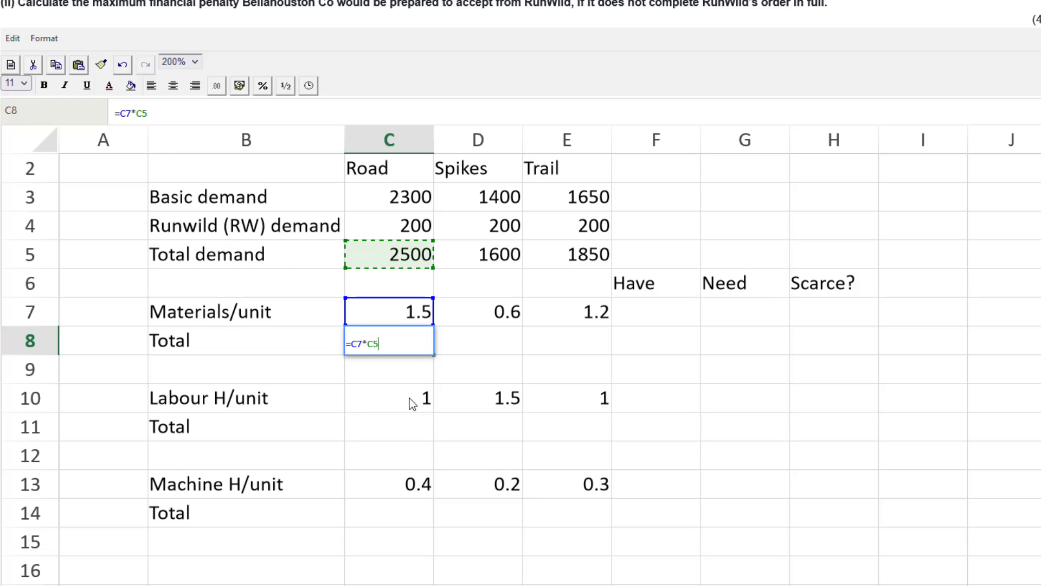
pyautogui.click(377, 344)
pyautogui.write('$')
pyautogui.press('Return')
# Copy the total materials formula from cell C8 to D8 and E8 for Spikes and Trail
pyautogui.press('Up')
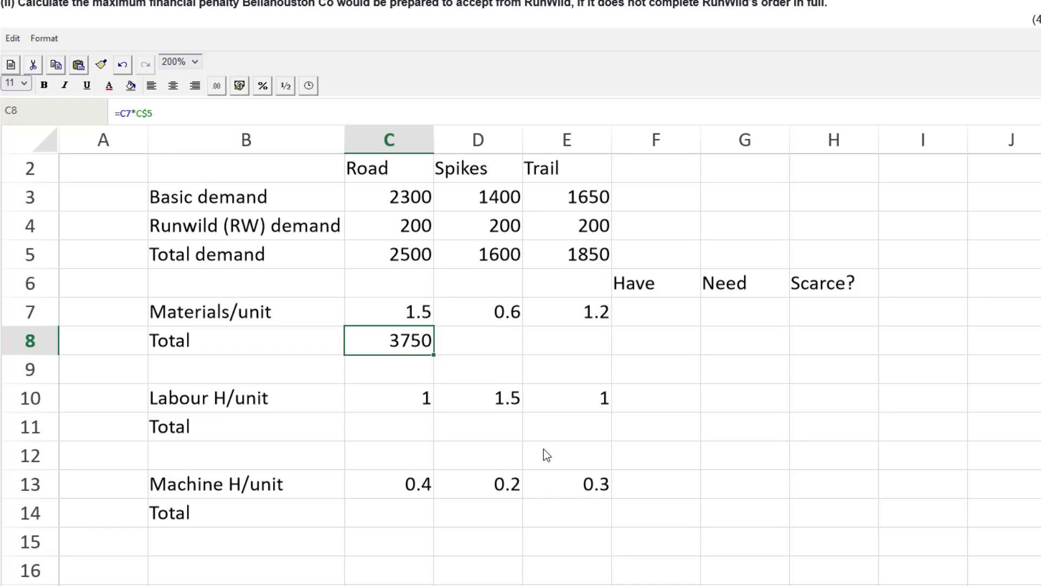
pyautogui.press('Right')
pyautogui.write('960')
pyautogui.press('Right')
pyautogui.write('2220')
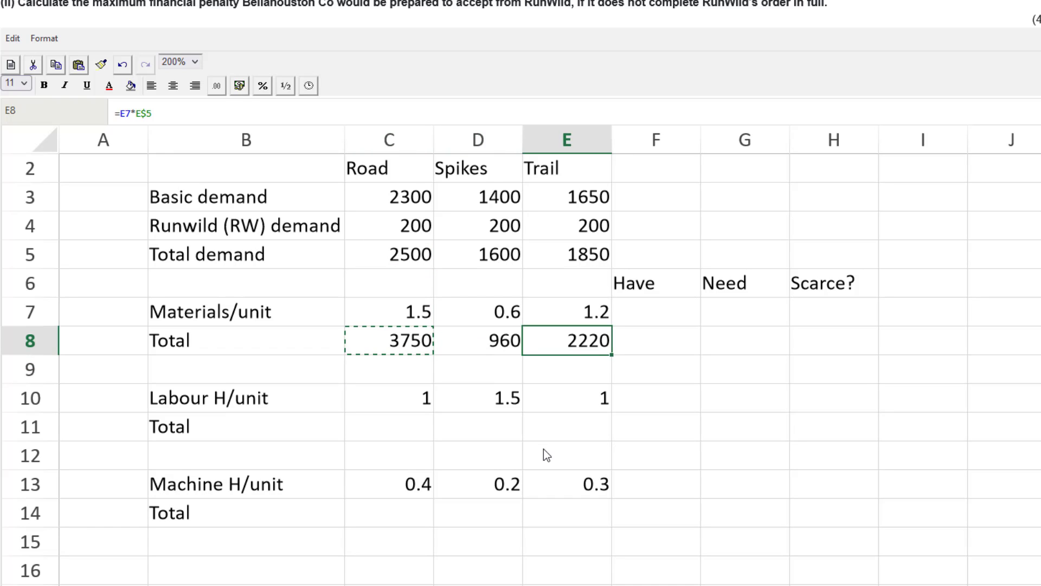
# Paste the copied total formula into cells C11 to E11 to calculate total labour hours for each product
pyautogui.press('Down')
pyautogui.press('Down')
pyautogui.press('Down')
pyautogui.press('Left')
pyautogui.press('Left')
pyautogui.hotkey('ctrl', 'v')
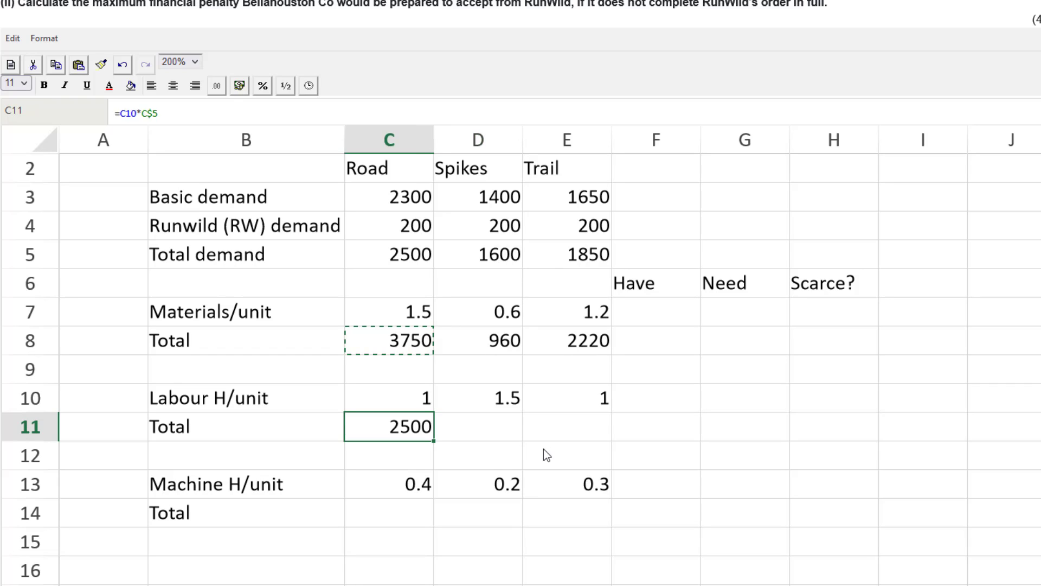
pyautogui.press('Right')
pyautogui.hotkey('ctrl', 'v')
pyautogui.press('Right')
pyautogui.hotkey('ctrl', 'v')
# Paste the copied total formula into cells C14 to E14 to calculate total machine hours for each product
pyautogui.press('Down')
pyautogui.press('Down')
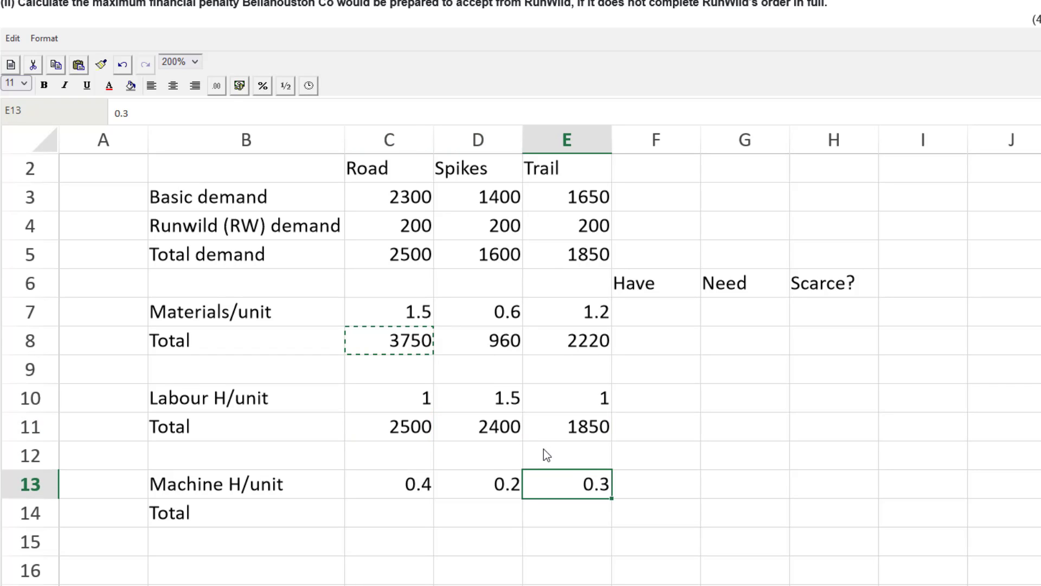
pyautogui.press('Left')
pyautogui.press('Down')
pyautogui.press('Left')
pyautogui.hotkey('ctrl', 'v')
pyautogui.press('Right')
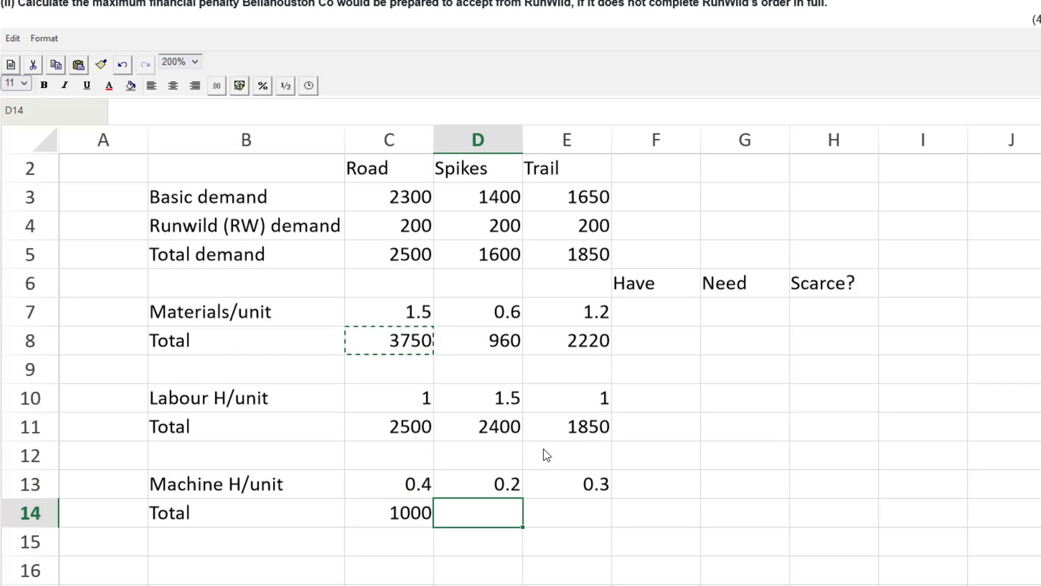
pyautogui.hotkey('ctrl', 'v')
pyautogui.press('Right')
pyautogui.write('=E13*E$5')
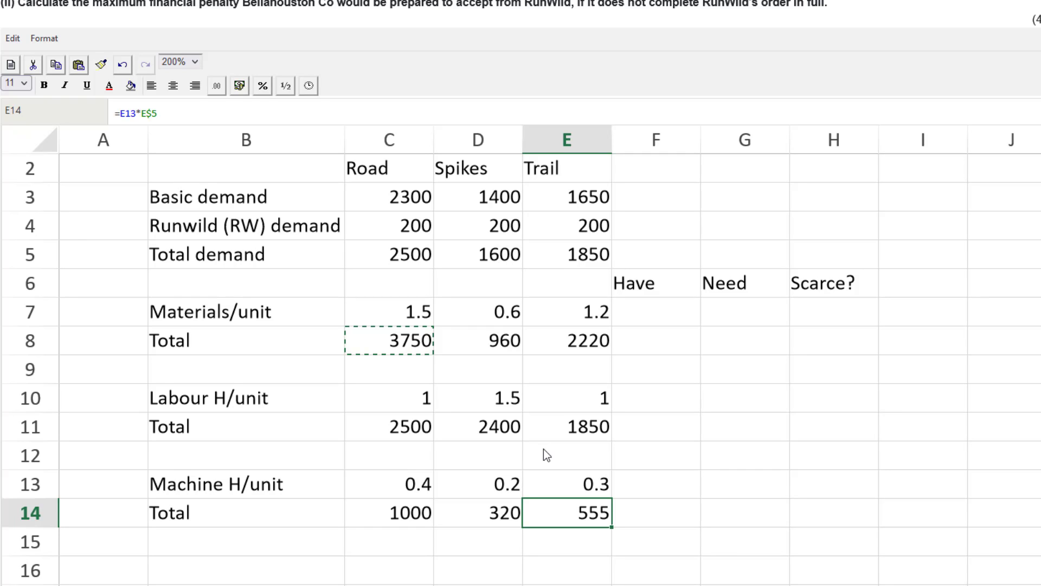
# Swap the first two resource comparison headings so that F6 reads Need and G6 reads Have
pyautogui.click(667, 341)
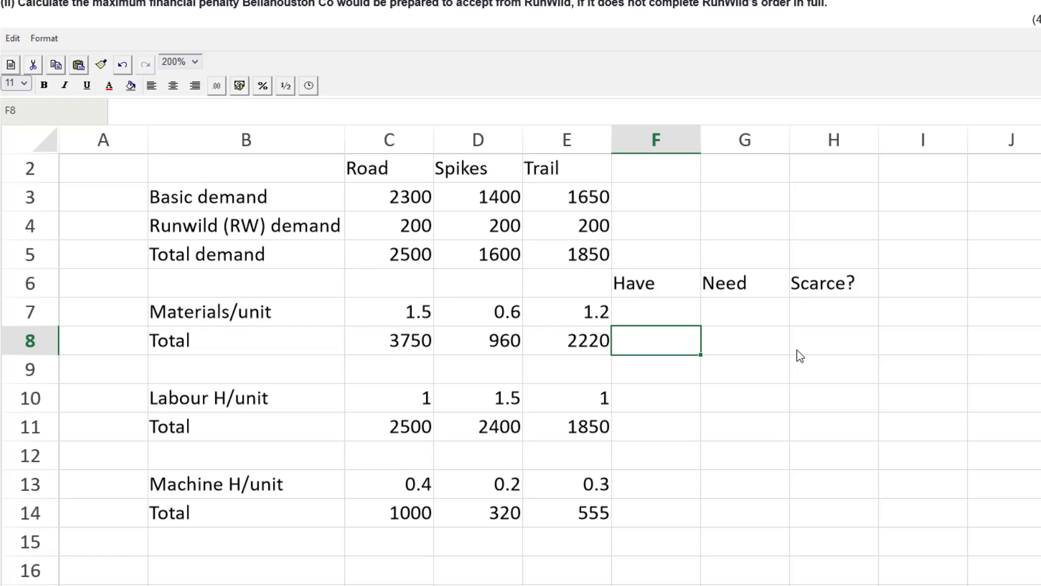
pyautogui.press('Up')
pyautogui.press('Up')
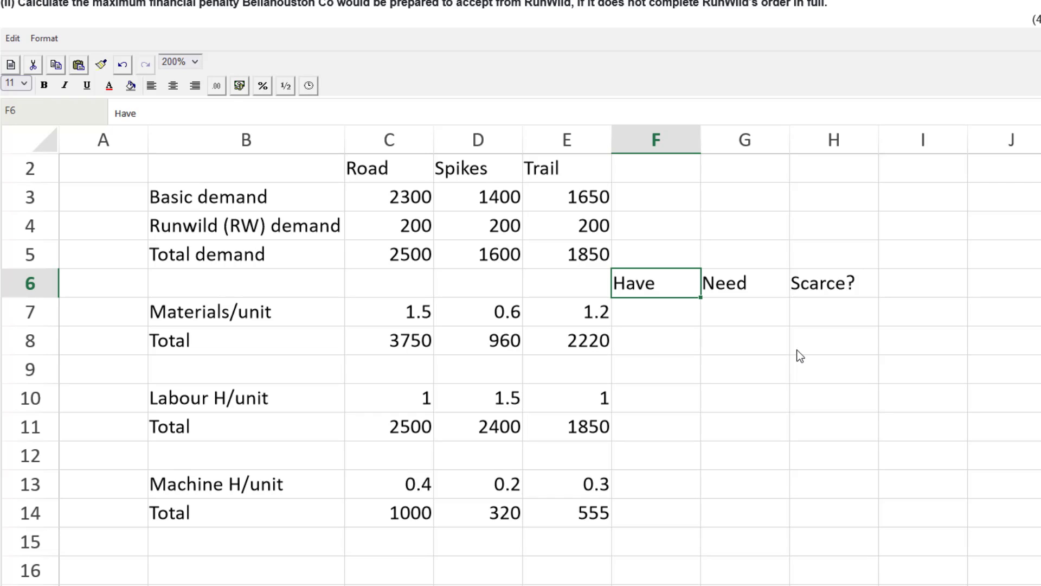
pyautogui.write('Need')
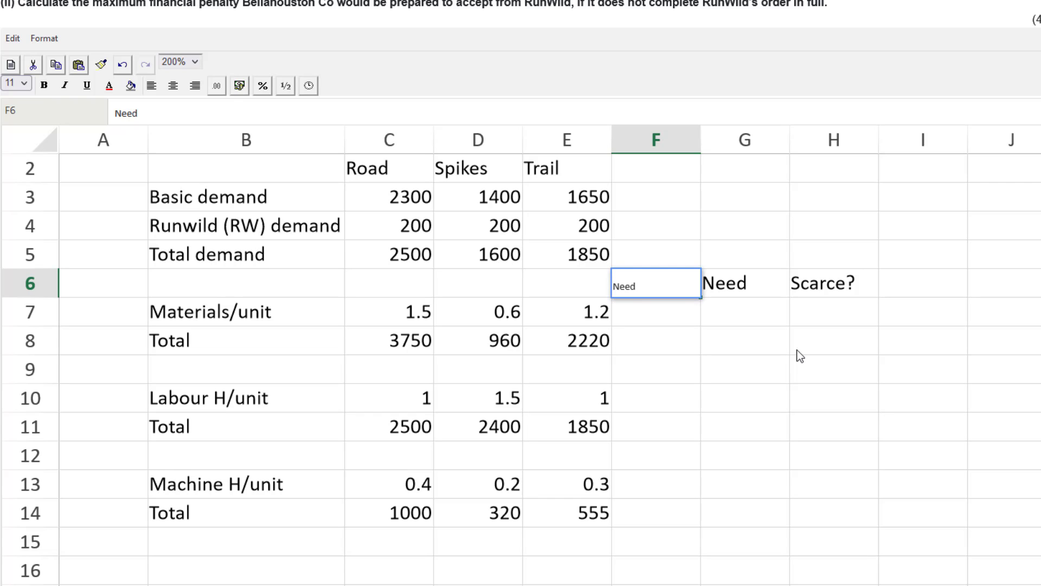
pyautogui.press('Tab')
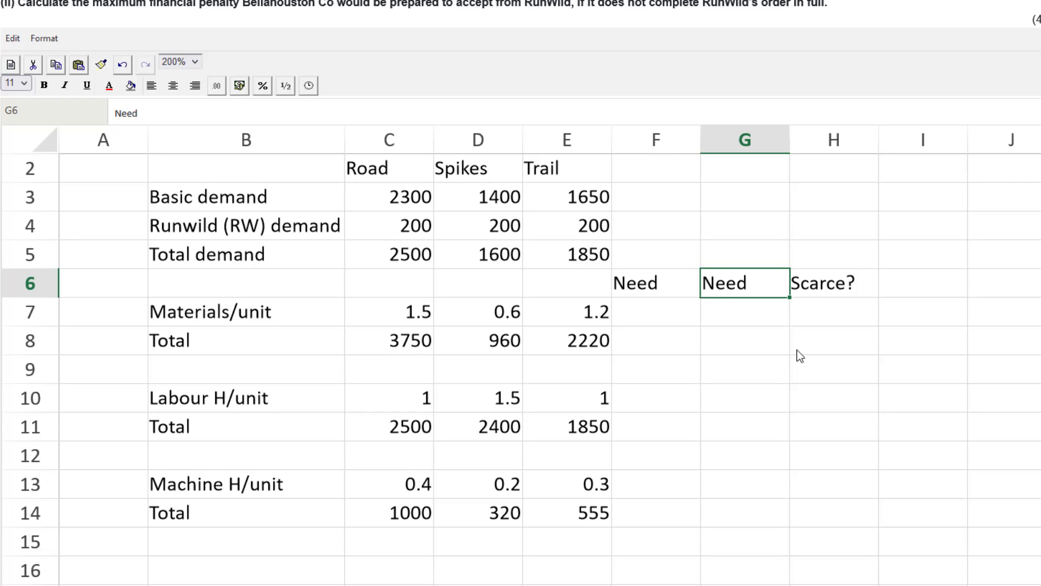
pyautogui.write('Have')
pyautogui.press('Return')
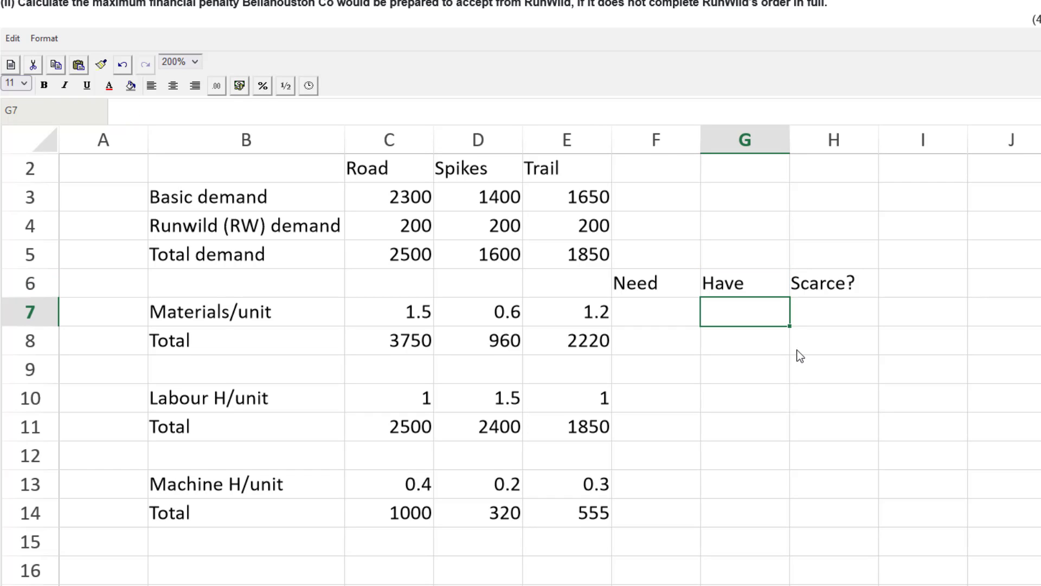
# Calculate the total materials needed across all three products in cell F8 with the formula =SUM(C8:E8)
pyautogui.press('Left')
pyautogui.press('Down')
pyautogui.write('=')
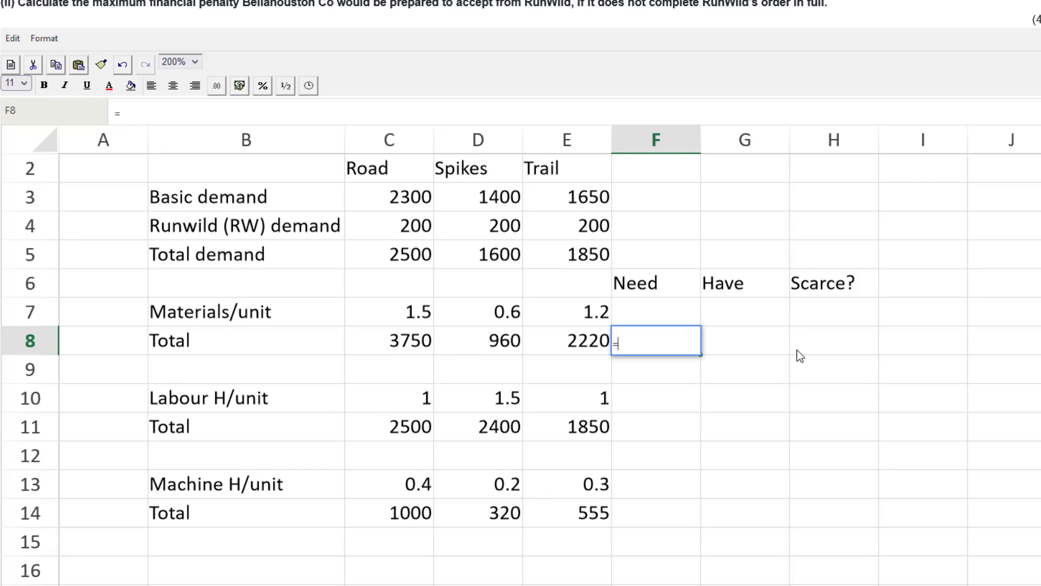
pyautogui.write('sum(')
pyautogui.moveTo(397, 331); pyautogui.dragTo(573, 347)
pyautogui.write(')')
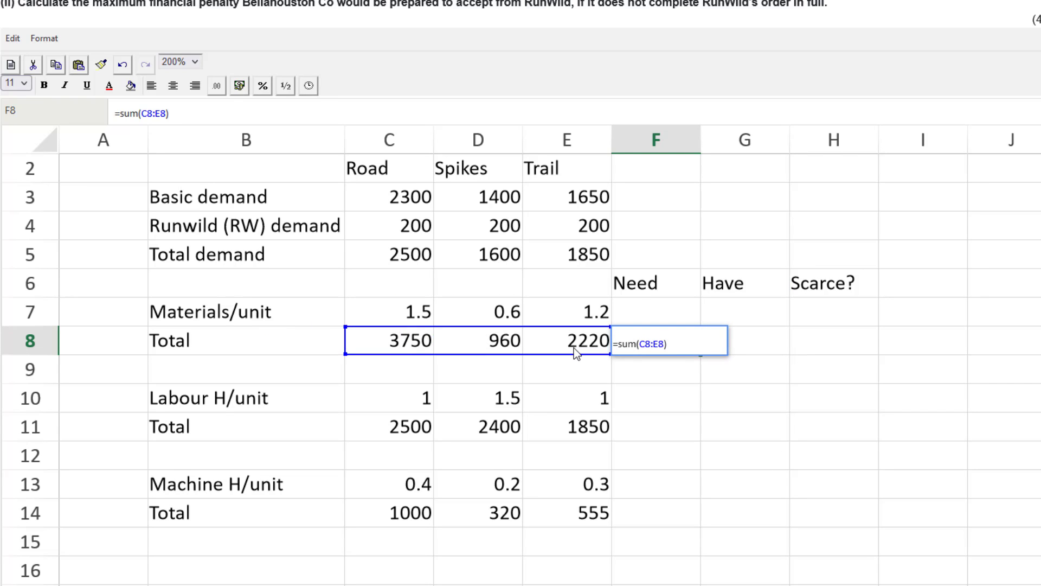
pyautogui.press('Return')
# Copy the sum formula from F8 to F11 and F14 to total the labour and machine hours needed
pyautogui.press('Up')
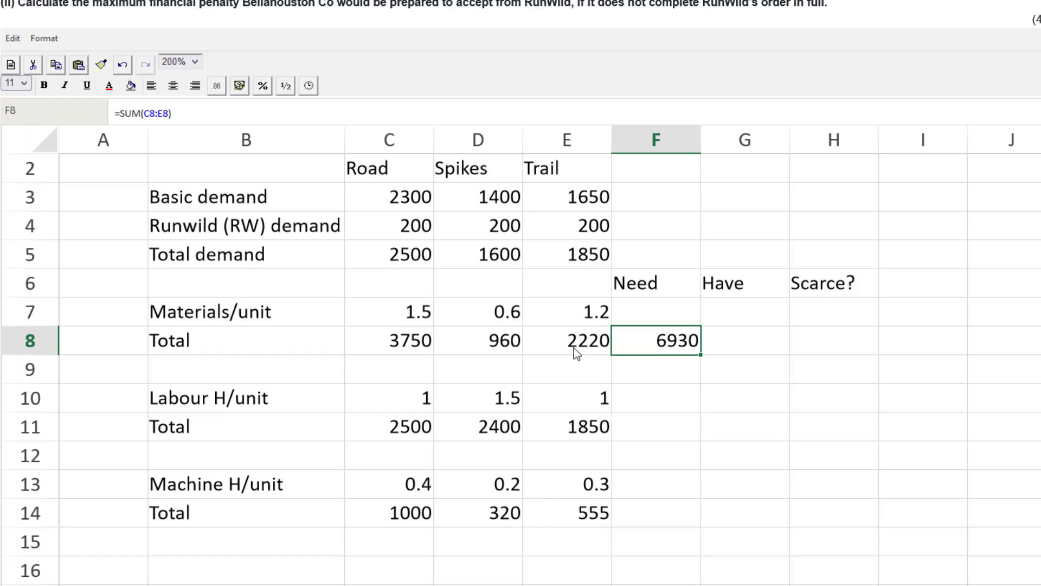
pyautogui.hotkey('ctrl', 'c')
pyautogui.press('Down')
pyautogui.press('Down')
pyautogui.press('Down')
pyautogui.hotkey('ctrl', 'v')
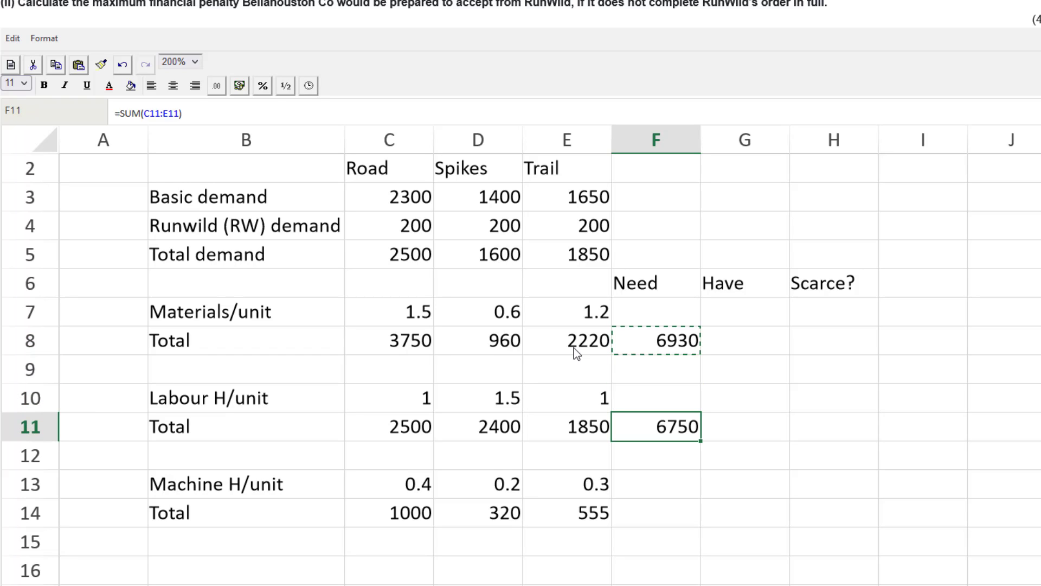
pyautogui.press('Down')
pyautogui.press('Down')
pyautogui.press('Down')
pyautogui.hotkey('ctrl', 'v')
# Enter 7200 in cell G8 as the quantity of materials available
pyautogui.press('Right')
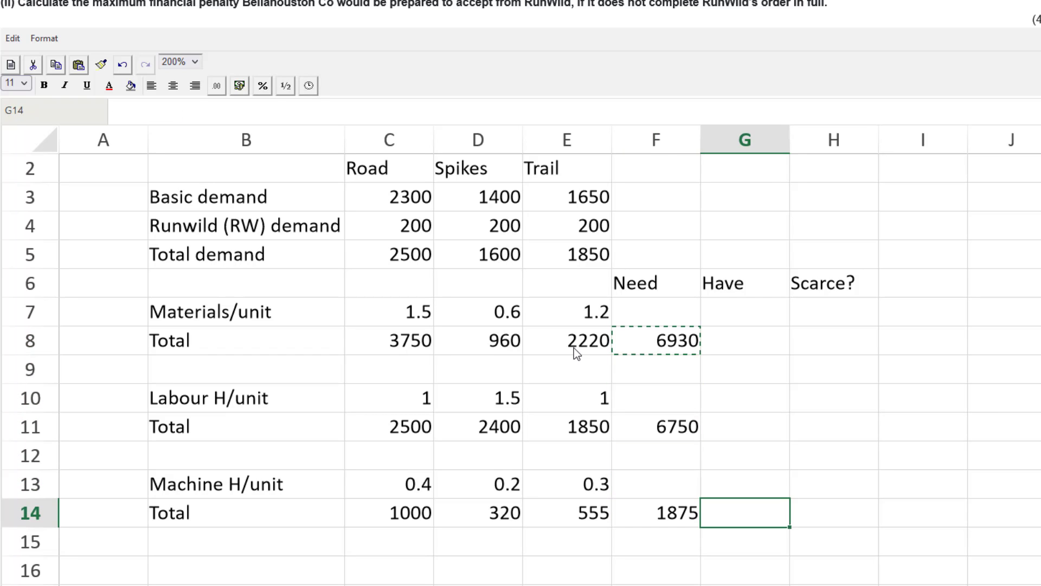
pyautogui.press('Up')
pyautogui.press('Up')
pyautogui.press('Up')
pyautogui.press('Up')
pyautogui.press('Up')
pyautogui.press('Up')
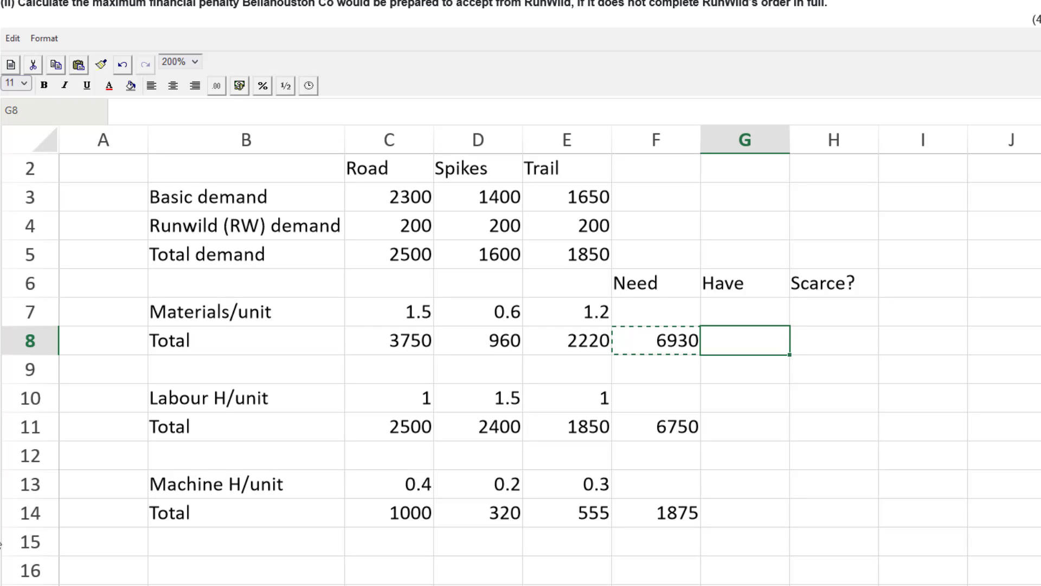
pyautogui.write('7200')
pyautogui.press('Return')
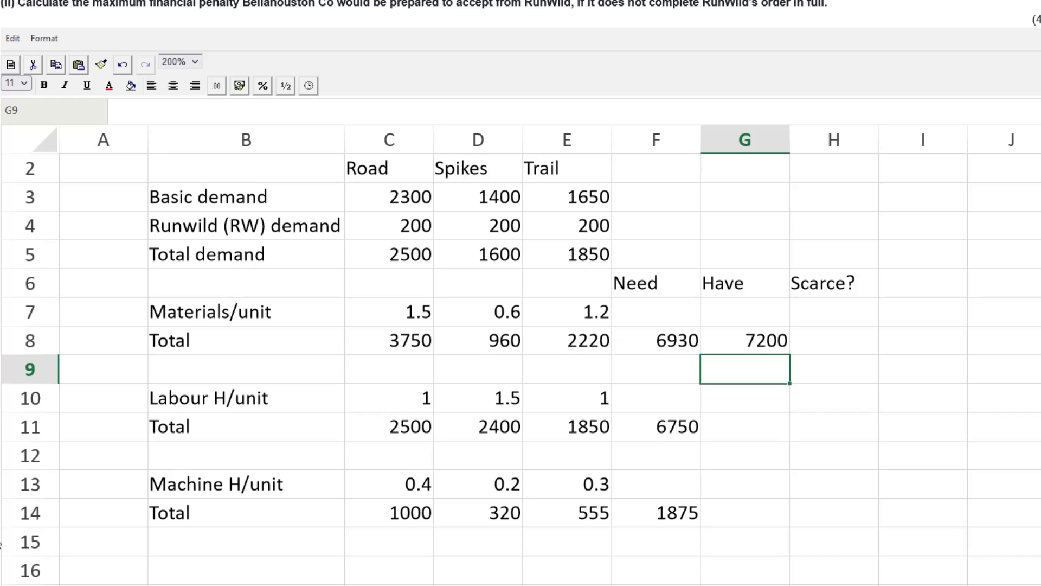
# Enter the available hours under Have: 6900 labour hours in G11 and 1815 machine hours in G14
pyautogui.press('Down')
pyautogui.press('Down')
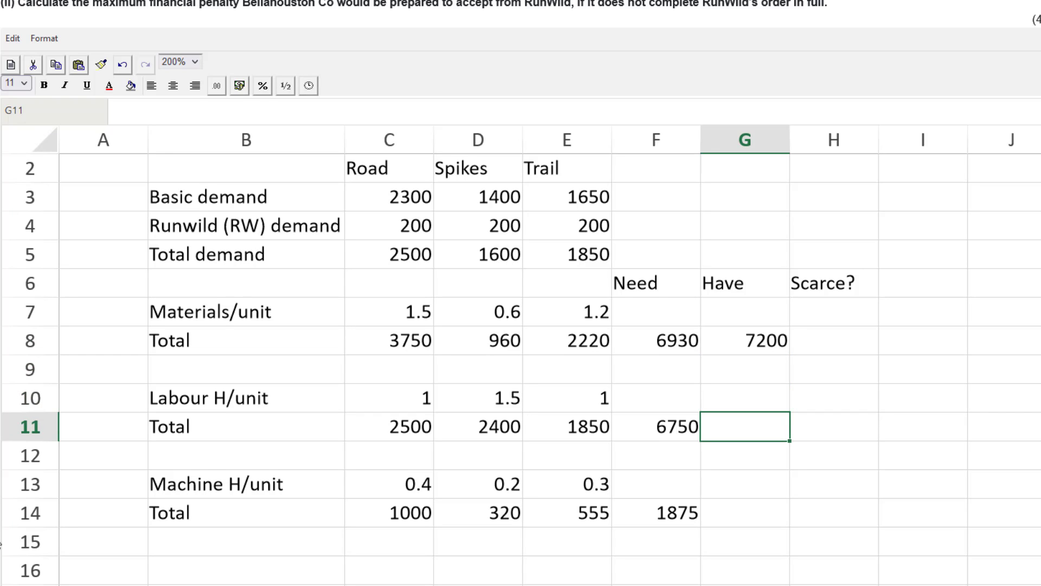
pyautogui.write('6900')
pyautogui.press('Return')
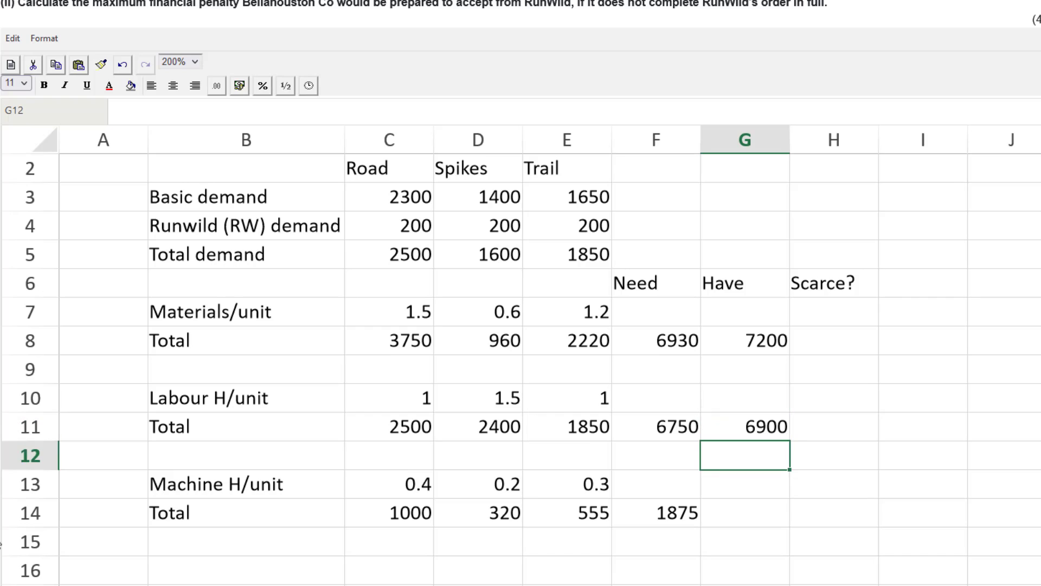
pyautogui.press('Down')
pyautogui.press('Down')
pyautogui.write('1')
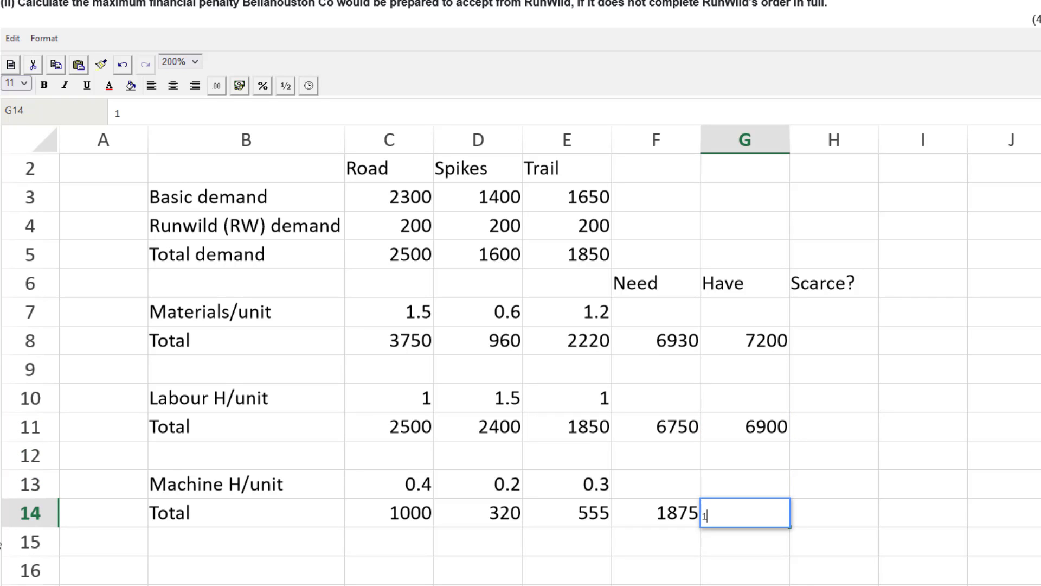
pyautogui.write('815')
pyautogui.press('Return')
pyautogui.press('Up')
pyautogui.press('Right')
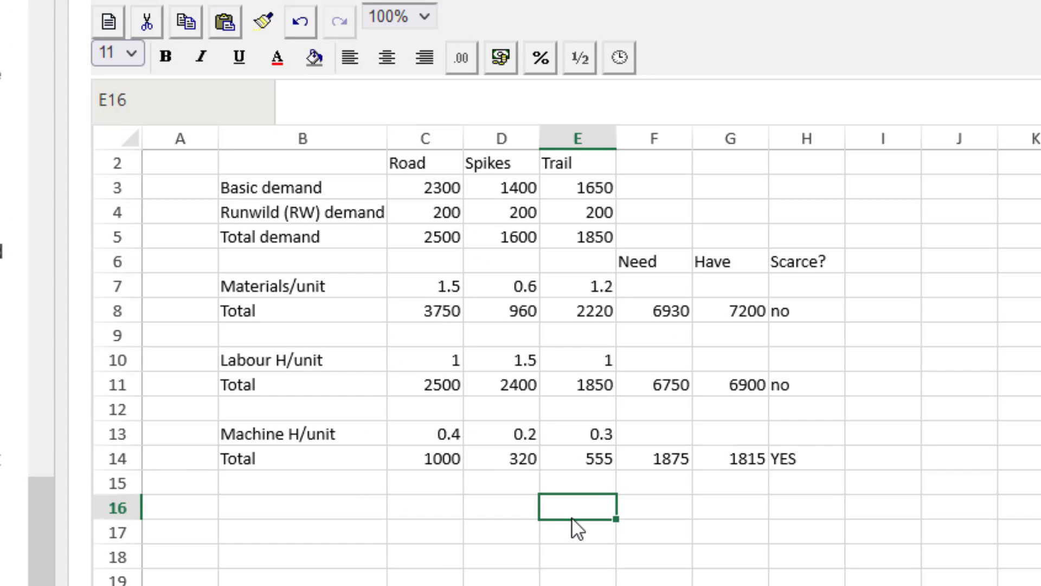
# Copy the product headings Road, Spikes and Trail from C2:E2 to C16:E16 to start a contribution table
pyautogui.press('Left')
pyautogui.press('Left')
pyautogui.press('Left')
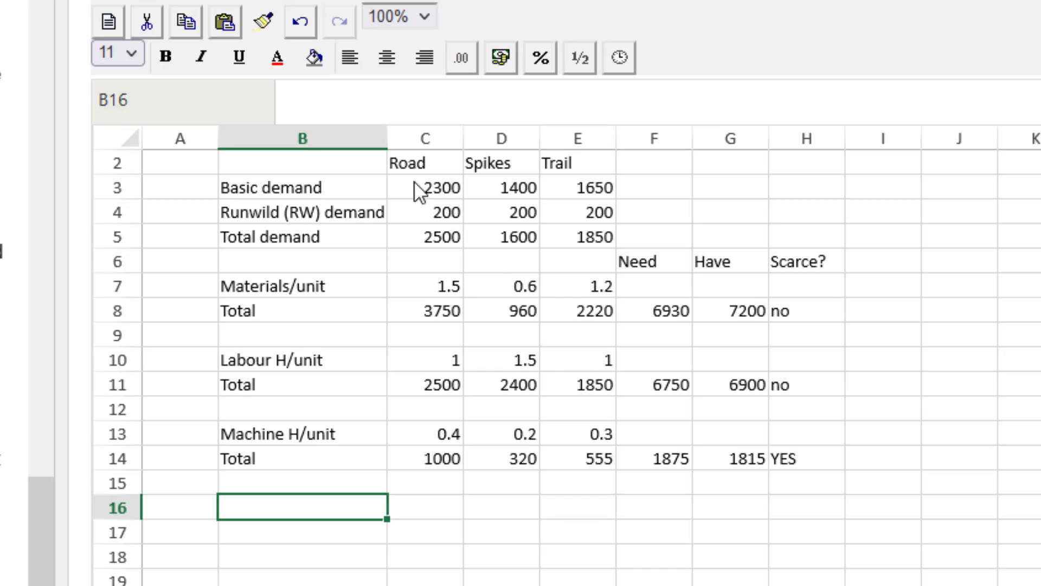
pyautogui.moveTo(414, 166); pyautogui.dragTo(562, 161)
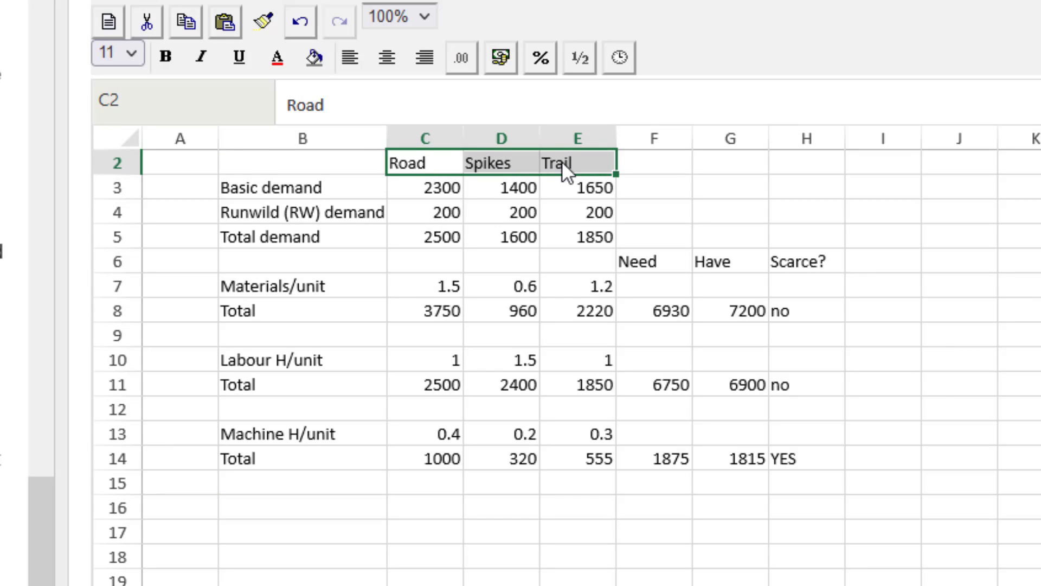
pyautogui.click(416, 534)
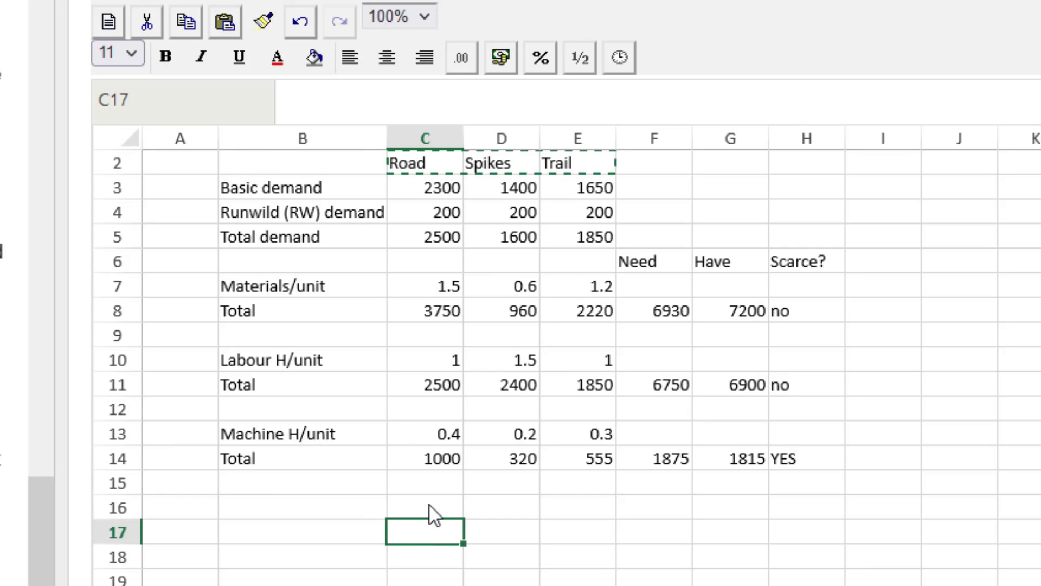
pyautogui.click(434, 512)
pyautogui.hotkey('ctrl', 'v')
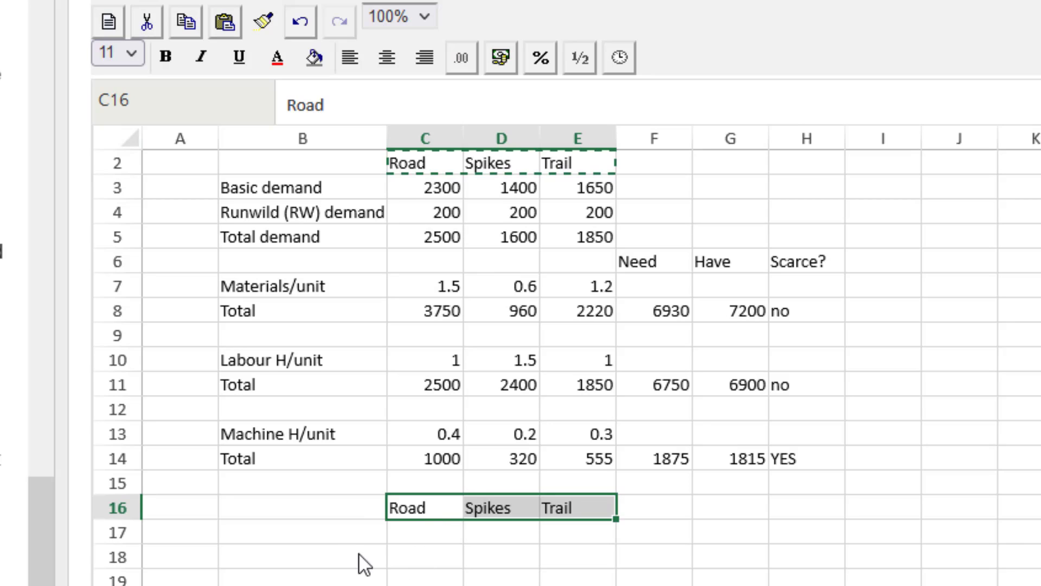
# Label the rows of the new table Profit/unit, FC and Contr/unit in cells B17 to B19
pyautogui.click(337, 537)
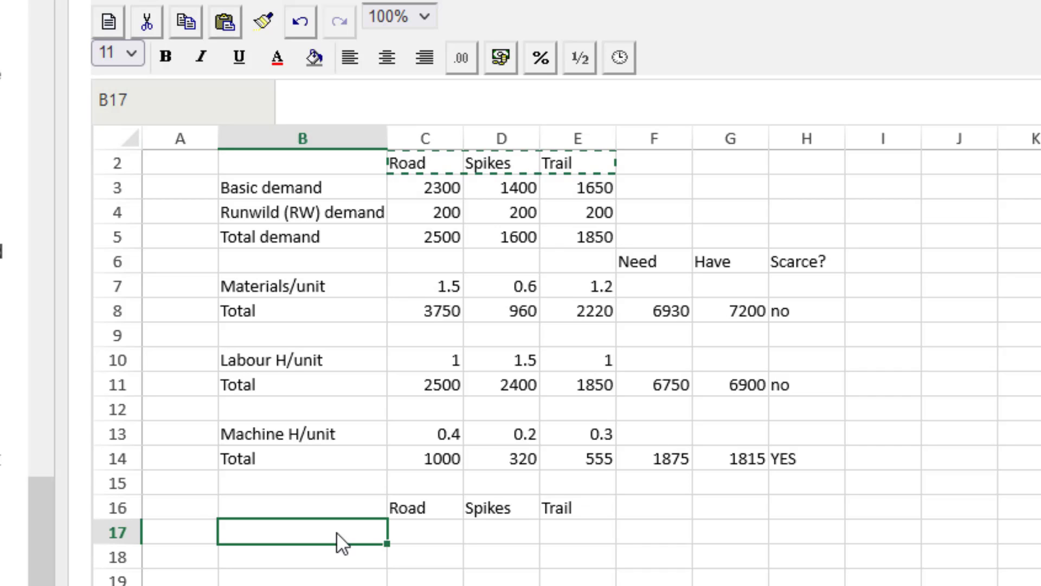
pyautogui.write('PRof')
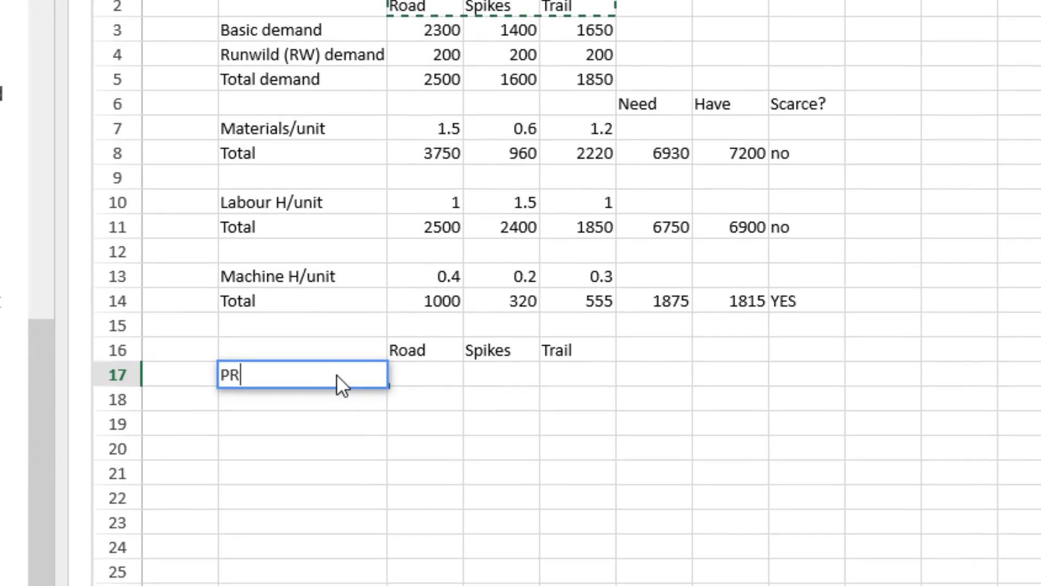
pyautogui.press('BackSpace')
pyautogui.press('BackSpace')
pyautogui.press('BackSpace')
pyautogui.press('BackSpace')
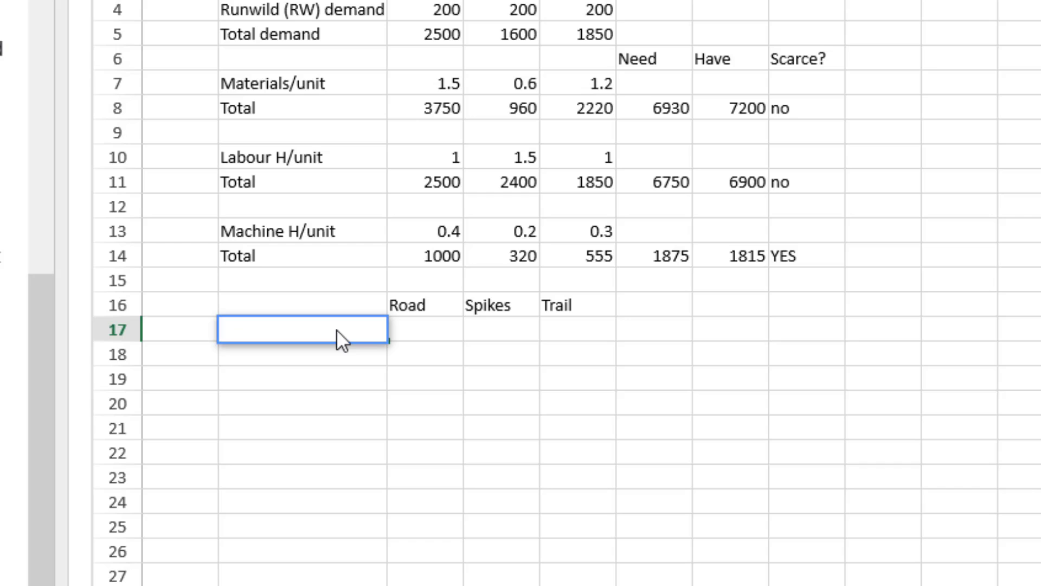
pyautogui.write('Profit/unit')
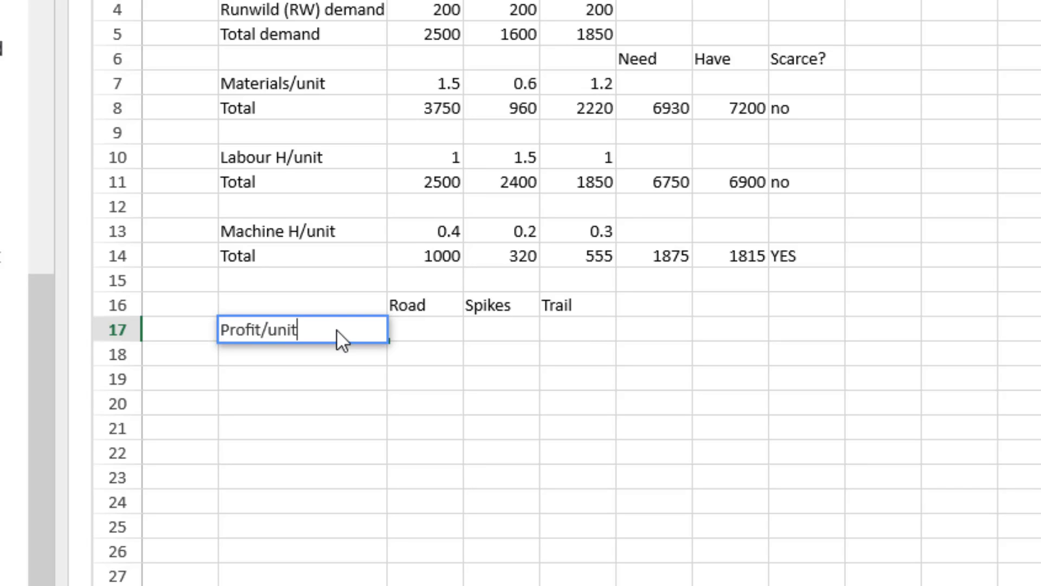
pyautogui.press('Return')
pyautogui.write('FC')
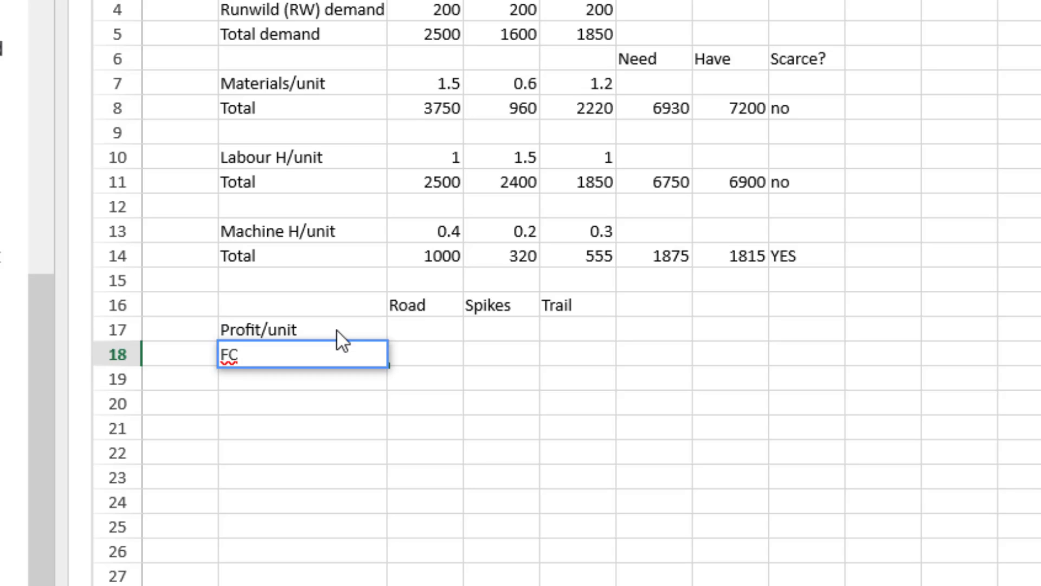
pyautogui.press('Return')
pyautogui.write('Cont')
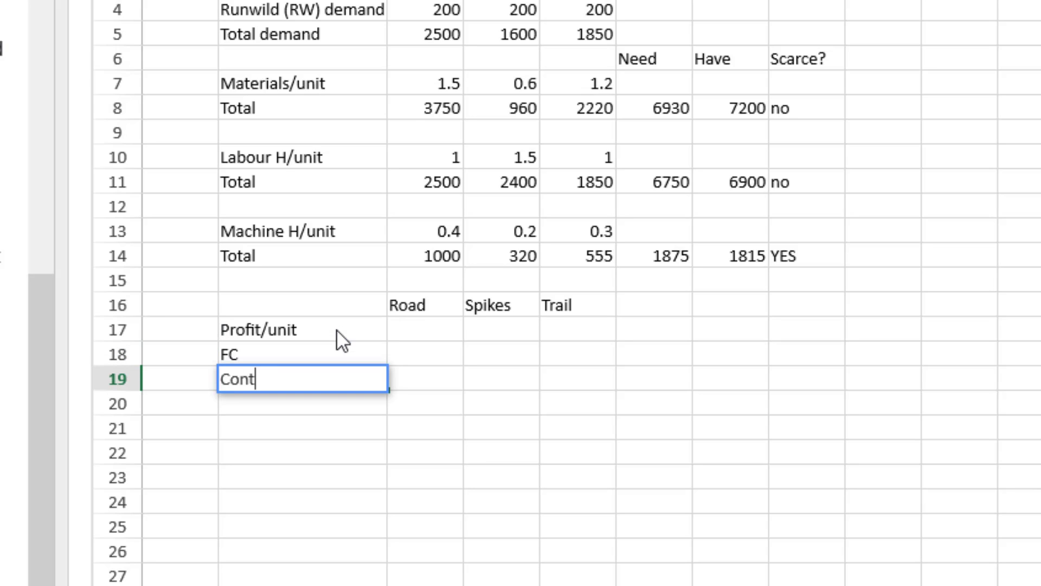
pyautogui.write('r/unit')
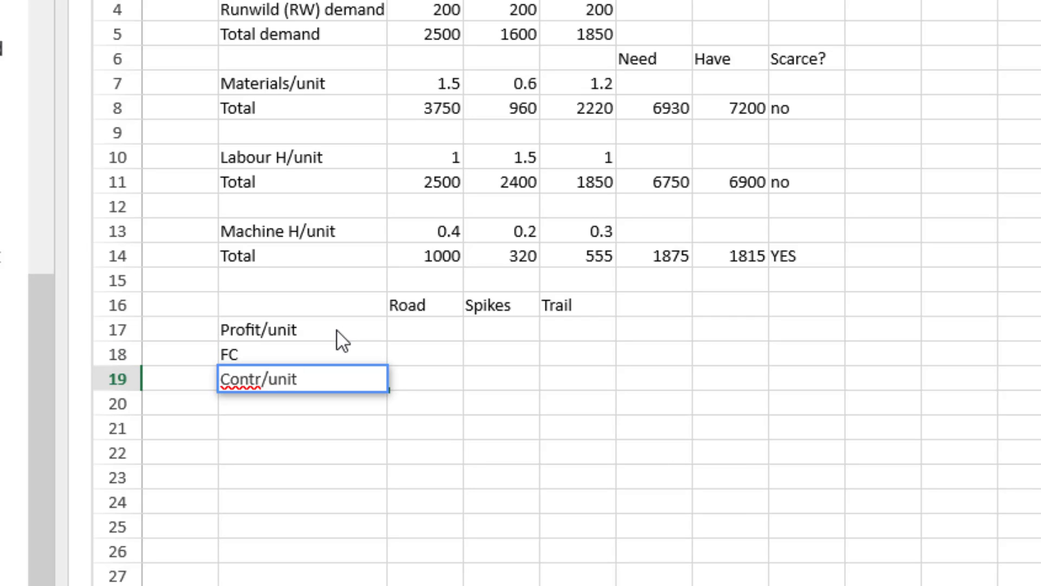
# Fill in the Profit/unit row with 37.5 for Road, 23.5 for Spikes and 32 for Trail
pyautogui.press('Up')
pyautogui.press('Up')
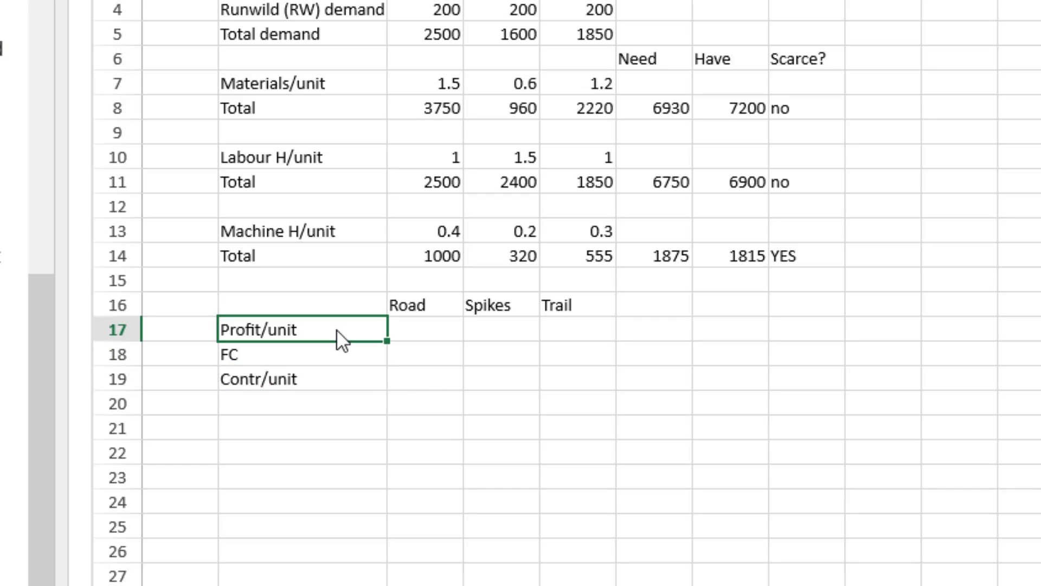
pyautogui.press('Right')
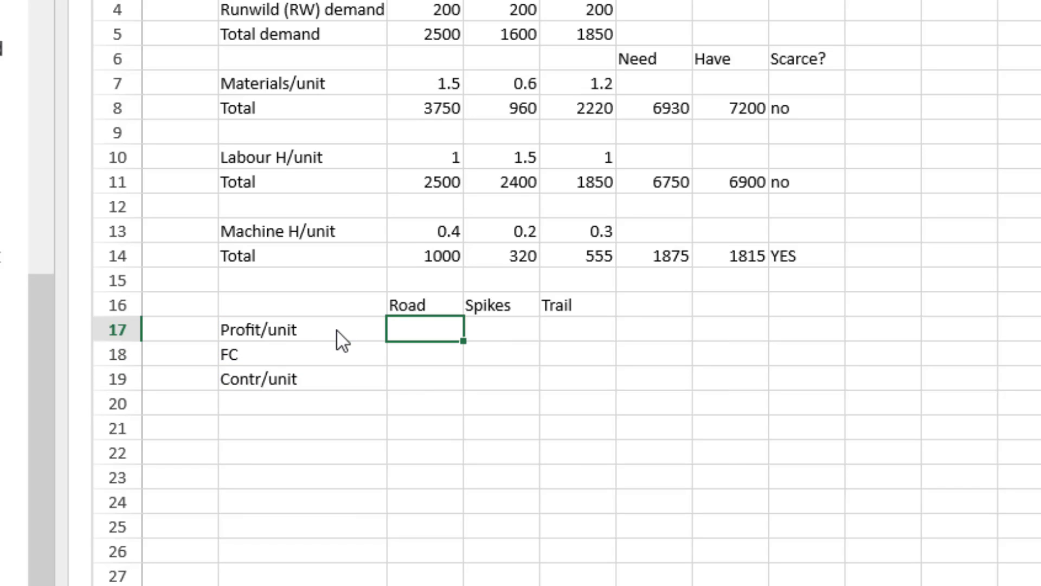
pyautogui.write('37.5')
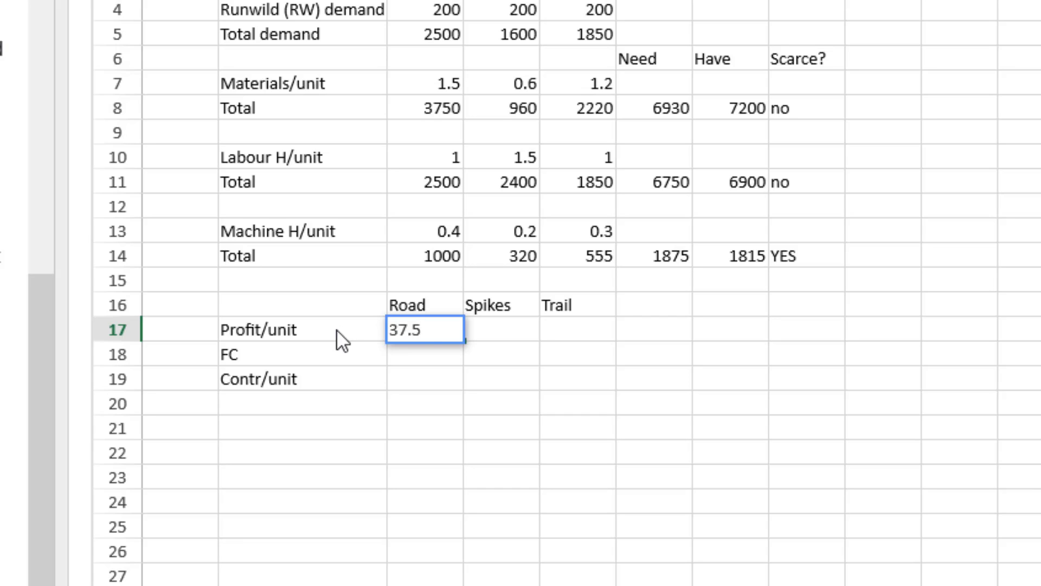
pyautogui.press('Tab')
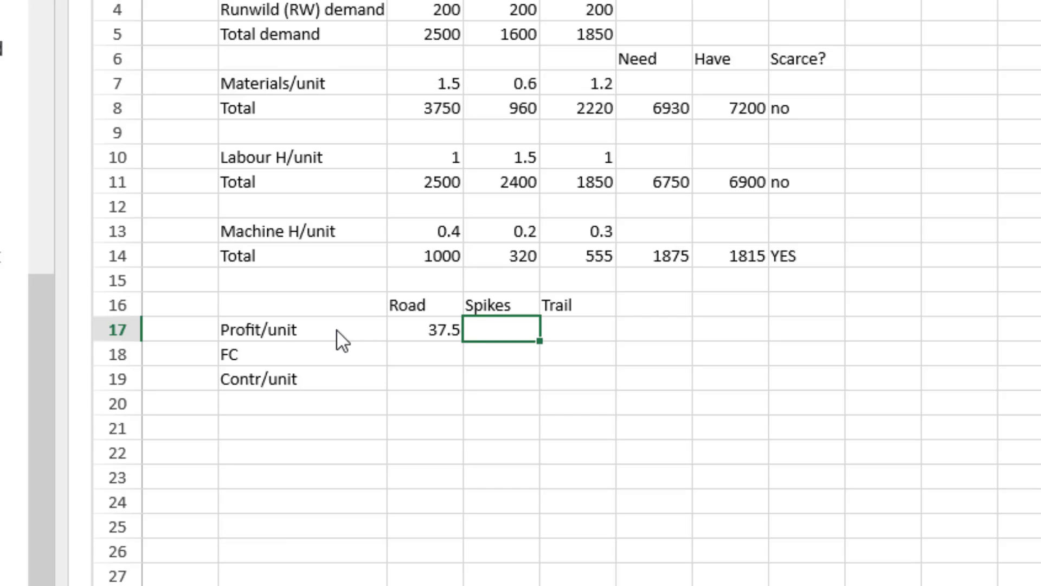
pyautogui.write('23')
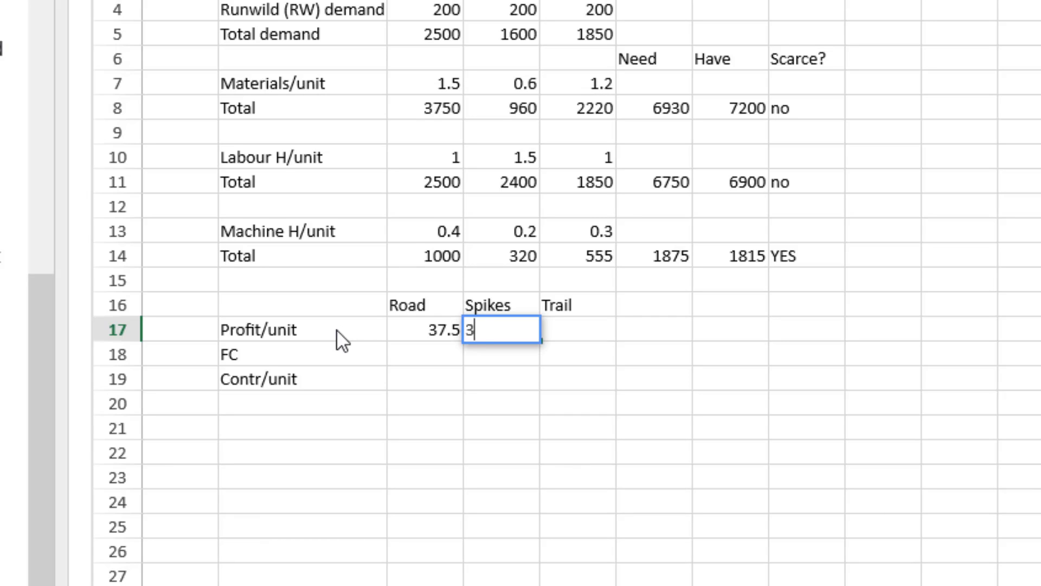
pyautogui.write('.5')
pyautogui.press('Tab')
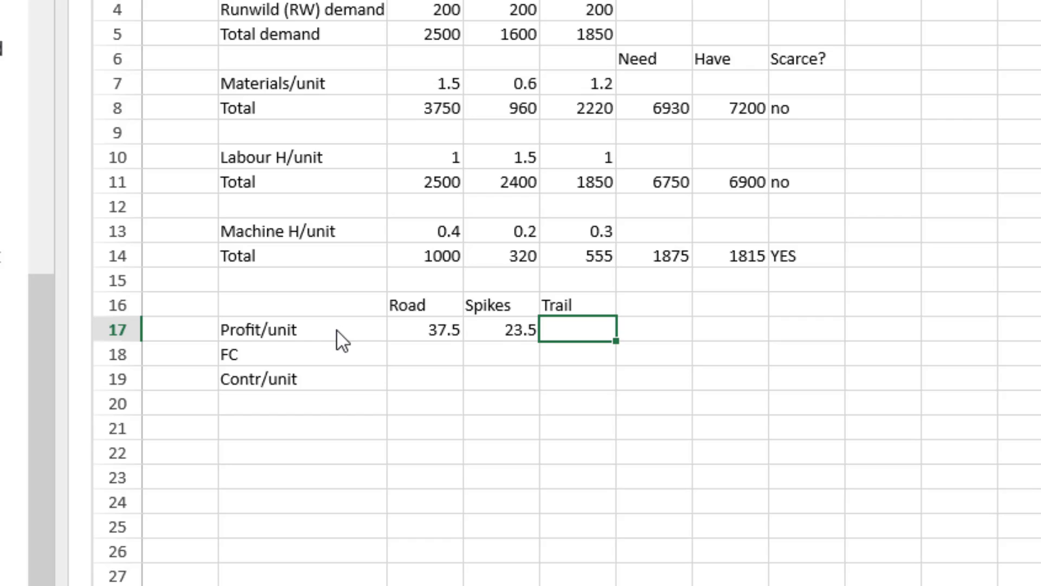
pyautogui.write('32')
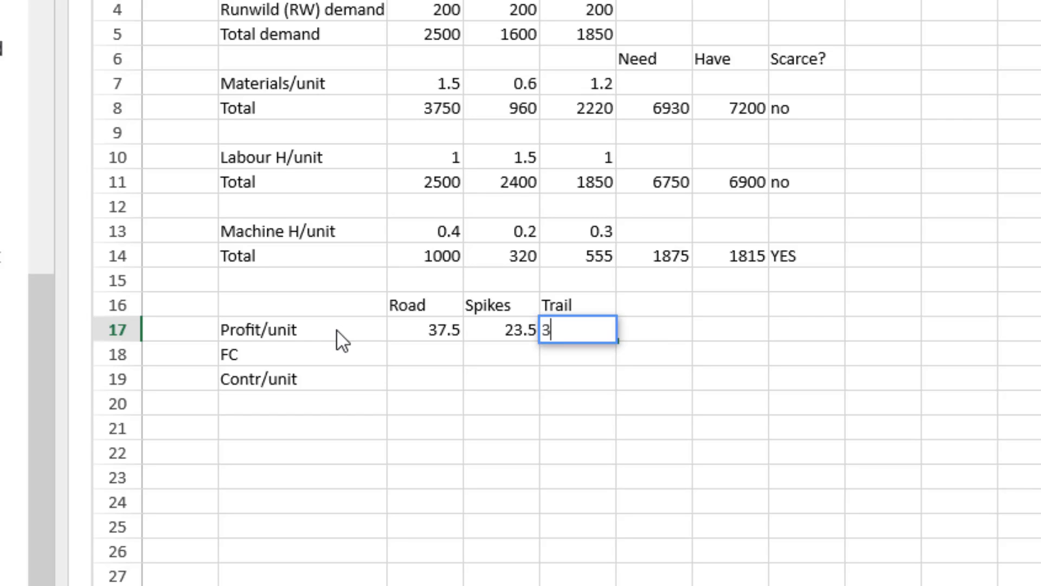
pyautogui.press('Return')
pyautogui.press('Left')
pyautogui.press('Left')
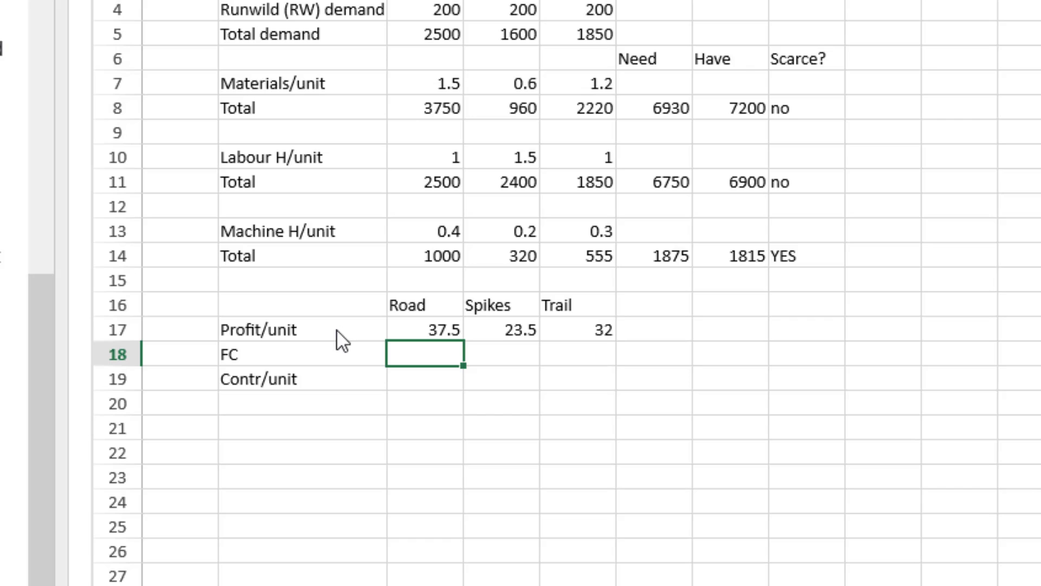
# Fill in the FC row with 4 for Road, 6 for Spikes and 4 for Trail
pyautogui.write('4')
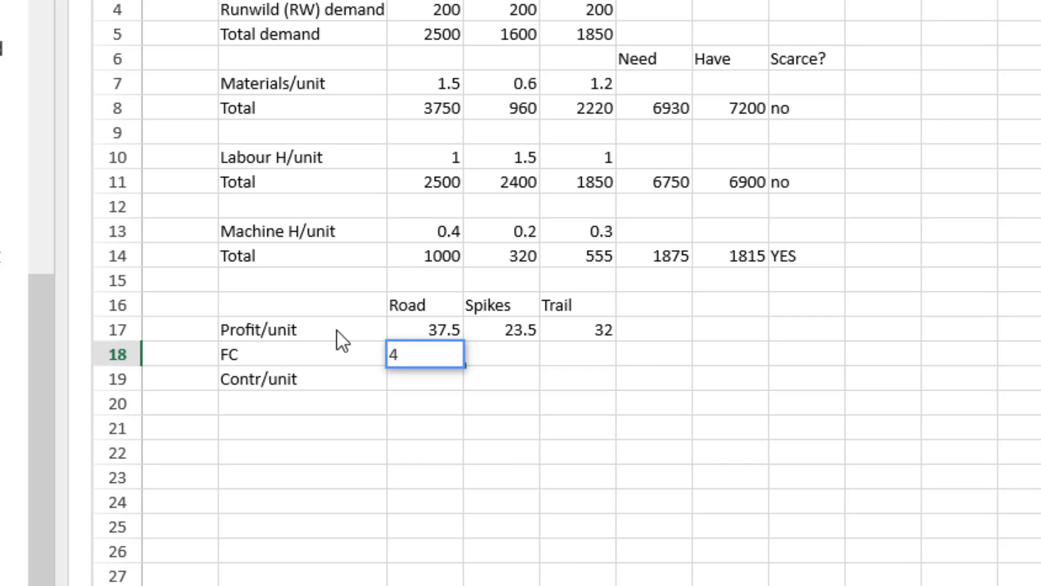
pyautogui.press('Tab')
pyautogui.write('6')
pyautogui.press('Tab')
pyautogui.write('4')
pyautogui.press('Left')
pyautogui.press('Left')
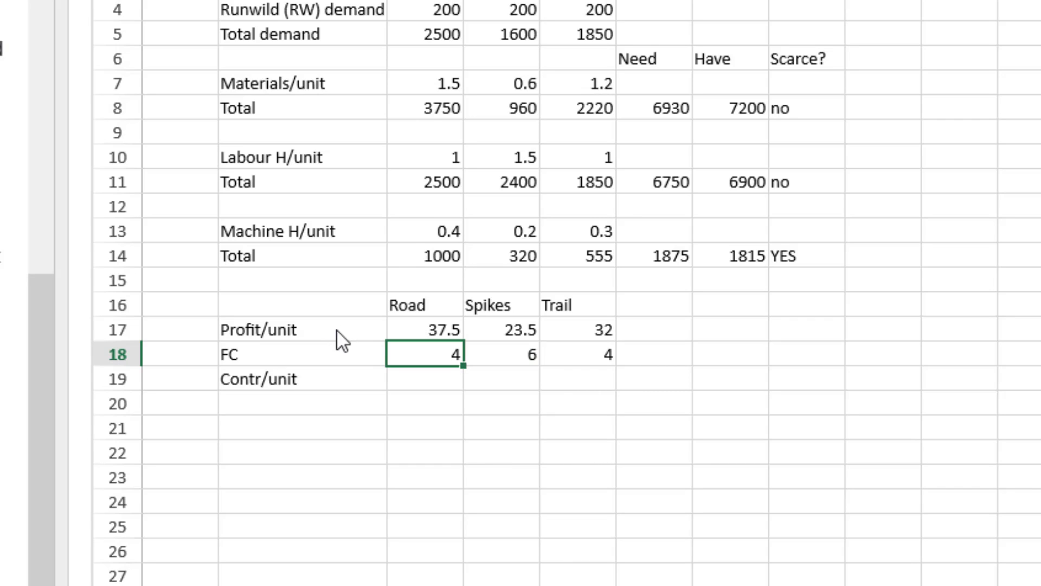
# Calculate Road's contribution per unit in C19 with a SUM of its profit per unit and FC
pyautogui.press('Down')
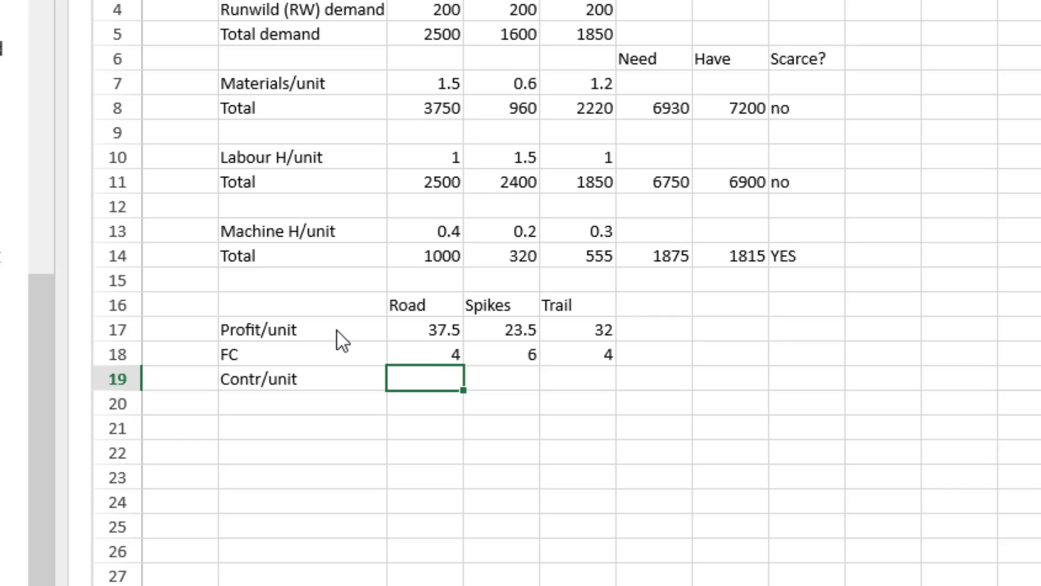
pyautogui.write('=sum(')
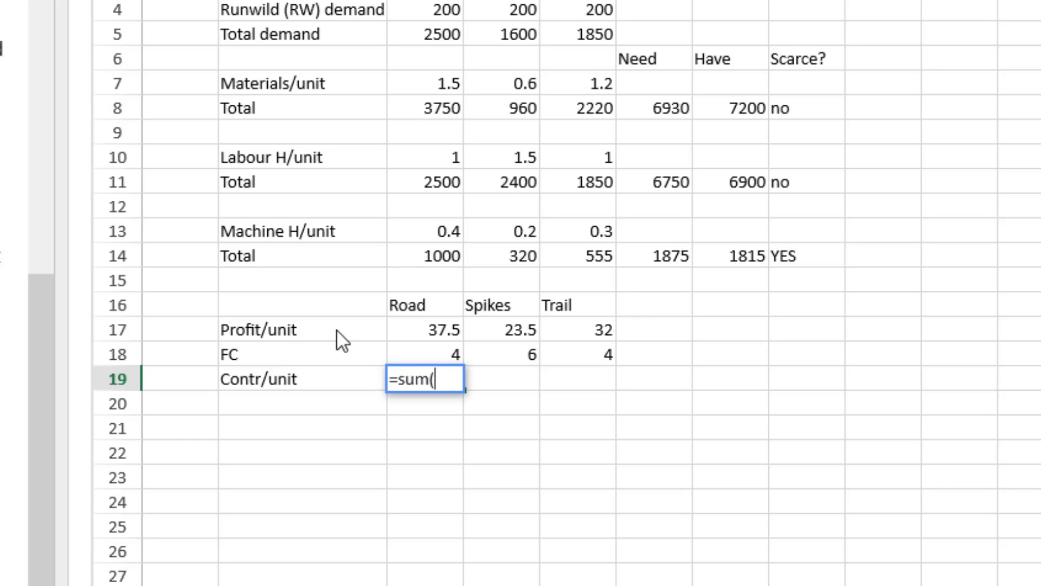
pyautogui.moveTo(448, 340); pyautogui.dragTo(441, 349)
pyautogui.write(')')
pyautogui.press('Return')
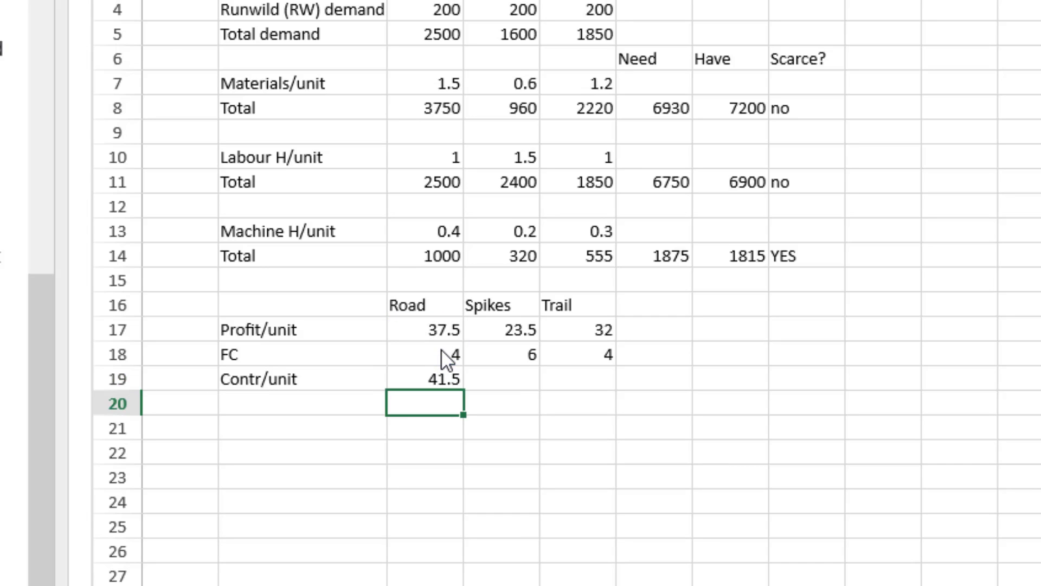
# Copy the Contr/unit formula from C19 to D19 and E19 for Spikes and Trail
pyautogui.press('Up')
pyautogui.hotkey('ctrl', 'c')
pyautogui.press('Right')
pyautogui.hotkey('ctrl', 'v')
pyautogui.press('Right')
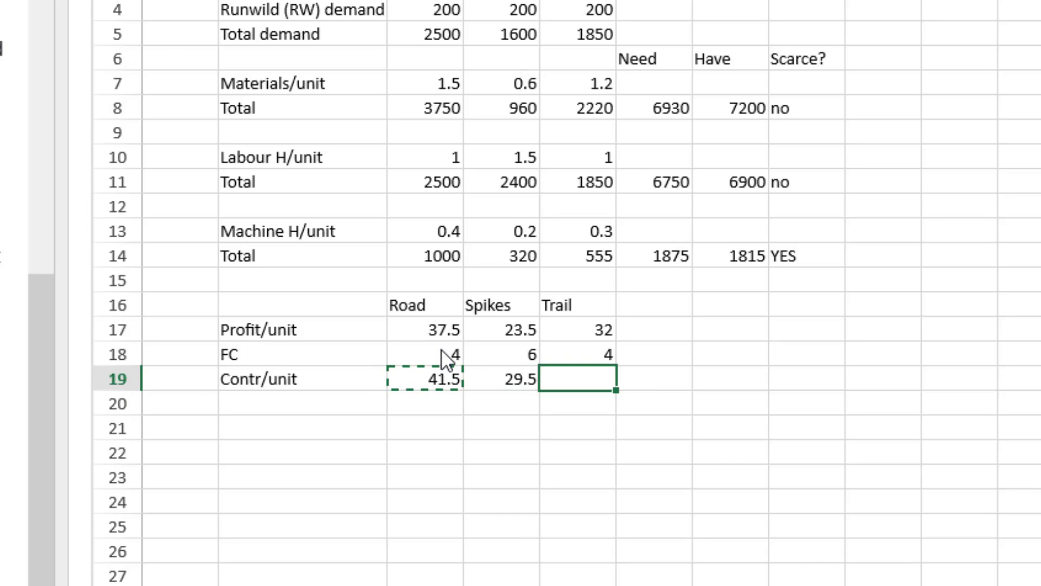
pyautogui.hotkey('ctrl', 'v')
pyautogui.press('Down')
pyautogui.press('Left')
pyautogui.press('Left')
pyautogui.press('Left')
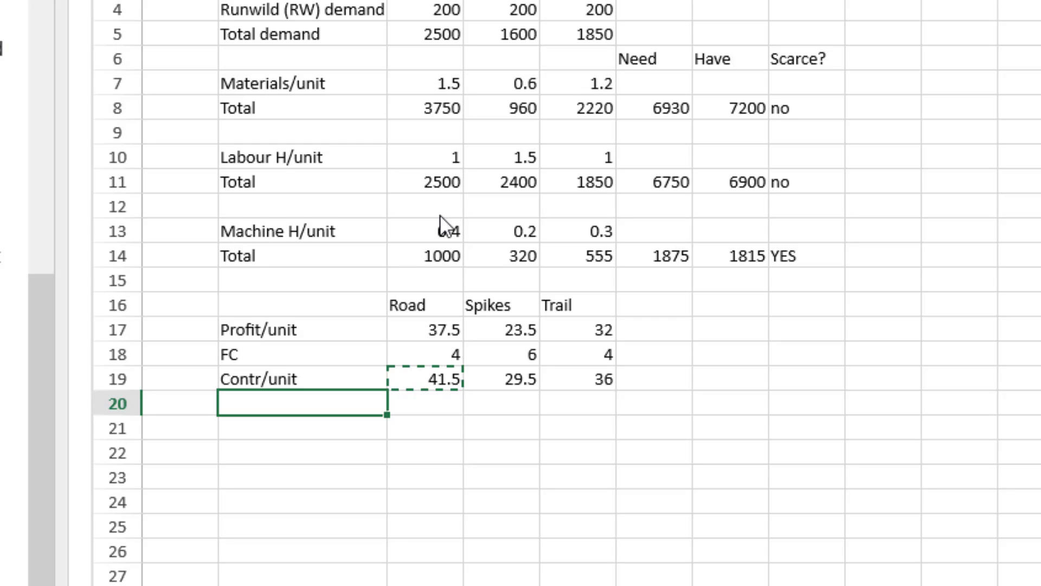
# Copy the Machine H/unit row from B13:E13 to B20:E20, below Contr/unit
pyautogui.click(347, 230)
pyautogui.moveTo(404, 225); pyautogui.dragTo(583, 233)
pyautogui.hotkey('ctrl', 'c')
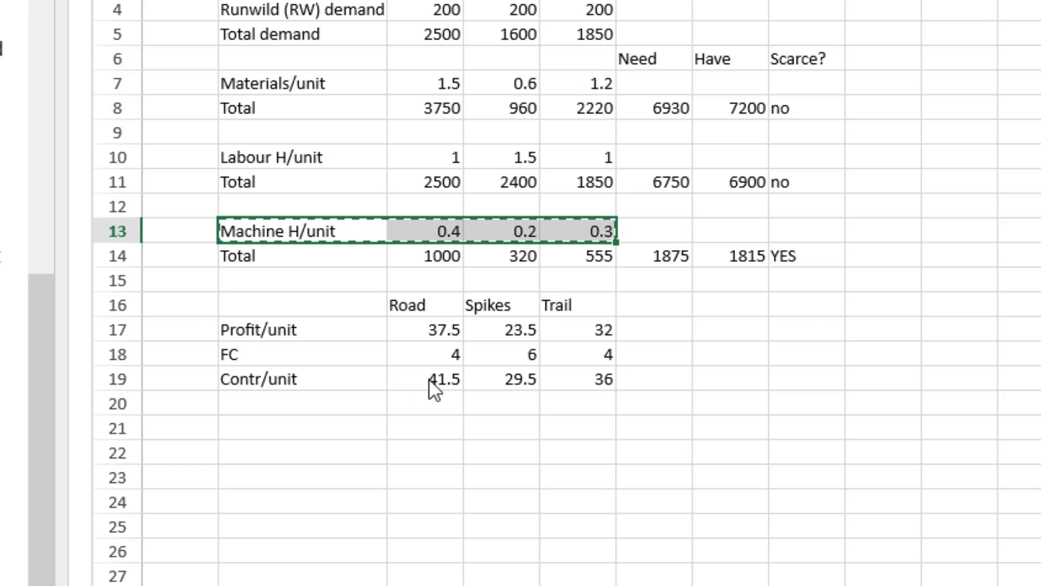
pyautogui.click(354, 405)
pyautogui.hotkey('ctrl', 'v')
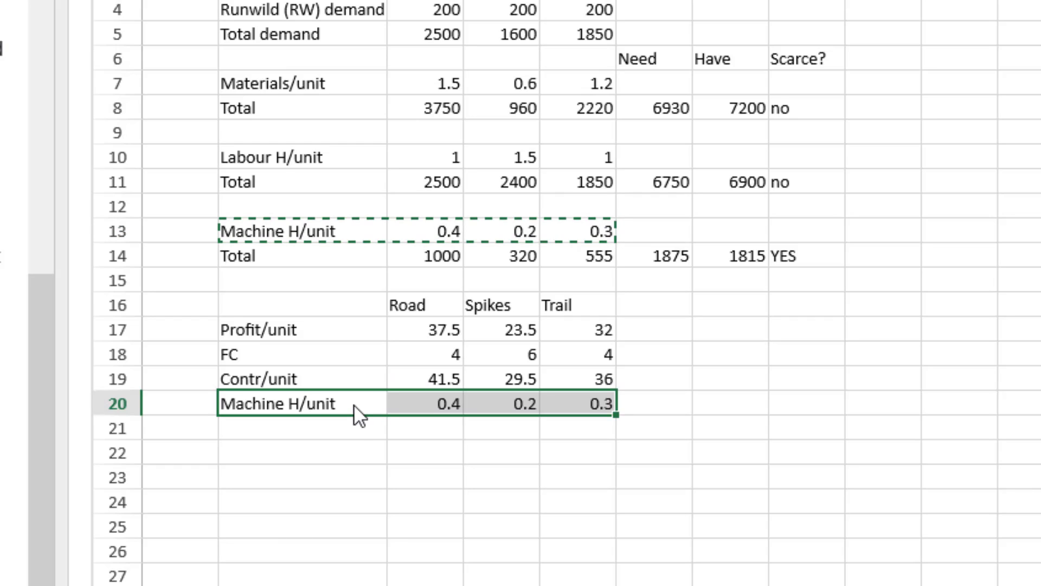
# Label cell B21 "Cont/ hour of M time"
pyautogui.click(339, 425)
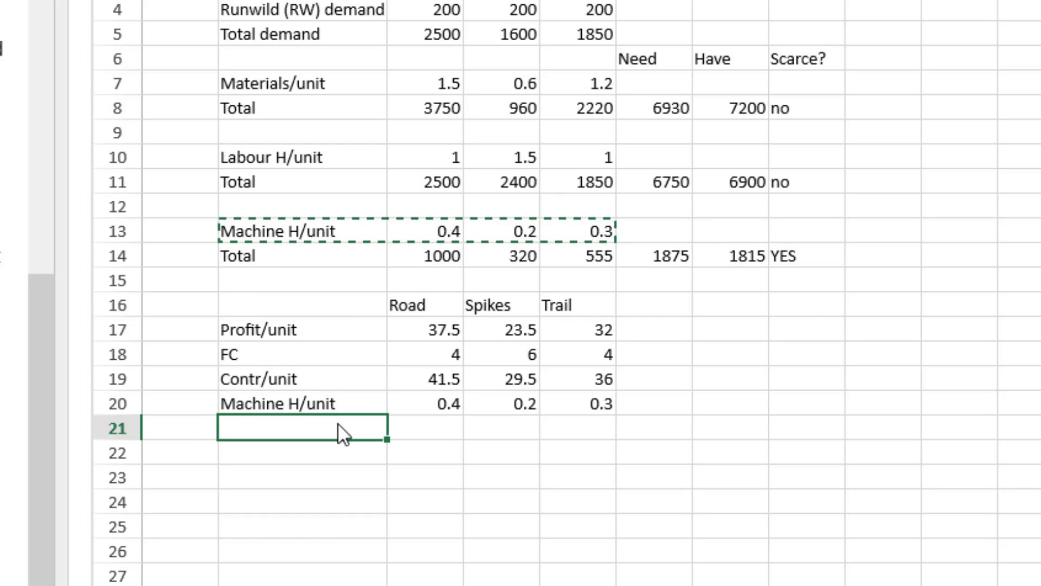
pyautogui.write('C')
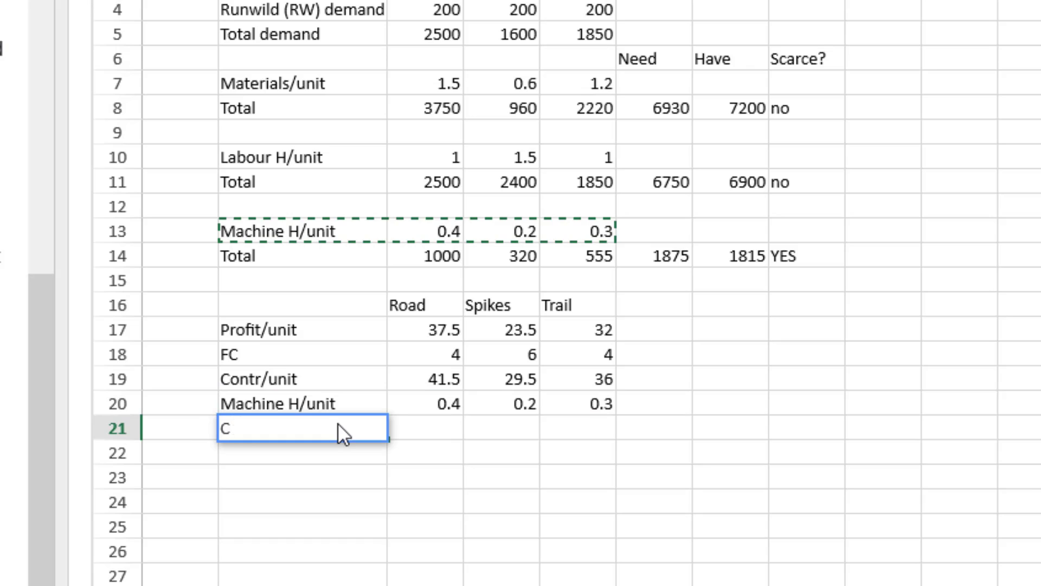
pyautogui.write('ont/ hour of M')
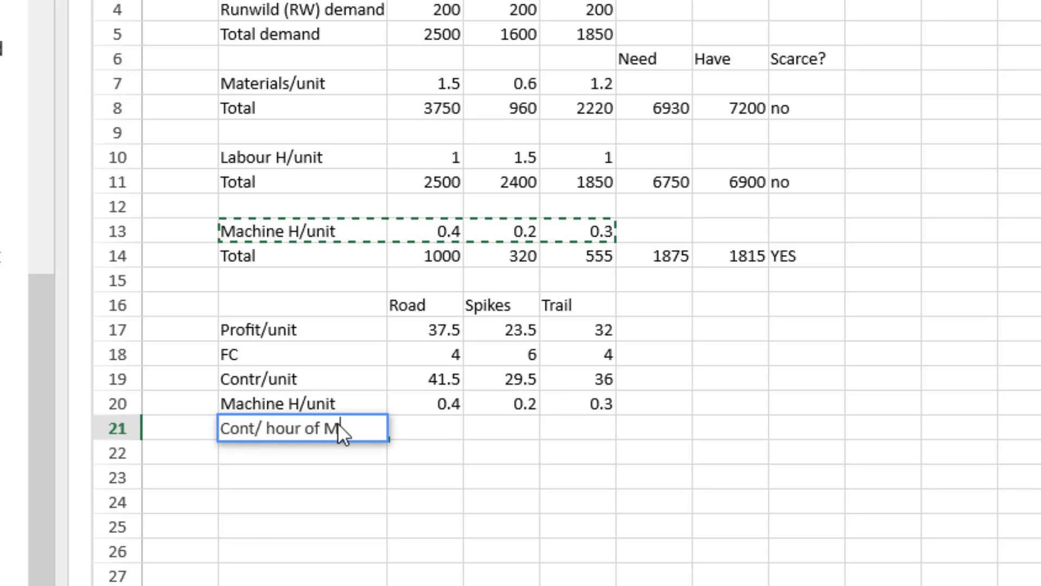
pyautogui.write(' time')
pyautogui.press('Return')
pyautogui.click(338, 422)
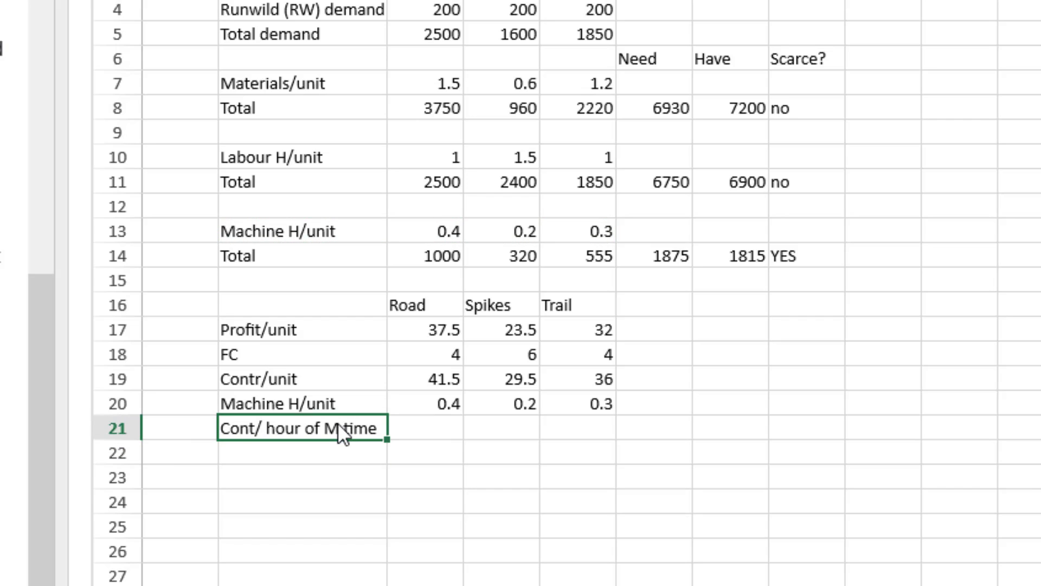
pyautogui.press('Tab')
pyautogui.write('=')
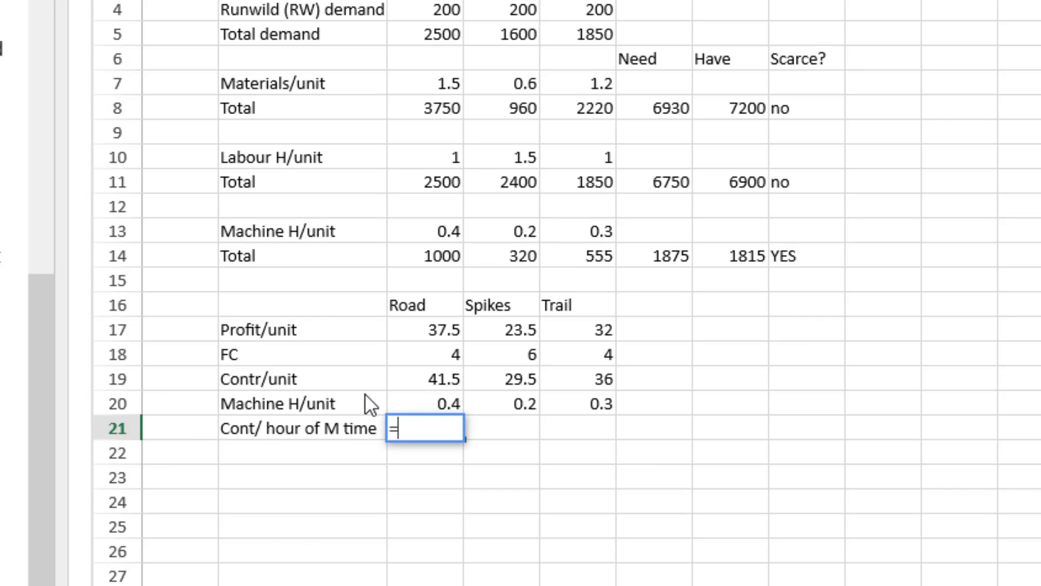
pyautogui.click(408, 386)
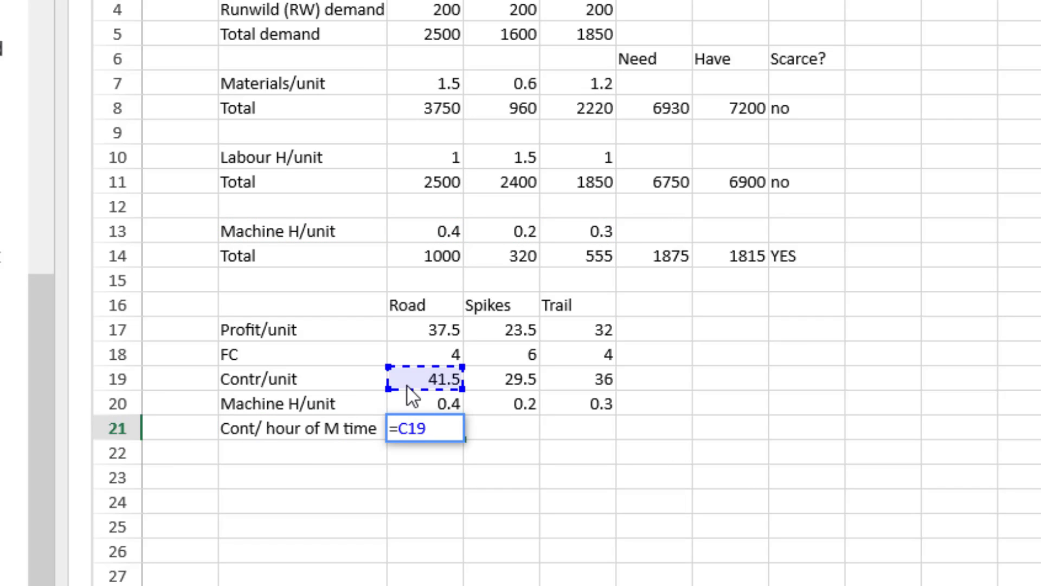
pyautogui.write('?')
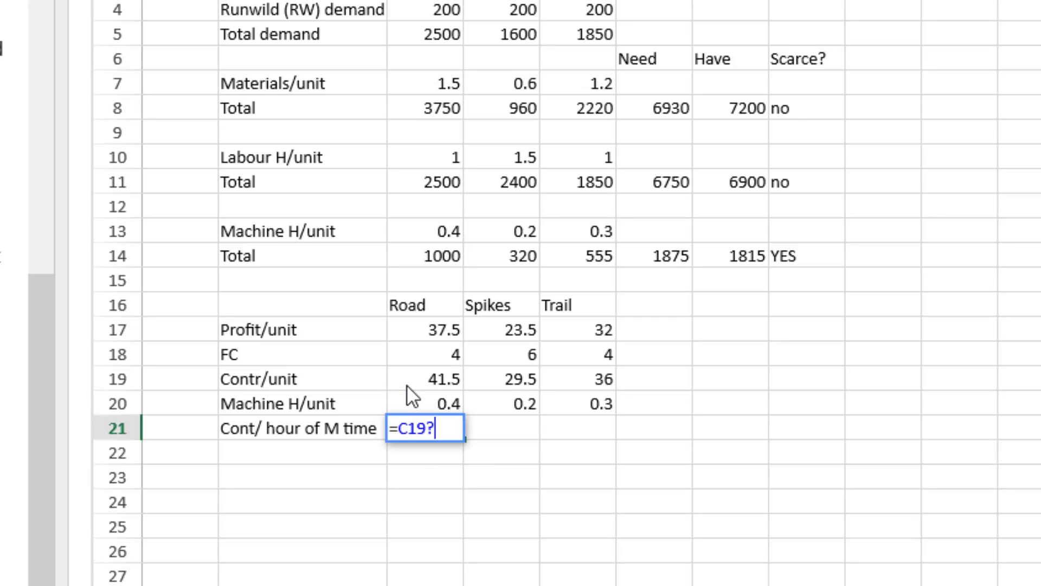
pyautogui.hotkey('shift', 'Return')
pyautogui.press('Down')
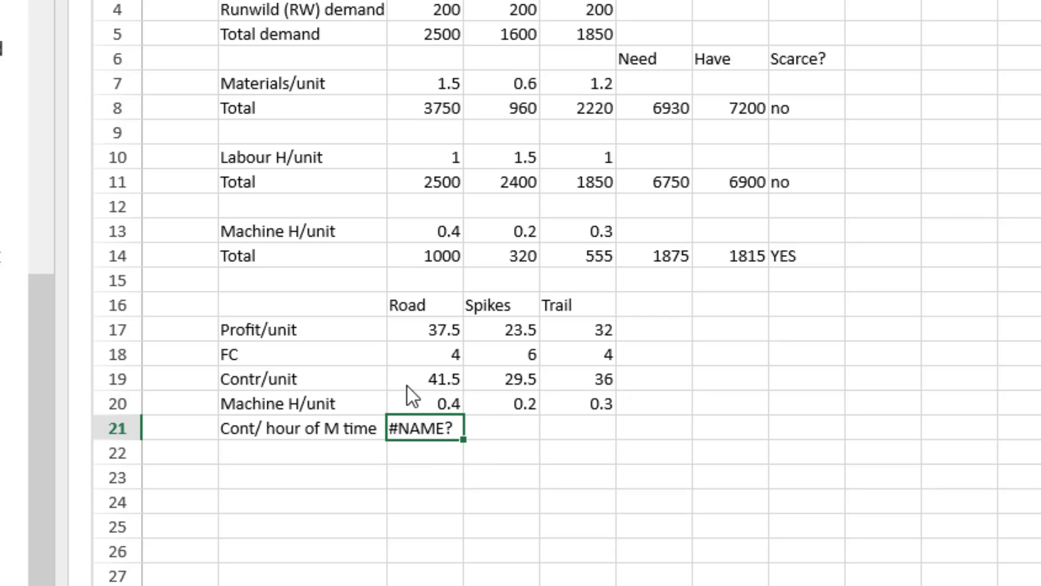
# Calculate Road's contribution per machine hour in C21 by dividing C19 by C20
pyautogui.write('=')
pyautogui.click(408, 386)
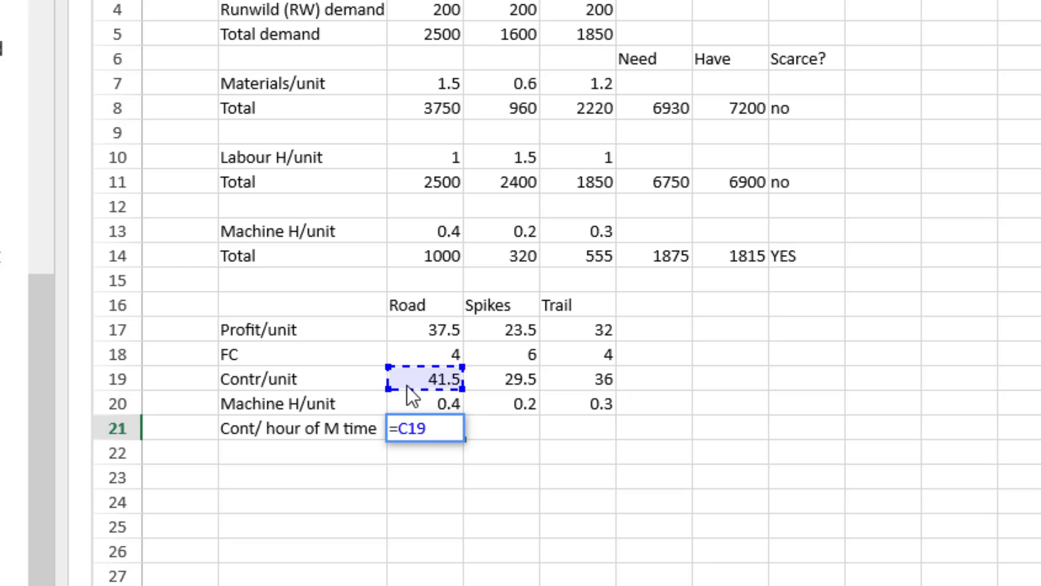
pyautogui.write('/')
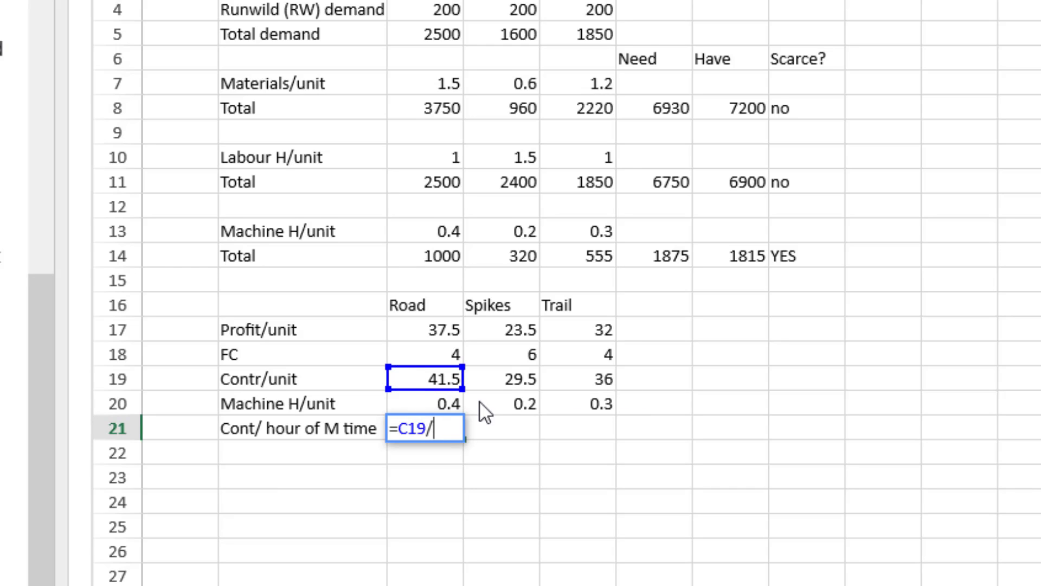
pyautogui.click(422, 400)
pyautogui.hotkey('ctrl', 'Return')
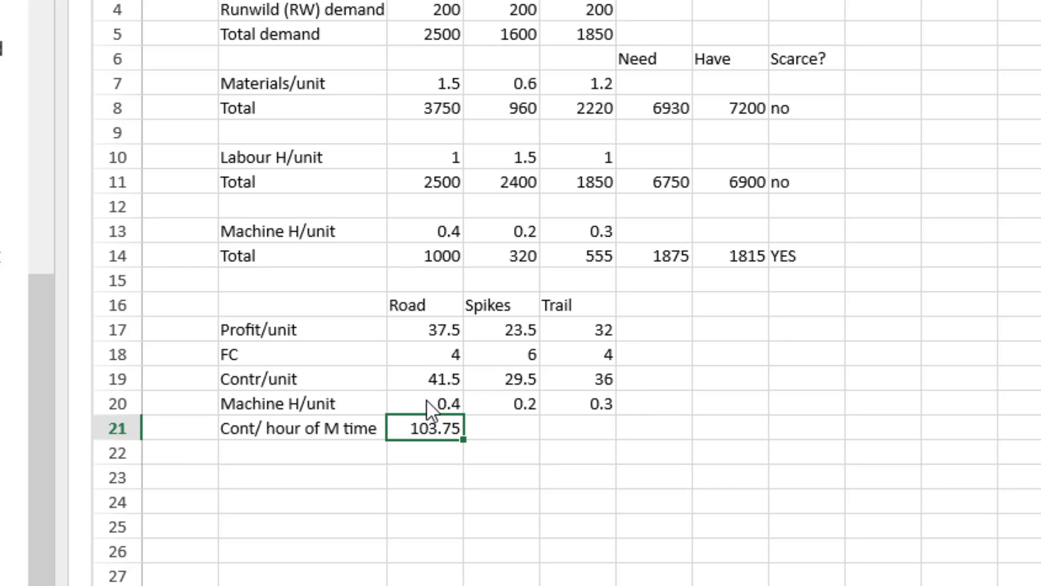
# Copy the contribution per machine hour formula from C21 to D21 and E21 for Spikes and Trail
pyautogui.hotkey('ctrl', 'c')
pyautogui.press('Right')
pyautogui.hotkey('ctrl', 'v')
pyautogui.press('Right')
pyautogui.hotkey('ctrl', 'v')
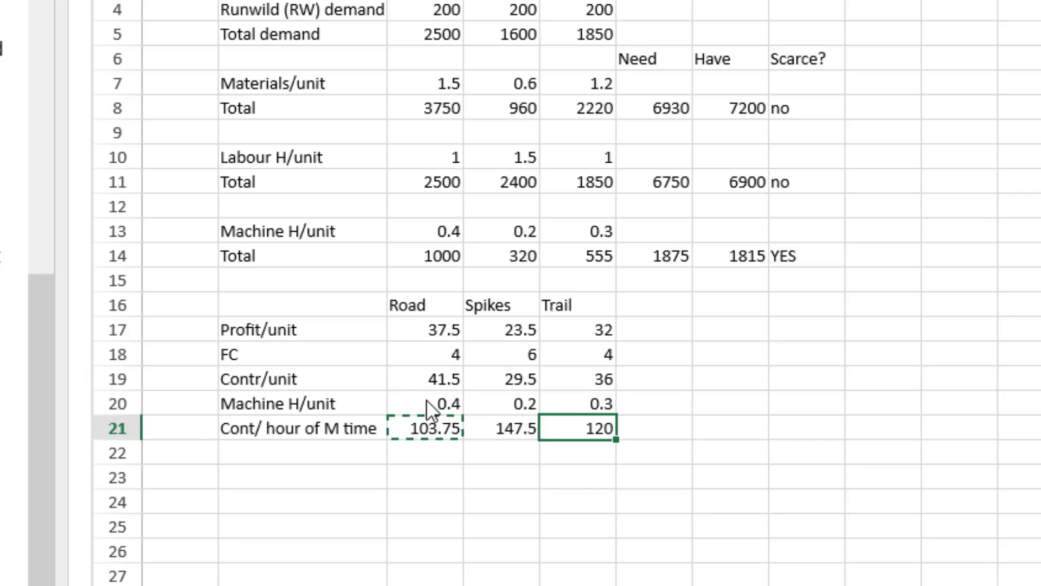
pyautogui.press('Down')
pyautogui.press('Down')
pyautogui.press('Left')
pyautogui.press('Escape')
# Add a Rank row in row 22 with 3 for Road, 1 for Spikes and 2 for Trail
pyautogui.click(301, 455)
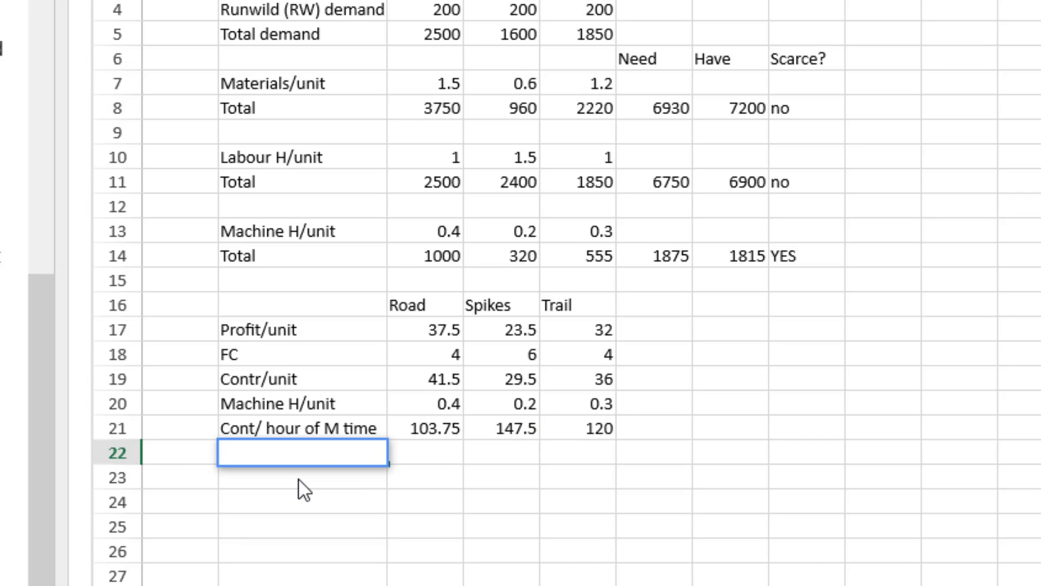
pyautogui.write('Rank')
pyautogui.press('Tab')
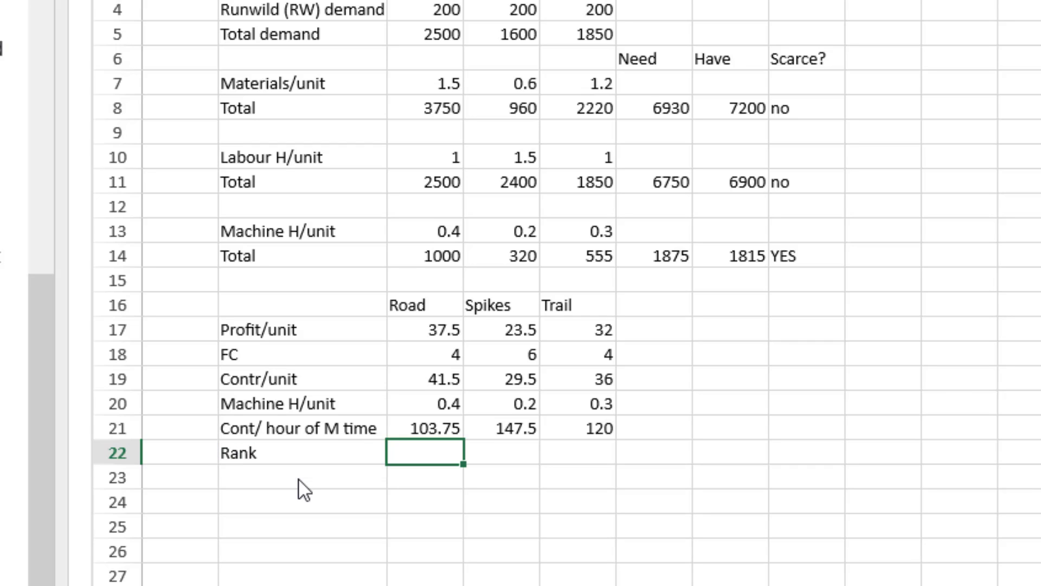
pyautogui.press('Right')
pyautogui.write('1')
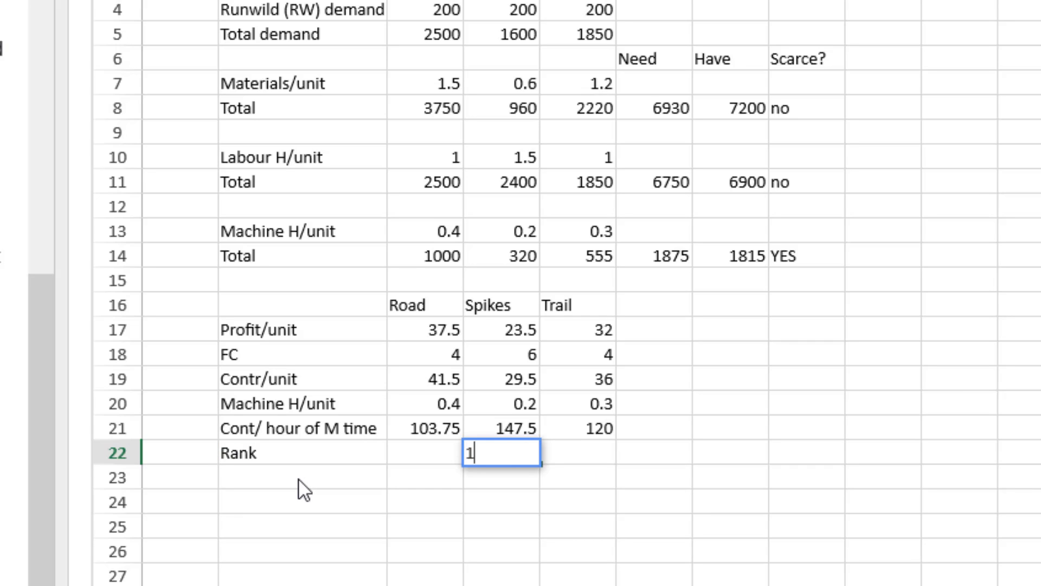
pyautogui.press('Right')
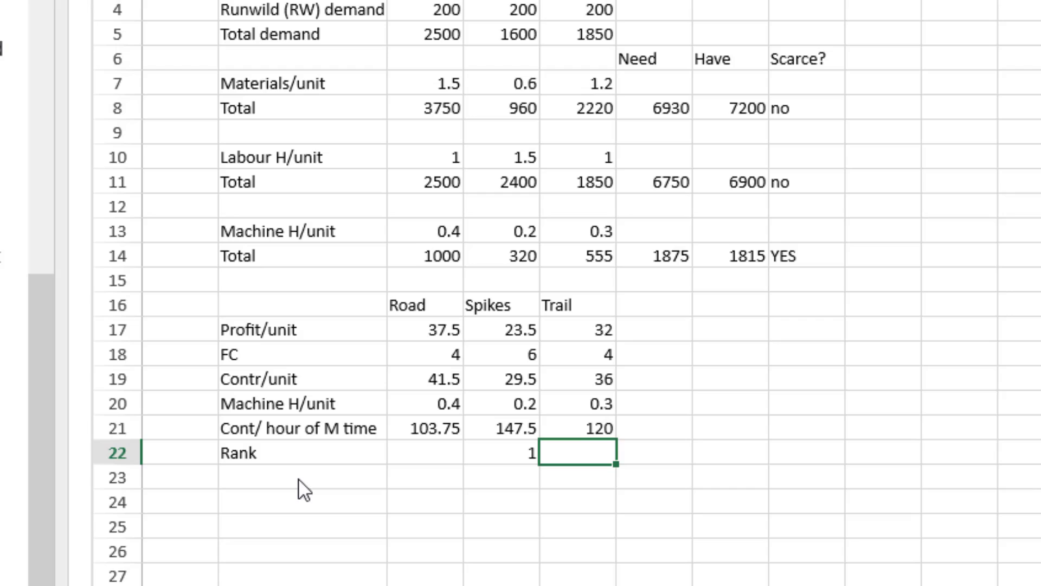
pyautogui.write('2')
pyautogui.press('Left')
pyautogui.press('Left')
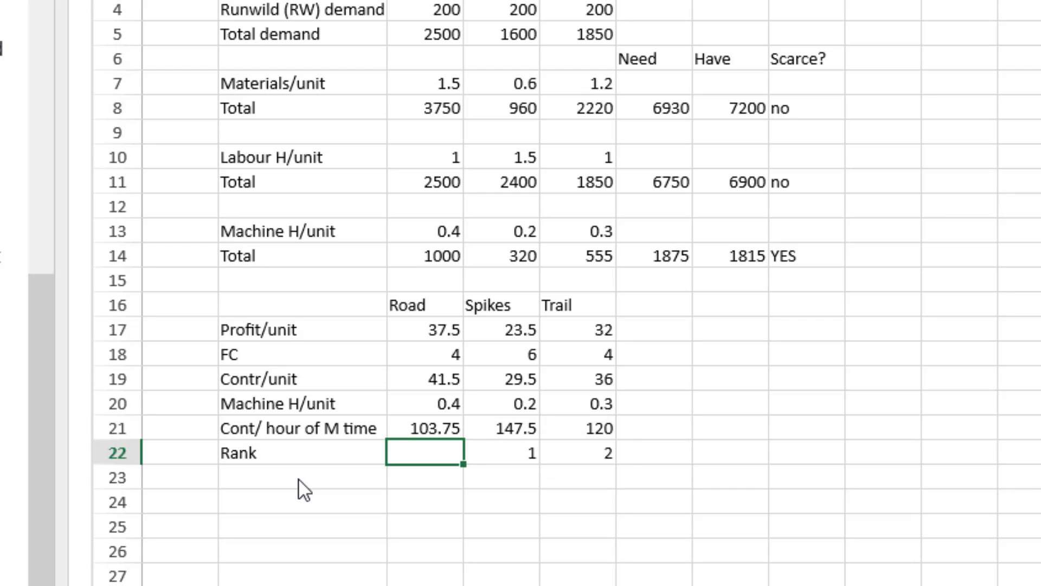
pyautogui.write('3')
pyautogui.press('Left')
# Correct the label in B21 to "Contr/ hour of M time"
pyautogui.press('Up')
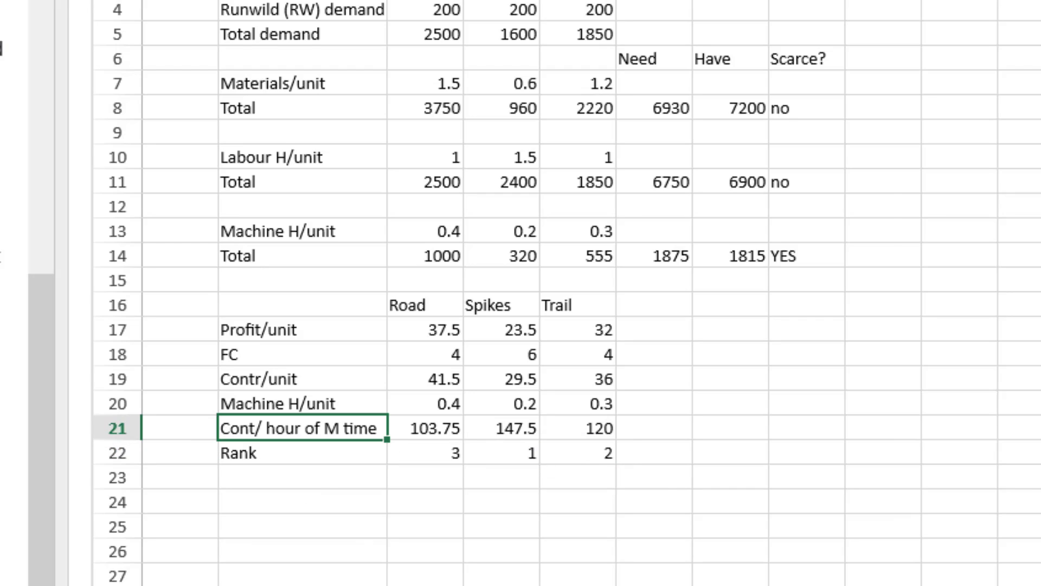
pyautogui.press('Return')
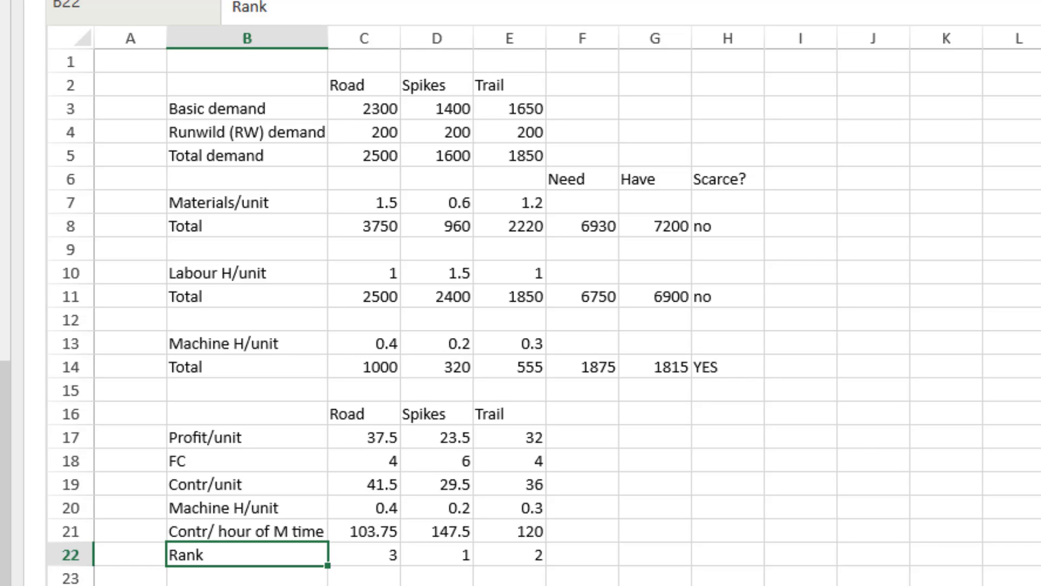
# Enter the section title Production Plan in cell B24
pyautogui.press('Return')
pyautogui.press('Return')
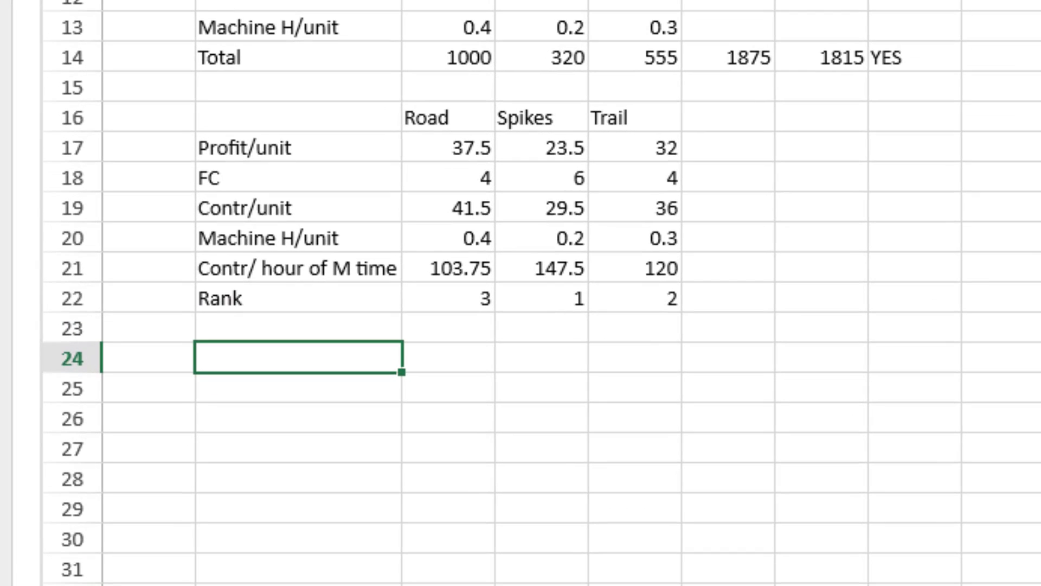
pyautogui.write('PR')
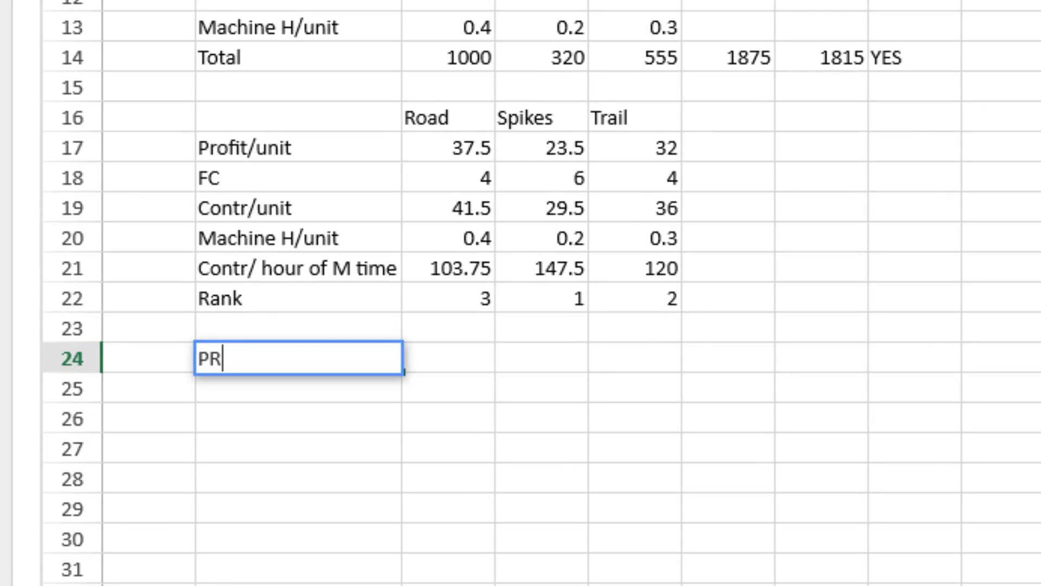
pyautogui.write('o')
pyautogui.press('BackSpace')
pyautogui.press('BackSpace')
pyautogui.write('roduction Plan')
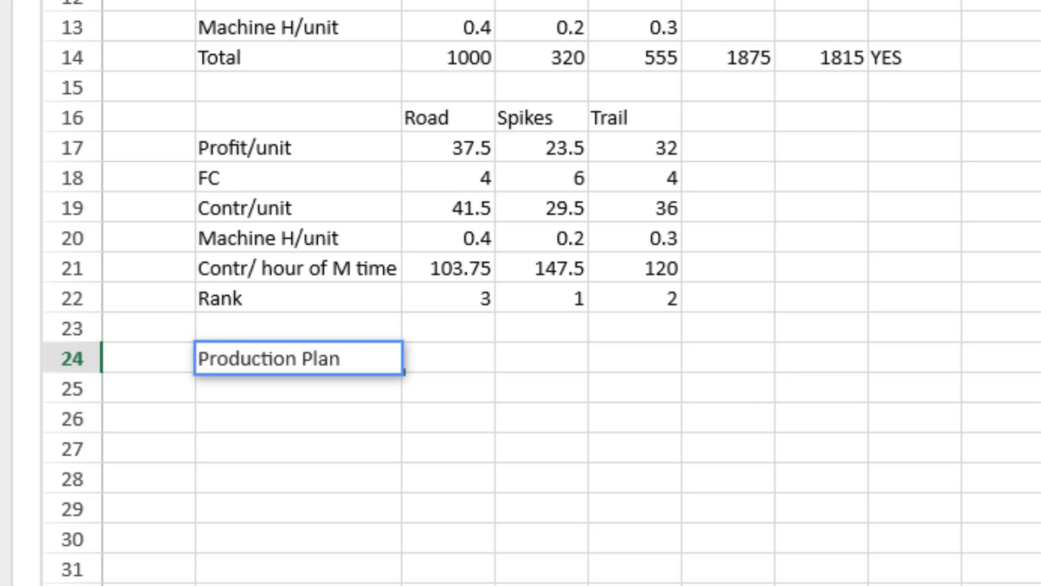
pyautogui.press('Return')
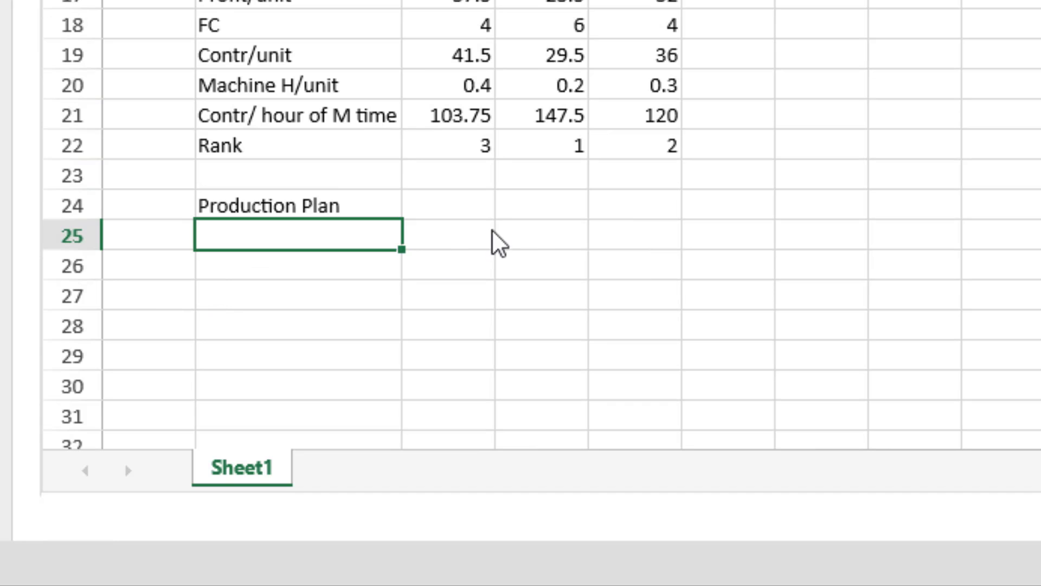
# Enter the column headings UNIT in C24 and Hours/unit in D24 beside the Production Plan title
pyautogui.click(450, 206)
pyautogui.write('U')
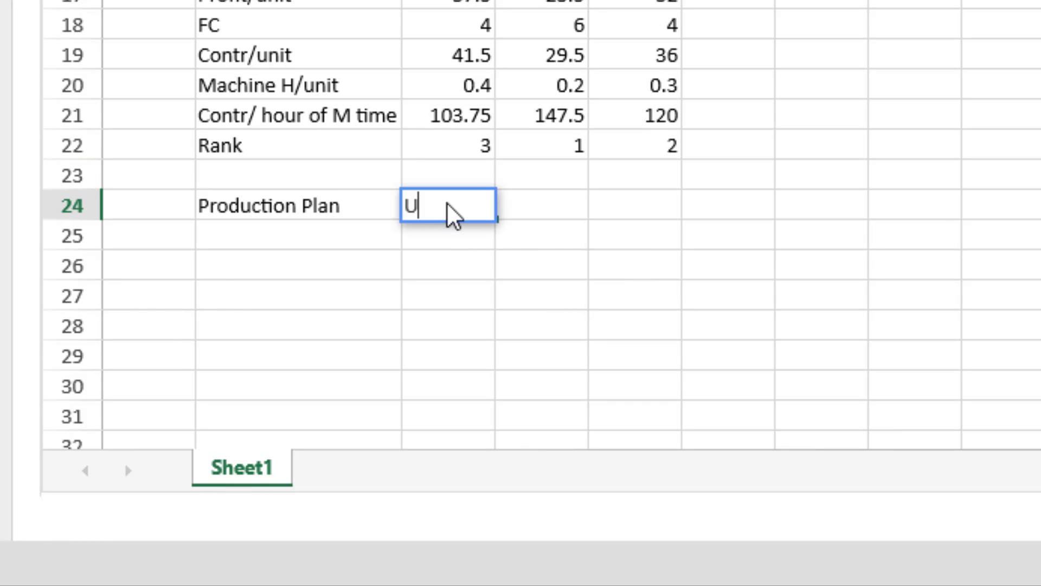
pyautogui.press('BackSpace')
pyautogui.write('UNIT')
pyautogui.press('Tab')
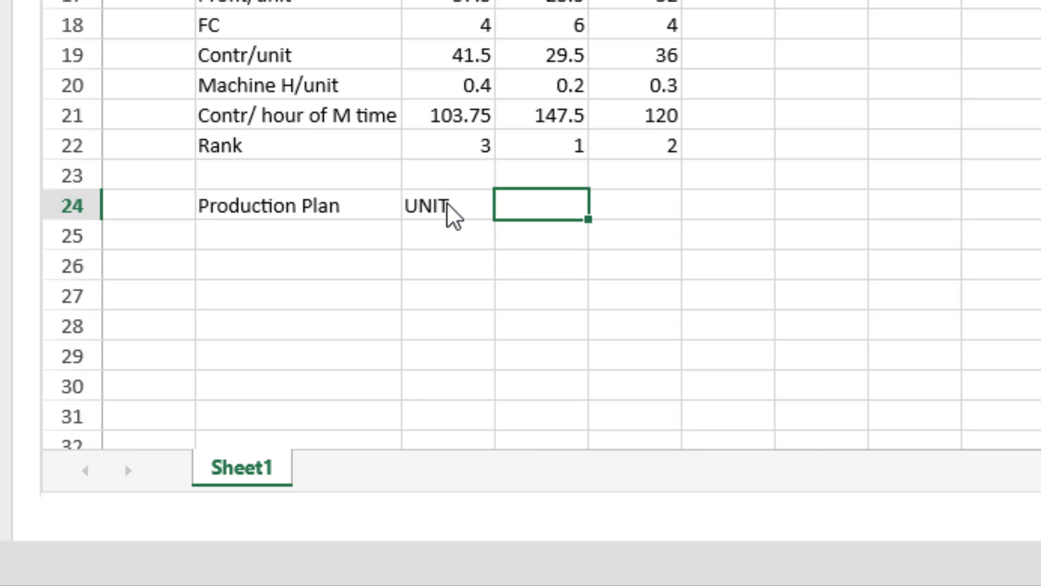
pyautogui.write('Hours')
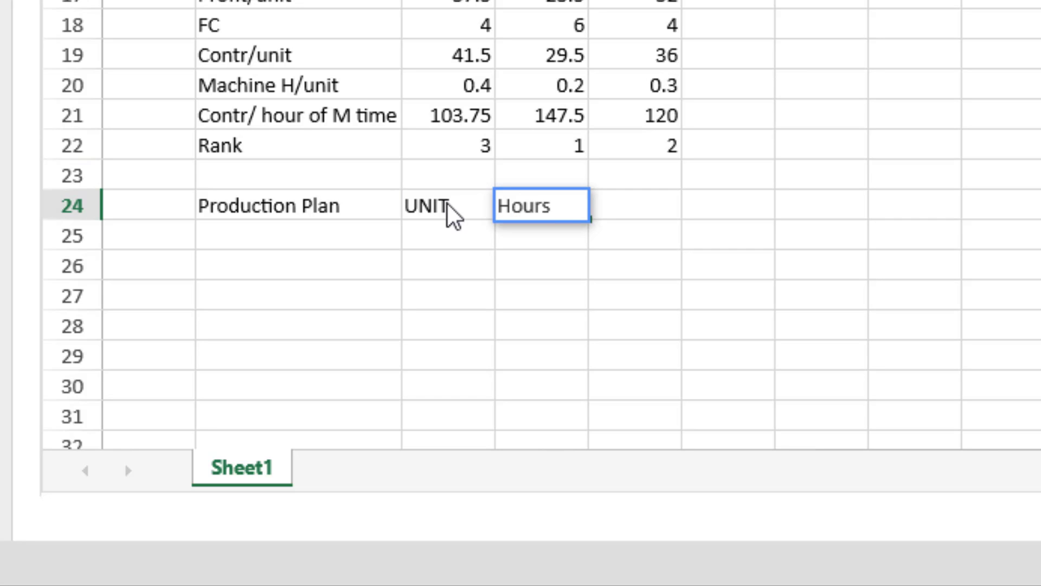
pyautogui.write('/unit')
pyautogui.press('Tab')
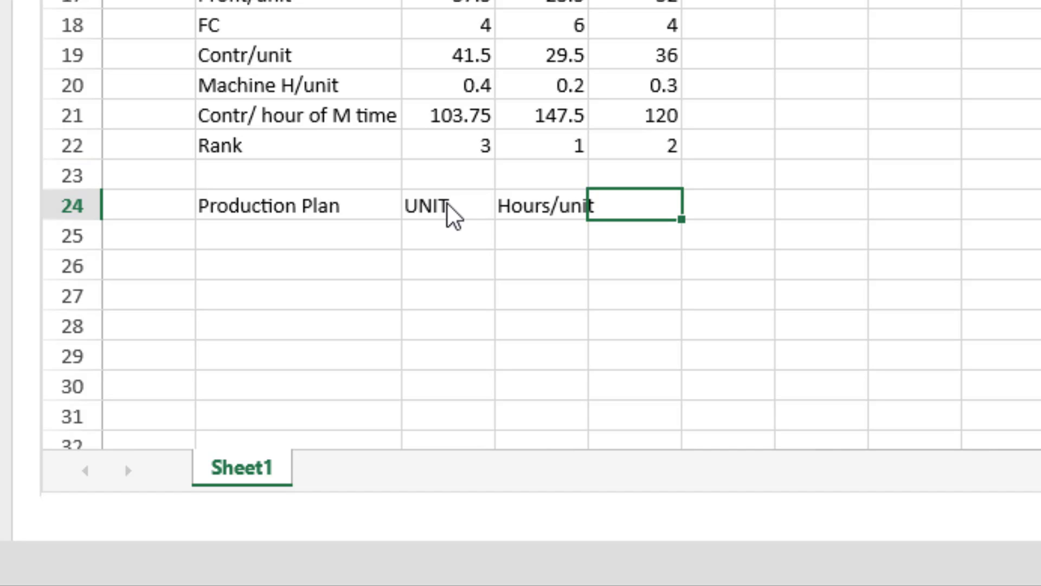
# Enter the column headings Hours used in E24 and Hours remaining in F24
pyautogui.write('Hours u')
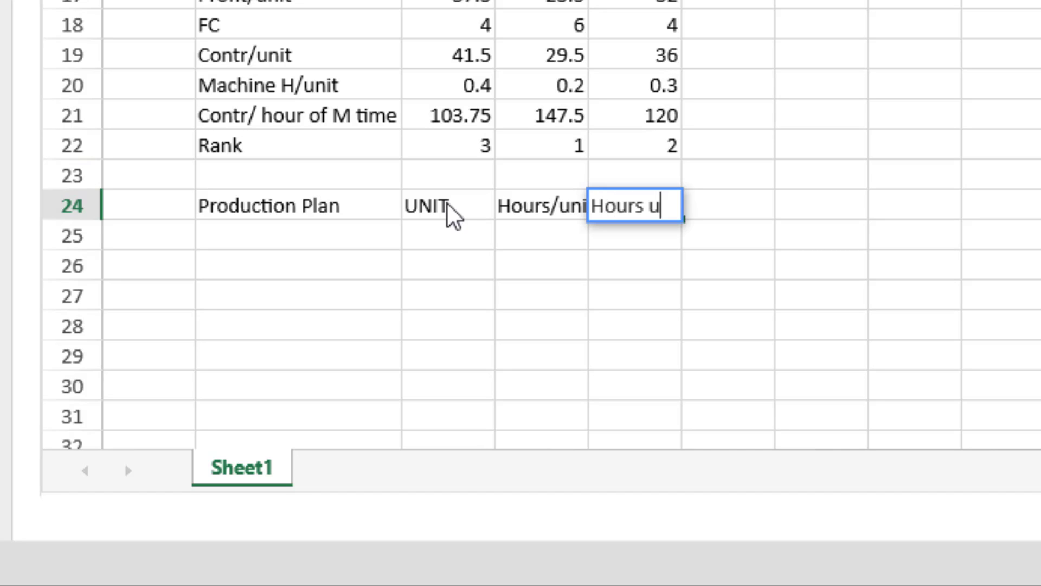
pyautogui.write('sed')
pyautogui.press('Tab')
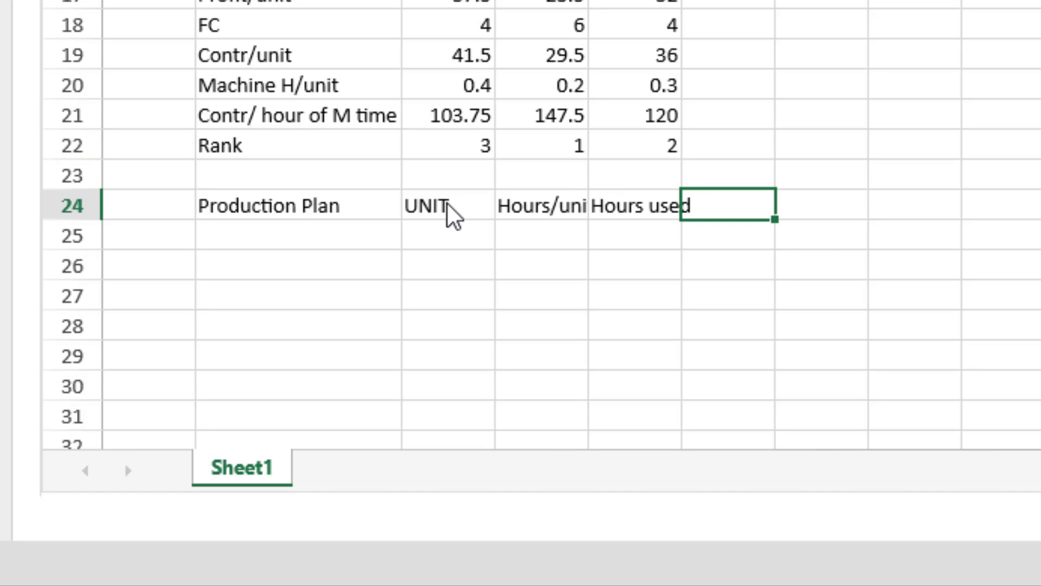
pyautogui.write('Hours rem')
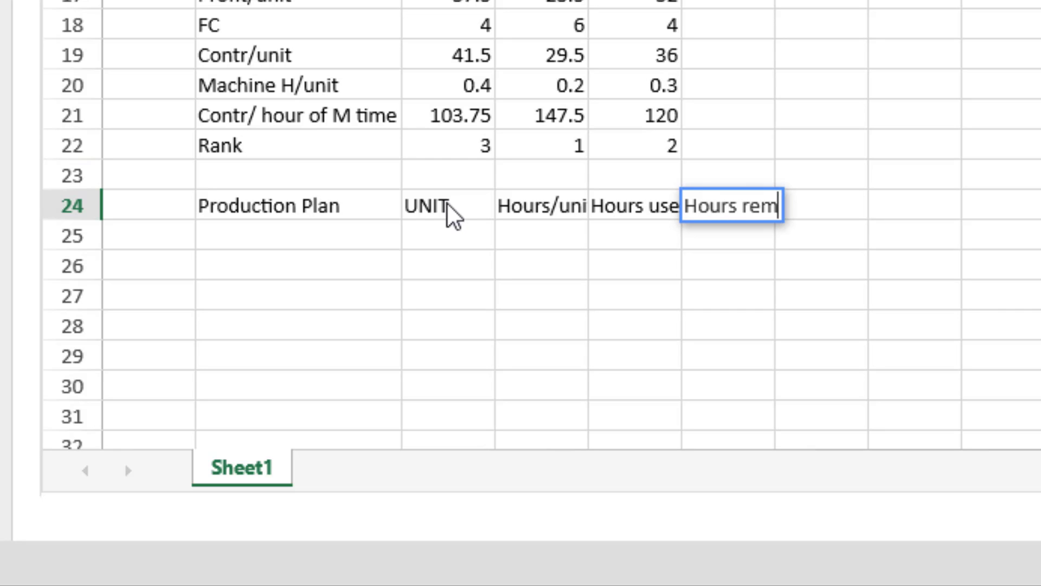
pyautogui.write('aining')
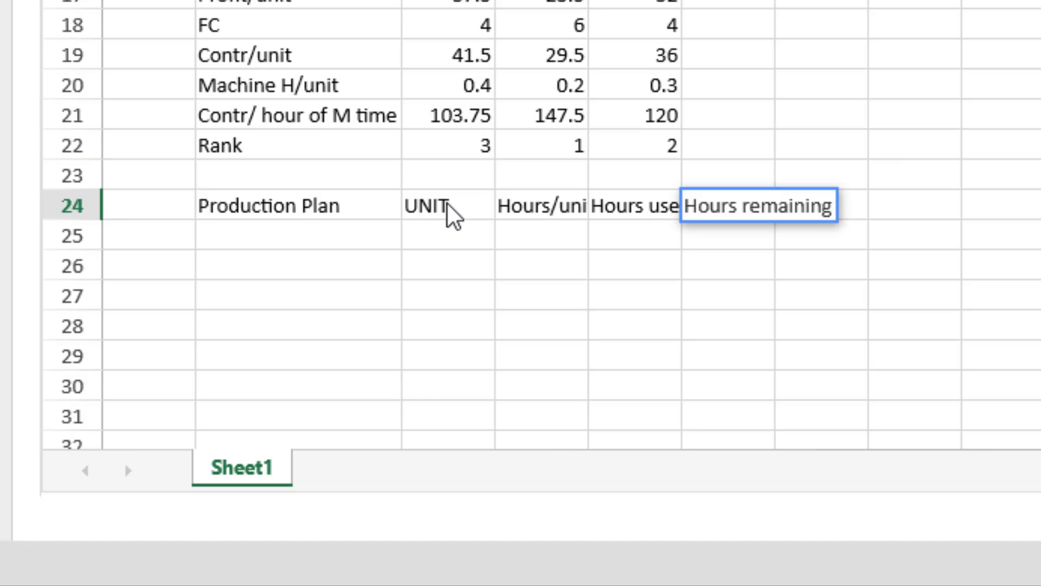
pyautogui.press('BackSpace')
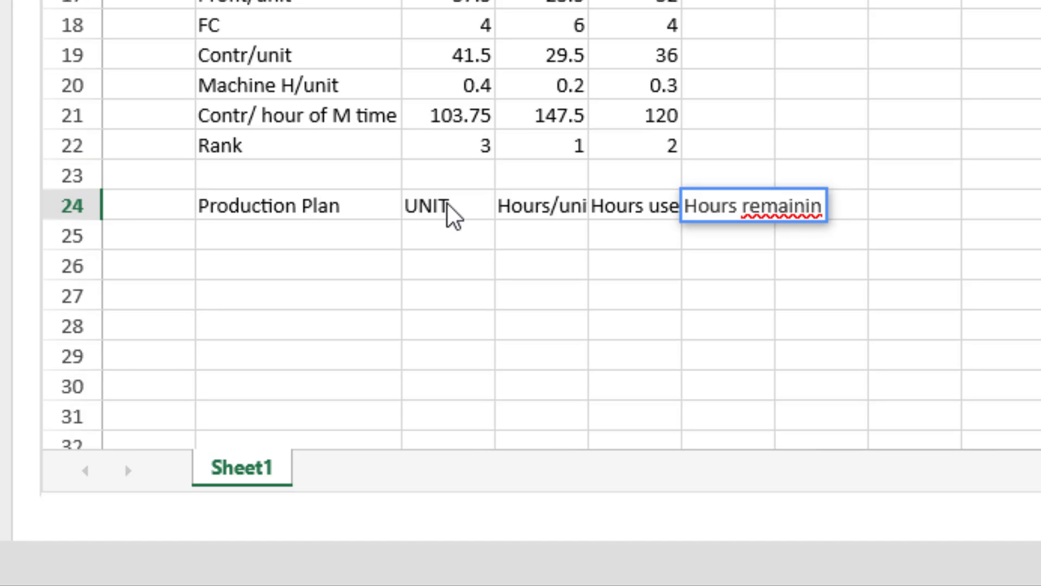
pyautogui.write('g')
pyautogui.press('Return')
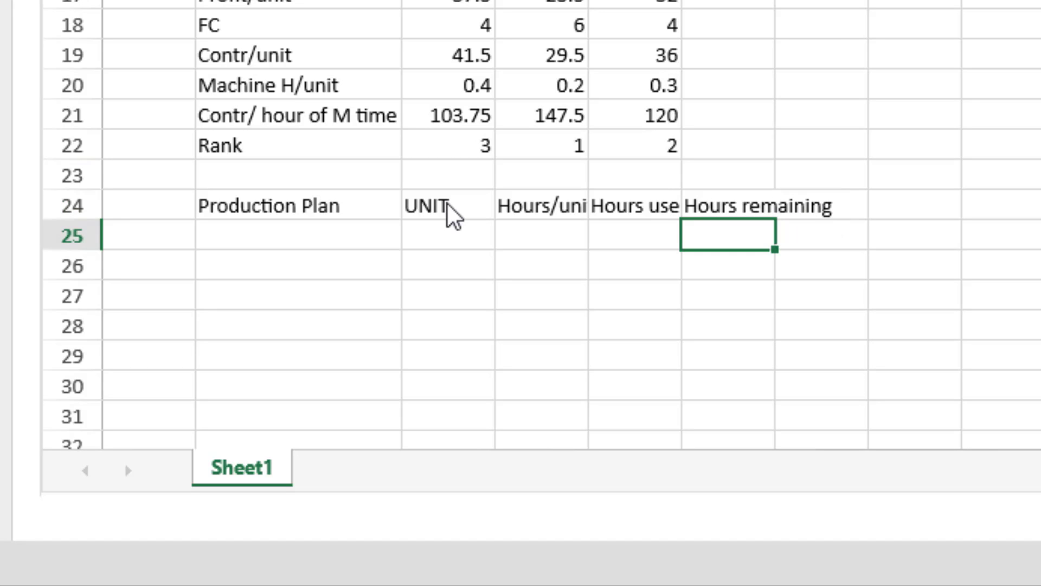
# Enter the column headings Contr/unit in G24 and Total Contr in H24
pyautogui.press('Up')
pyautogui.press('Right')
pyautogui.write('Co')
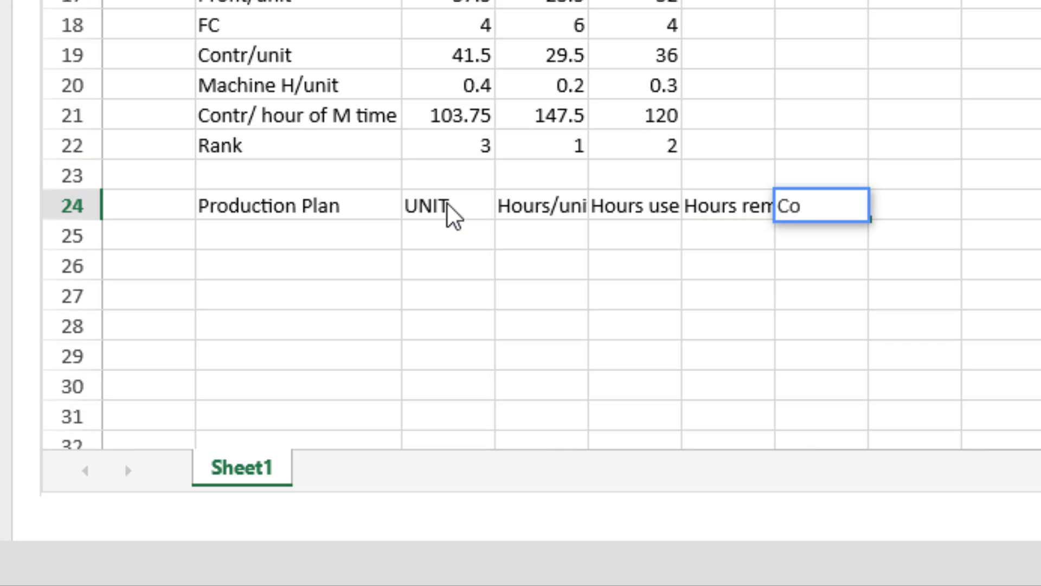
pyautogui.write('ntr/unit')
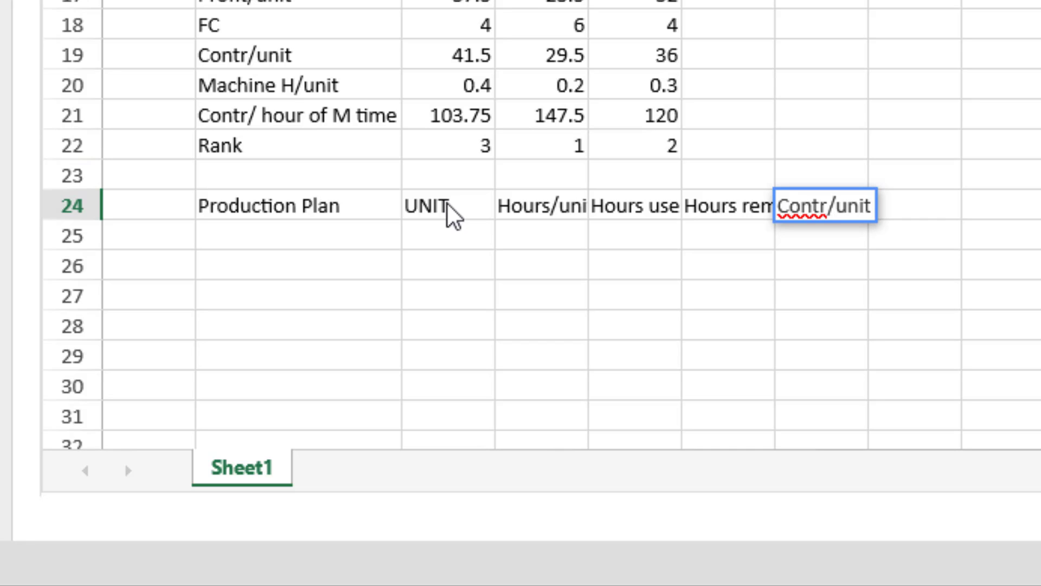
pyautogui.press('Tab')
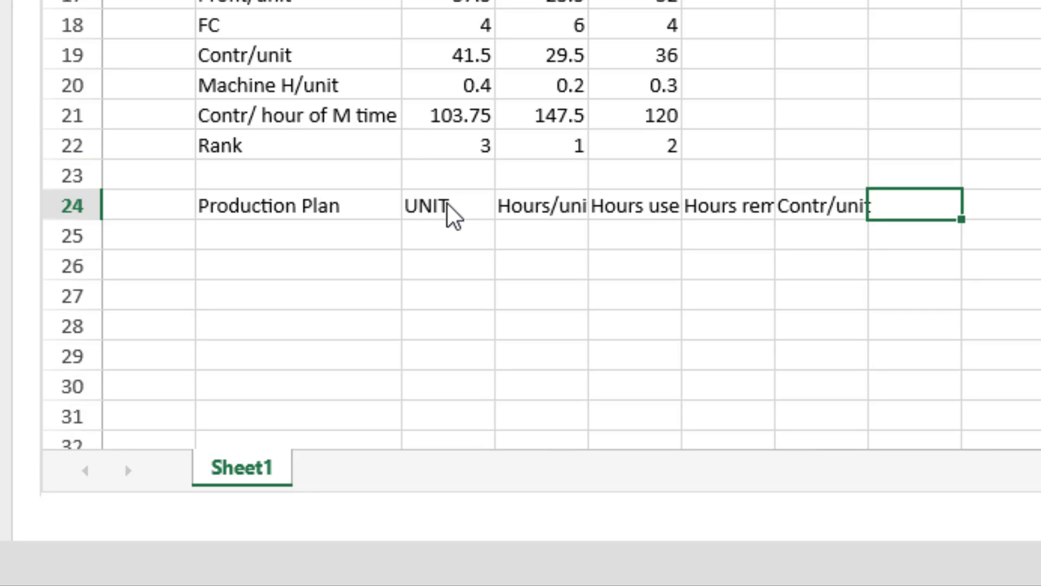
pyautogui.write('T')
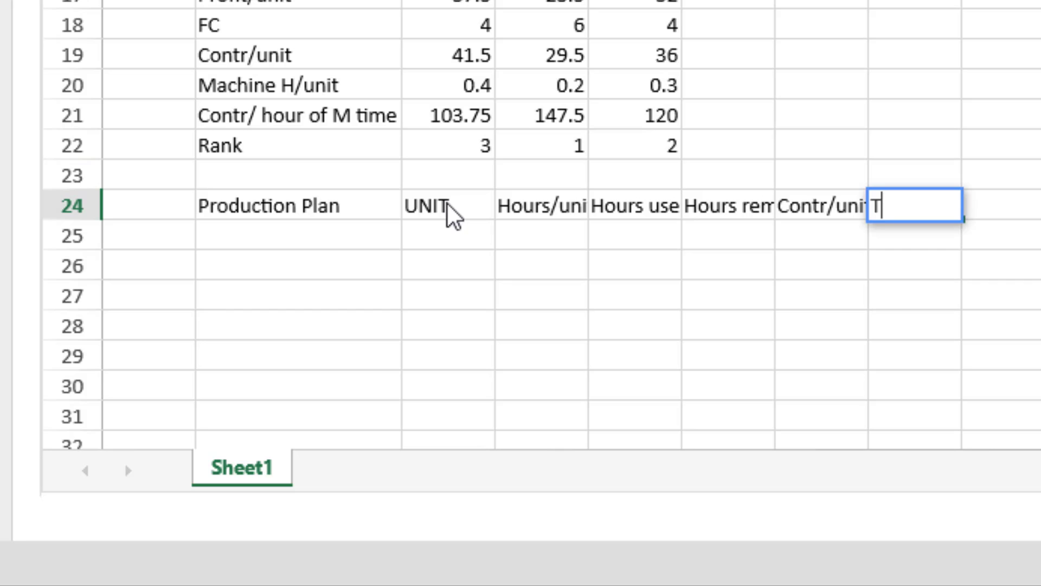
pyautogui.write('otal Contr')
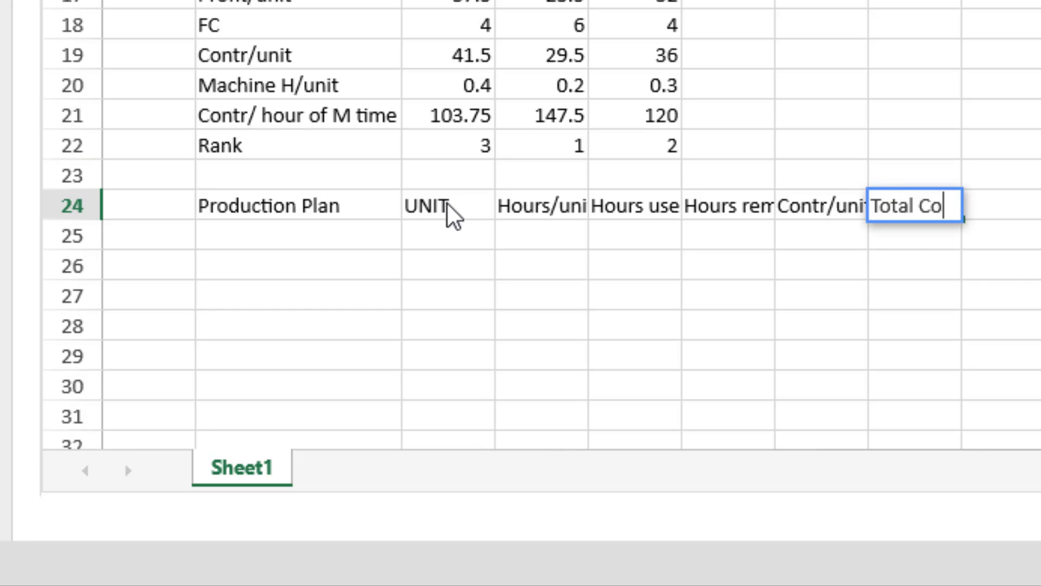
pyautogui.click(470, 295)
# Copy the headings in D24:H24 one column over so they start at E24, undoing any surplus paste
pyautogui.click(540, 208)
pyautogui.moveTo(539, 208); pyautogui.dragTo(917, 222)
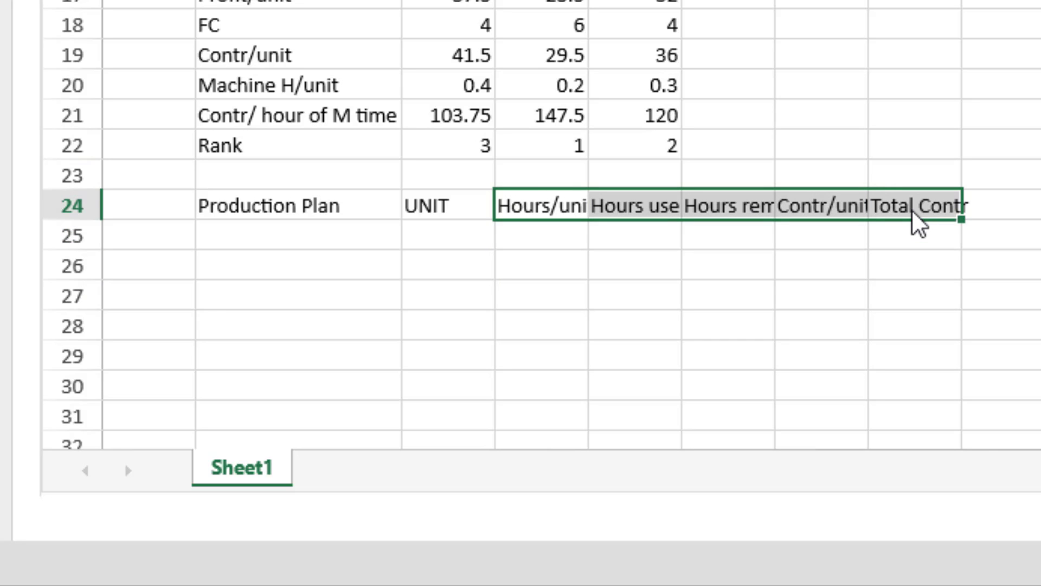
pyautogui.hotkey('ctrl', 'c')
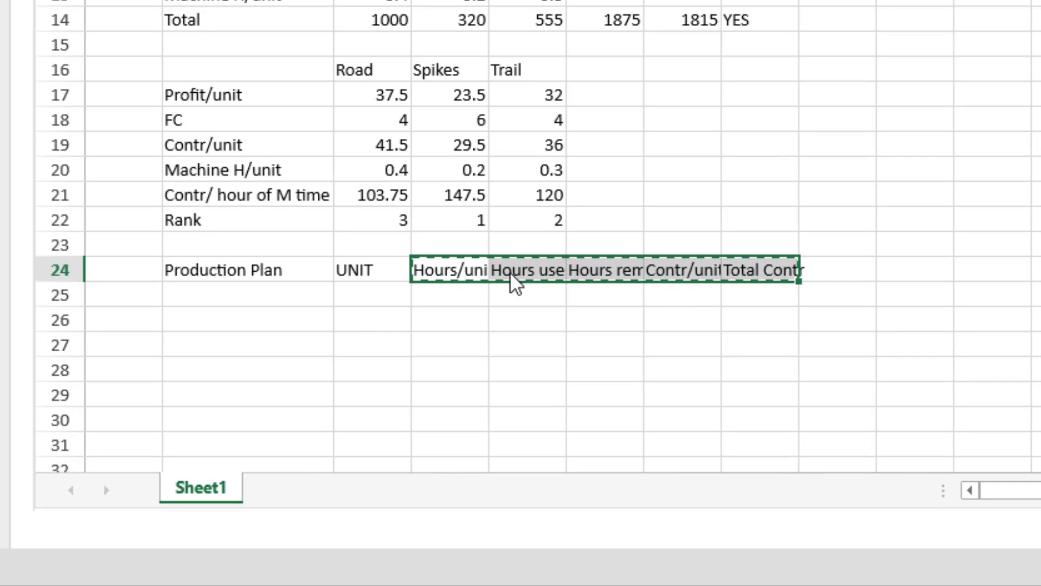
pyautogui.keyDown('ctrl'); pyautogui.click(510, 272); pyautogui.keyUp('ctrl')
pyautogui.hotkey('ctrl', 'v')
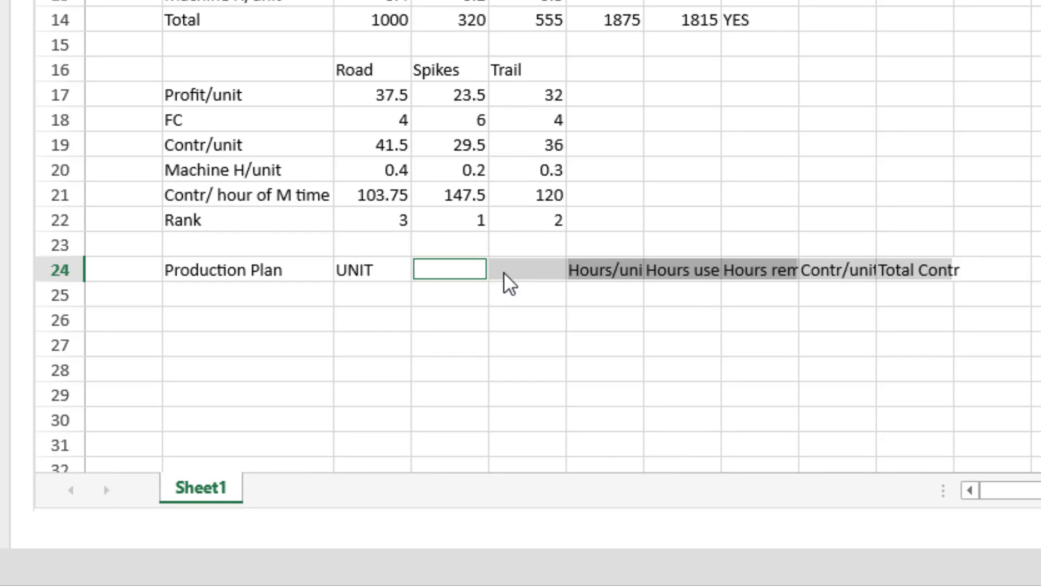
pyautogui.click(510, 347)
pyautogui.hotkey('ctrl', 'z')
pyautogui.hotkey('ctrl', 'z')
# Replace the heading in D24 with Quantity
pyautogui.click(464, 268)
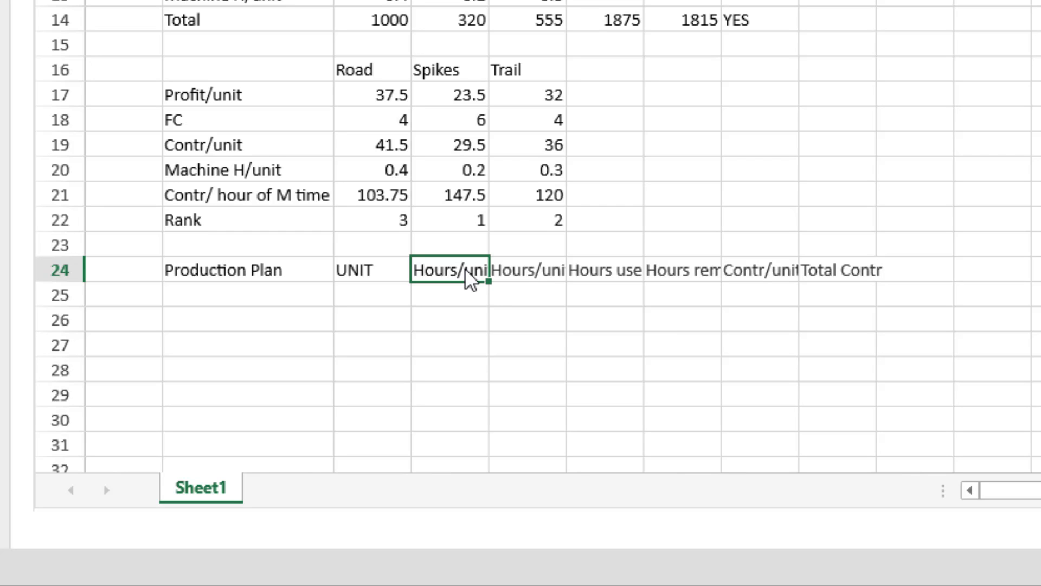
pyautogui.write('Quna')
pyautogui.press('BackSpace')
pyautogui.press('BackSpace')
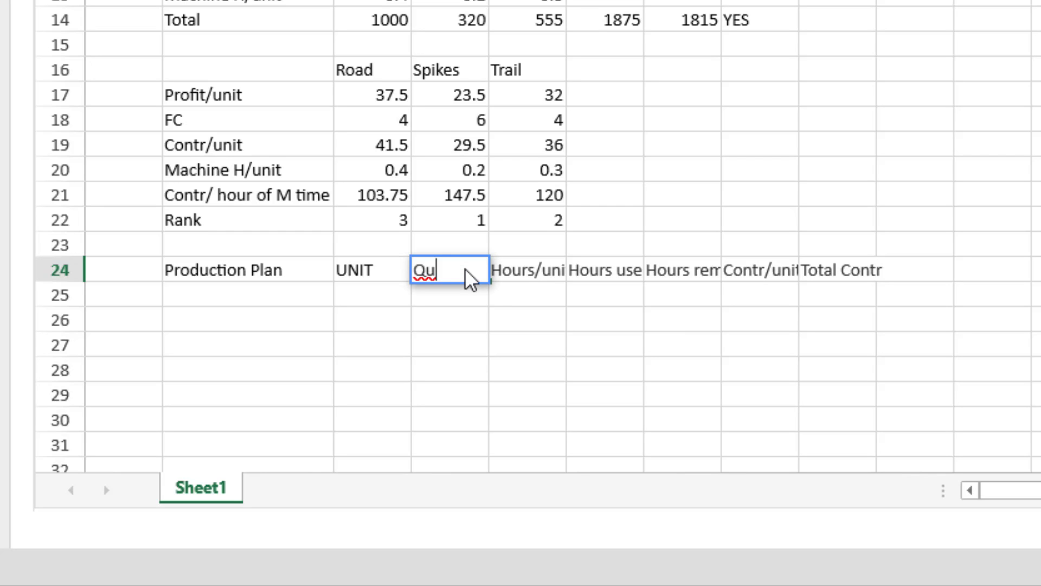
pyautogui.write('antity')
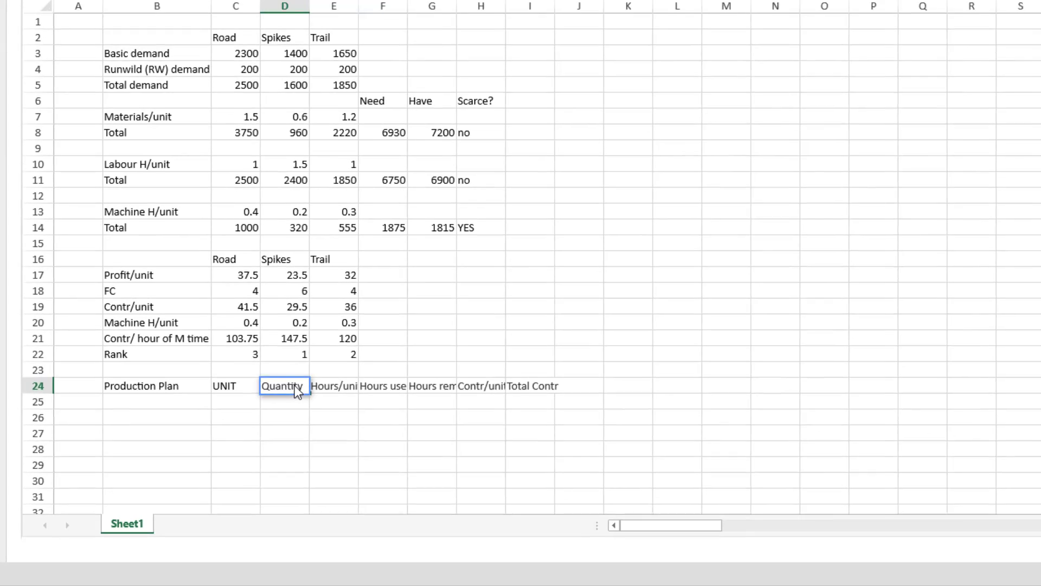
pyautogui.press('Return')
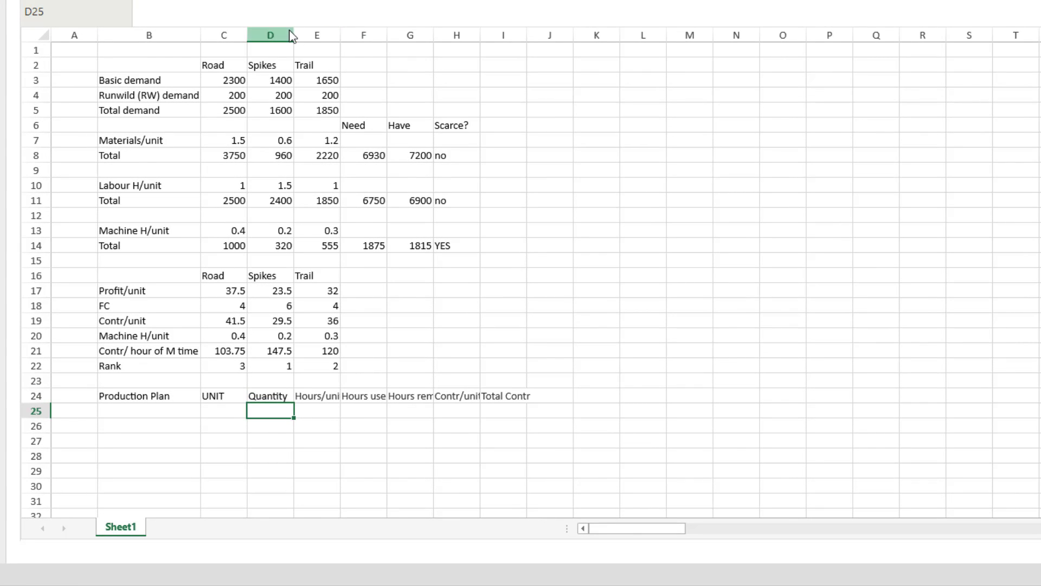
# Auto-fit the widths of columns D to I and make the Production Plan headings in B24:I24 bold
pyautogui.moveTo(270, 35); pyautogui.dragTo(525, 33)
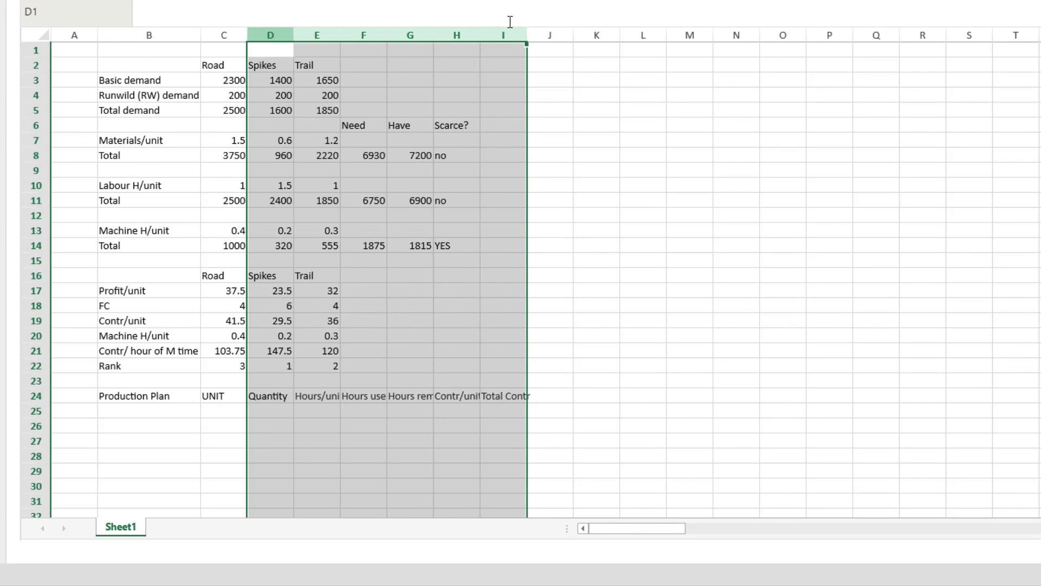
pyautogui.doubleClick(526, 35)
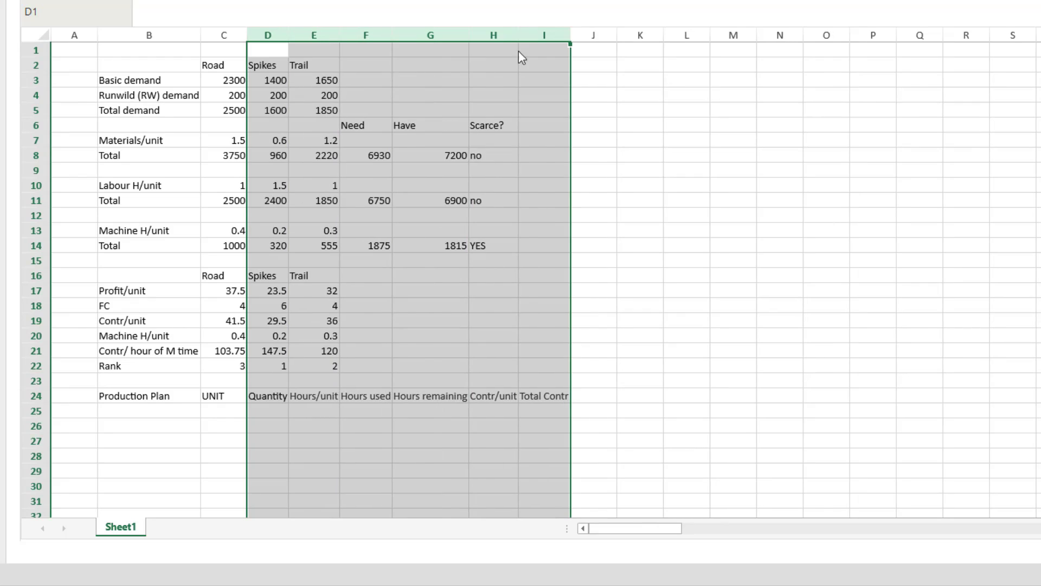
pyautogui.click(491, 246)
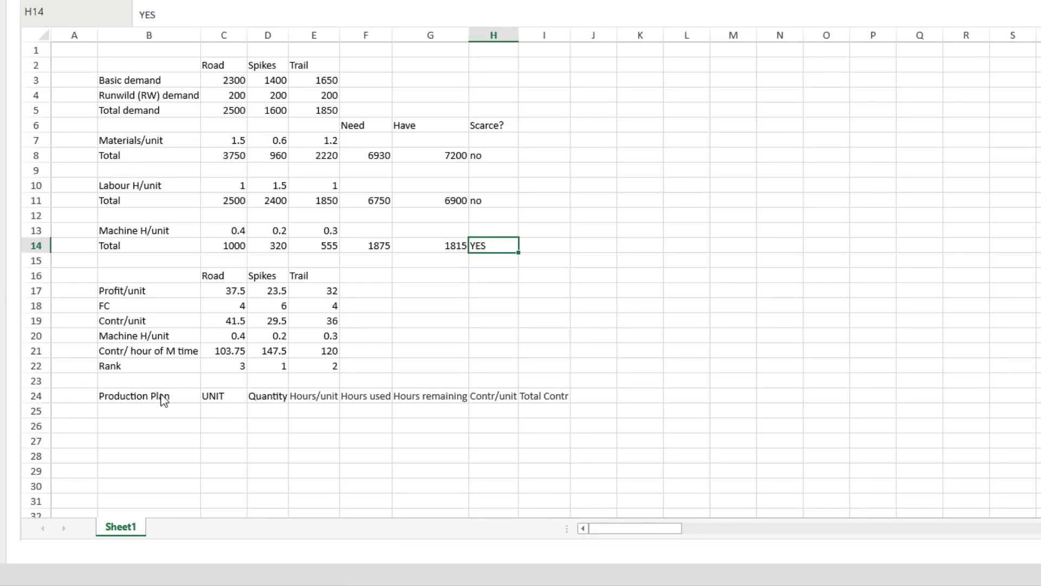
pyautogui.moveTo(172, 396); pyautogui.dragTo(525, 400)
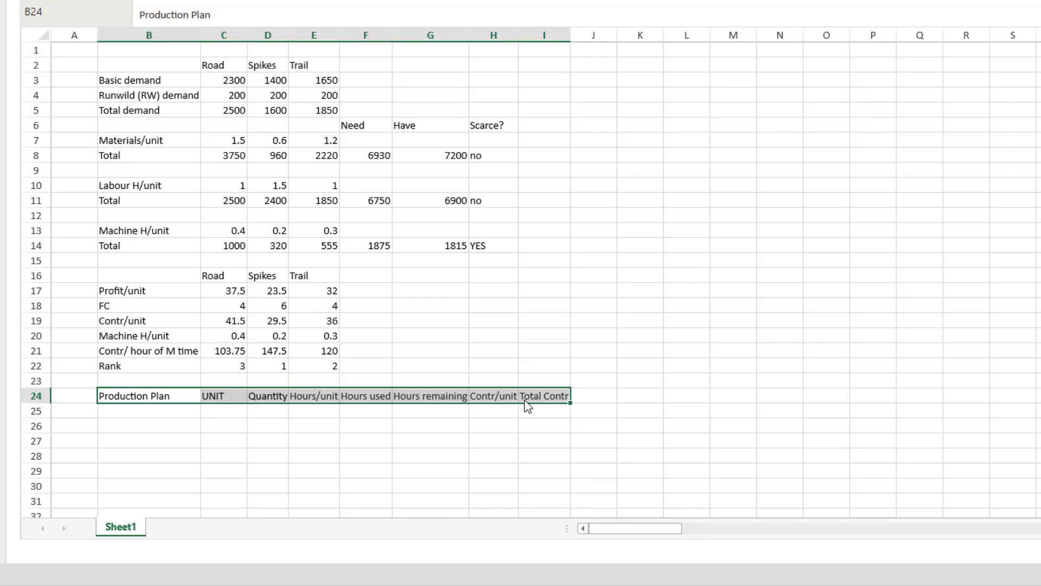
pyautogui.hotkey('ctrl', 'b')
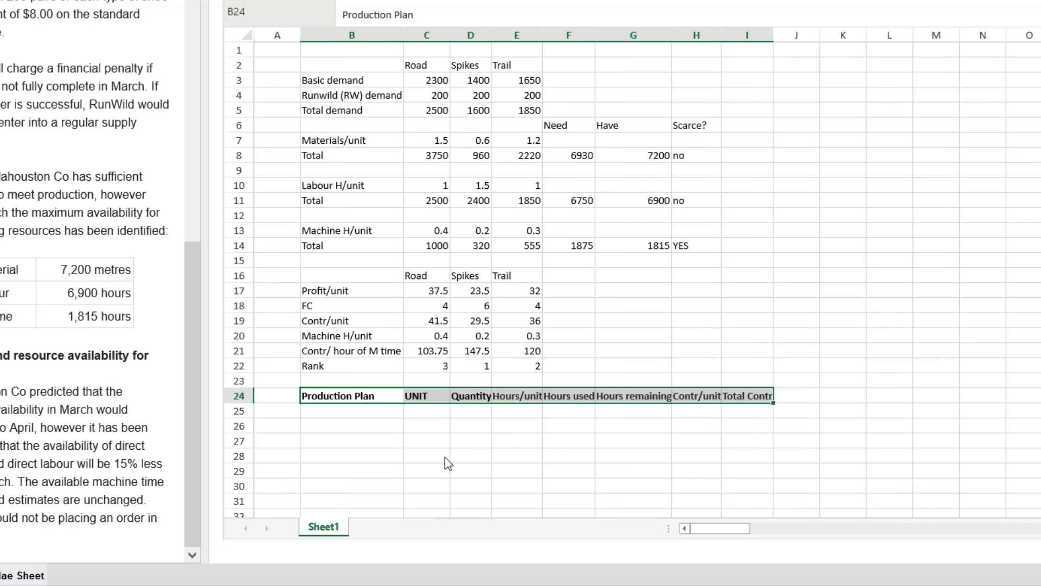
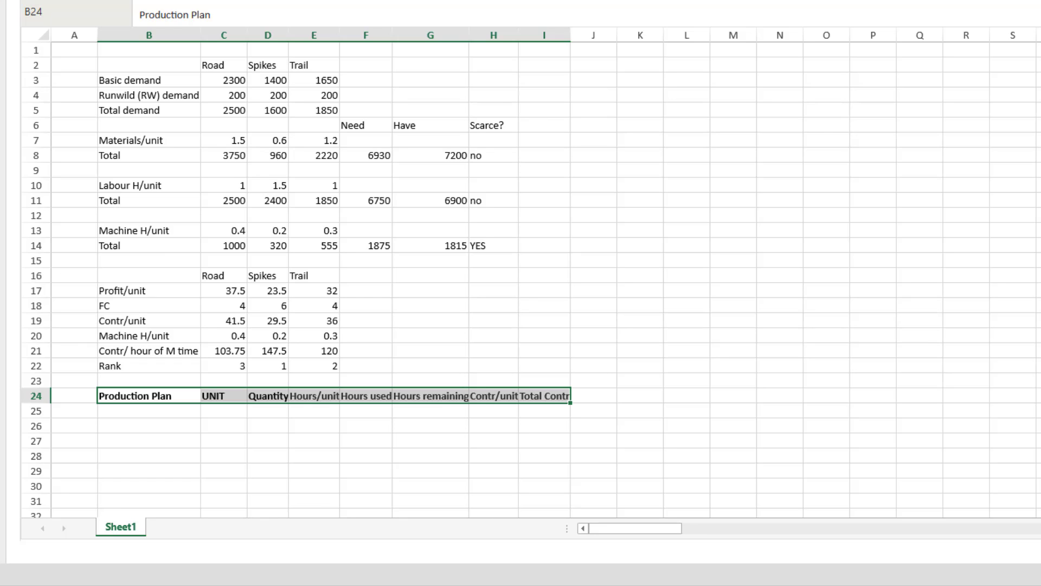
# List the Runwild order products under UNIT: RW Spike in C25, RW Trail in C26 and RW Road in C27
pyautogui.click(149, 411)
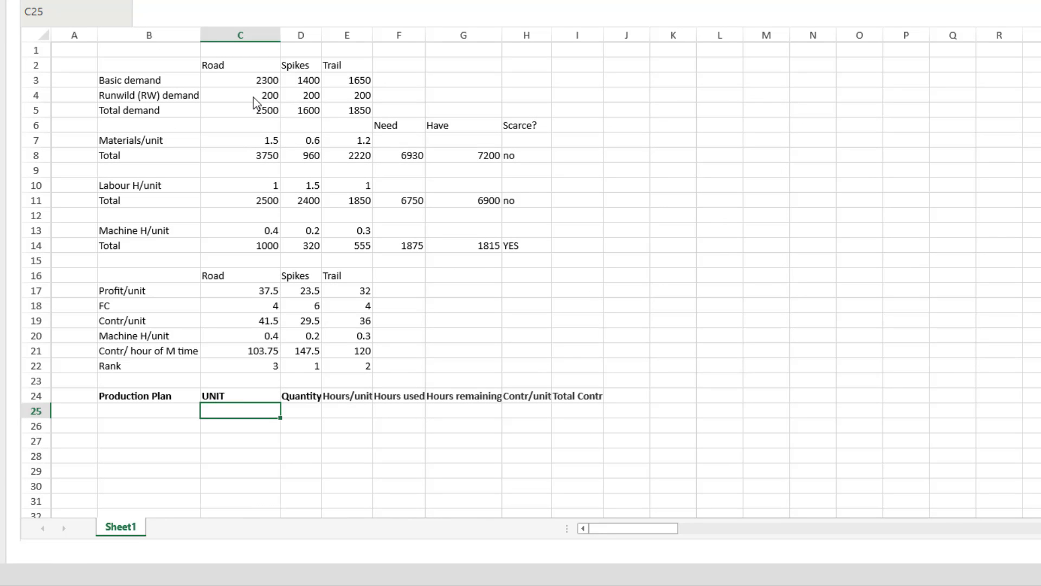
pyautogui.write('RW ')
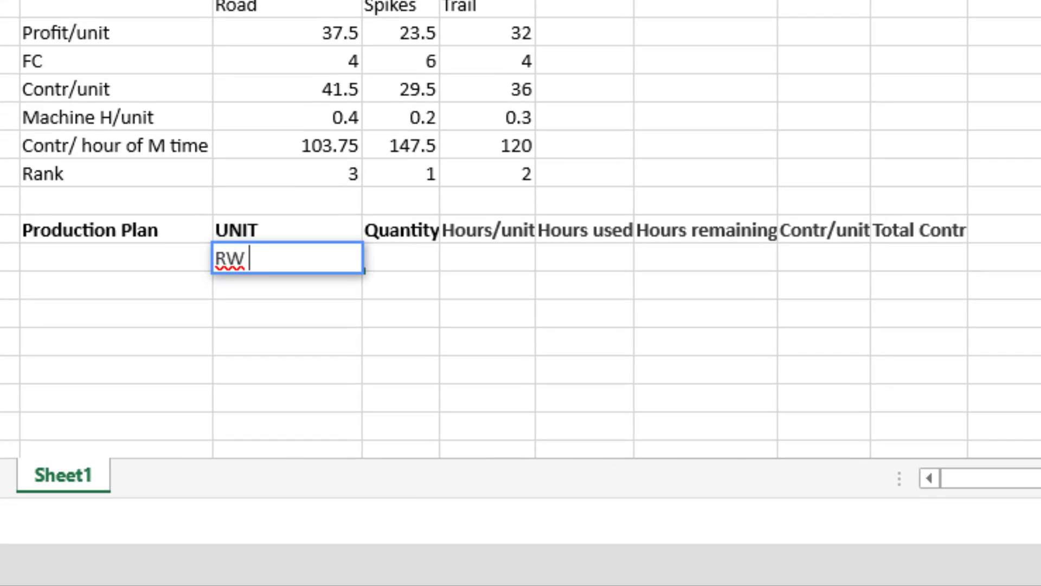
pyautogui.write('Spike')
pyautogui.press('Return')
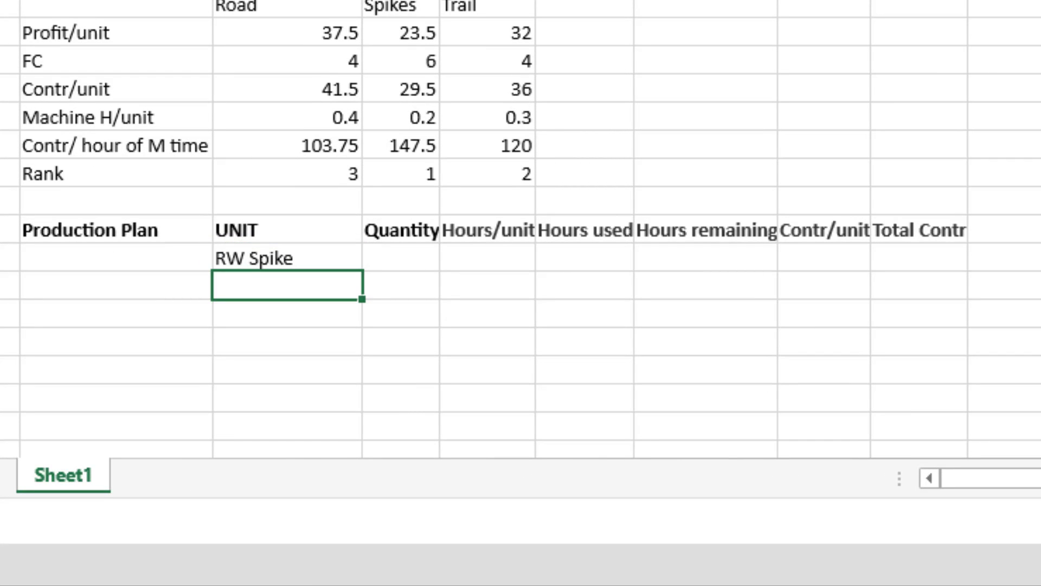
pyautogui.write('RW')
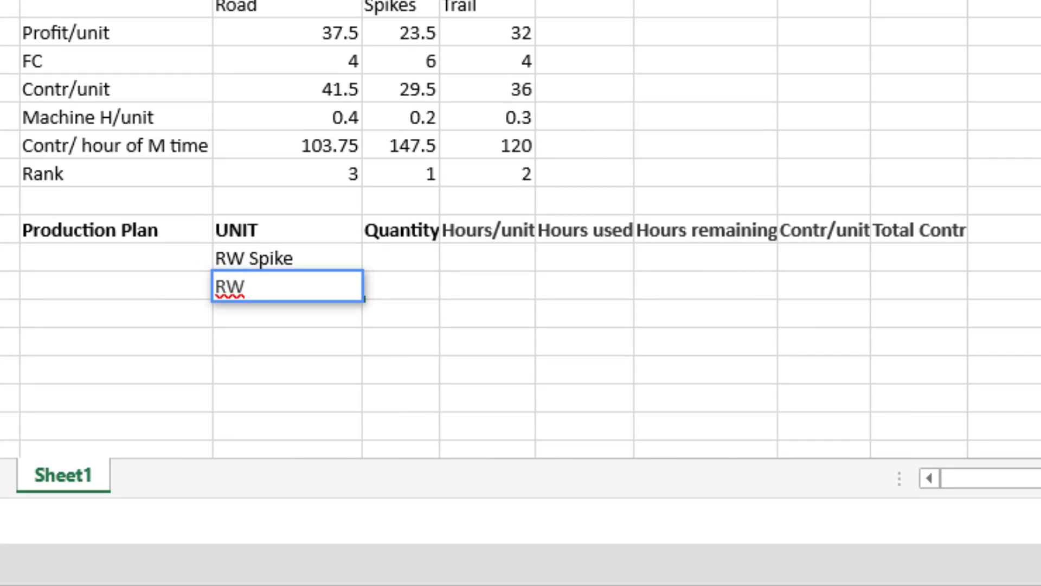
pyautogui.write(' Train')
pyautogui.press('BackSpace')
pyautogui.write('l')
pyautogui.press('Return')
pyautogui.write('RW ')
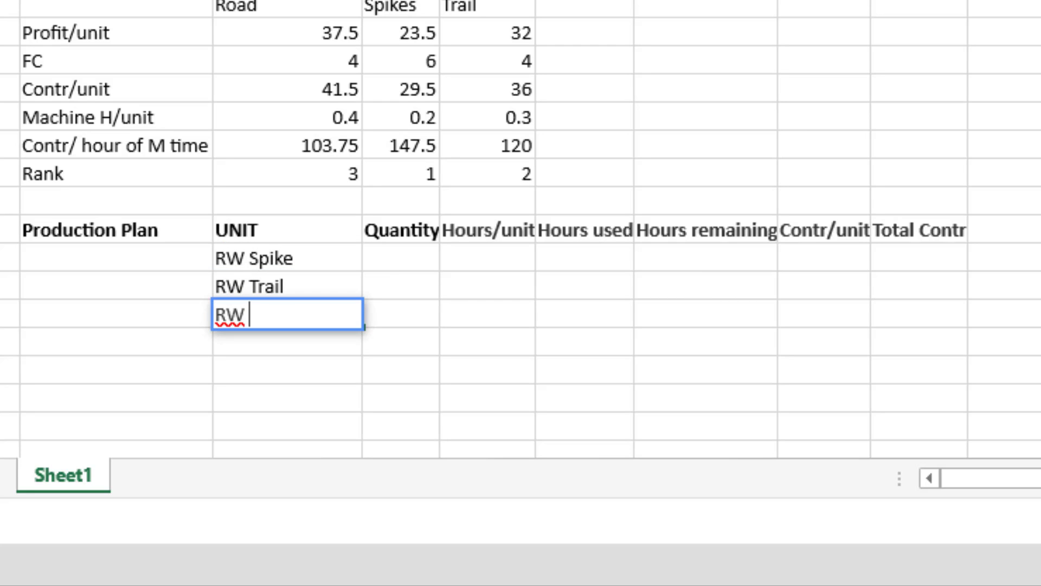
pyautogui.write('Road')
pyautogui.press('Return')
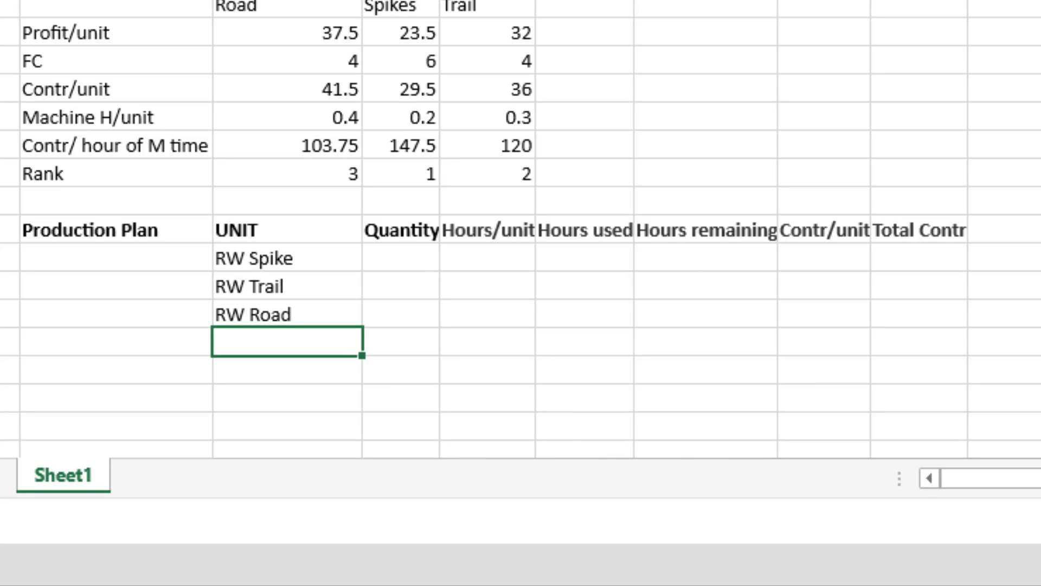
# List the basic products Spike, Trail and Road in C28:C30 under UNIT, and enter Total in C31
pyautogui.write('Spike')
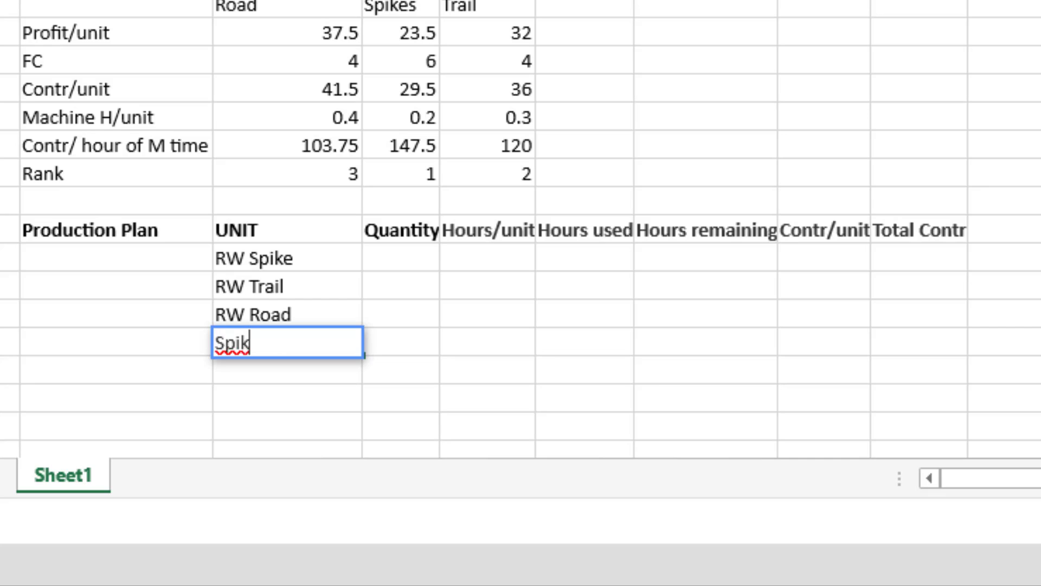
pyautogui.press('Return')
pyautogui.write('Train')
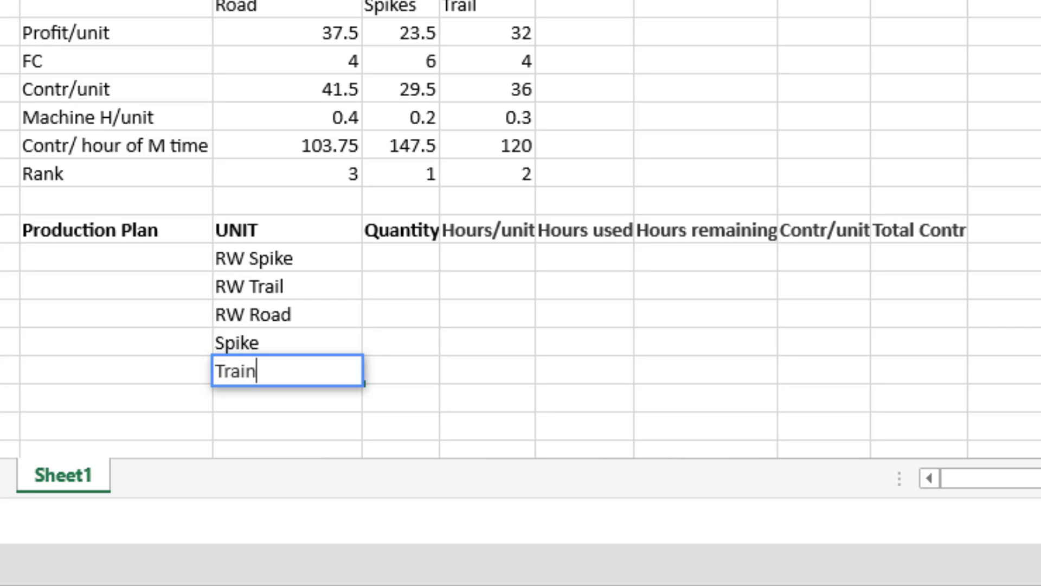
pyautogui.press('BackSpace')
pyautogui.press('BackSpace')
pyautogui.write('il')
pyautogui.press('Return')
pyautogui.write('Ra')
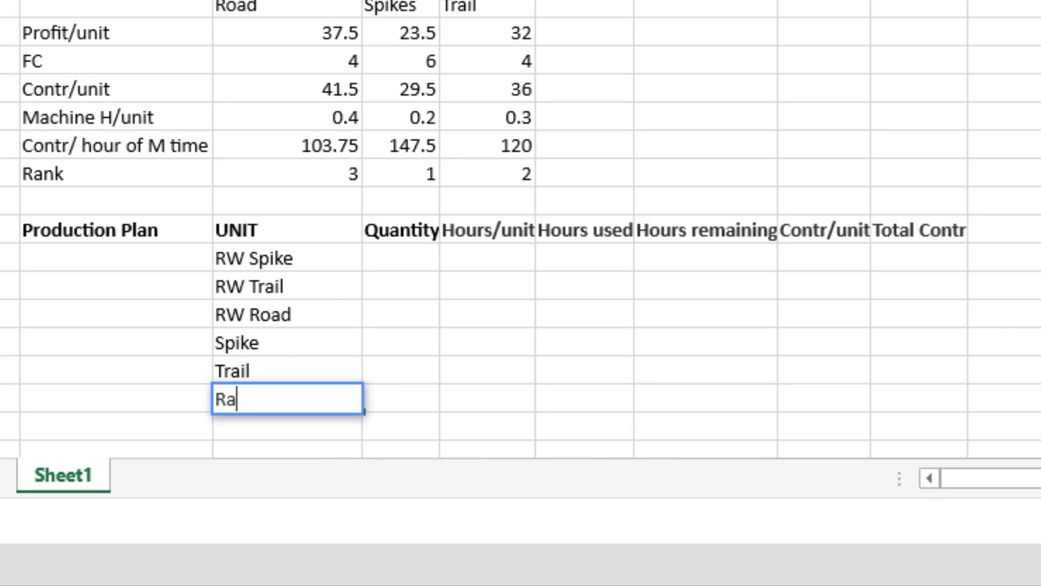
pyautogui.press('BackSpace')
pyautogui.write('oad')
pyautogui.press('Return')
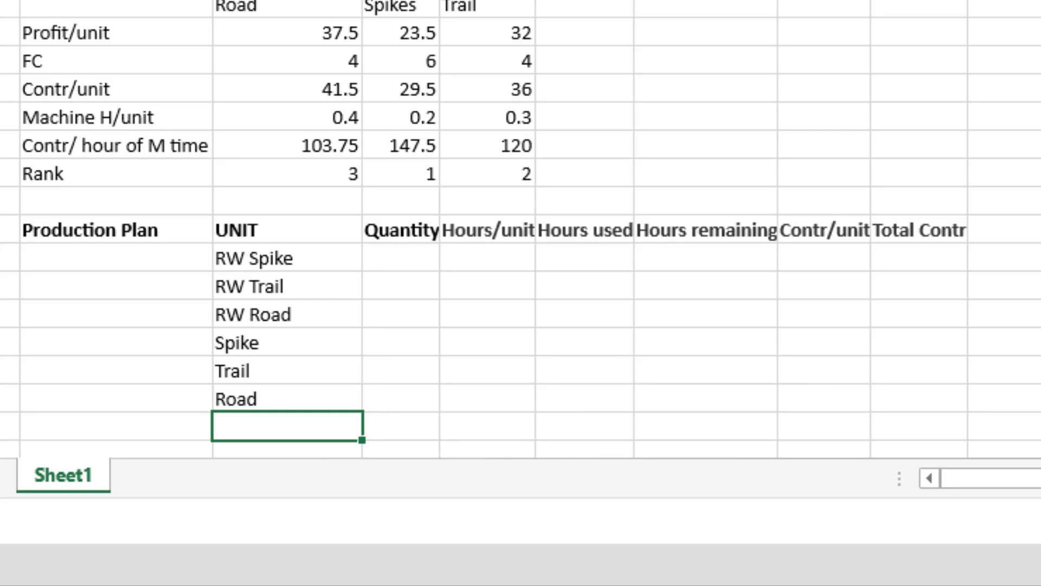
pyautogui.write('Total')
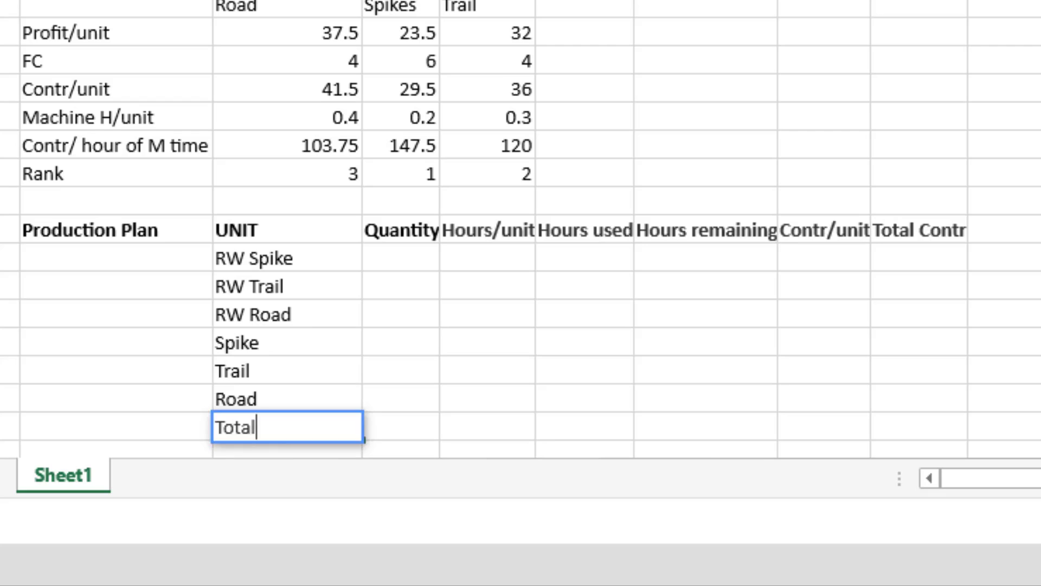
pyautogui.press('Up')
# Enter the Hours/unit for the Runwild products: 0.2 for RW Spike in E25, 0.3 for RW Trail in E26 and 0.4 for RW Road in E27
pyautogui.press('Up')
pyautogui.press('Up')
pyautogui.press('Up')
pyautogui.press('Up')
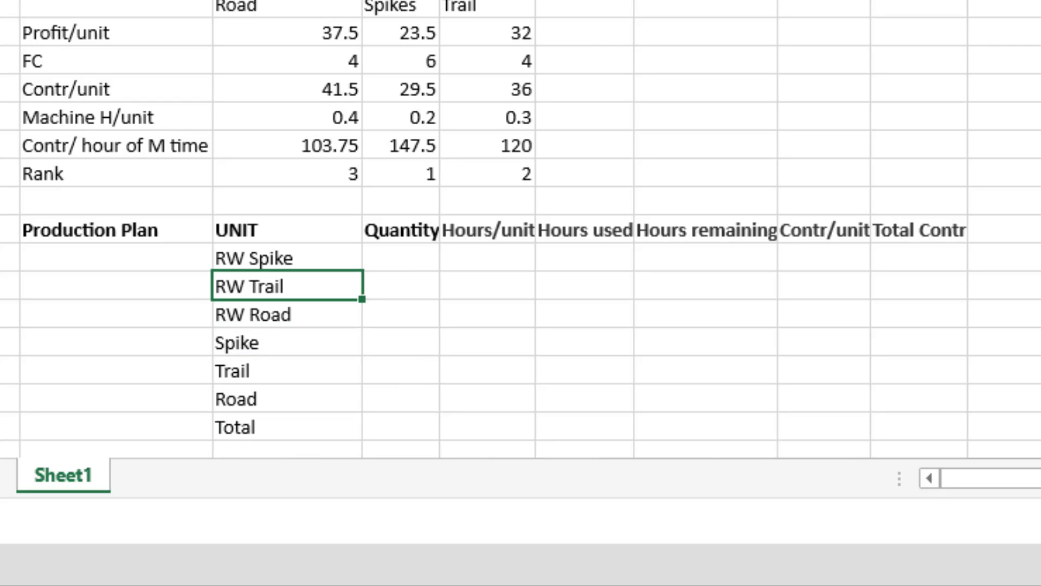
pyautogui.press('Up')
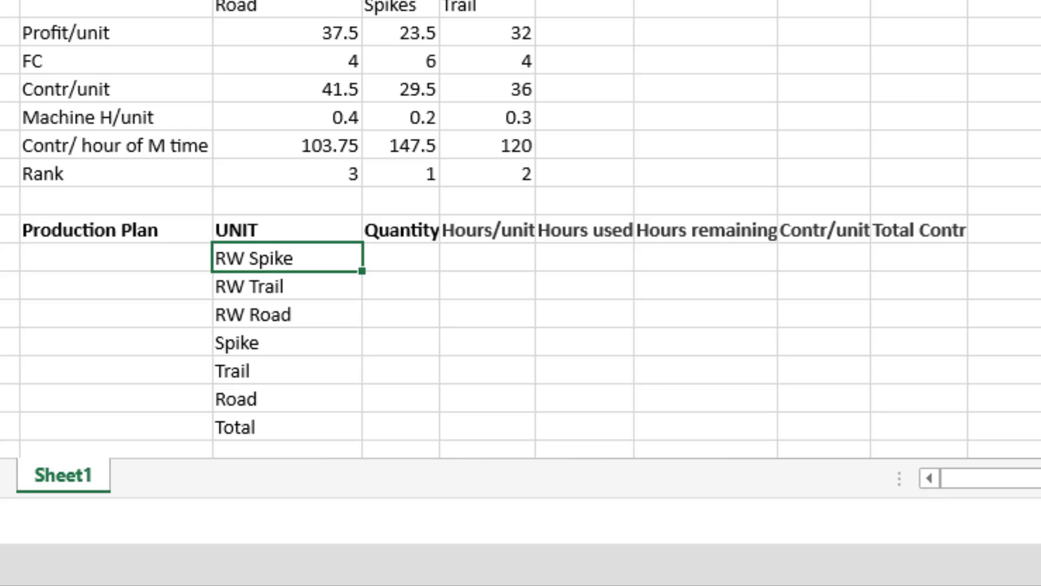
pyautogui.press('Right')
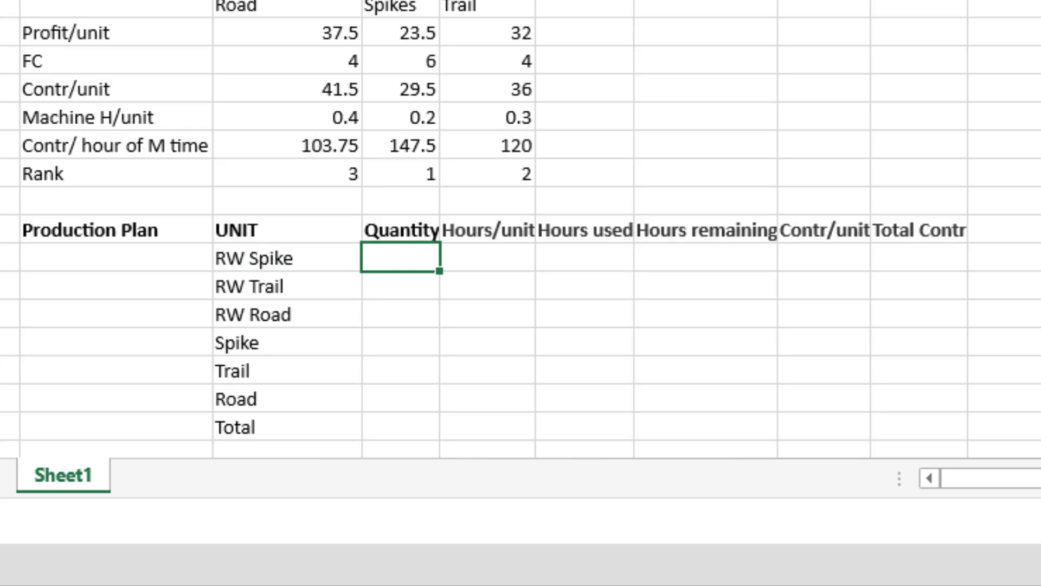
pyautogui.press('Right')
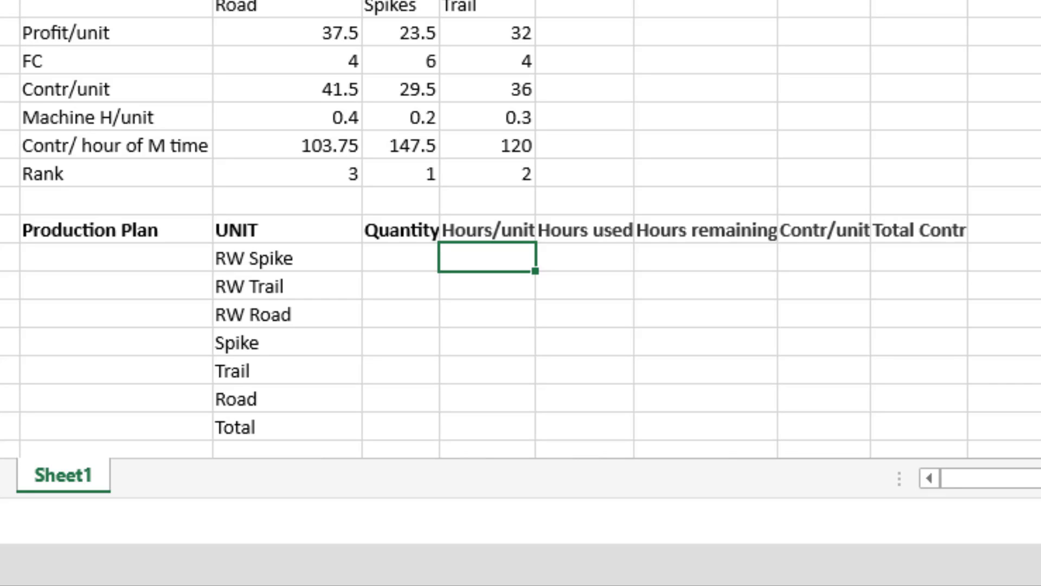
pyautogui.write('0.')
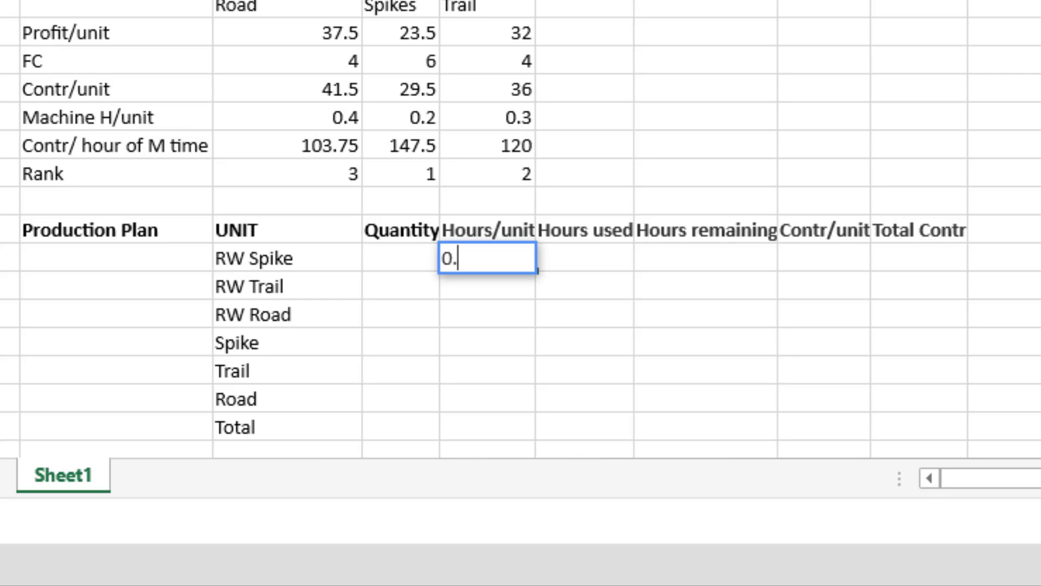
pyautogui.write('2')
pyautogui.press('Return')
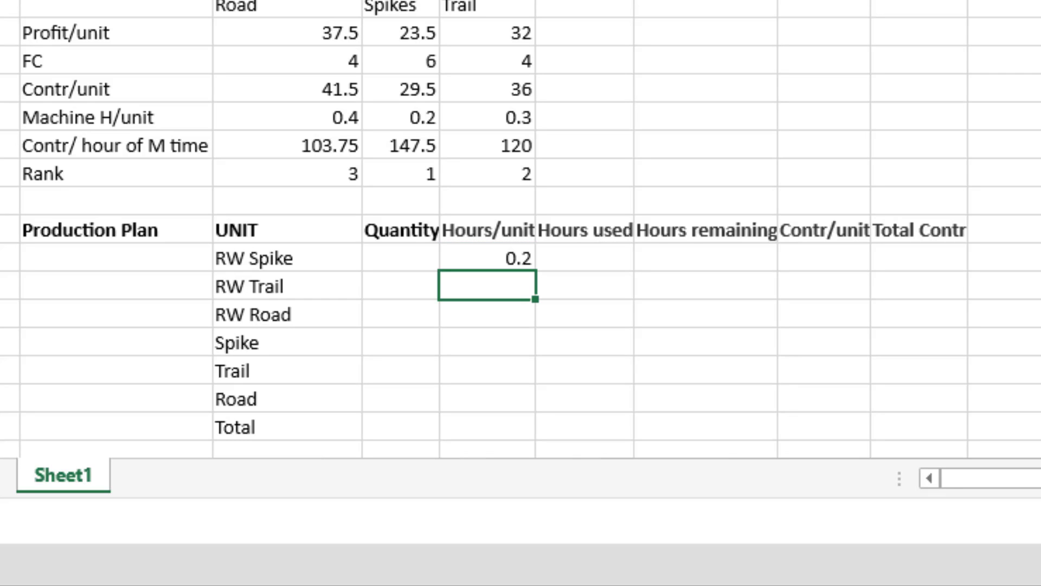
pyautogui.write('0.3')
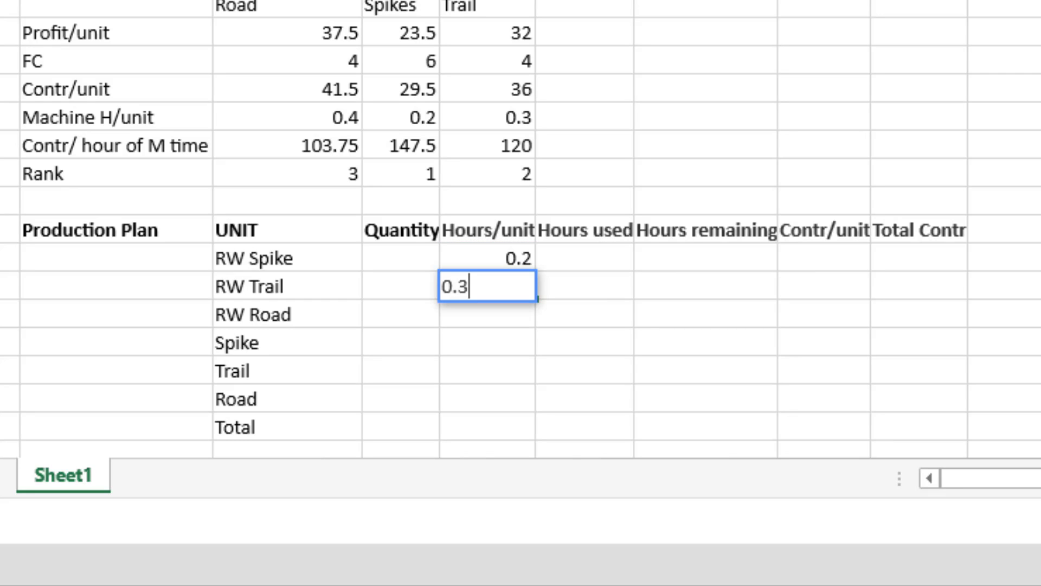
pyautogui.press('Return')
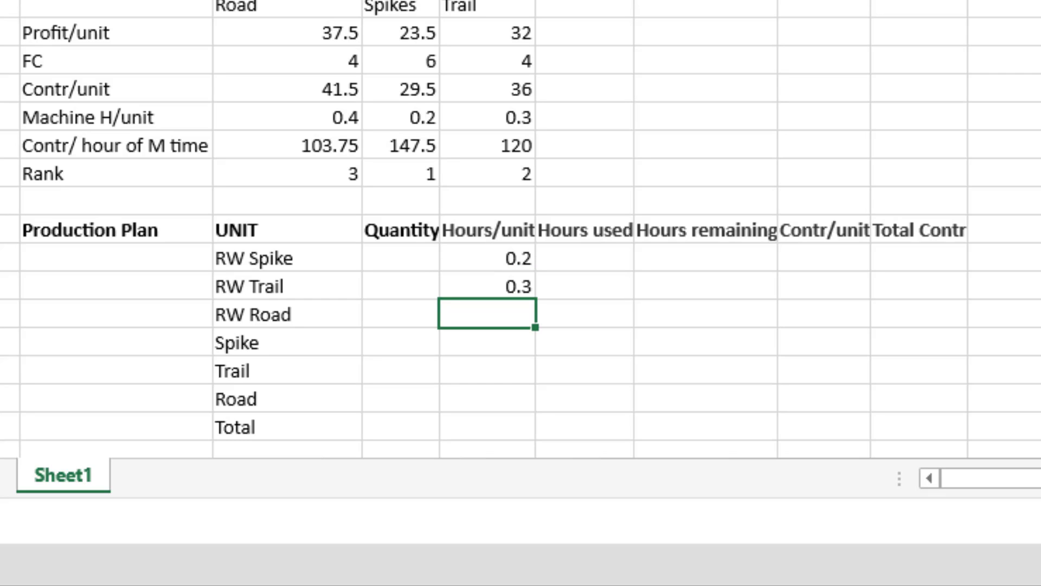
pyautogui.write('0.4')
pyautogui.press('Return')
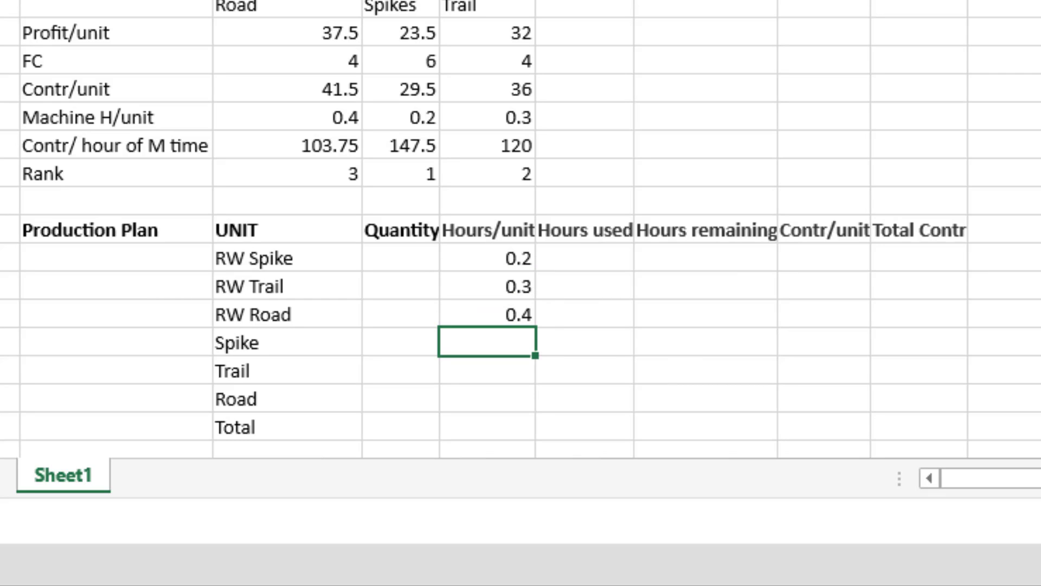
# Copy the Runwild Hours/unit values in E25:E27 to the basic Spike, Trail and Road rows in E28:E30
pyautogui.moveTo(473, 250); pyautogui.dragTo(506, 298)
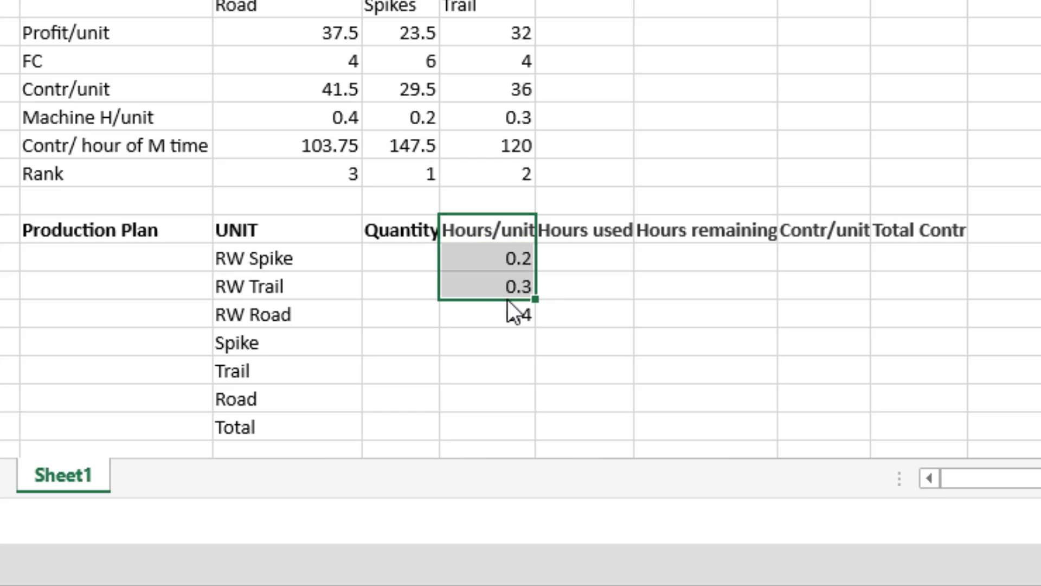
pyautogui.click(503, 241)
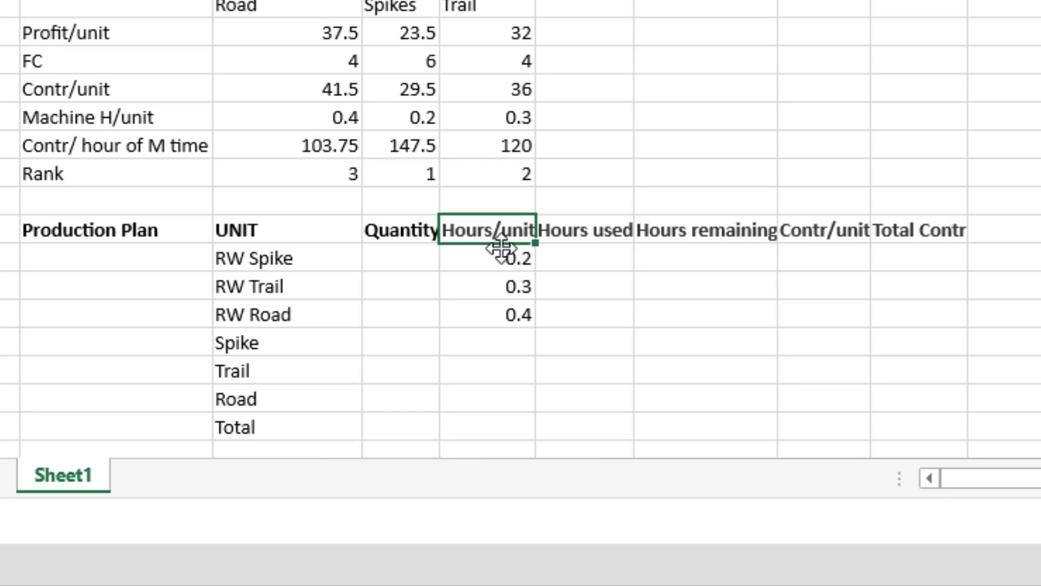
pyautogui.moveTo(502, 258); pyautogui.dragTo(503, 308)
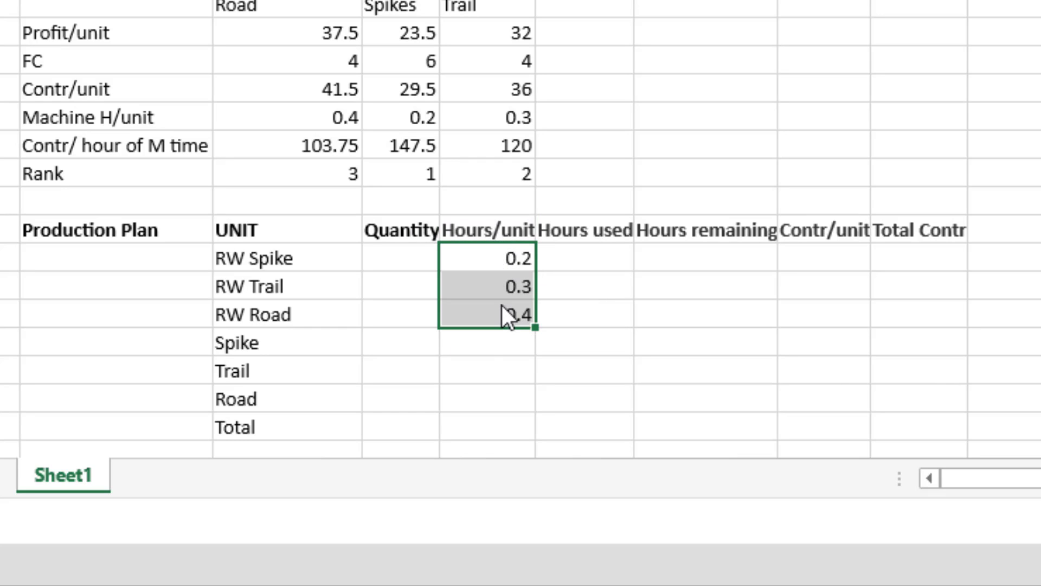
pyautogui.hotkey('ctrl', 'c')
pyautogui.click(487, 347)
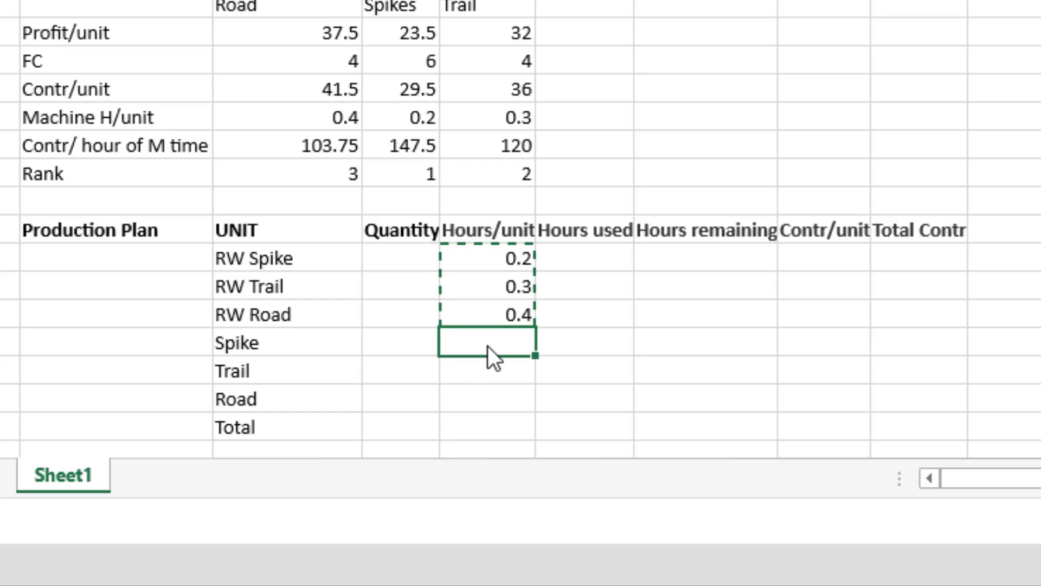
pyautogui.hotkey('ctrl', 'v')
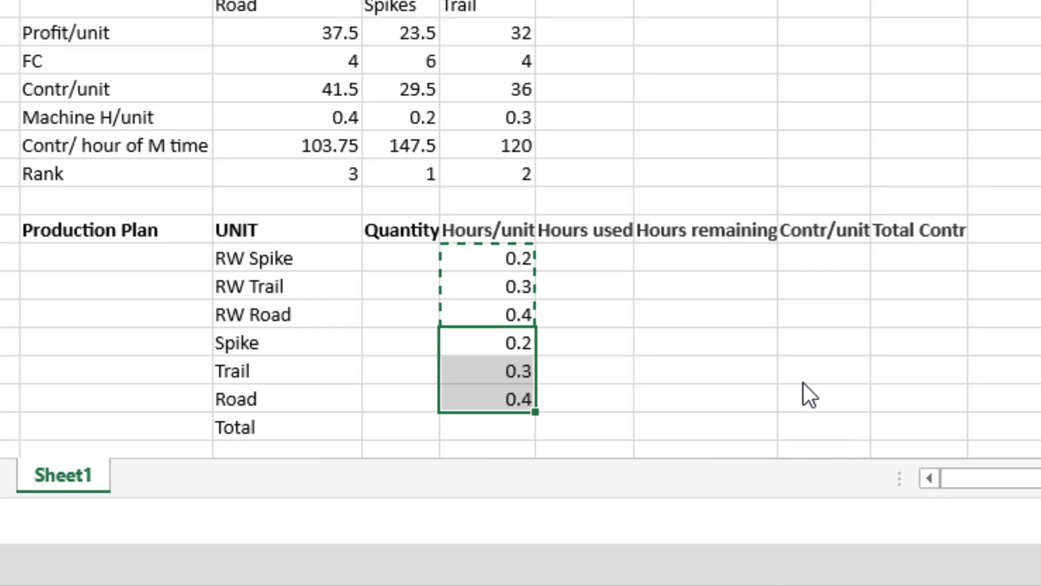
# Enter the Contr/unit for the basic products: 29.5 for Spike in H28, 36 for Trail in H29 and 41.5 for Road in H30
pyautogui.click(812, 341)
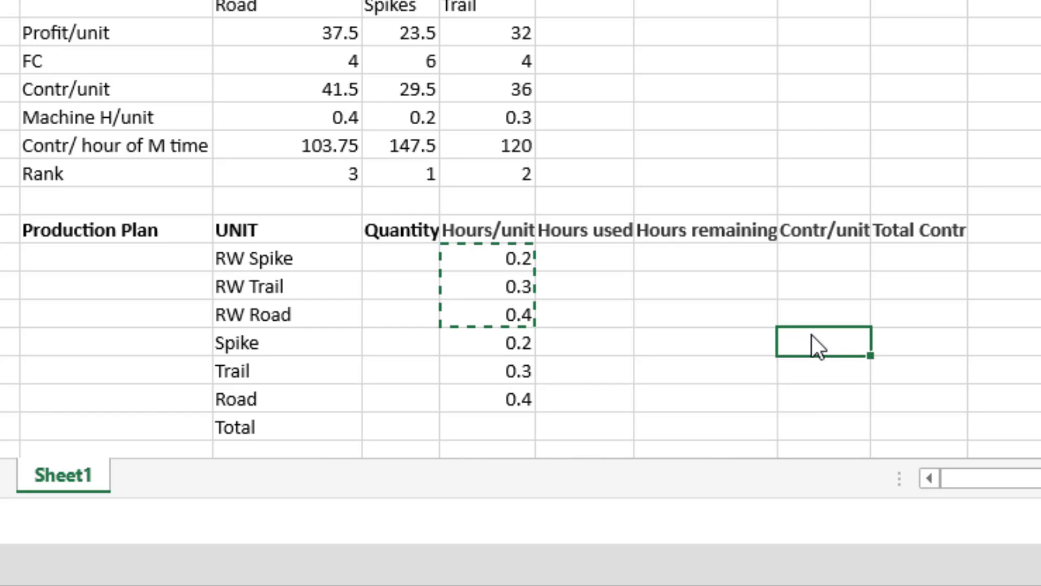
pyautogui.write('29.5')
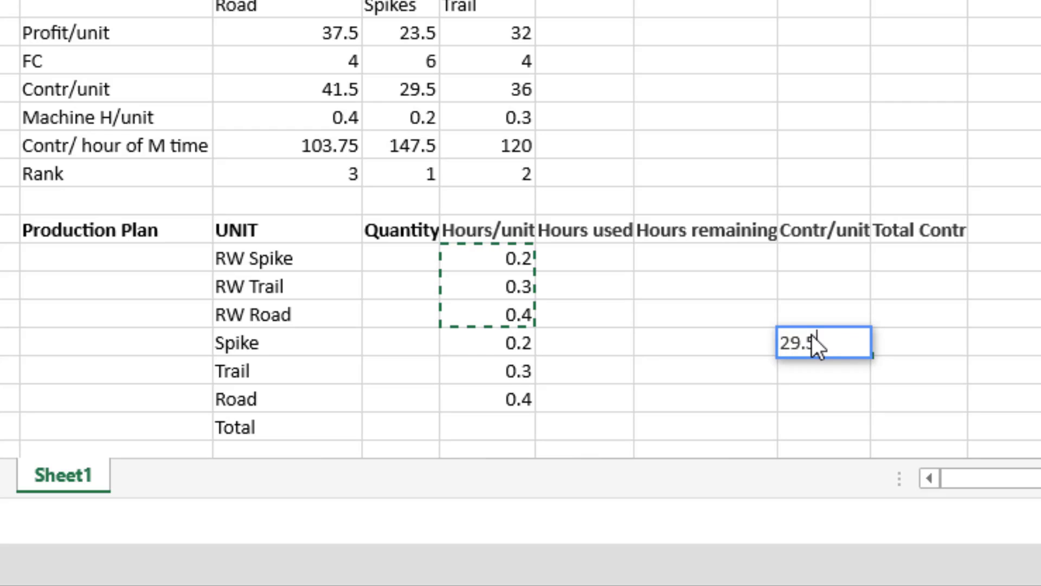
pyautogui.press('Return')
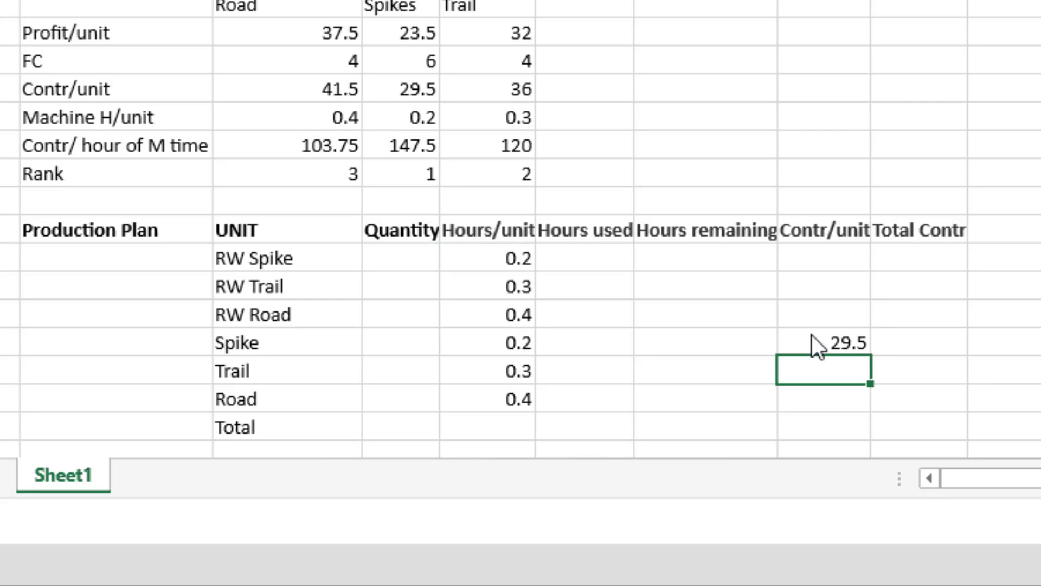
pyautogui.write('36')
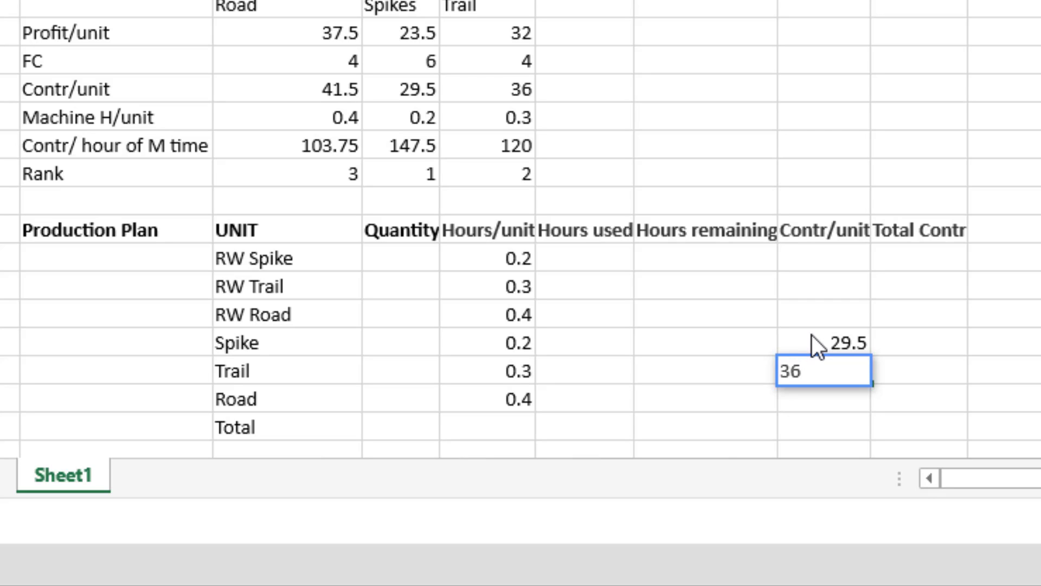
pyautogui.press('Return')
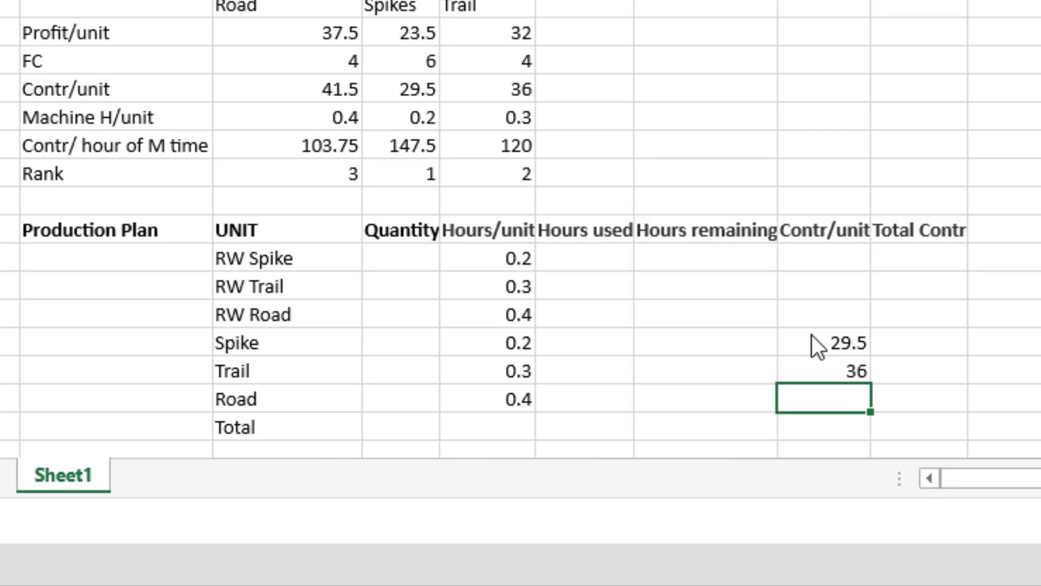
pyautogui.write('41.')
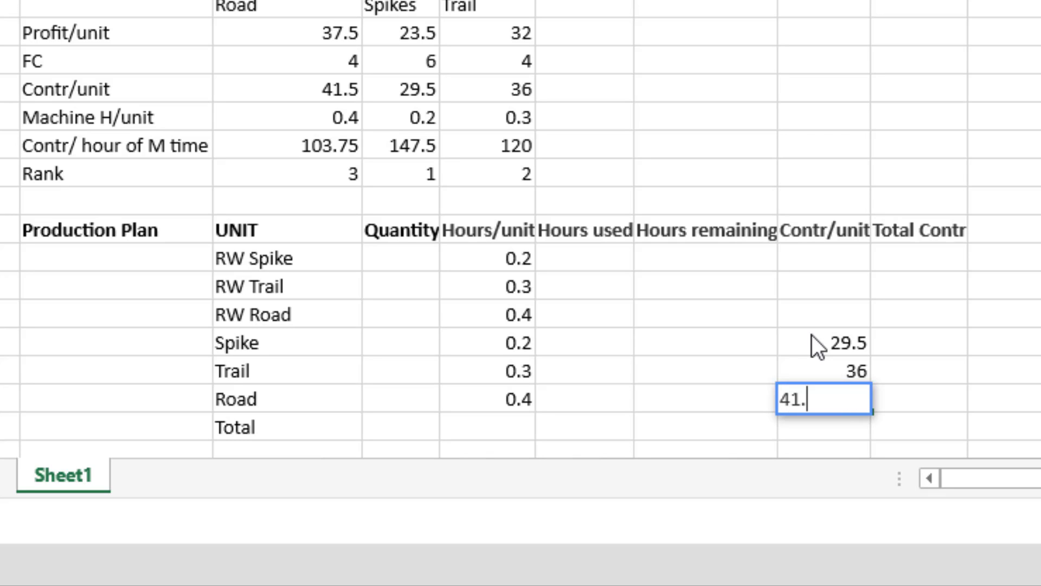
pyautogui.write('5')
pyautogui.press('Return')
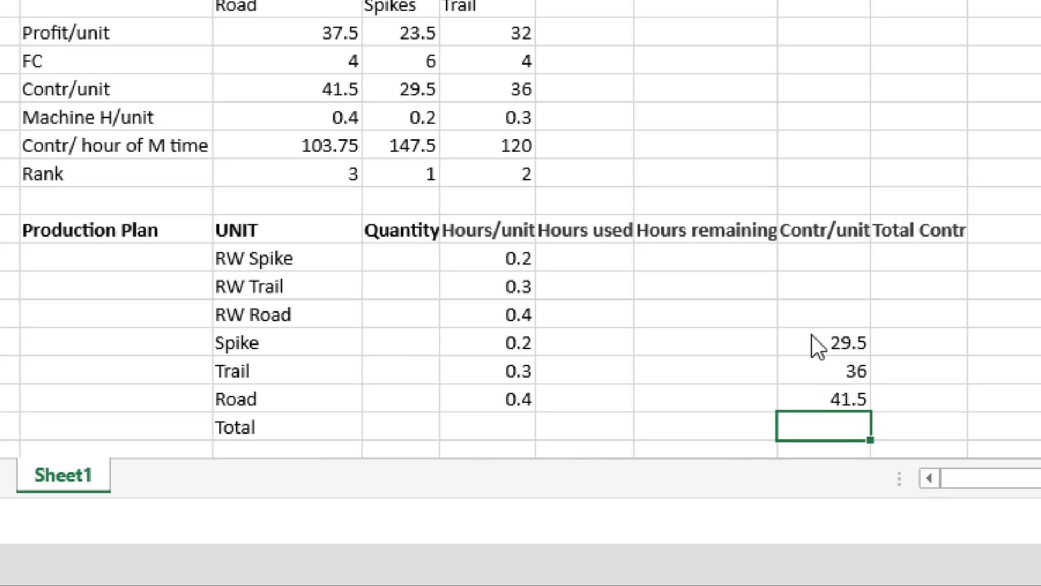
# Calculate the RW Spike Contr/unit in H25 with the formula =H28-8
pyautogui.press('Up')
pyautogui.press('Up')
pyautogui.press('Up')
pyautogui.press('Up')
pyautogui.press('Up')
pyautogui.press('Up')
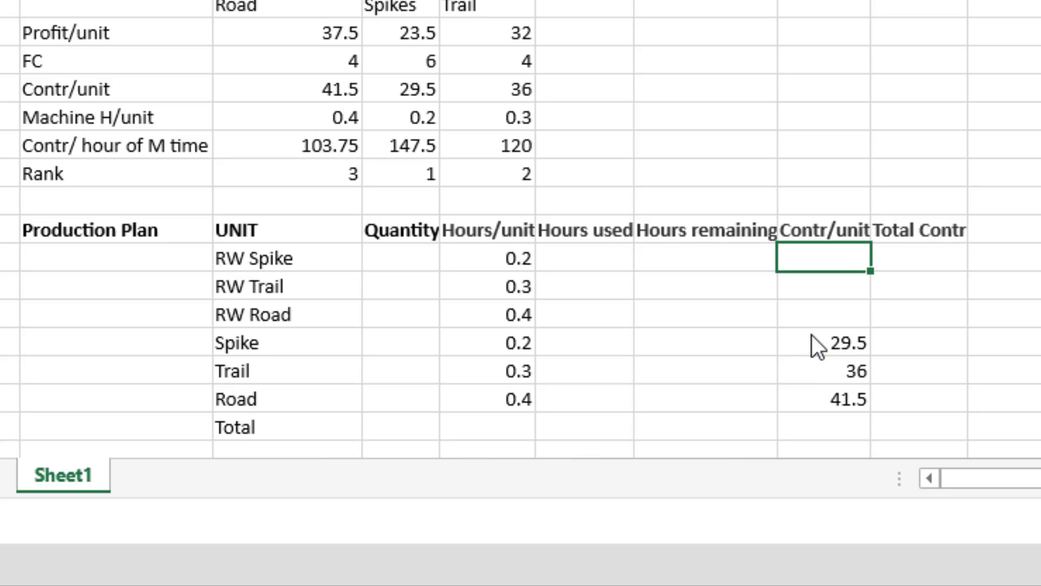
pyautogui.write('=')
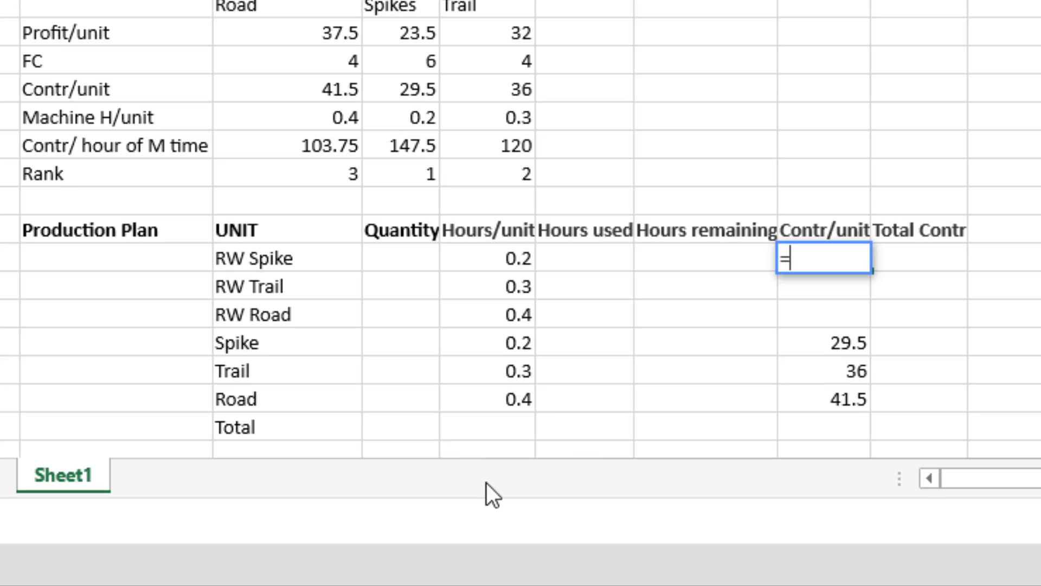
pyautogui.click(828, 341)
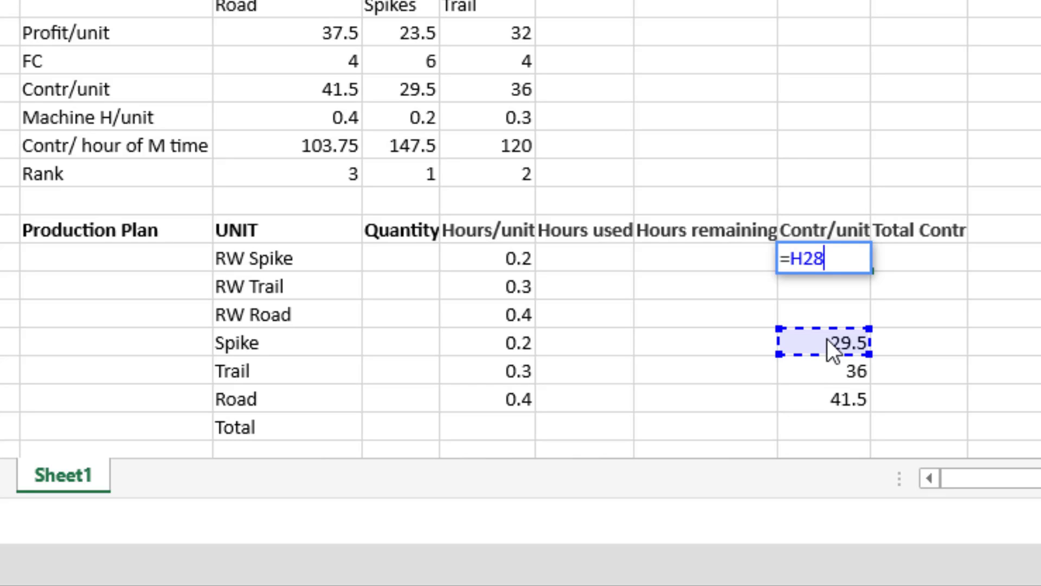
pyautogui.write('-')
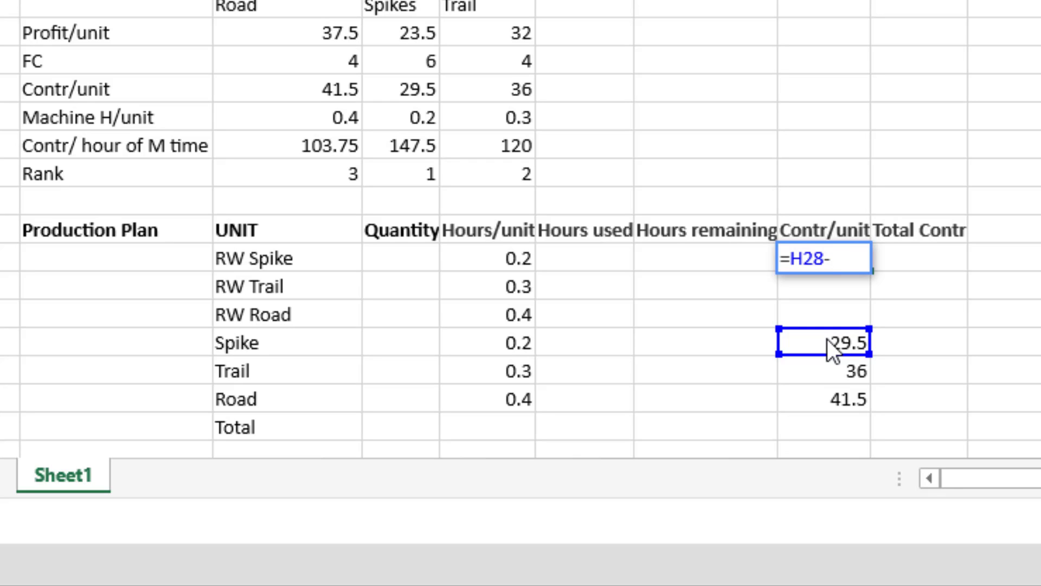
pyautogui.write('8')
pyautogui.press('Return')
# Copy the Contr/unit formula from H25 to the RW Trail and RW Road rows in H26 and H27
pyautogui.press('Up')
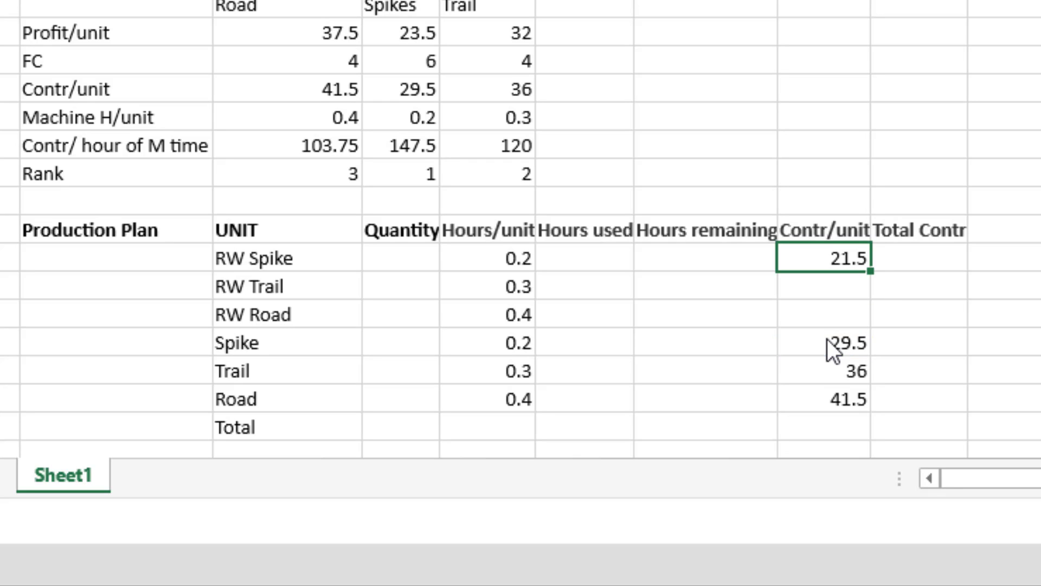
pyautogui.hotkey('ctrl', 'c')
pyautogui.press('Down')
pyautogui.hotkey('ctrl', 'v')
pyautogui.press('Down')
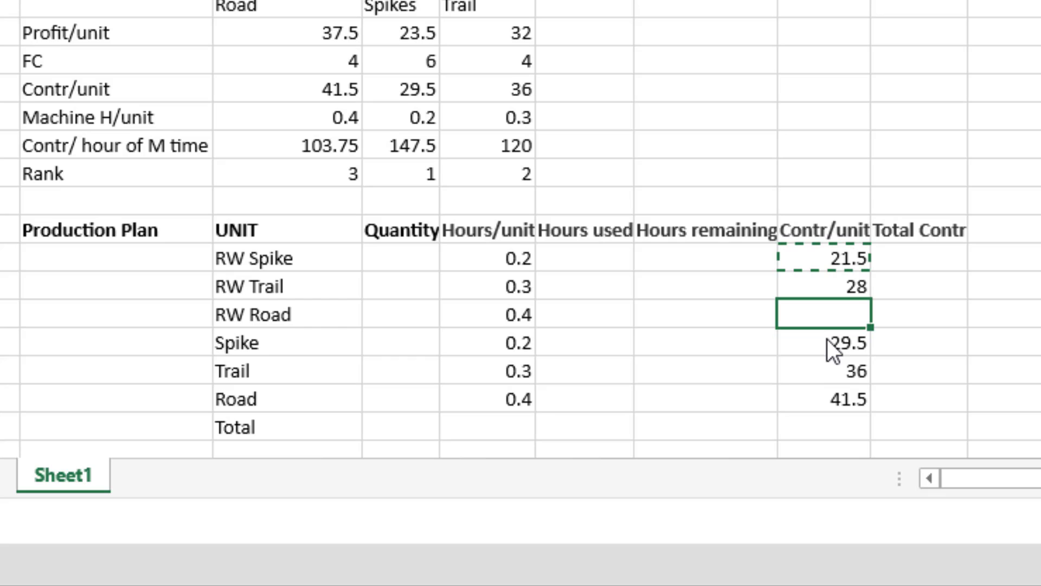
pyautogui.hotkey('ctrl', 'v')
pyautogui.press('Down')
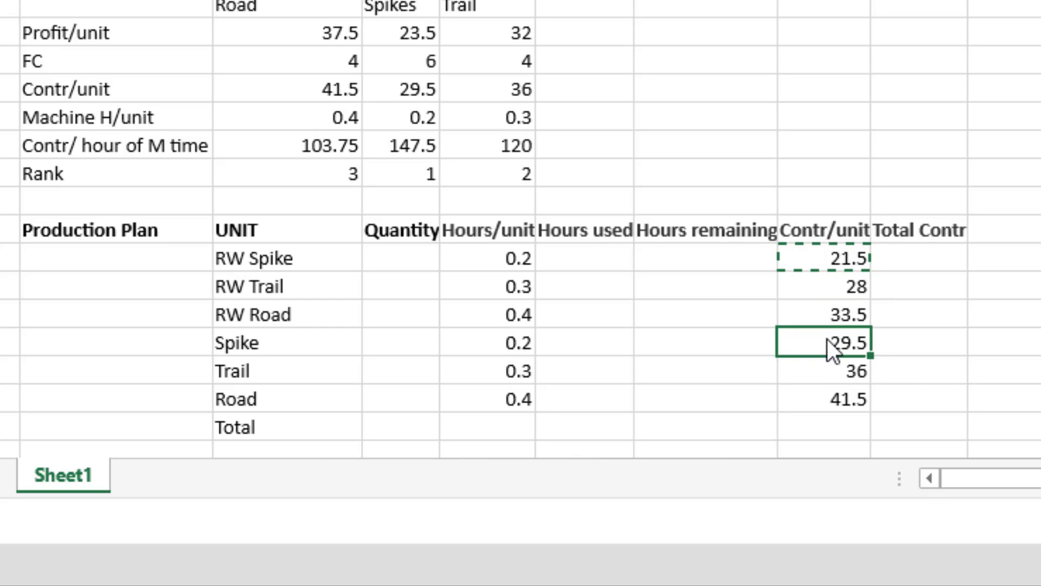
# Enter a Quantity of 200 for each of RW Spike, RW Trail and RW Road in D25:D27
pyautogui.press('Left')
pyautogui.press('Left')
pyautogui.press('Left')
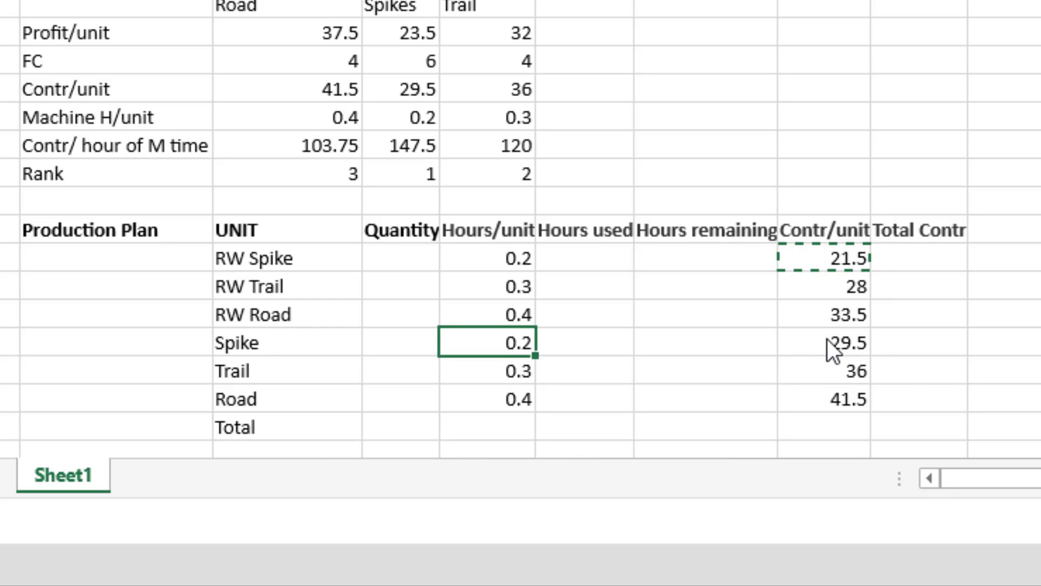
pyautogui.press('Left')
pyautogui.press('Left')
pyautogui.press('Up')
pyautogui.press('Up')
pyautogui.press('Up')
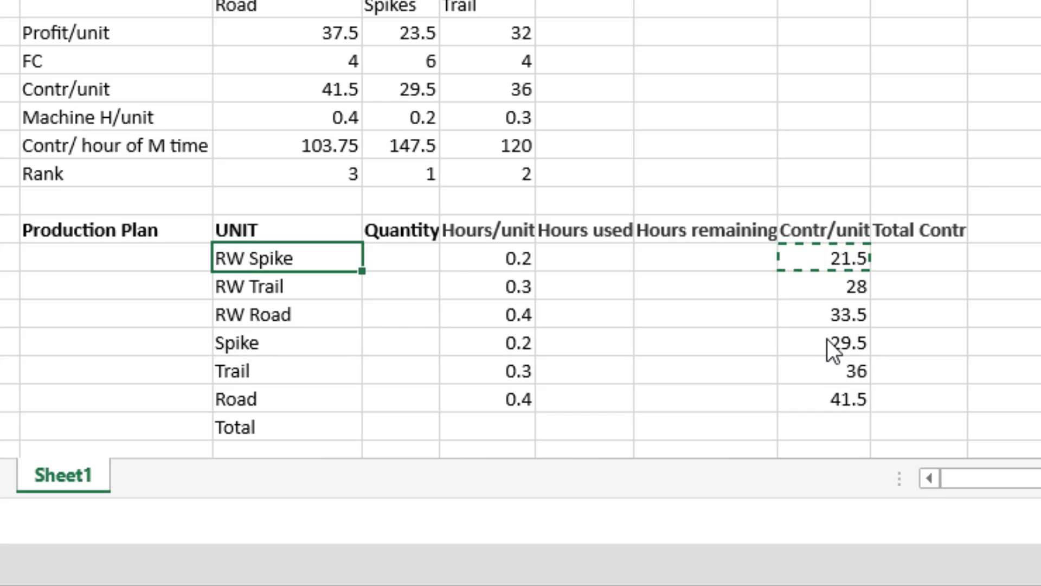
pyautogui.press('Right')
pyautogui.write('200')
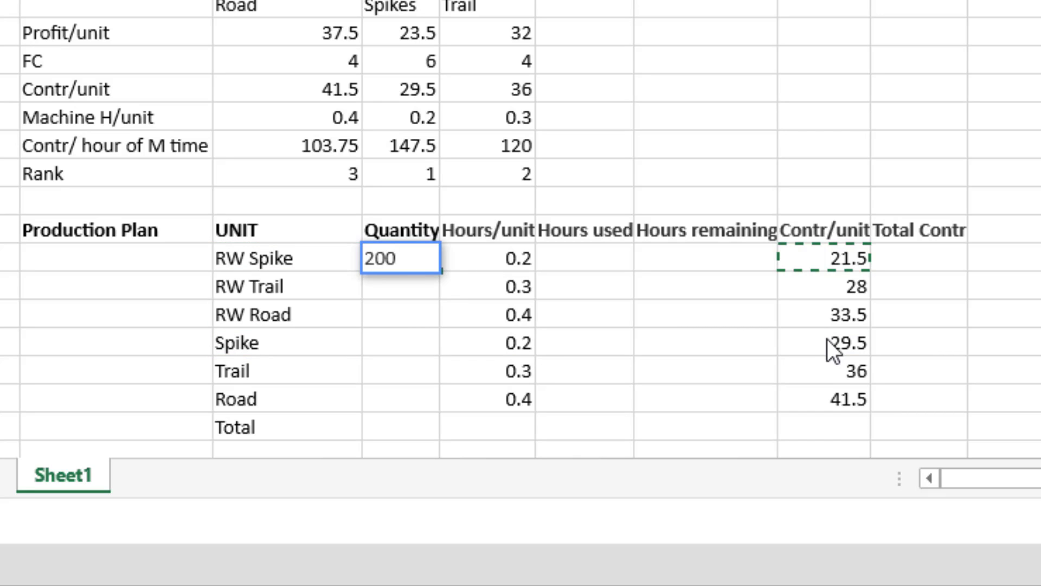
pyautogui.press('Return')
pyautogui.write('200')
pyautogui.press('Return')
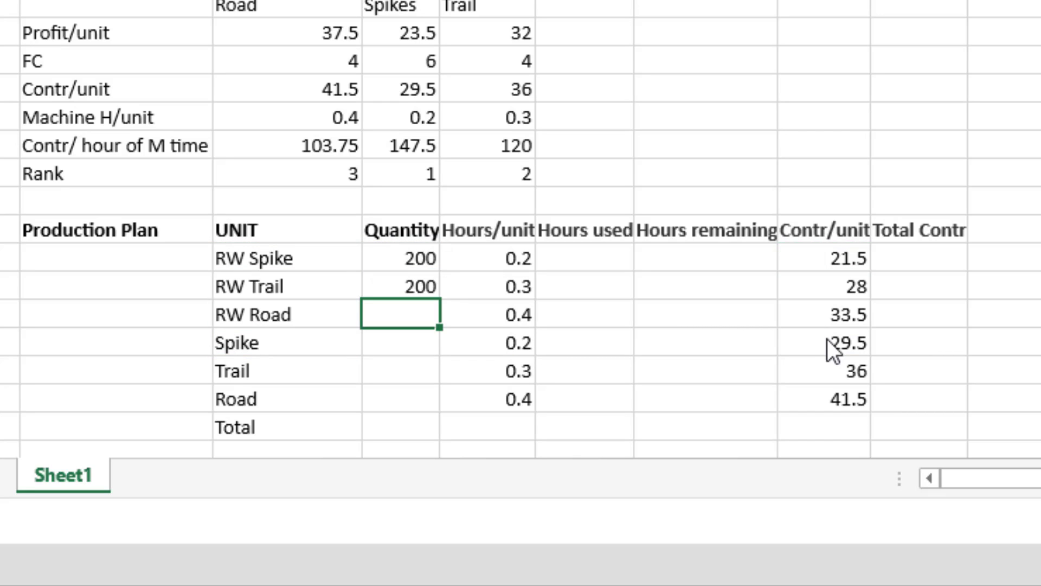
pyautogui.write('200')
pyautogui.press('Return')
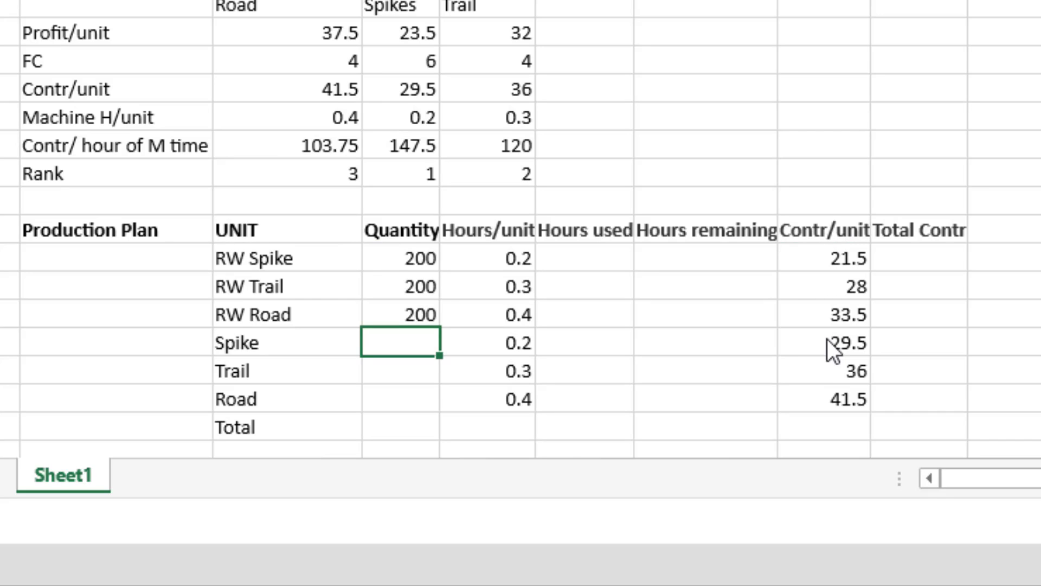
# Calculate the RW Spike Hours used in F25 with the formula =D25*E25
pyautogui.press('Up')
pyautogui.press('Up')
pyautogui.press('Up')
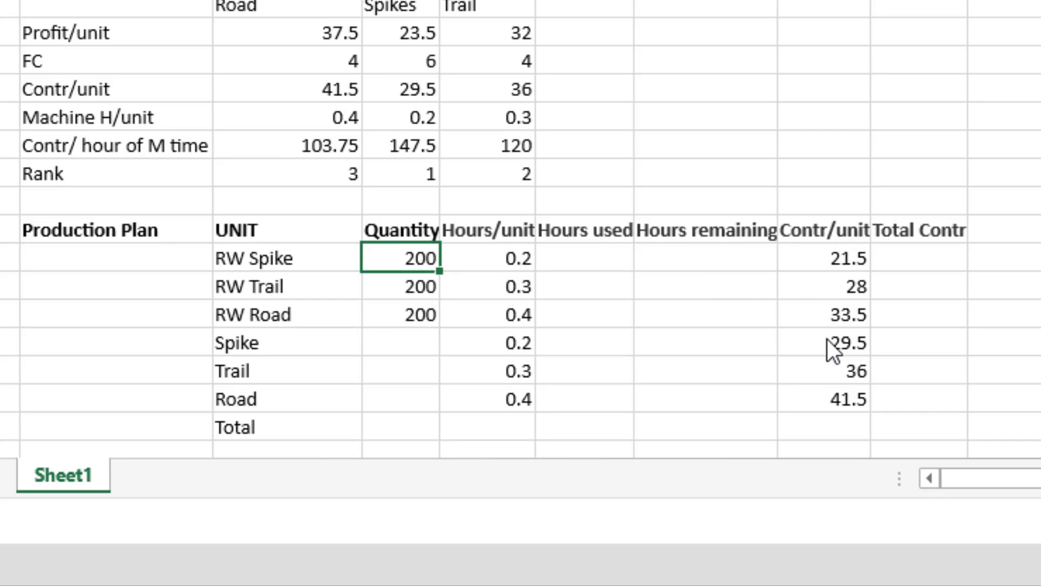
pyautogui.press('Right')
pyautogui.press('Right')
pyautogui.write('=')
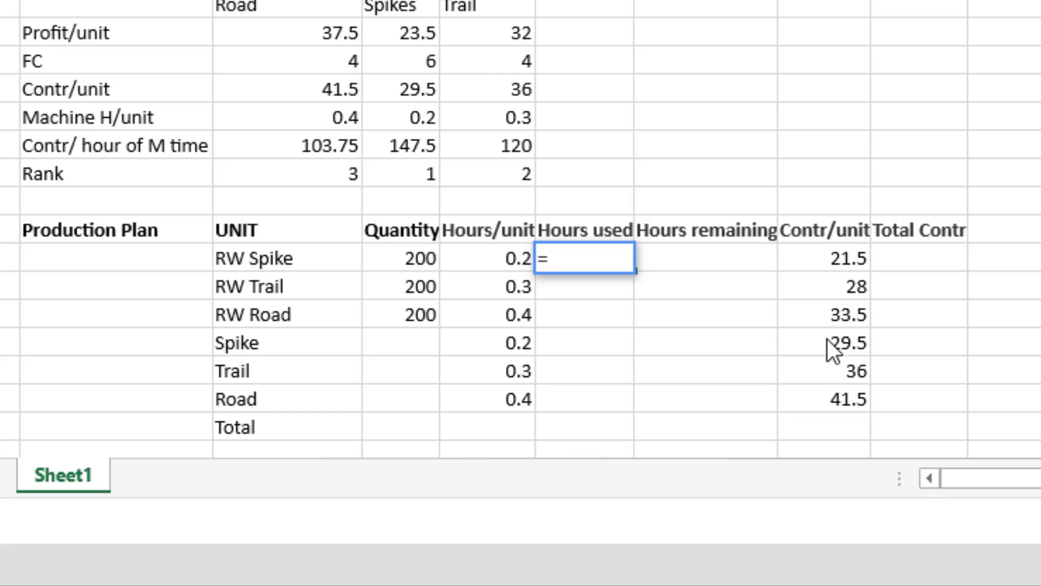
pyautogui.click(404, 255)
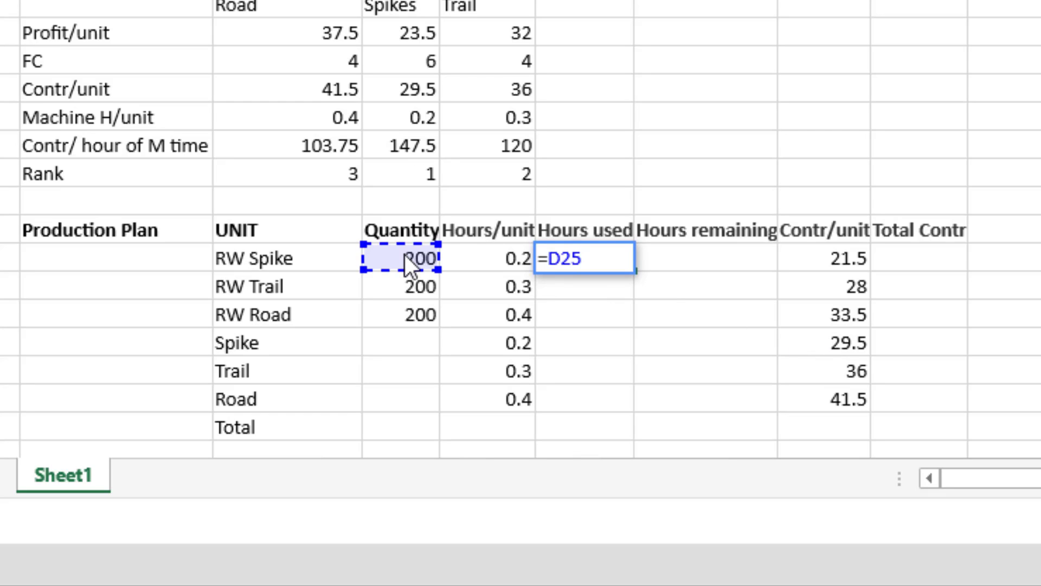
pyautogui.write('*')
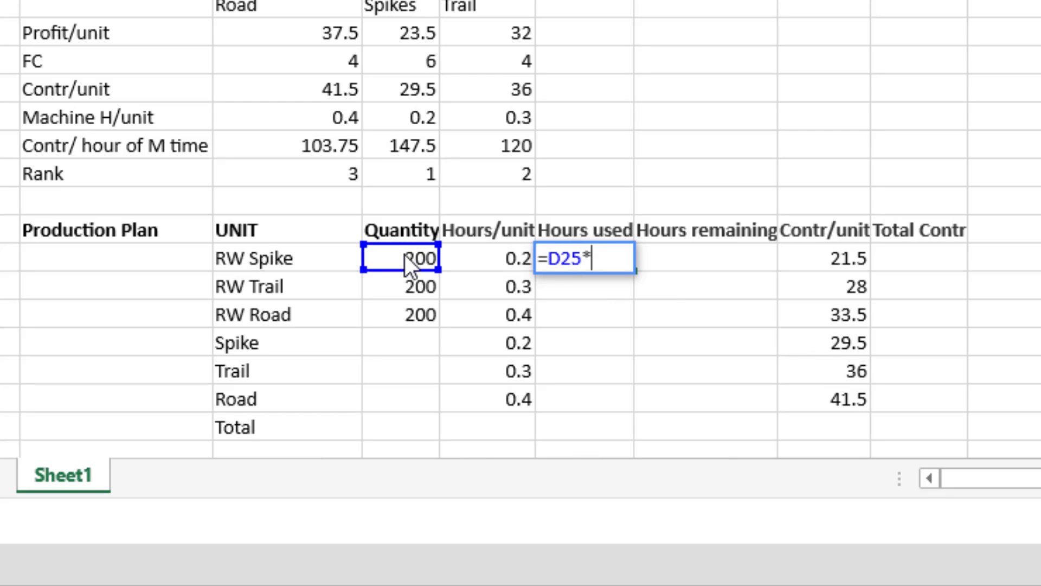
pyautogui.press('Right')
pyautogui.press('Left')
pyautogui.press('Left')
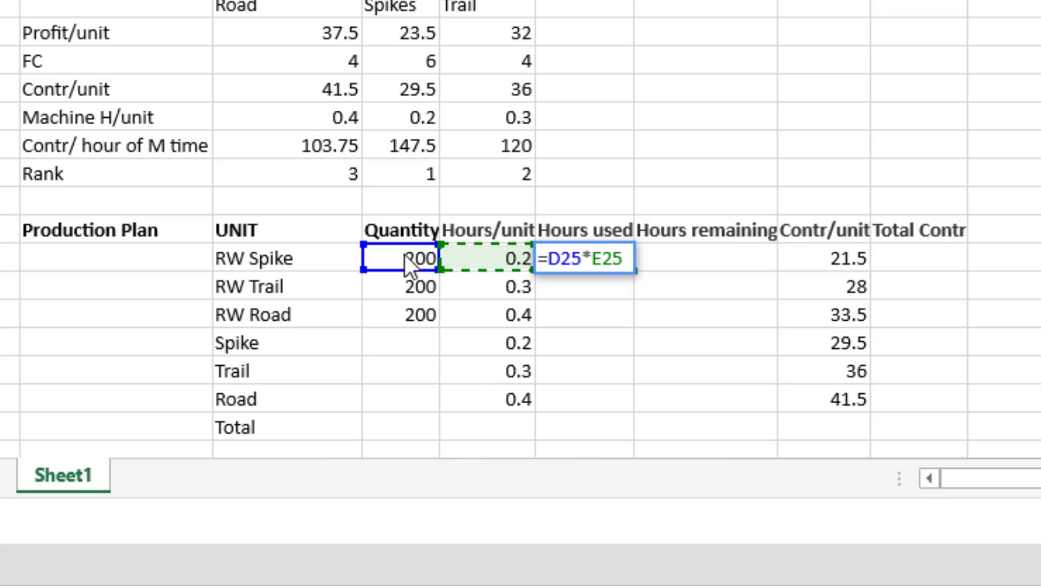
pyautogui.press('Return')
# Copy the Hours used formula from F25 to the RW Trail and RW Road rows in F26 and F27
pyautogui.press('Up')
pyautogui.hotkey('ctrl', 'c')
pyautogui.press('Down')
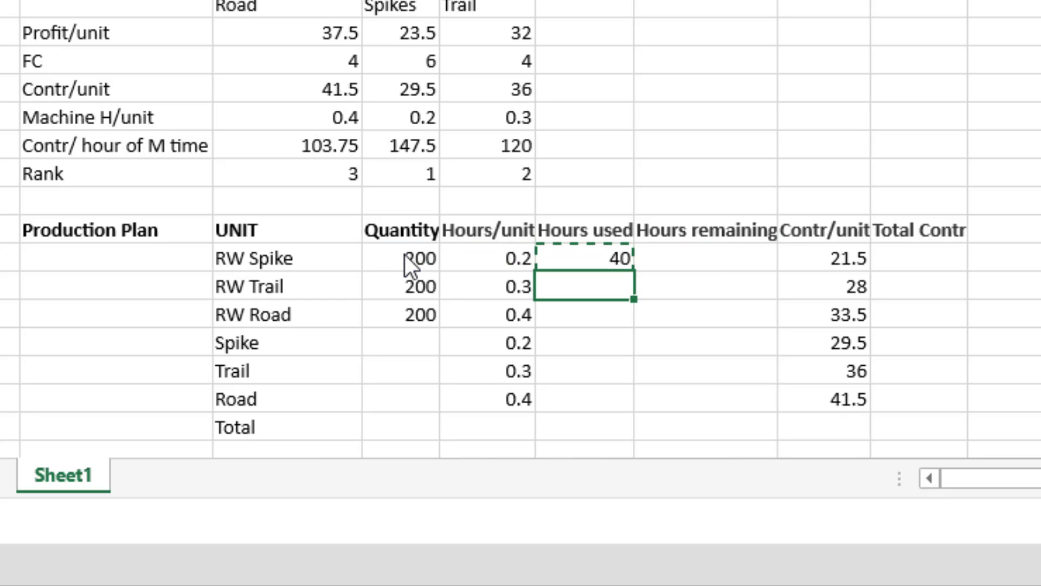
pyautogui.hotkey('ctrl', 'v')
pyautogui.press('Down')
pyautogui.hotkey('ctrl', 'v')
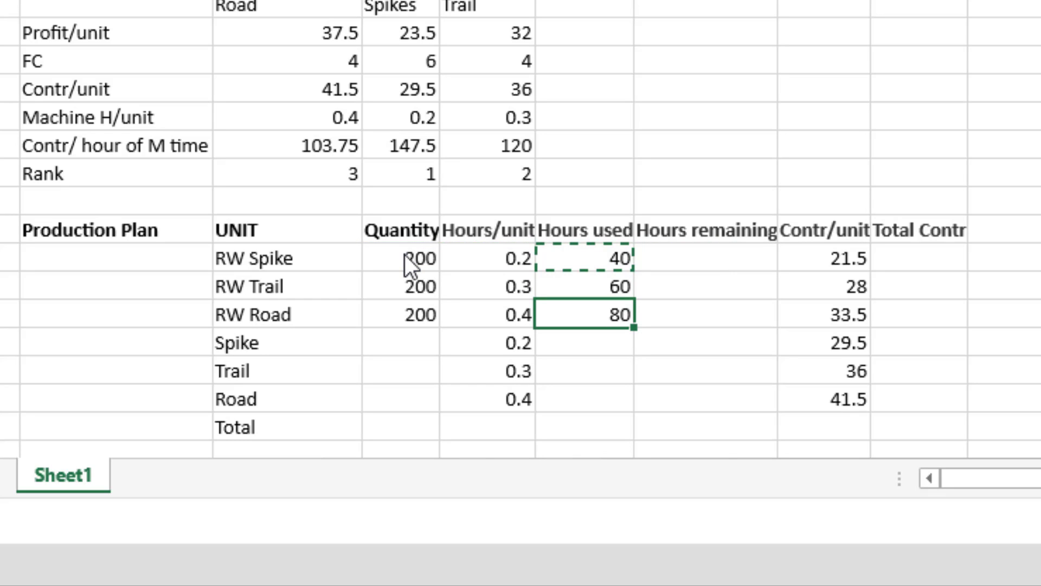
# Calculate the RW Spike Hours remaining in G25 with the formula =1815-F25
pyautogui.press('Up')
pyautogui.press('Up')
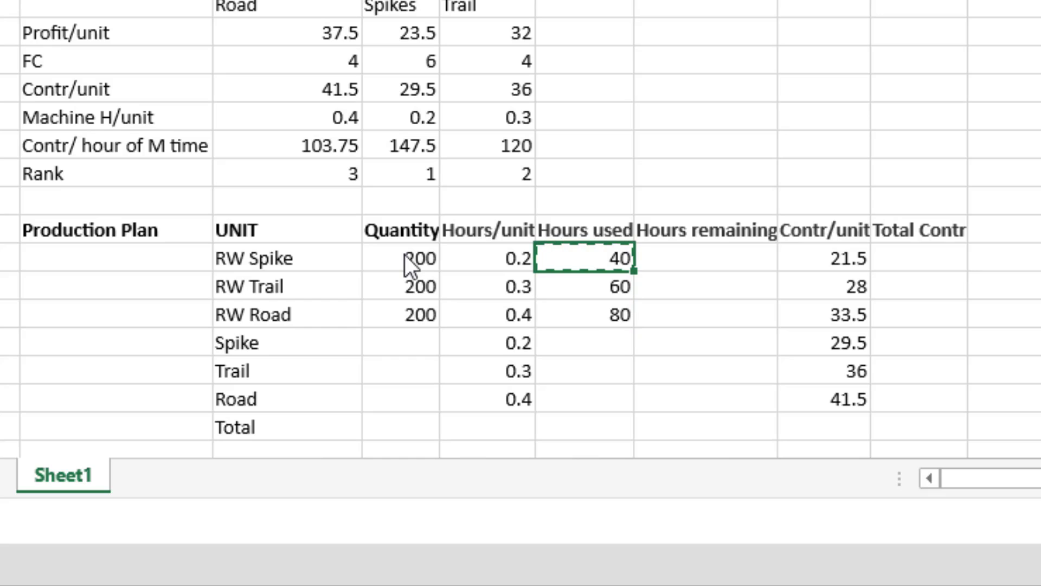
pyautogui.press('Right')
pyautogui.write('=')
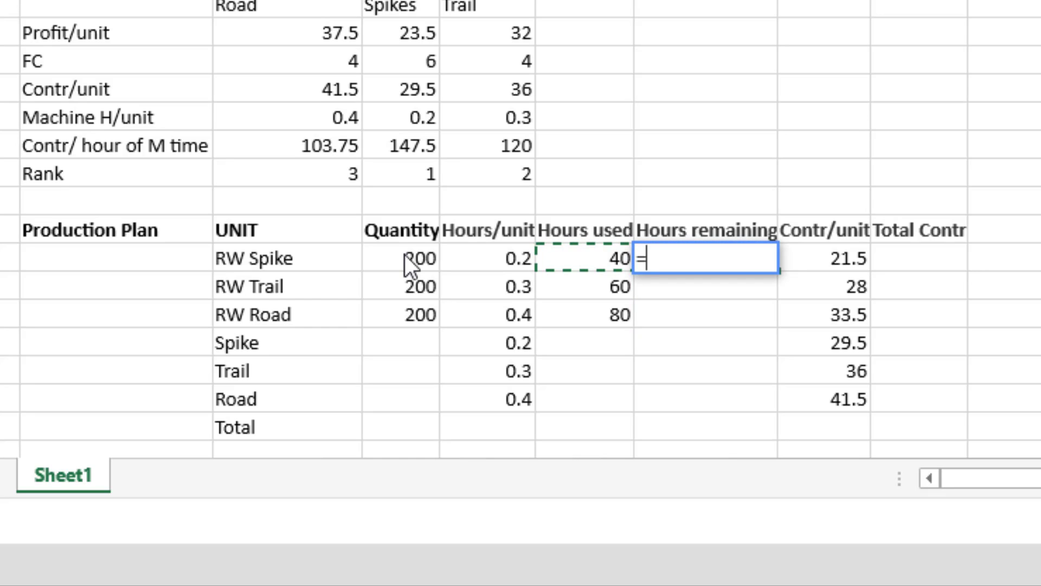
pyautogui.write('1815')
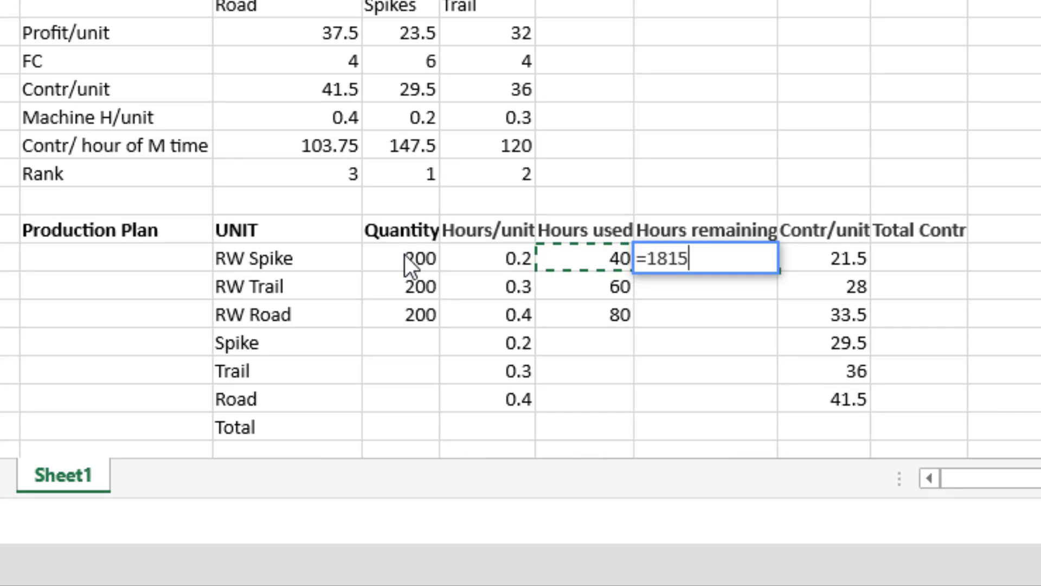
pyautogui.write('-')
pyautogui.click(584, 264)
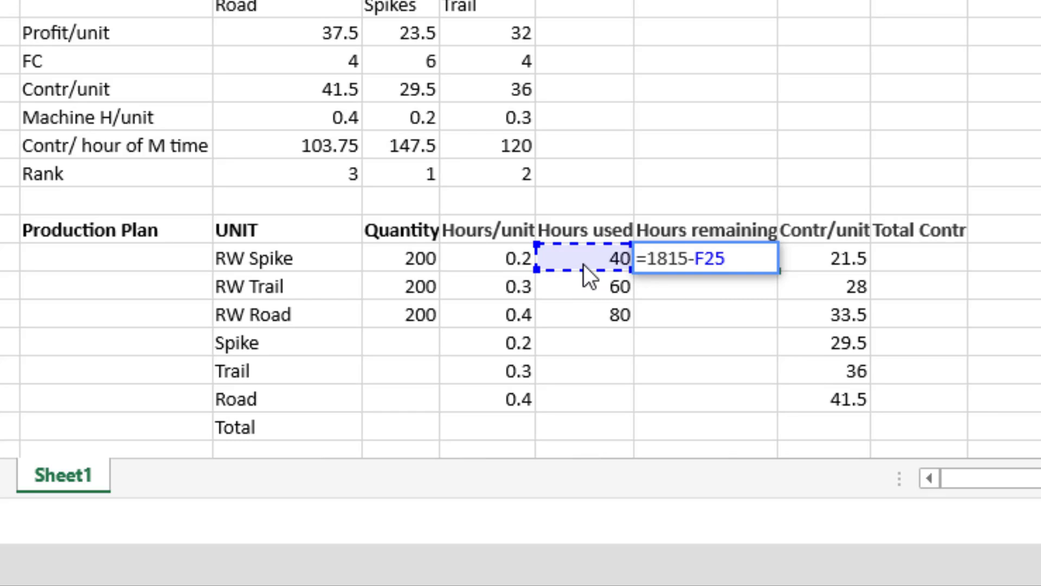
pyautogui.press('Return')
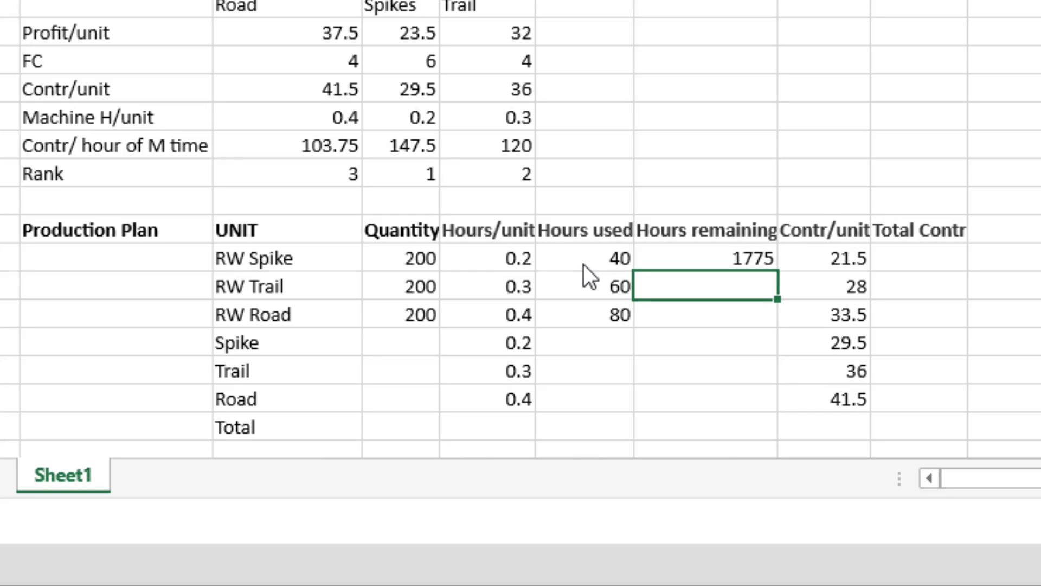
# Calculate the RW Trail Hours remaining in G26 with =G25-F26 and fill the formula down to the Road row in G30
pyautogui.write('=')
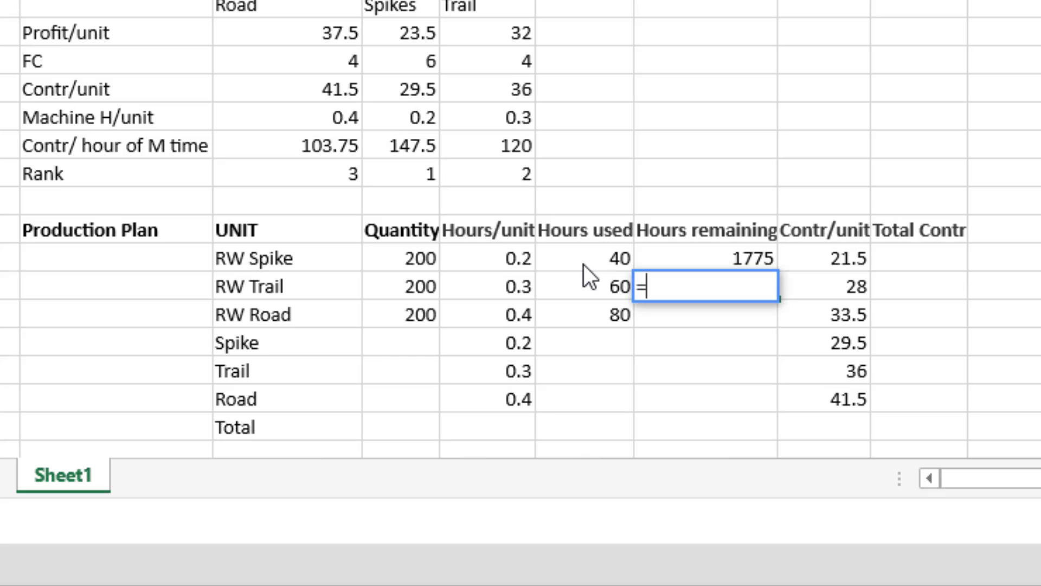
pyautogui.click(738, 258)
pyautogui.write('-')
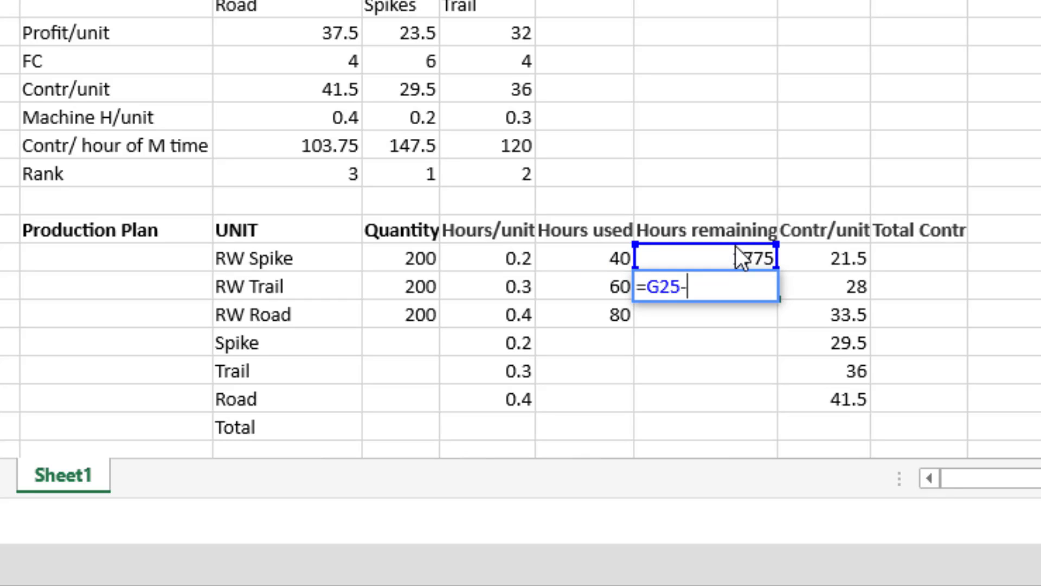
pyautogui.click(591, 288)
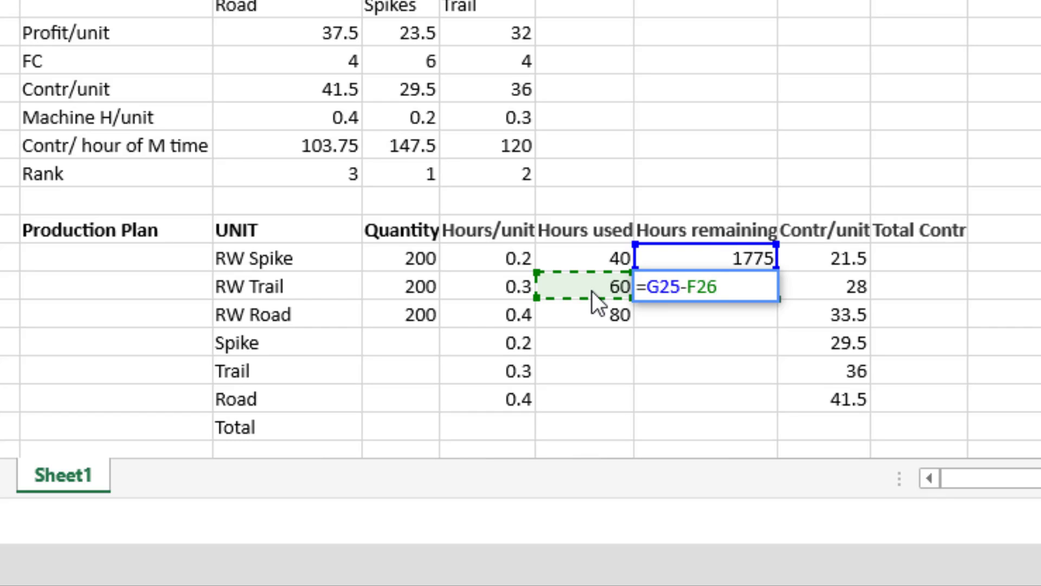
pyautogui.press('Return')
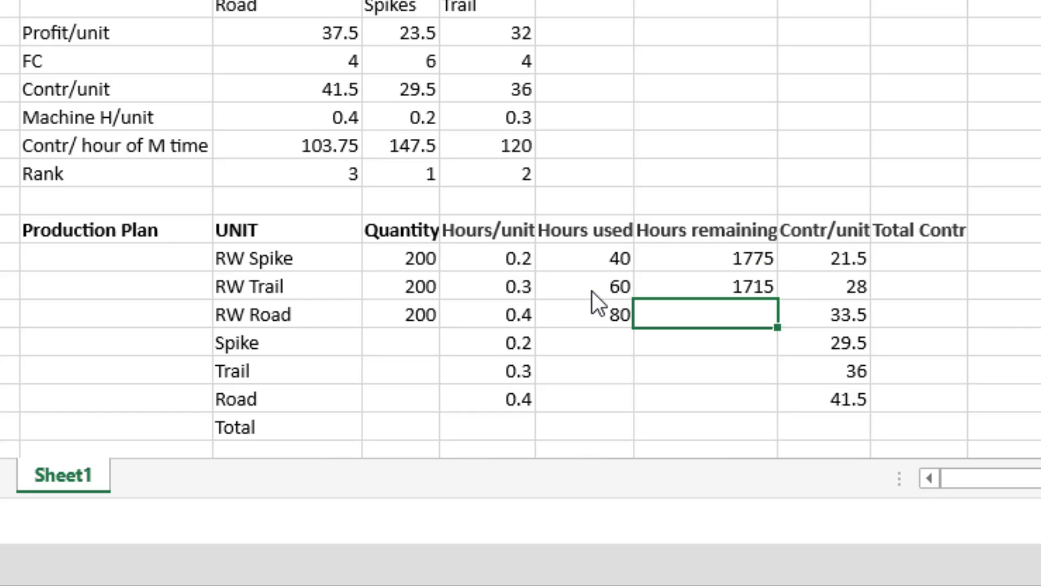
pyautogui.press('Up')
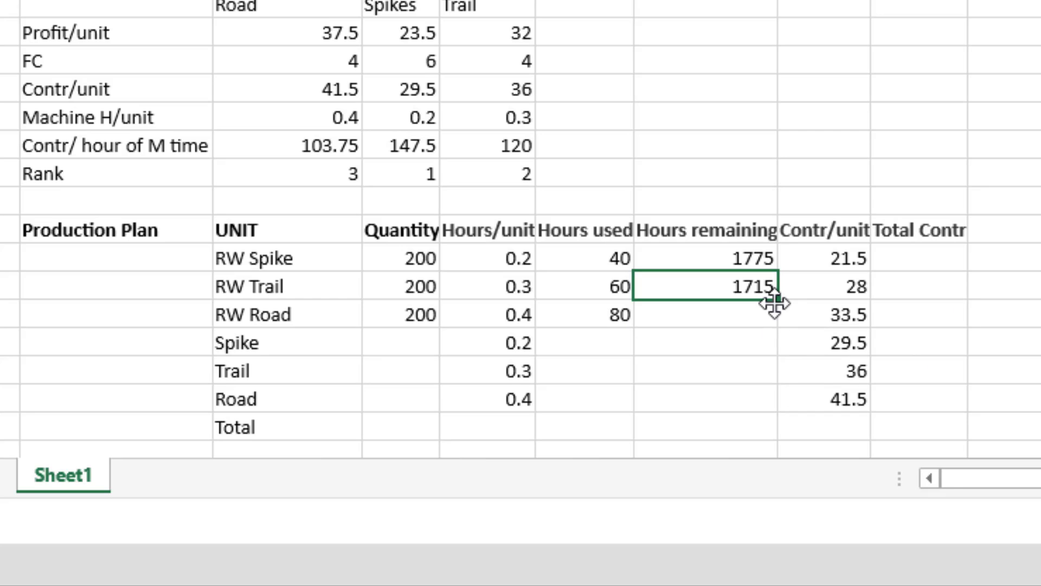
pyautogui.moveTo(774, 304); pyautogui.dragTo(764, 389)
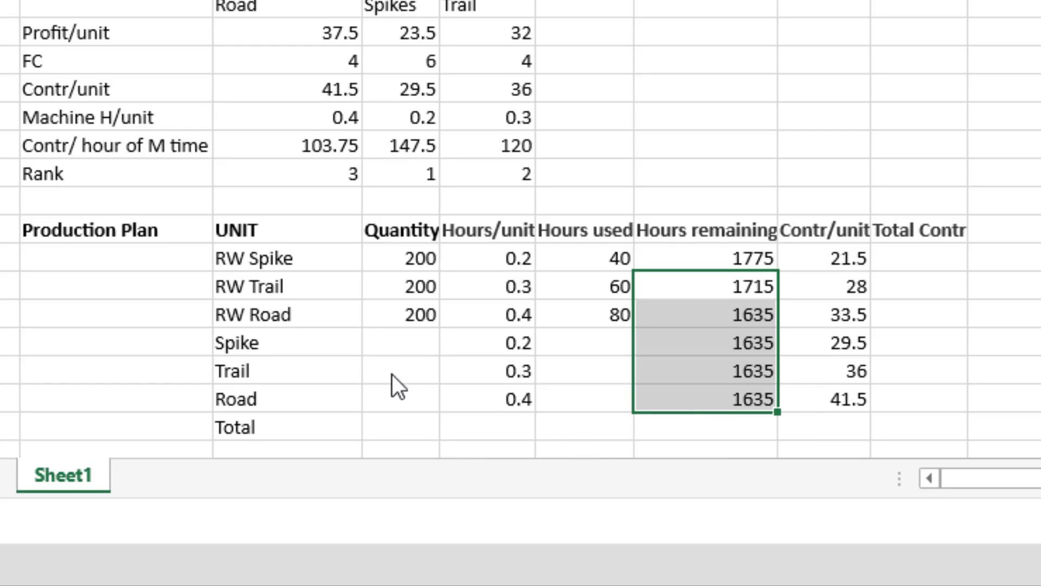
# Enter the basic product quantities: 1400 for Spike in D28 and 1650 for Trail in D29
pyautogui.click(403, 347)
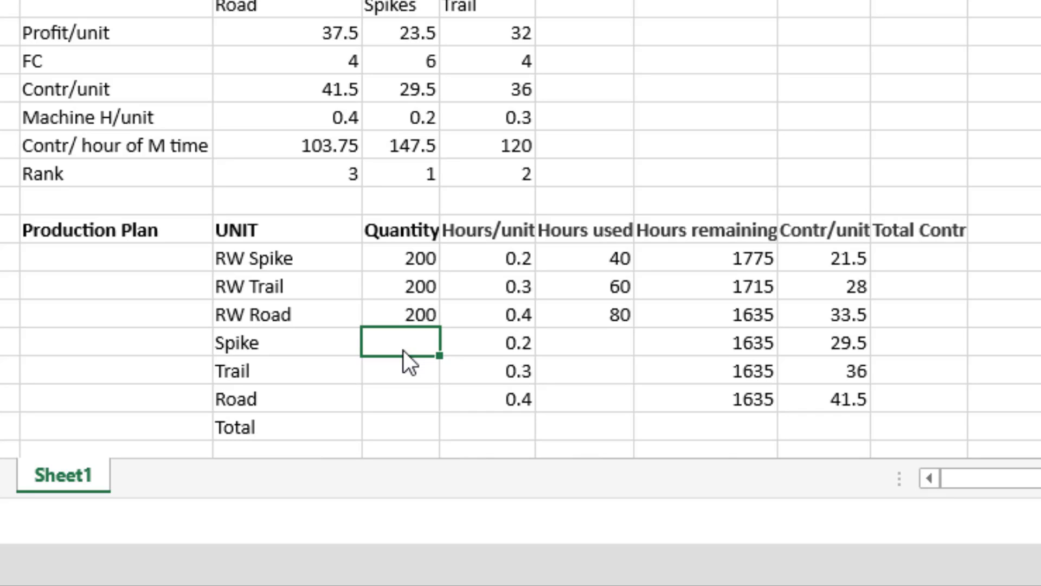
pyautogui.write('1400')
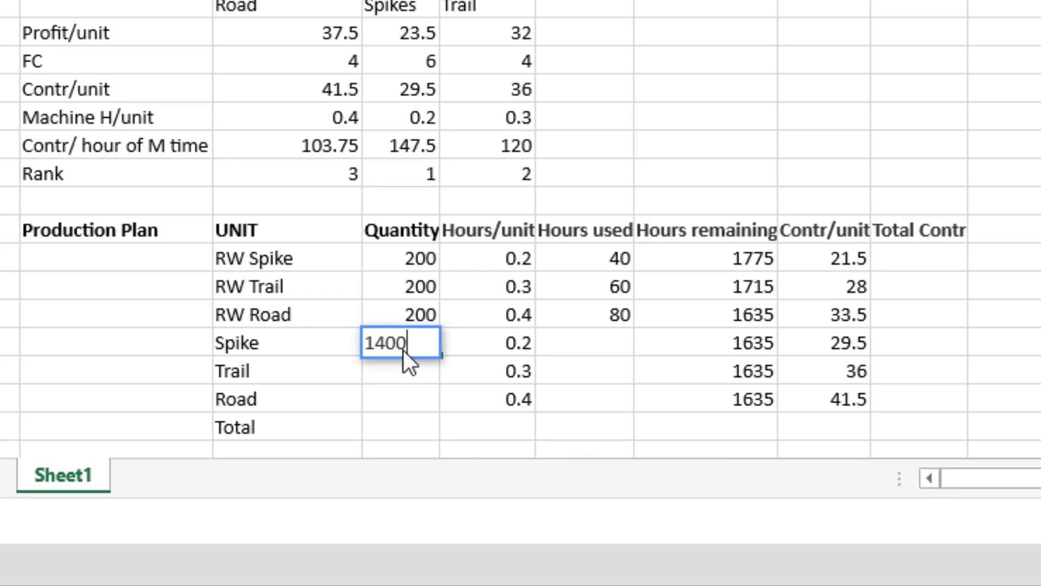
pyautogui.press('Return')
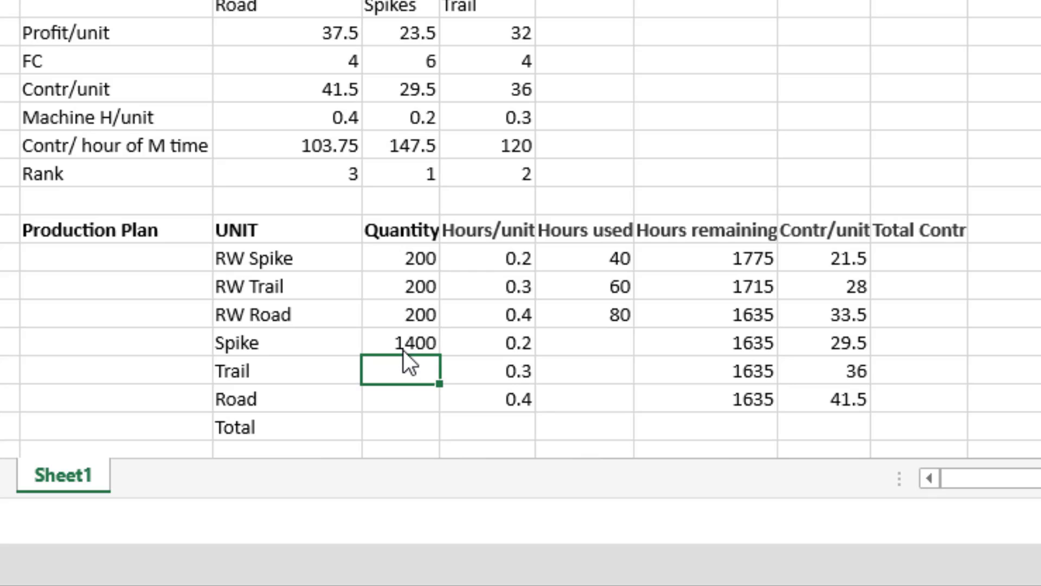
pyautogui.write('1650')
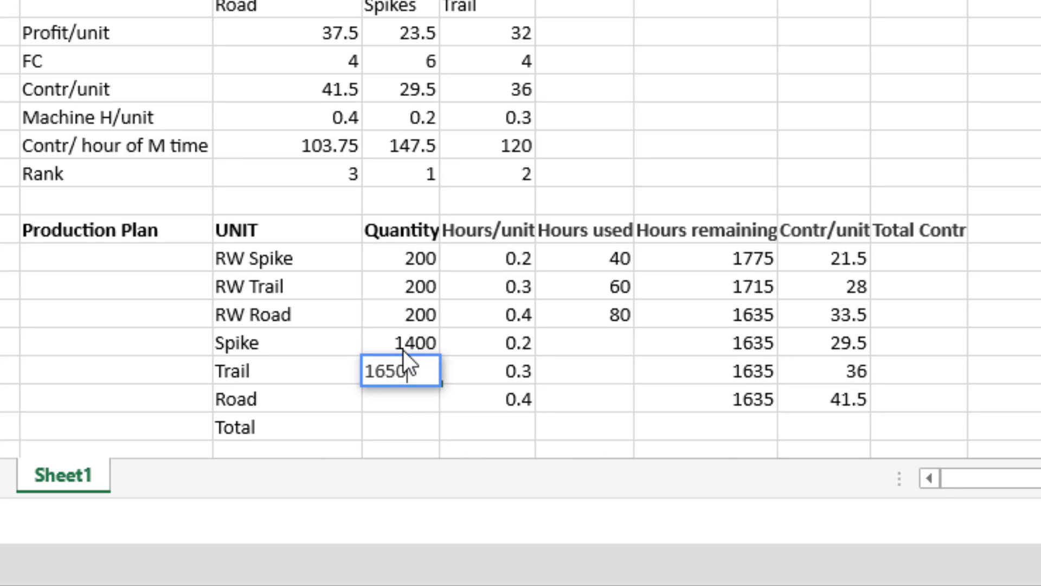
pyautogui.press('Return')
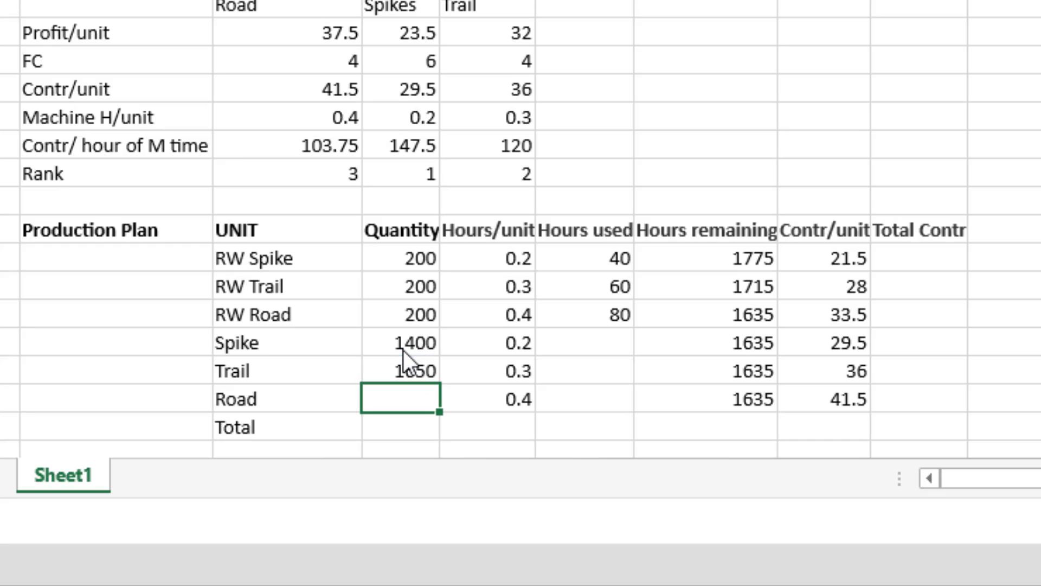
# Fill the Hours used formula from F27 down to the basic Spike, Trail and Road rows in F28:F30
pyautogui.press('Up')
pyautogui.press('Up')
pyautogui.press('Up')
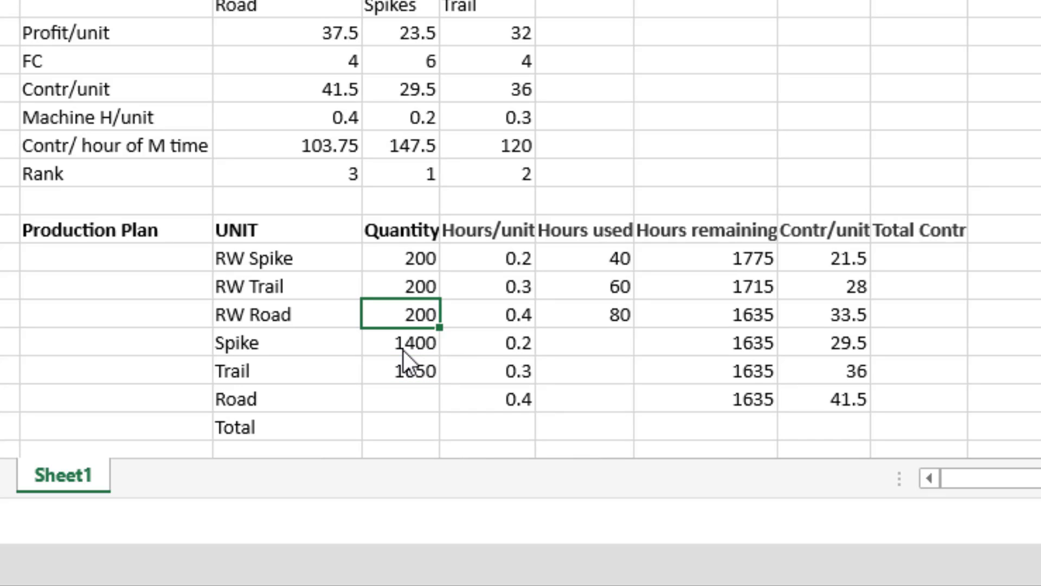
pyautogui.press('Right')
pyautogui.press('Right')
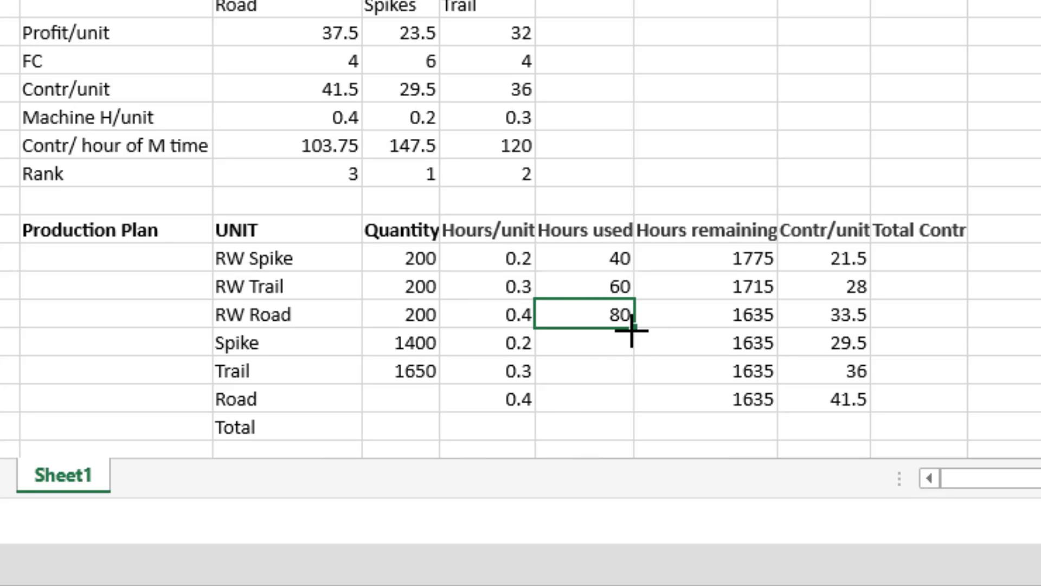
pyautogui.moveTo(632, 331); pyautogui.dragTo(627, 393)
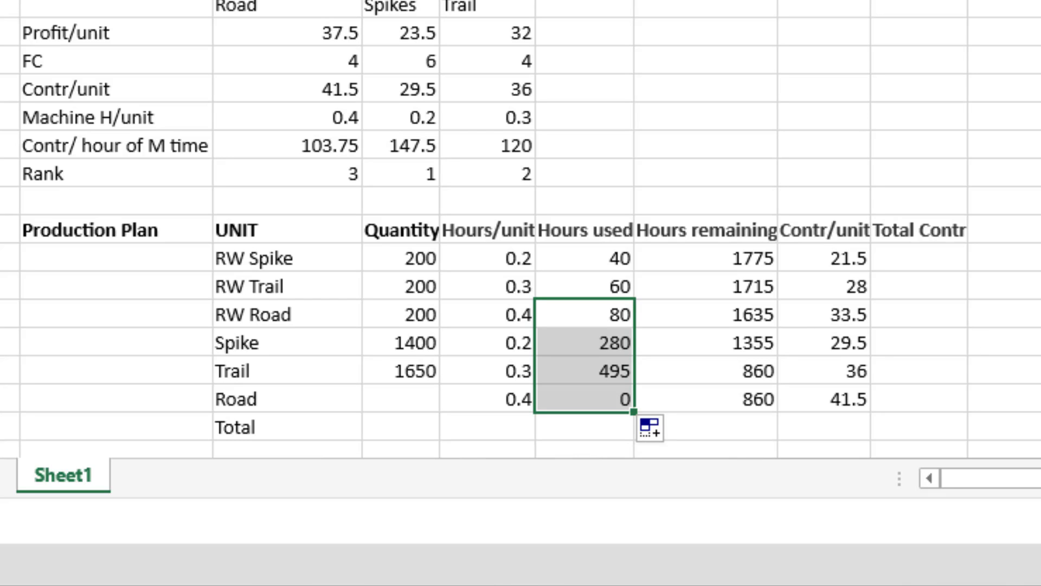
# Calculate the basic Road quantity in D30 with the formula =G29/E30
pyautogui.click(396, 400)
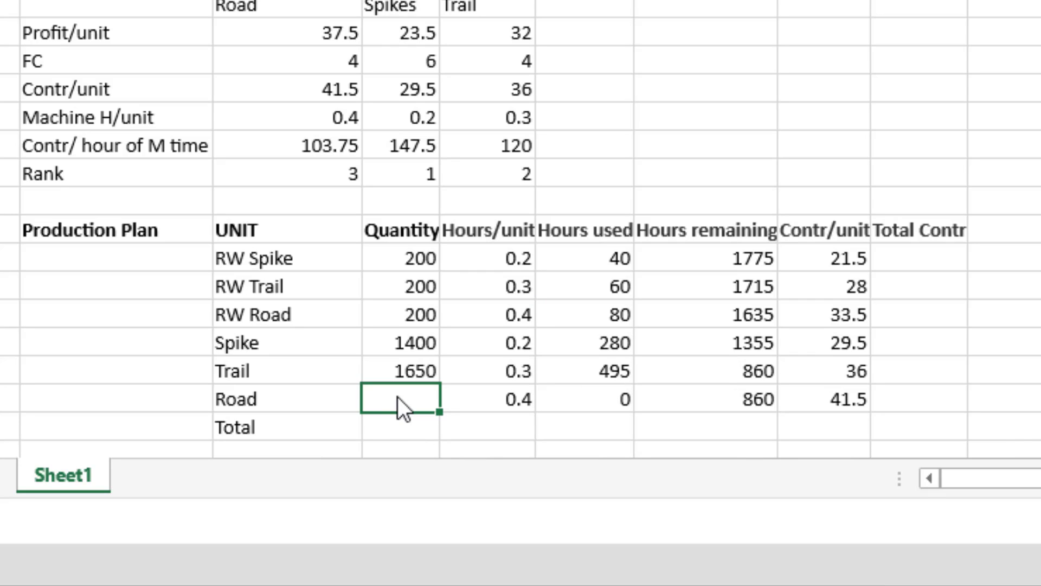
pyautogui.write('=')
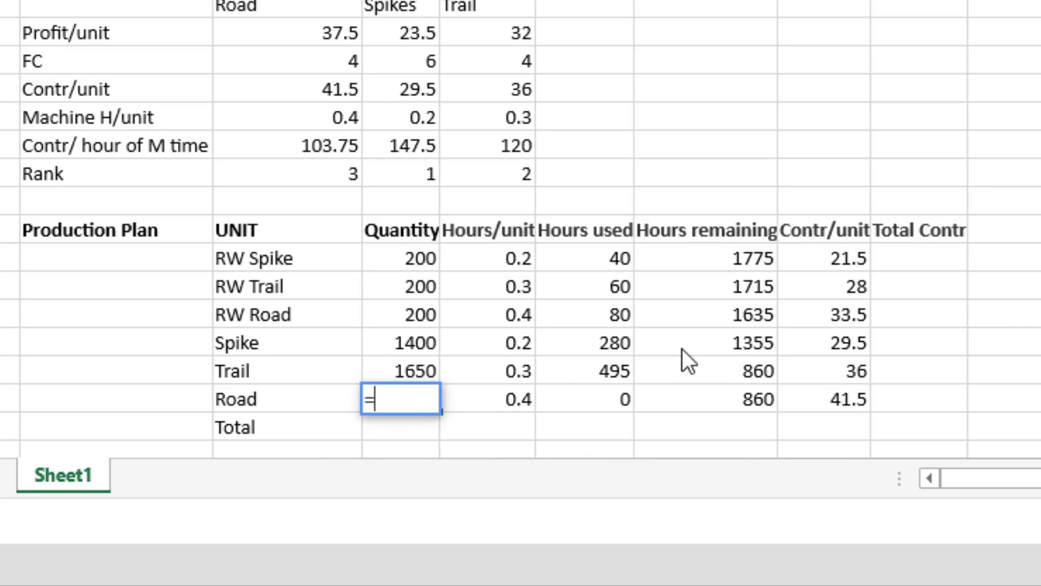
pyautogui.click(723, 375)
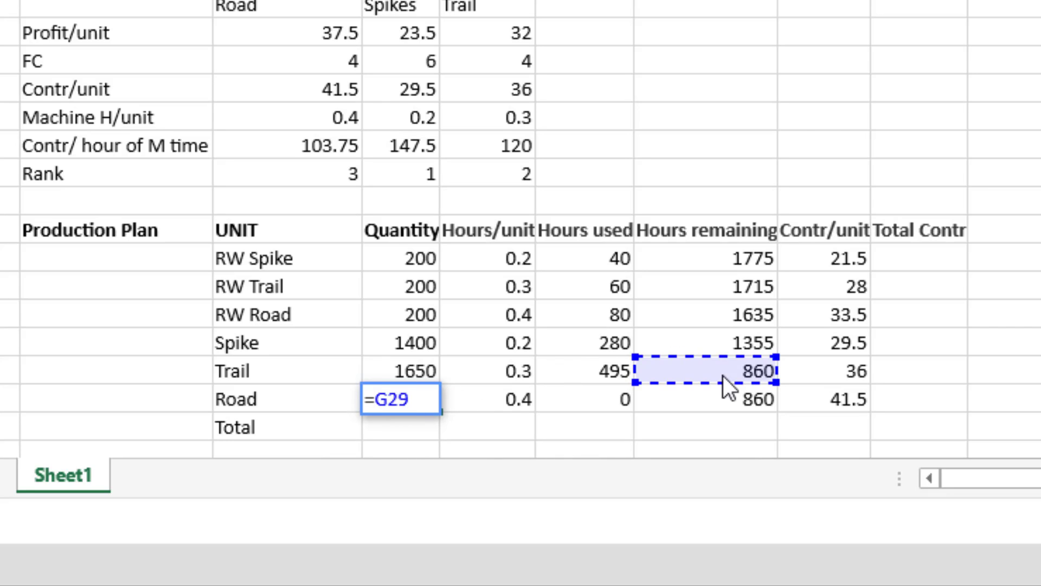
pyautogui.write('/')
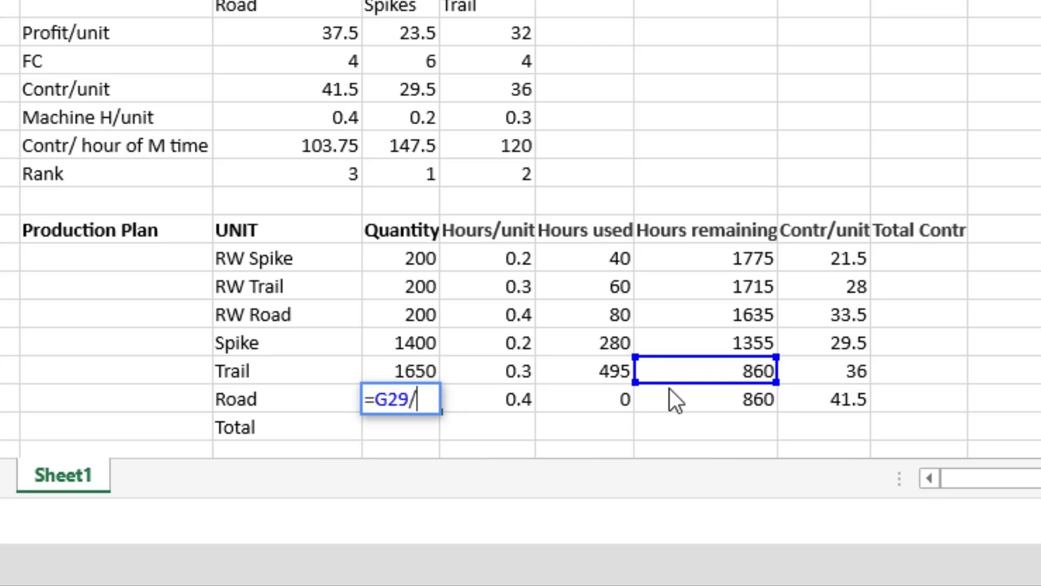
pyautogui.click(527, 402)
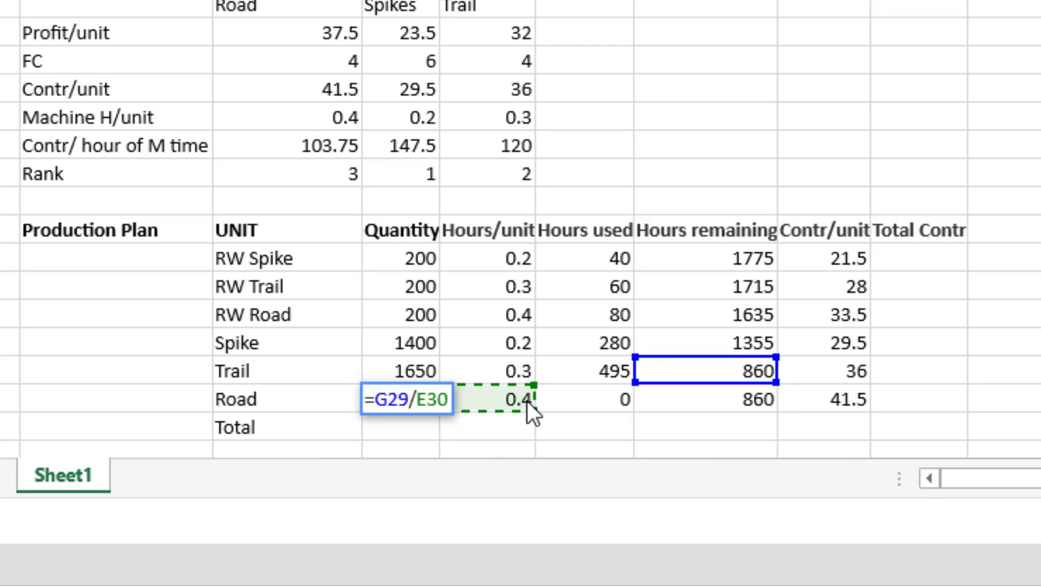
pyautogui.press('Return')
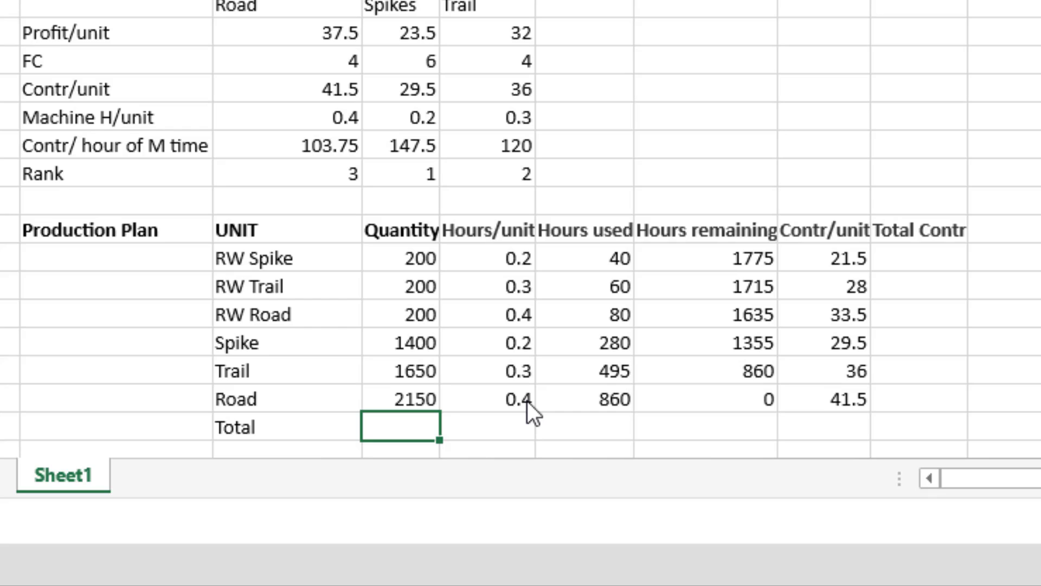
# Try =D30*E30 as the Road Hours remaining in G30, and refill the cell with the Trail row's formula from G29
pyautogui.press('Up')
pyautogui.press('Right')
pyautogui.press('Right')
pyautogui.press('Right')
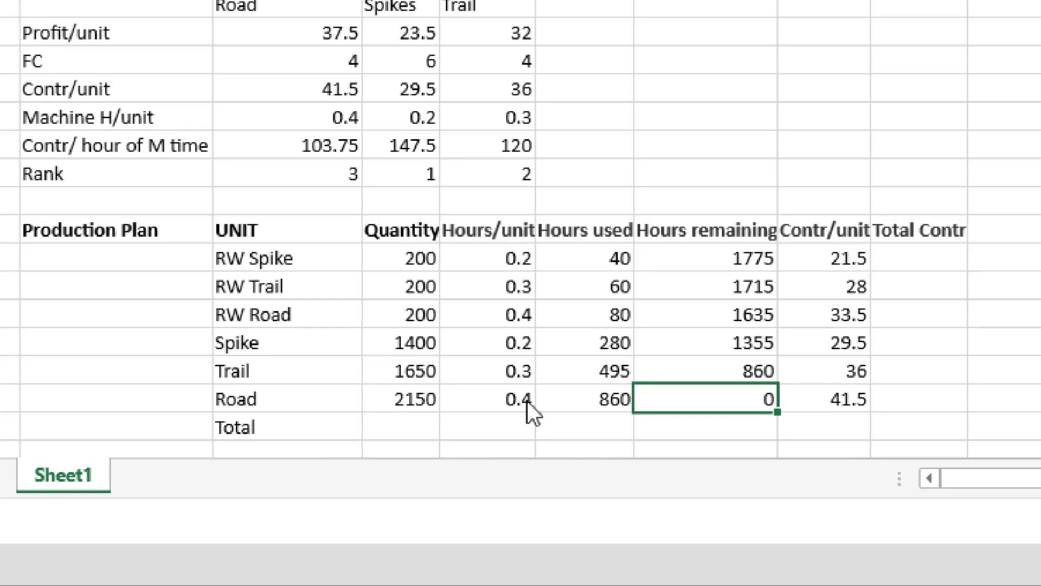
pyautogui.write('=')
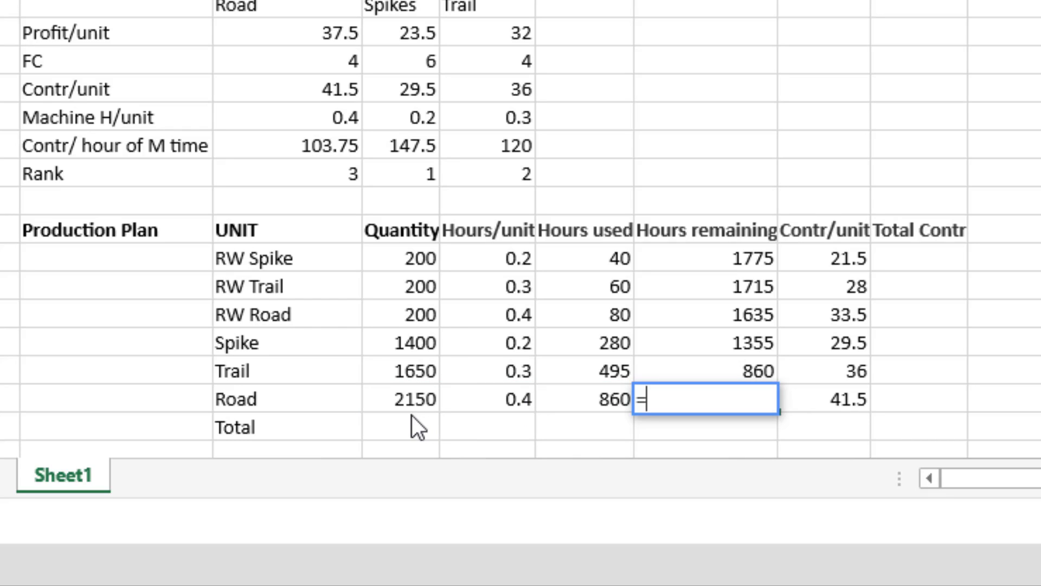
pyautogui.click(411, 398)
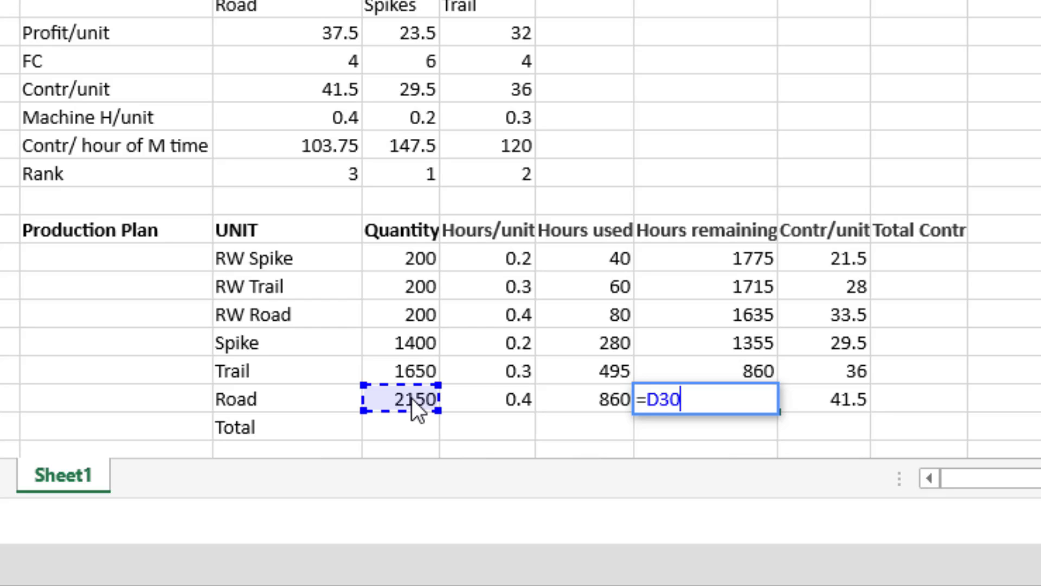
pyautogui.write('*')
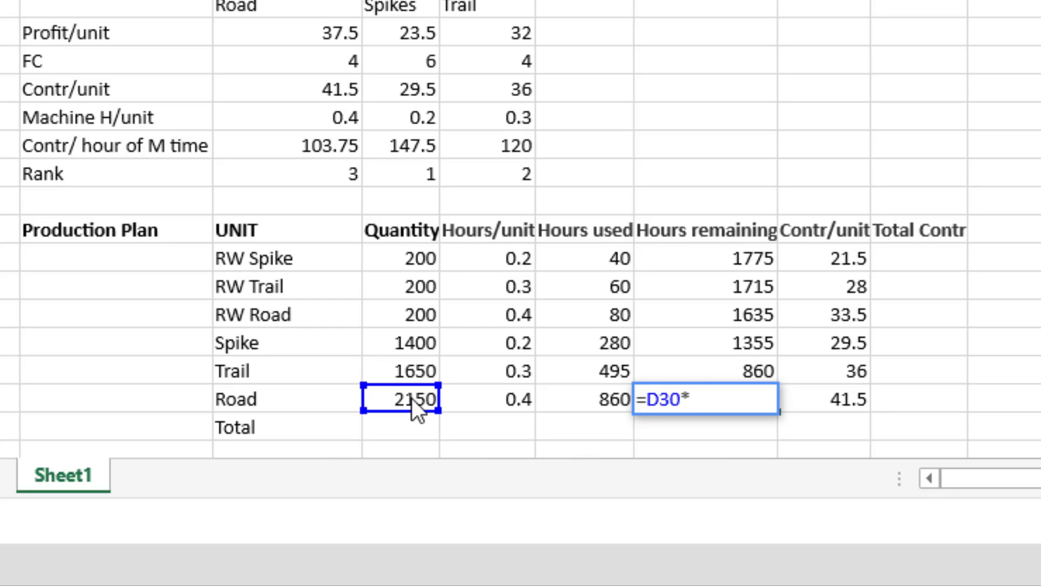
pyautogui.click(521, 396)
pyautogui.press('Return')
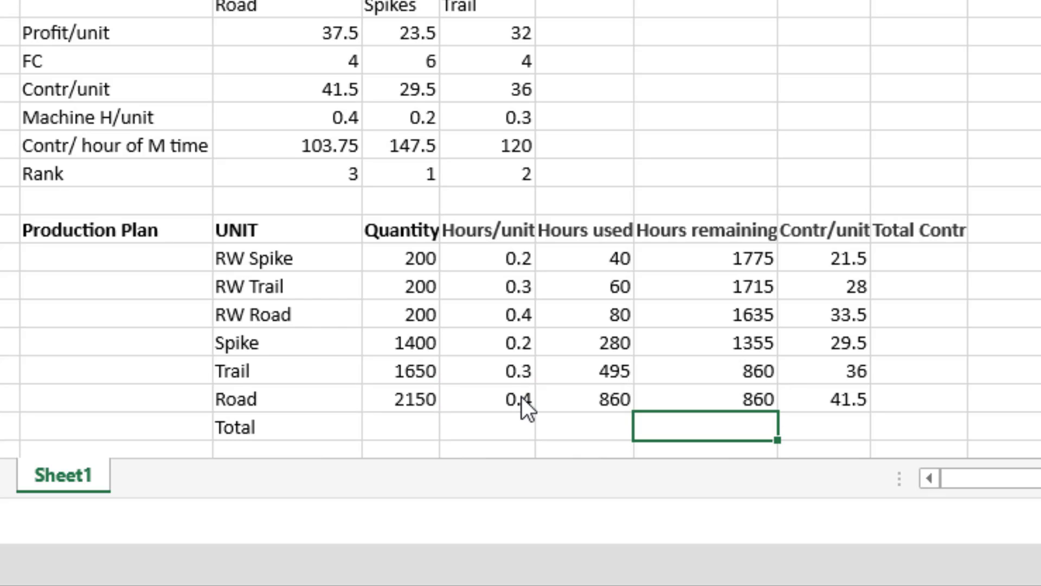
pyautogui.click(762, 378)
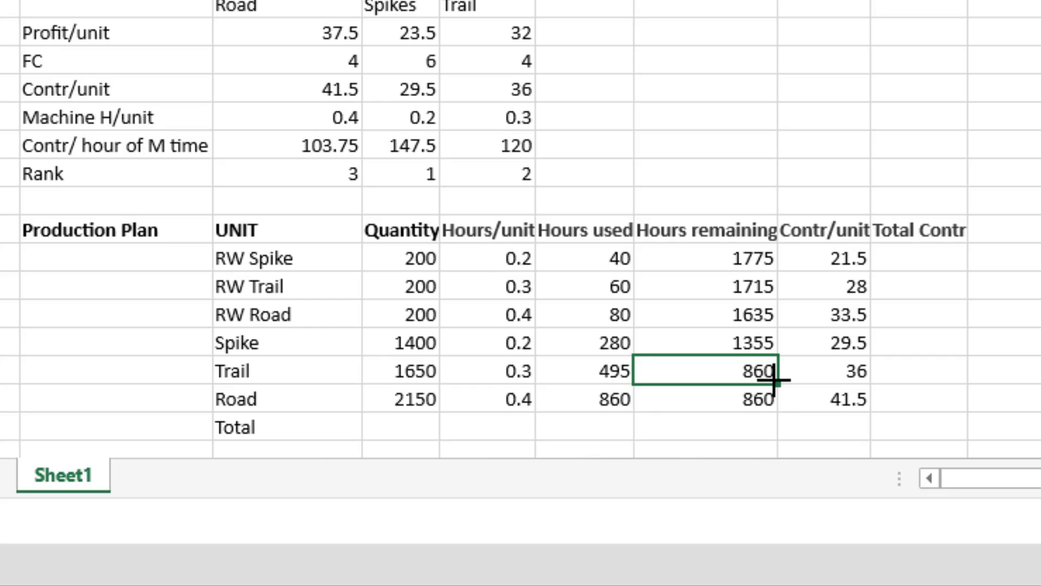
pyautogui.moveTo(772, 382); pyautogui.dragTo(753, 430)
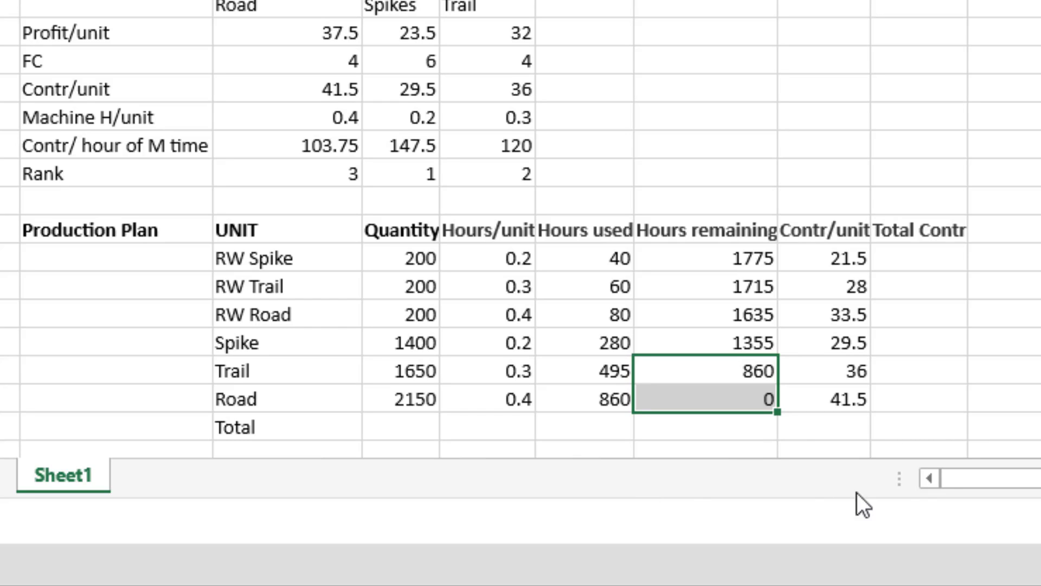
# Calculate the RW Spike Total Contr in I25 with the formula =D25*H25
pyautogui.click(928, 259)
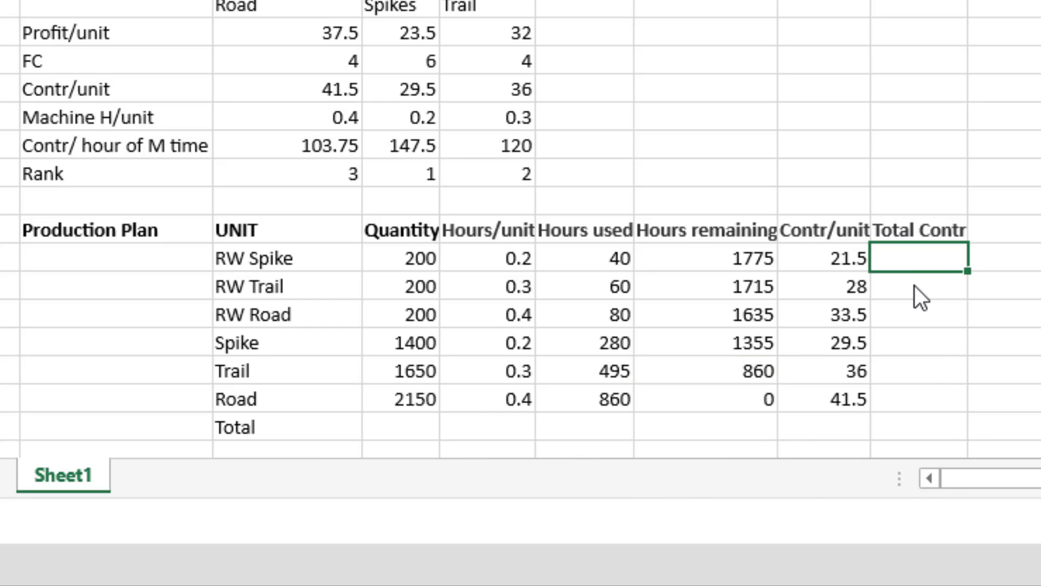
pyautogui.write('=')
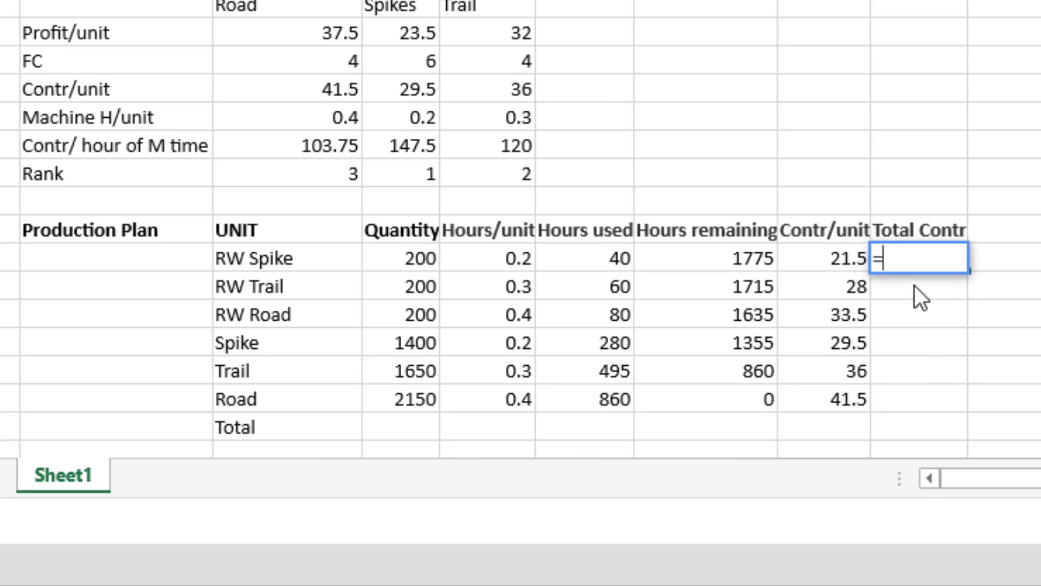
pyautogui.click(416, 259)
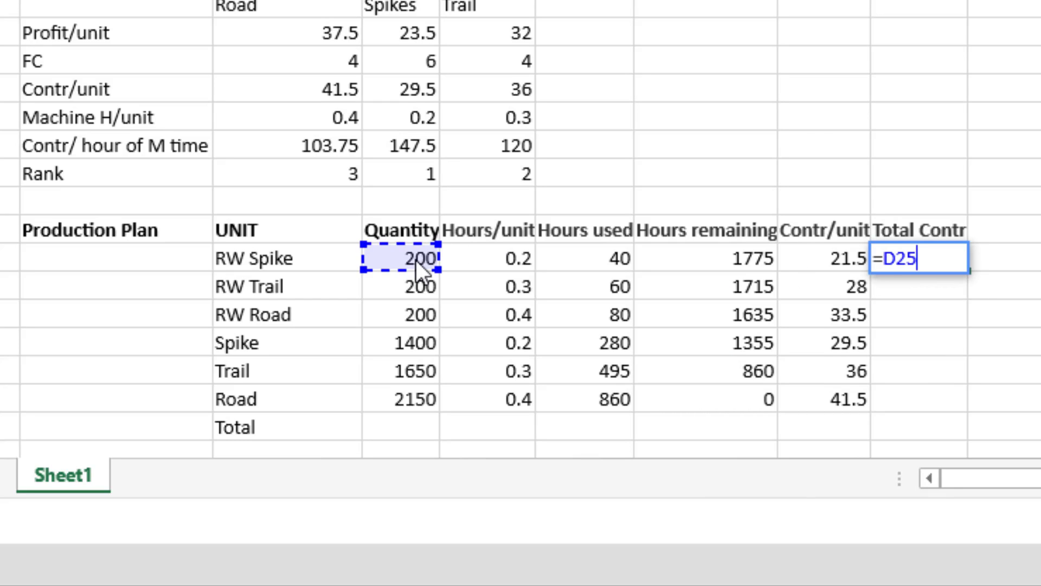
pyautogui.write('*')
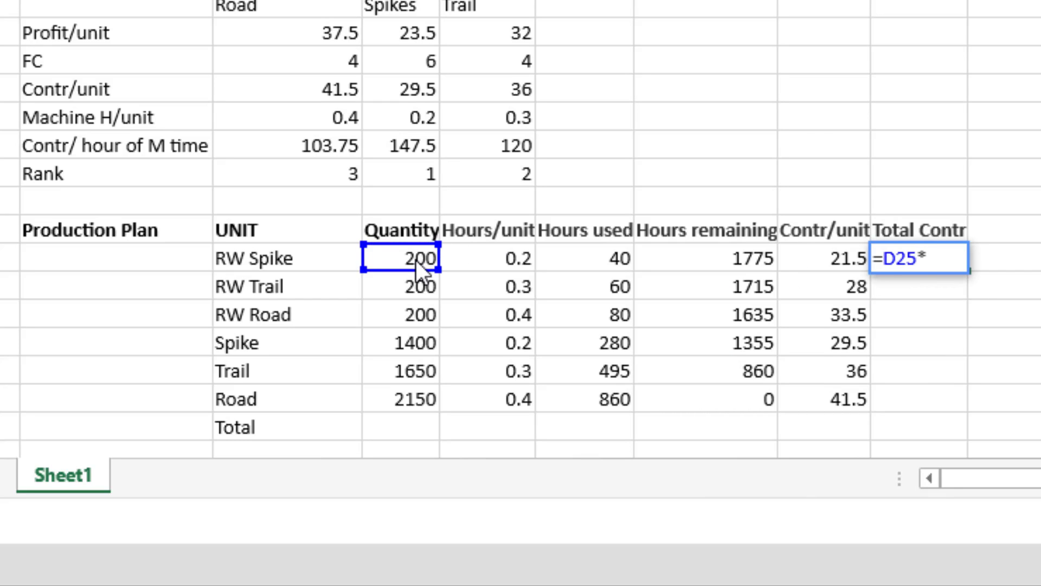
pyautogui.click(822, 256)
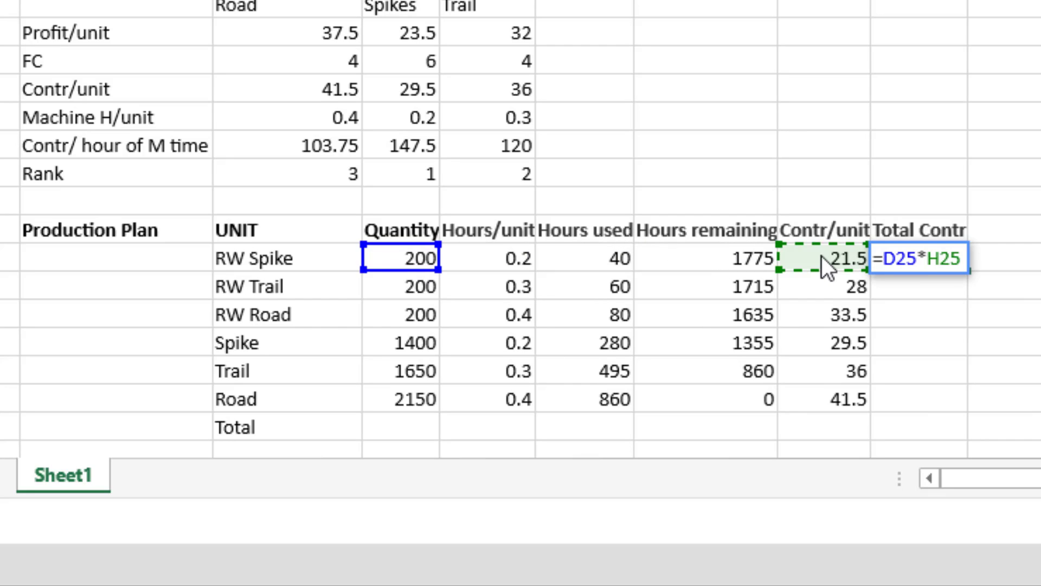
pyautogui.press('Return')
pyautogui.press('Up')
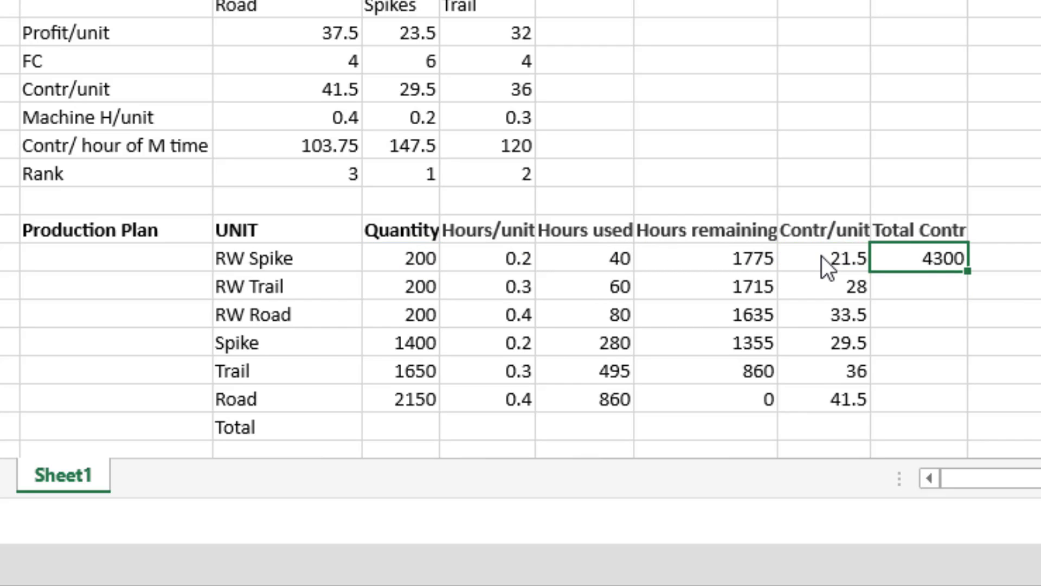
# Copy the Total Contr formula from I25 down through the remaining product rows to Road in I30
pyautogui.hotkey('ctrl', 'c')
pyautogui.press('Down')
pyautogui.hotkey('ctrl', 'v')
pyautogui.press('Down')
pyautogui.hotkey('ctrl', 'v')
pyautogui.press('Down')
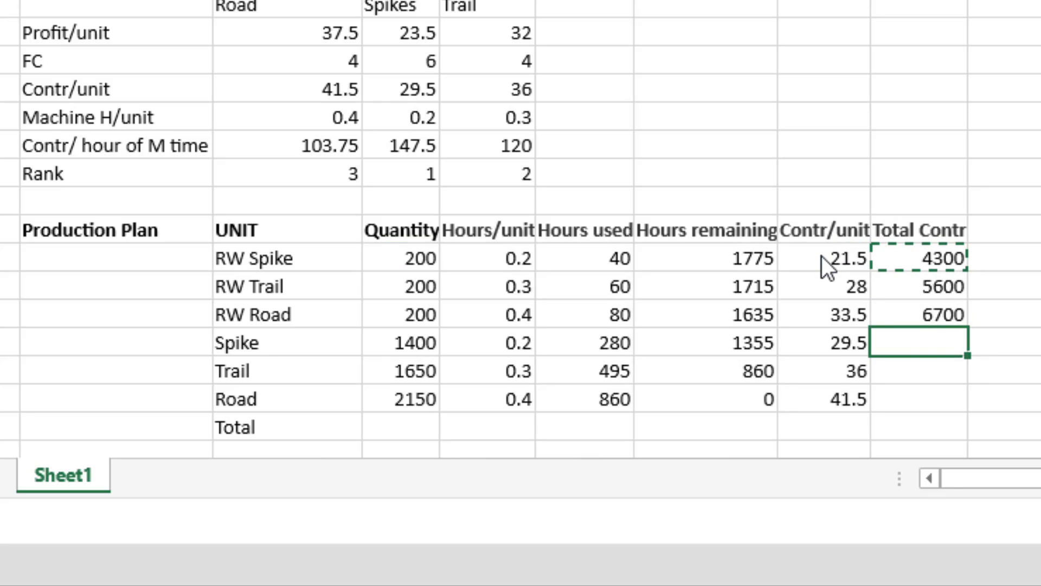
pyautogui.click(952, 316)
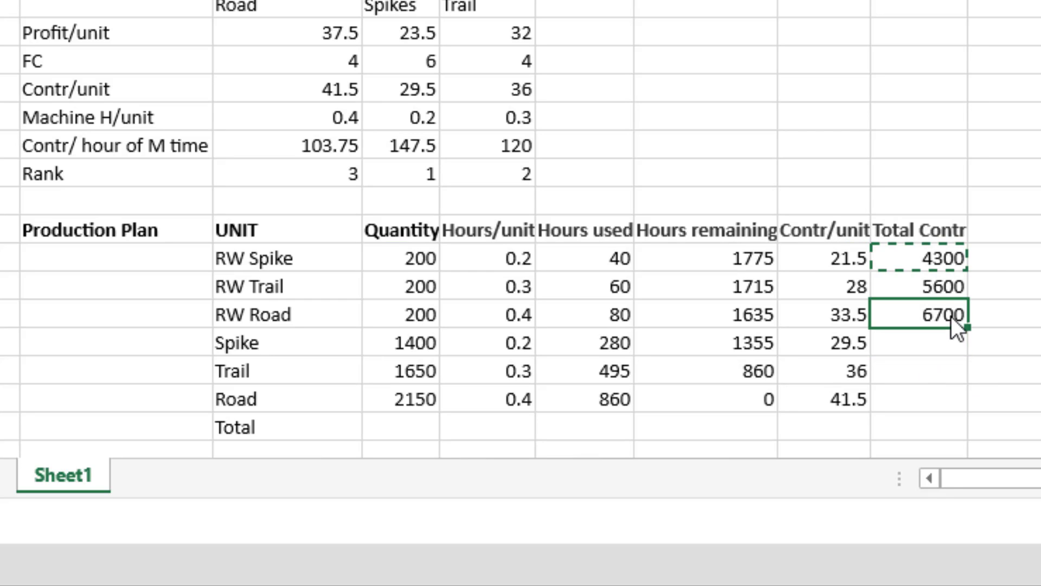
pyautogui.click(952, 276)
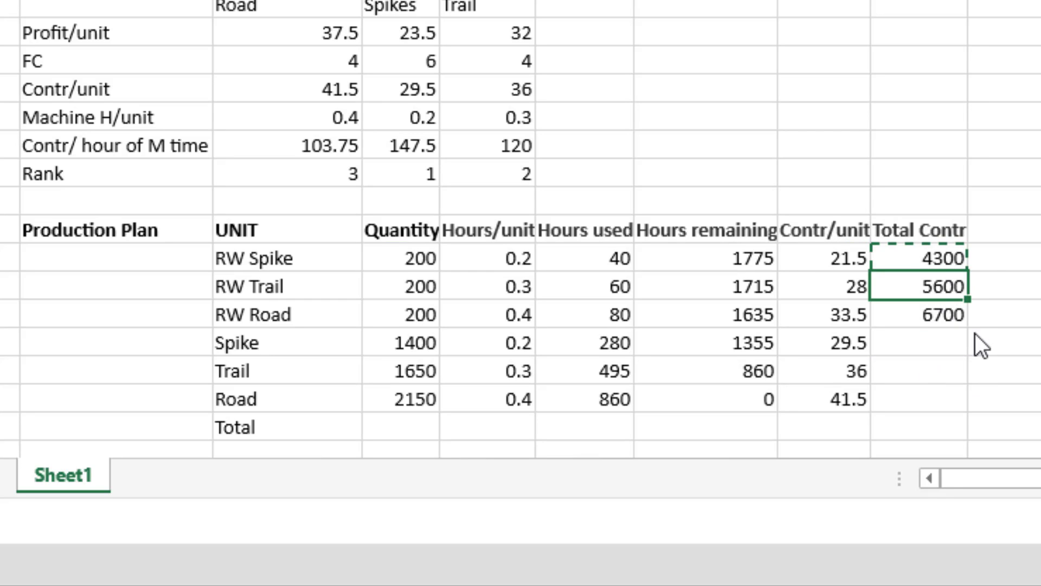
pyautogui.click(958, 320)
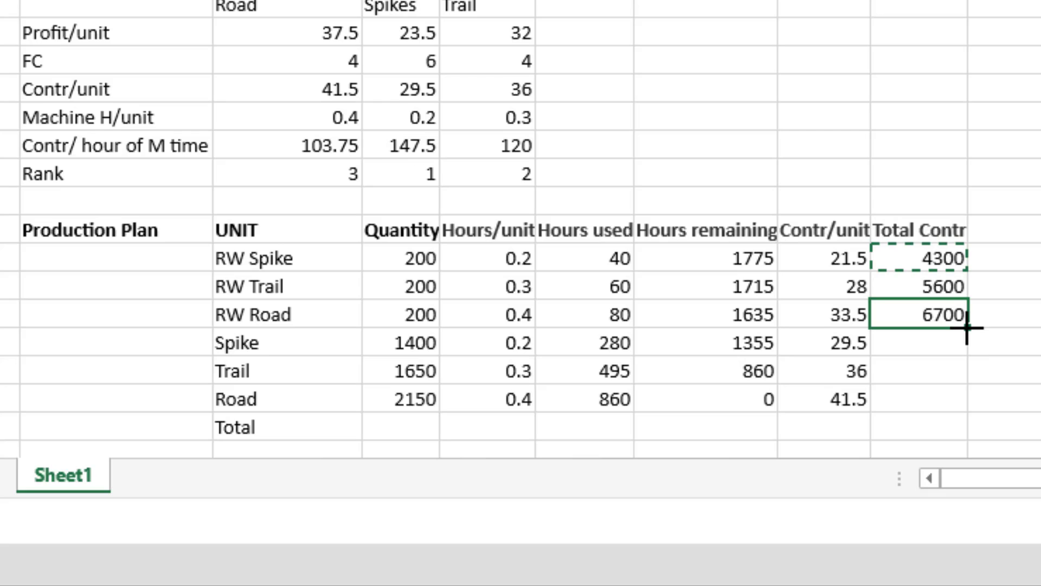
pyautogui.moveTo(967, 328); pyautogui.dragTo(968, 398)
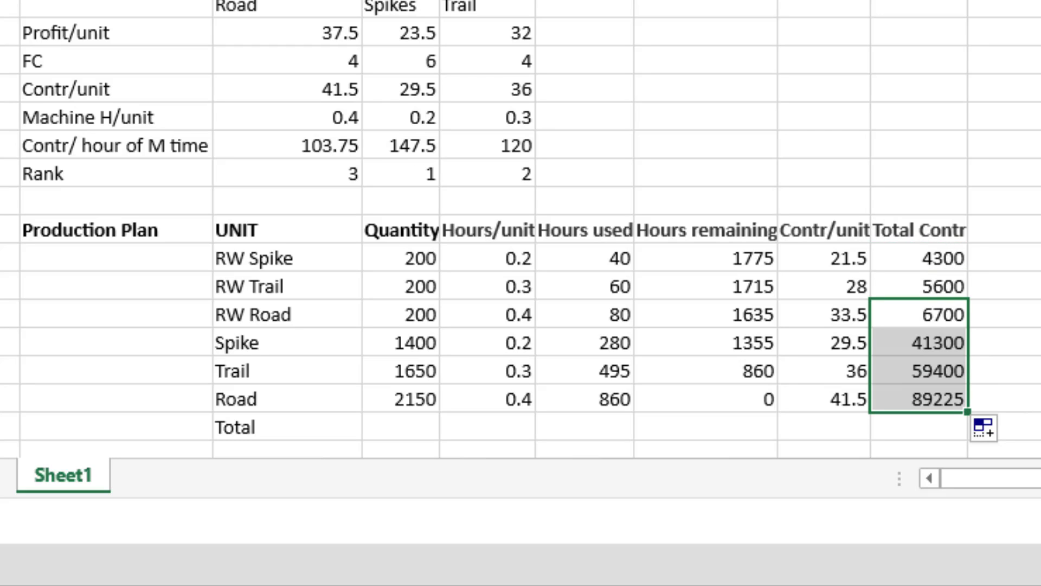
# Sum the Total Contr column in the Total row, I31, with the formula =sum(I25:I30)
pyautogui.scroll(-3, 510, 222)
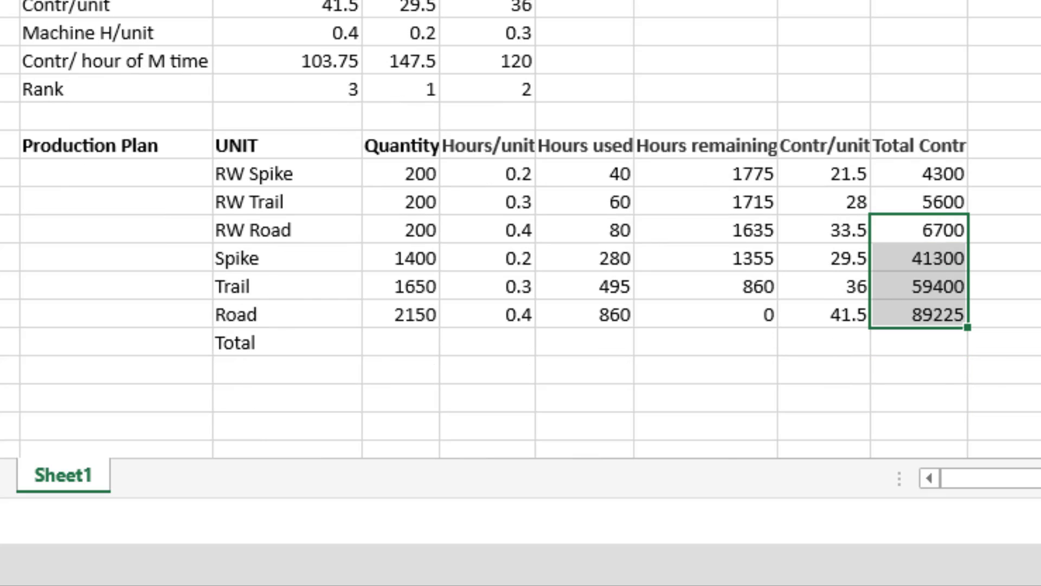
pyautogui.click(936, 355)
pyautogui.write('=sum(')
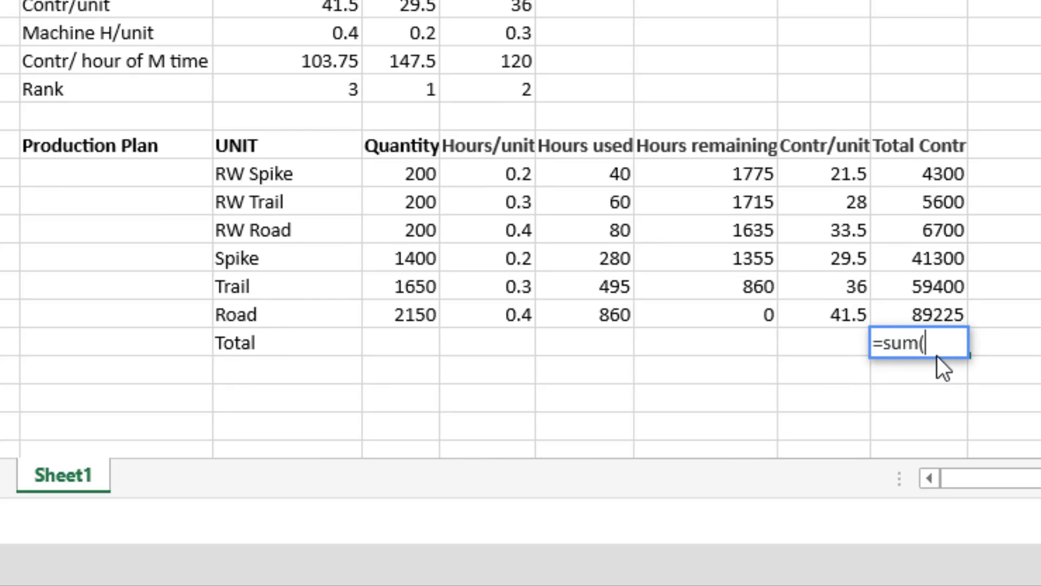
pyautogui.moveTo(925, 176); pyautogui.dragTo(938, 302)
pyautogui.write(')')
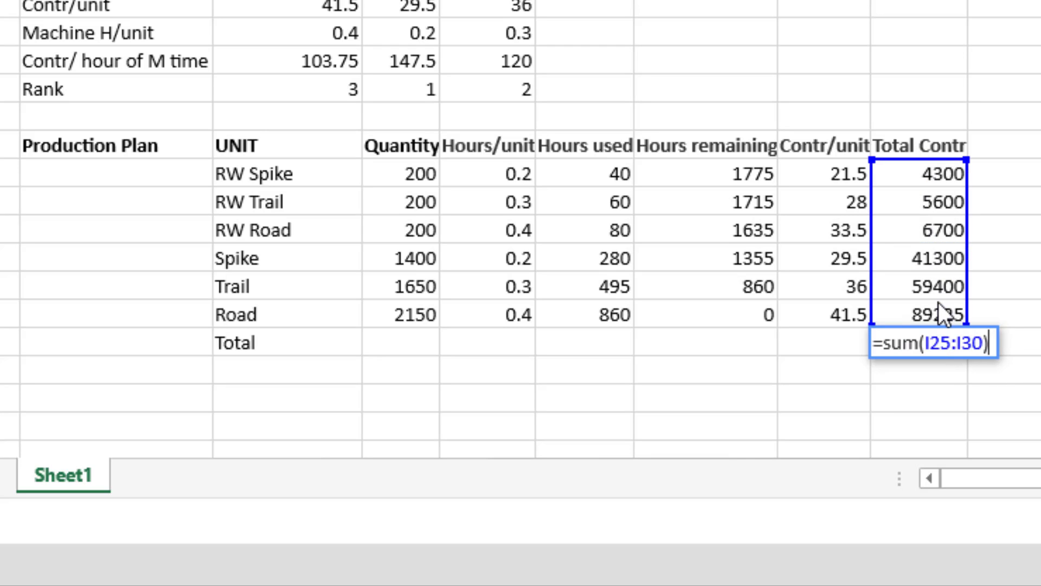
pyautogui.press('Return')
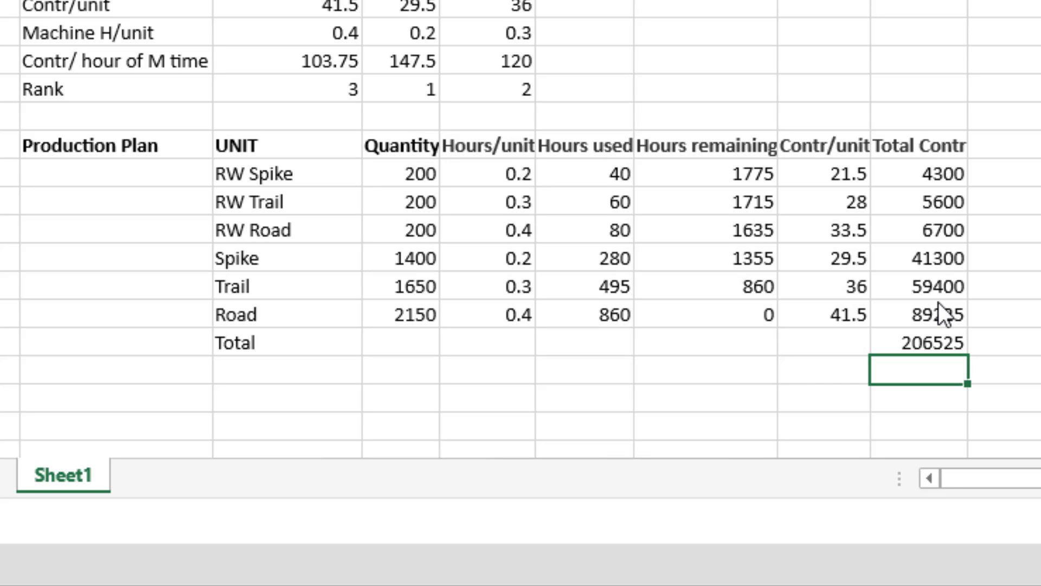
pyautogui.click(522, 166)
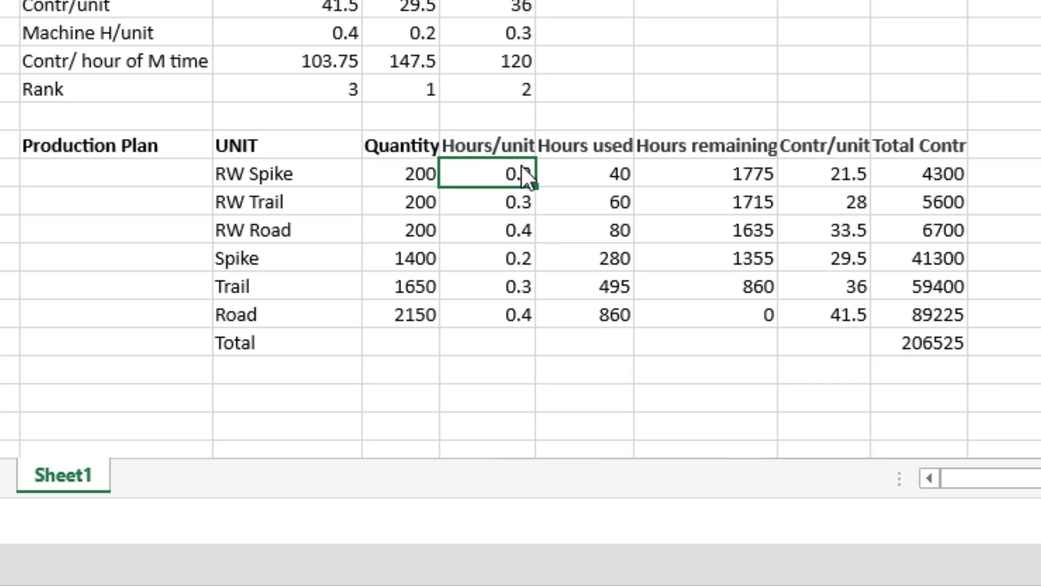
pyautogui.moveTo(527, 222); pyautogui.dragTo(536, 301)
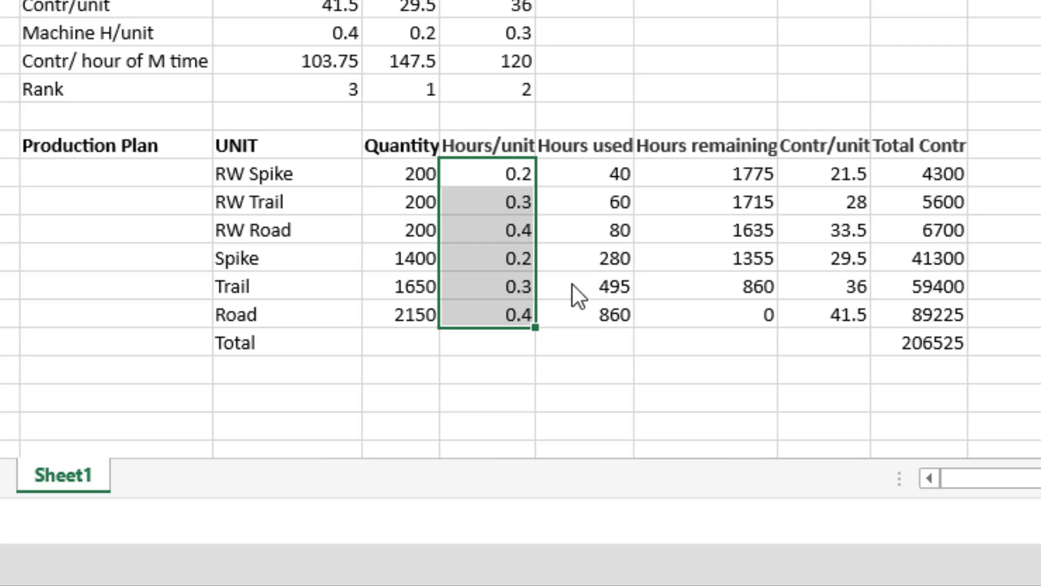
pyautogui.click(613, 184)
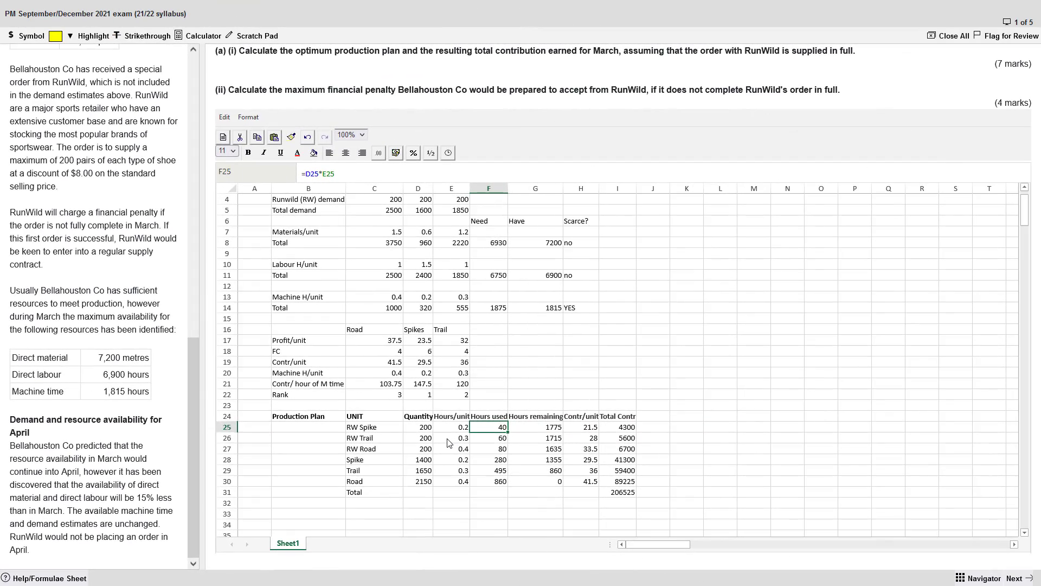
# Enter the heading Aii in B33, below the production plan, for the second part of the question
pyautogui.press('Down')
pyautogui.press('Down')
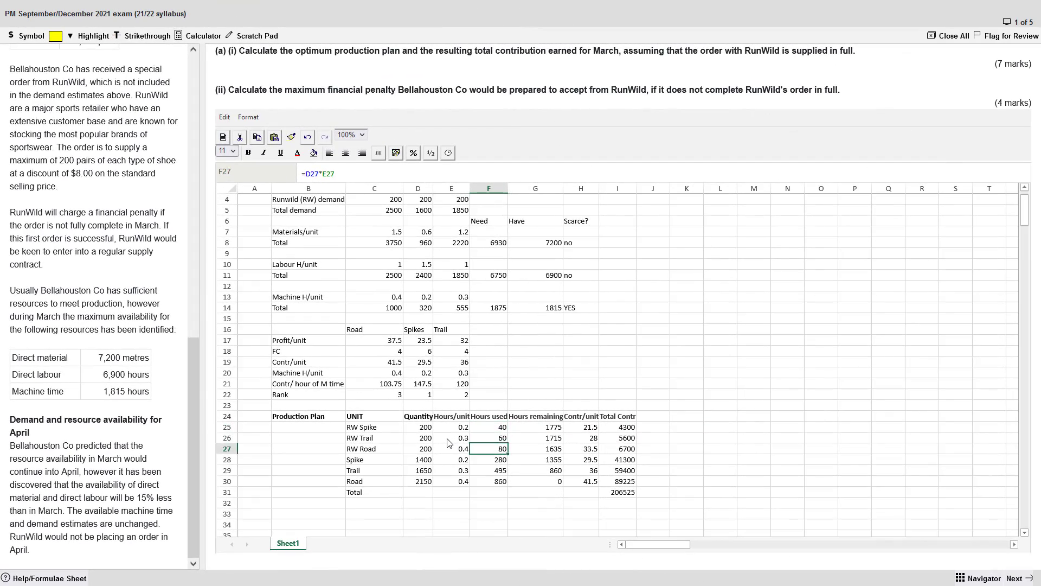
pyautogui.press('Down')
pyautogui.press('Down')
pyautogui.press('Down')
pyautogui.press('Down')
pyautogui.press('Down')
pyautogui.press('Down')
pyautogui.press('Left')
pyautogui.press('Left')
pyautogui.press('Left')
pyautogui.press('Left')
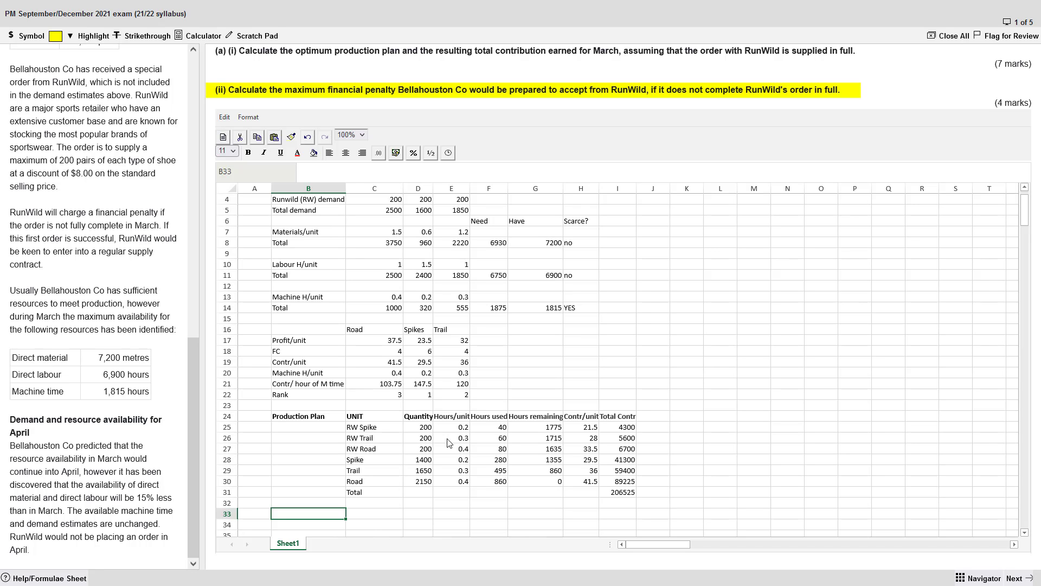
pyautogui.write('Aii')
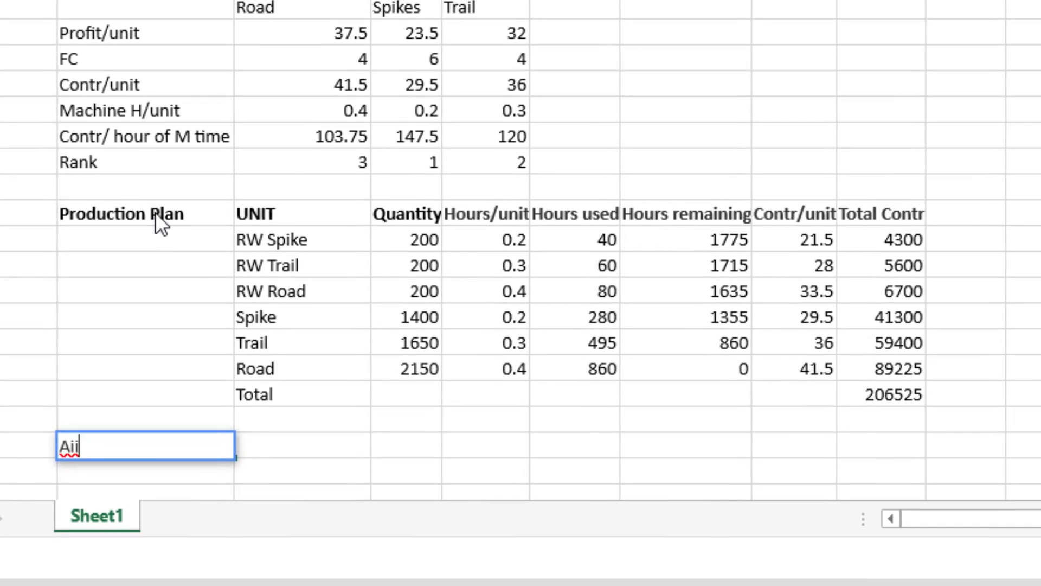
pyautogui.click(244, 329)
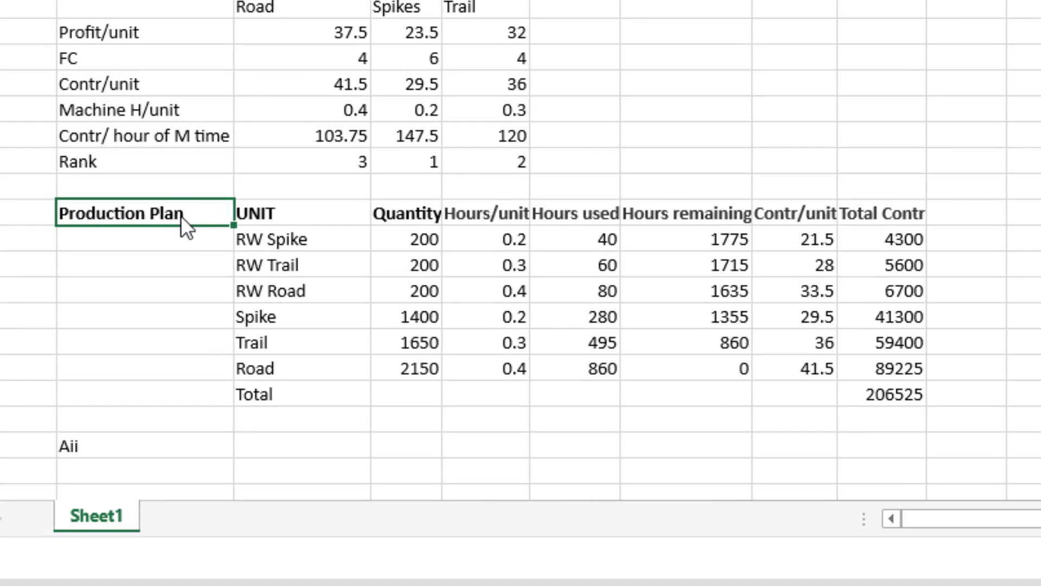
# Copy the whole Production Plan table, from its heading row through the Total row, to B34 directly below the Aii heading
pyautogui.moveTo(251, 199); pyautogui.dragTo(885, 398)
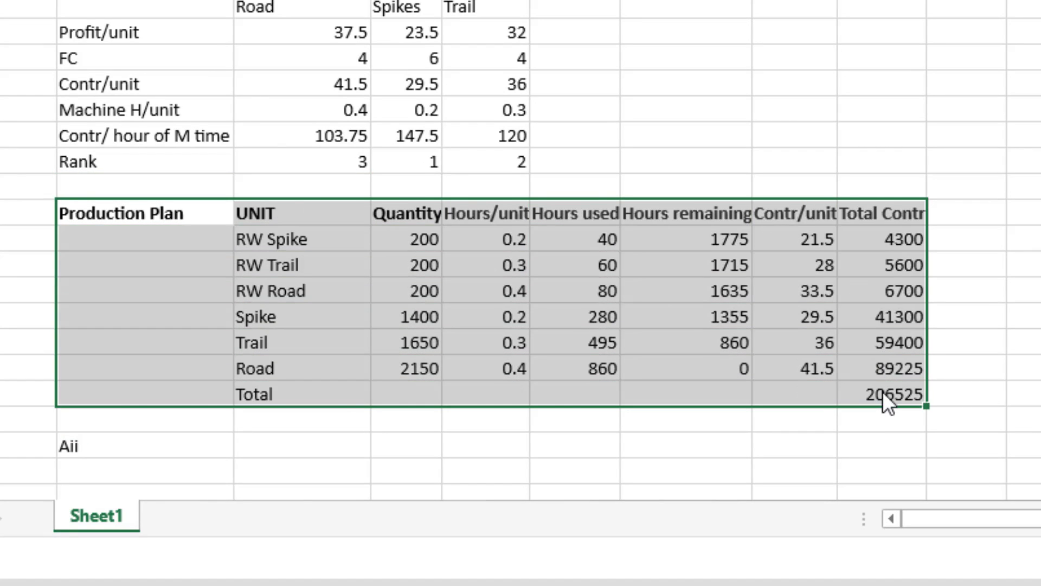
pyautogui.hotkey('ctrl', 'c')
pyautogui.press('Down')
pyautogui.press('Down')
pyautogui.press('Down')
pyautogui.press('Down')
pyautogui.press('Down')
pyautogui.press('Down')
pyautogui.press('Down')
pyautogui.press('Down')
pyautogui.press('Down')
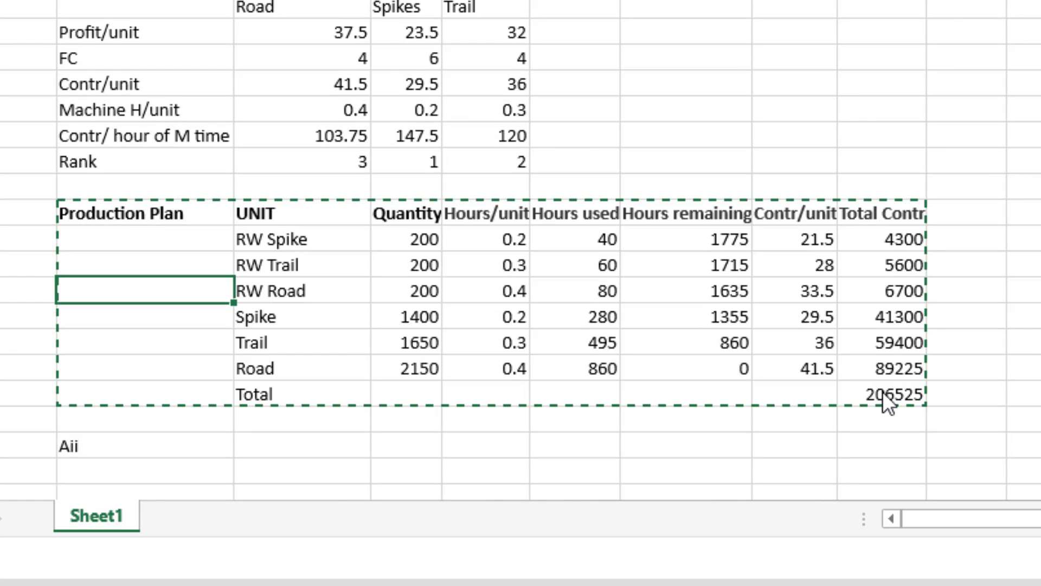
pyautogui.press('Down')
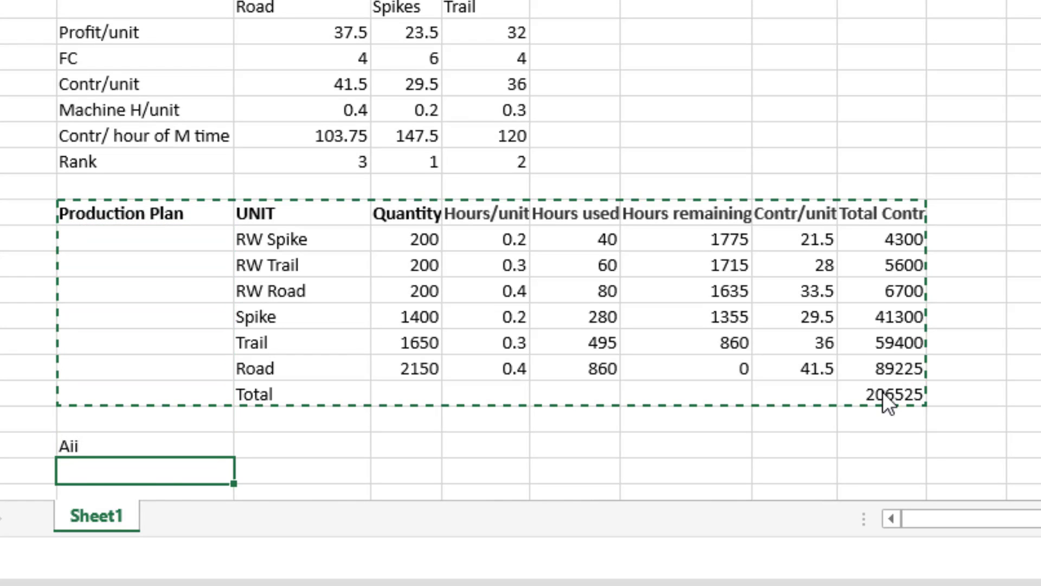
pyautogui.hotkey('ctrl', 'v')
# Clear the Total row, both label and total contribution, from the copied production plan under Aii
pyautogui.press('Down')
pyautogui.press('Down')
pyautogui.press('Down')
pyautogui.press('Down')
pyautogui.press('Down')
pyautogui.press('Down')
pyautogui.press('Down')
pyautogui.press('Down')
pyautogui.press('Down')
pyautogui.press('Down')
pyautogui.press('Down')
pyautogui.press('Down')
pyautogui.press('Down')
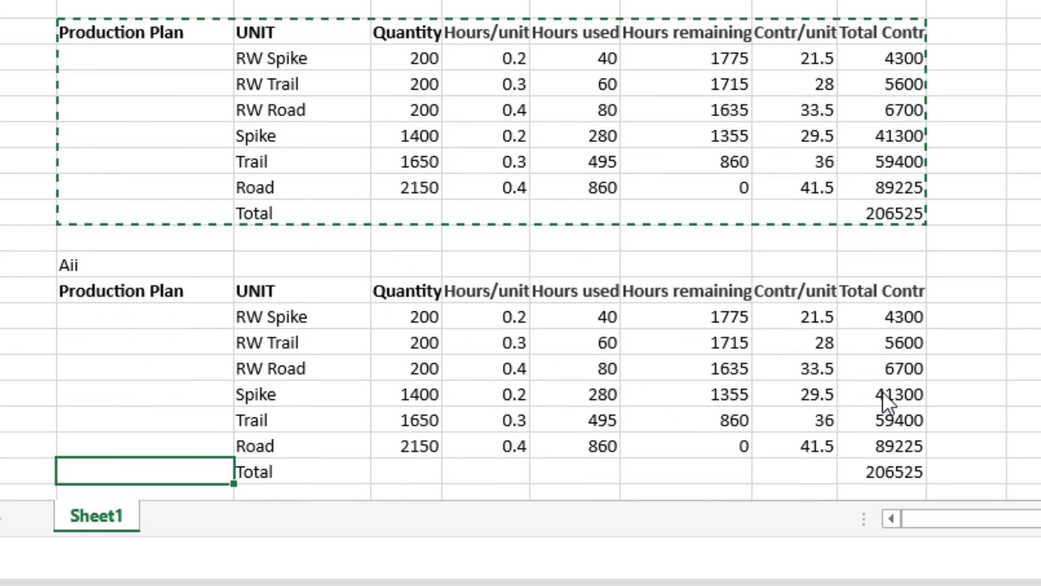
pyautogui.press('Down')
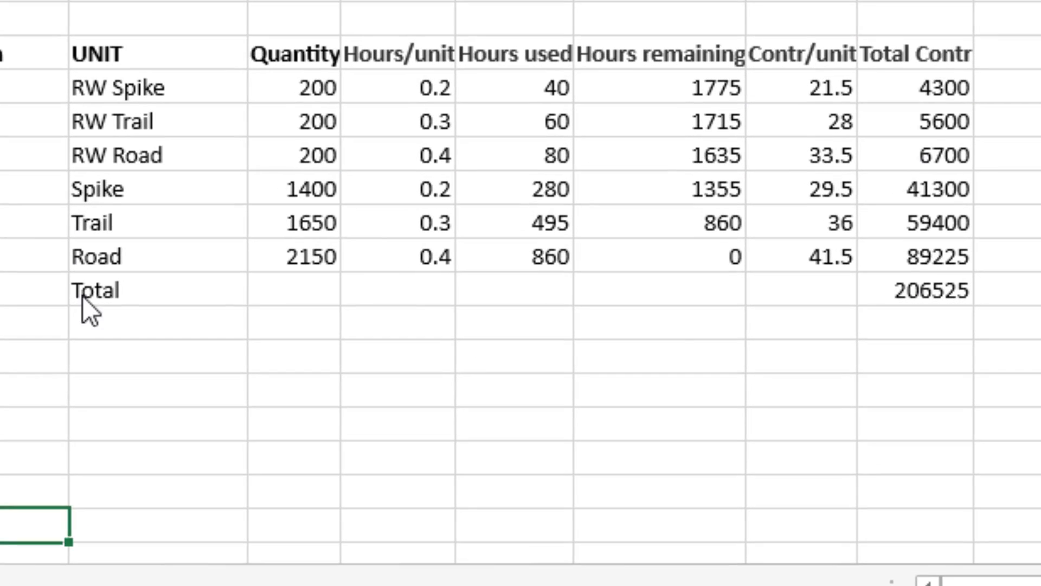
pyautogui.moveTo(243, 294); pyautogui.dragTo(488, 292)
pyautogui.moveTo(673, 336); pyautogui.dragTo(945, 306)
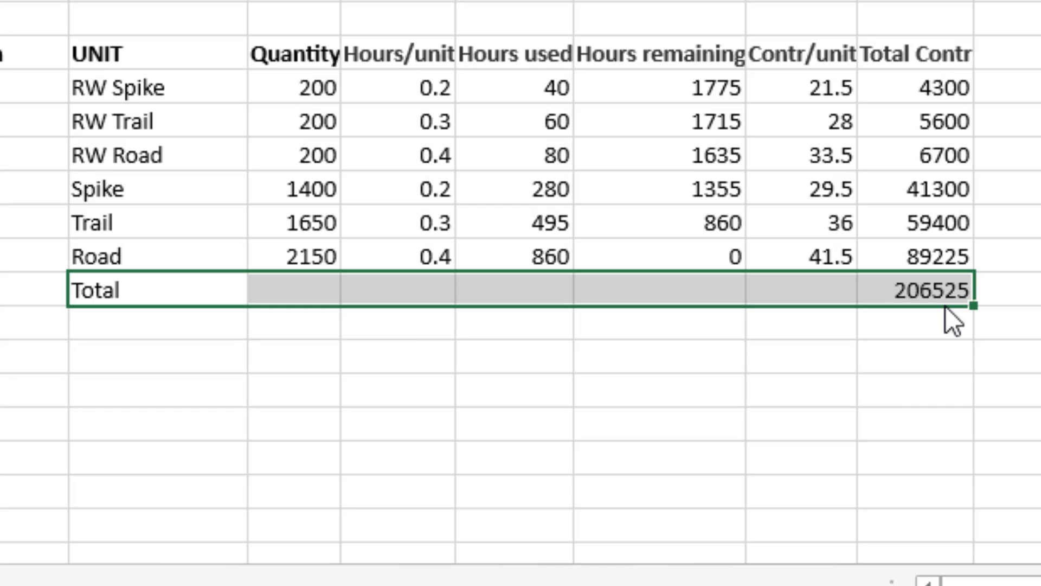
pyautogui.press('BackSpace')
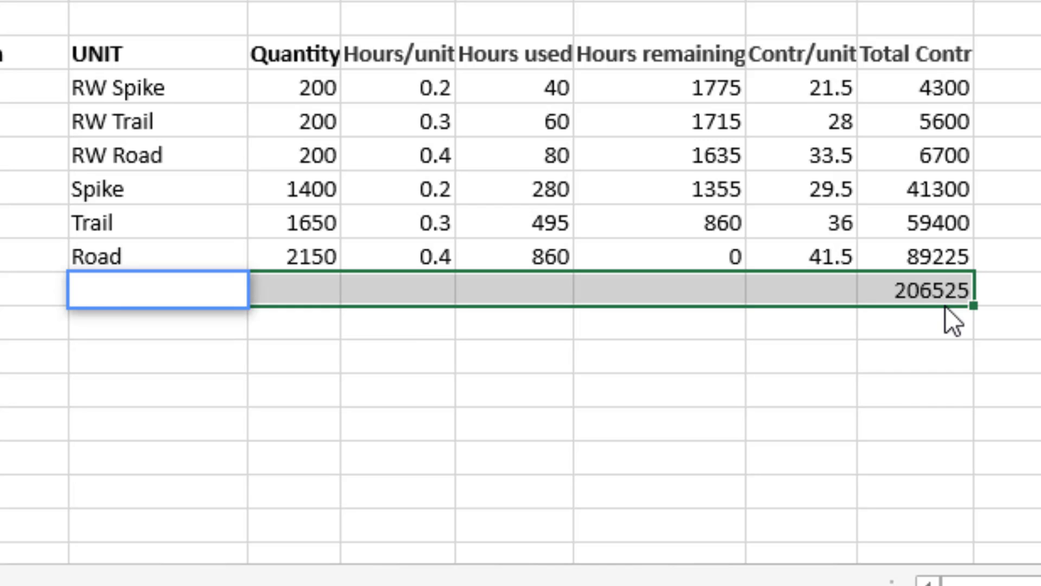
pyautogui.press('Return')
pyautogui.press('Up')
pyautogui.press('Right')
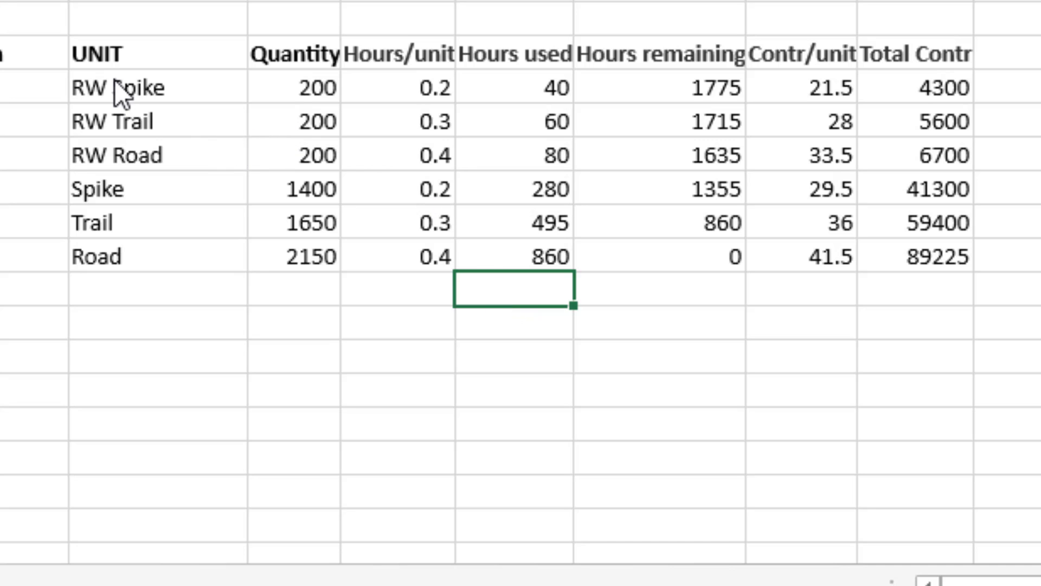
# Reorder the copied plan's rows under the headings as Spike, Trail, Road, RW Spike, RW Trail, RW Road
pyautogui.moveTo(115, 80); pyautogui.dragTo(925, 141)
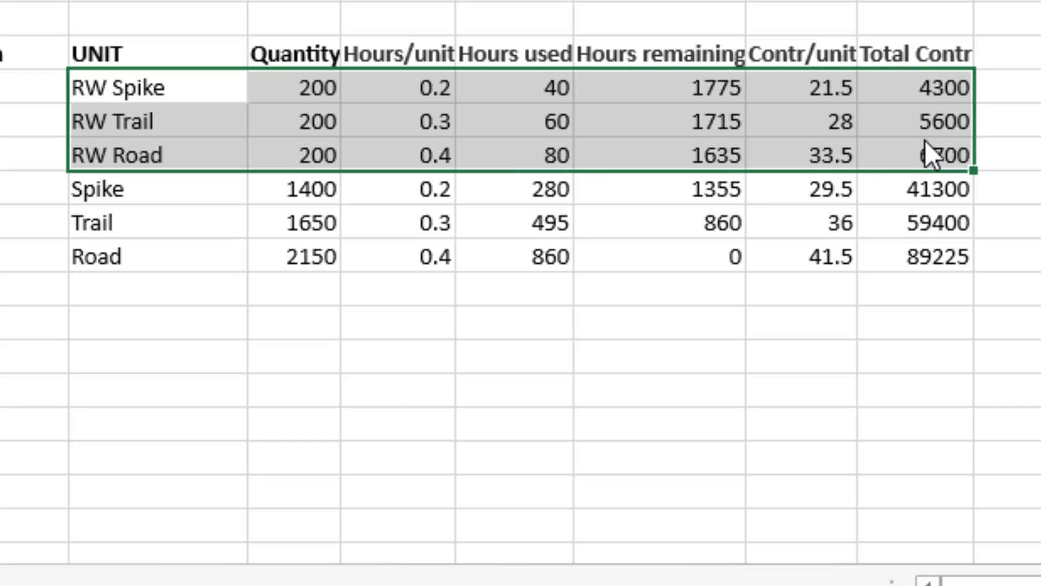
pyautogui.hotkey('ctrl', 'c')
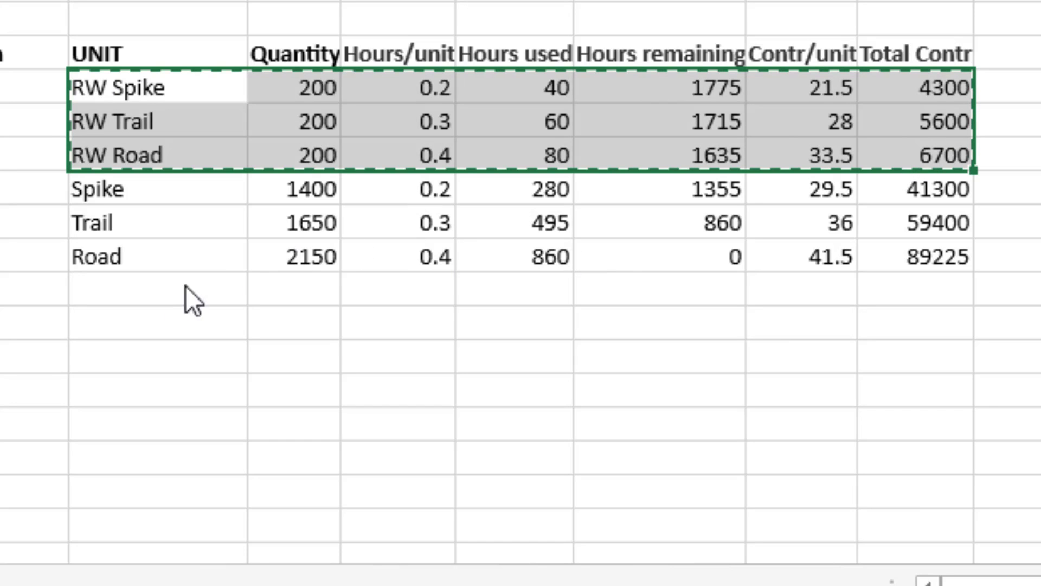
pyautogui.click(160, 292)
pyautogui.hotkey('ctrl', 'v')
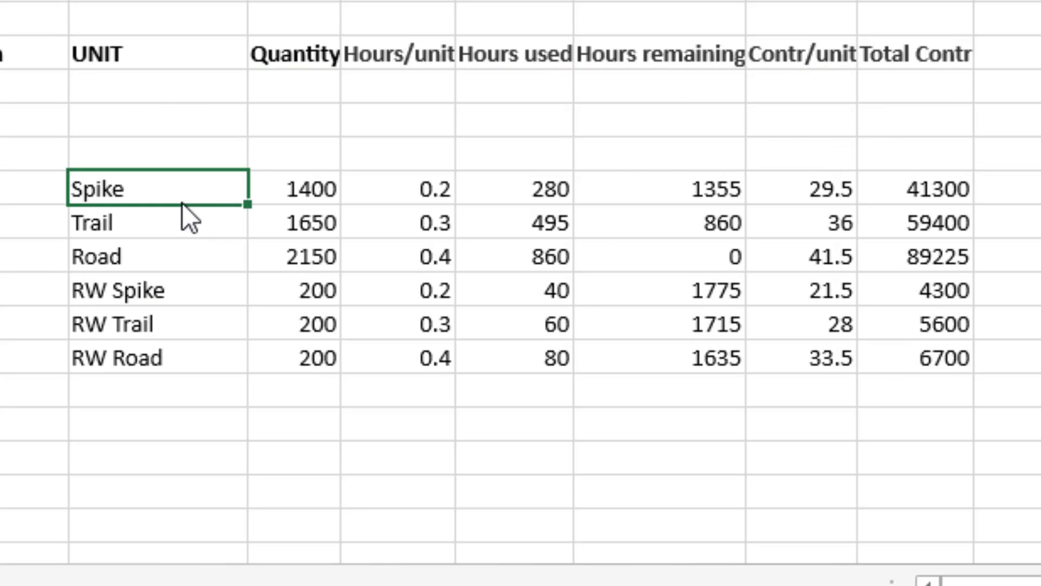
pyautogui.moveTo(181, 203); pyautogui.dragTo(926, 365)
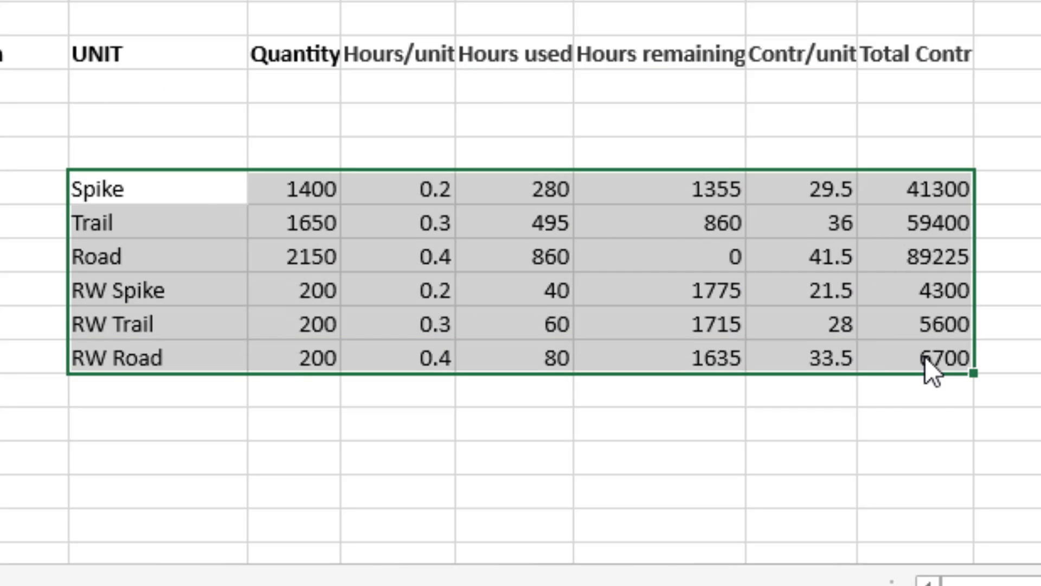
pyautogui.hotkey('ctrl', 'c')
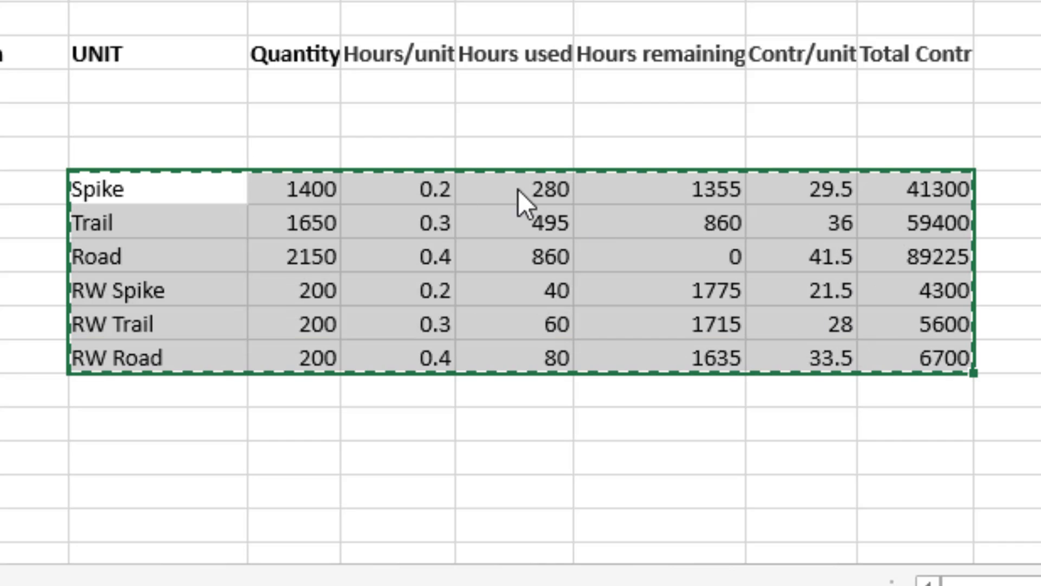
pyautogui.click(188, 87)
pyautogui.hotkey('ctrl', 'v')
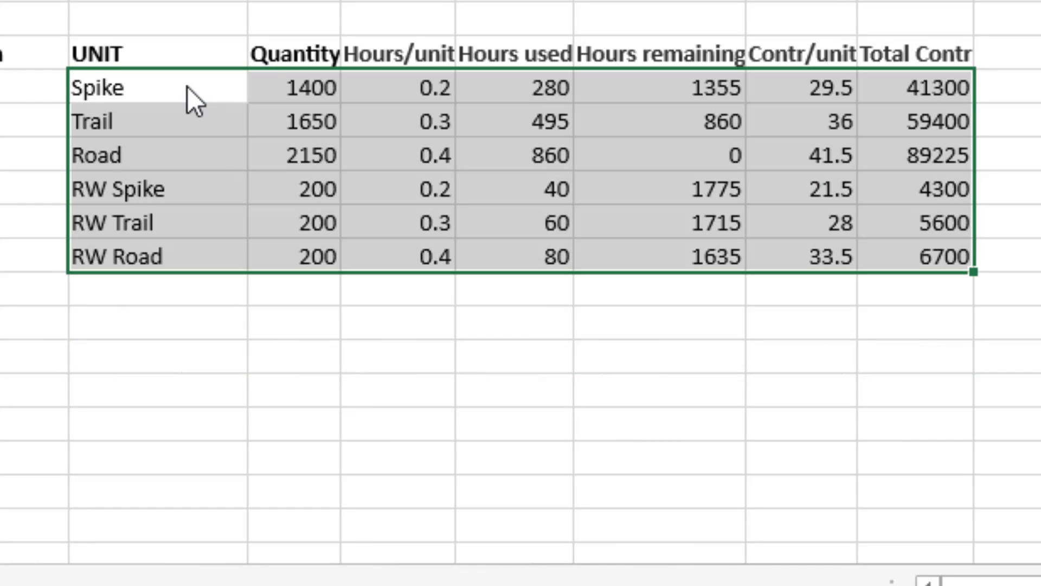
# Set the Road quantity in the Aii production plan to 2300
pyautogui.click(239, 162)
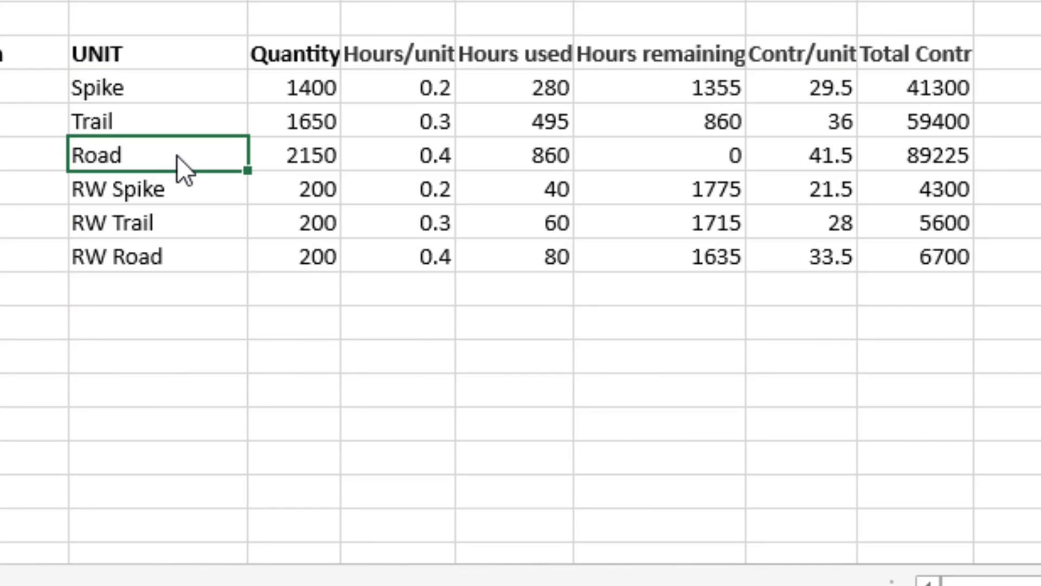
pyautogui.click(295, 150)
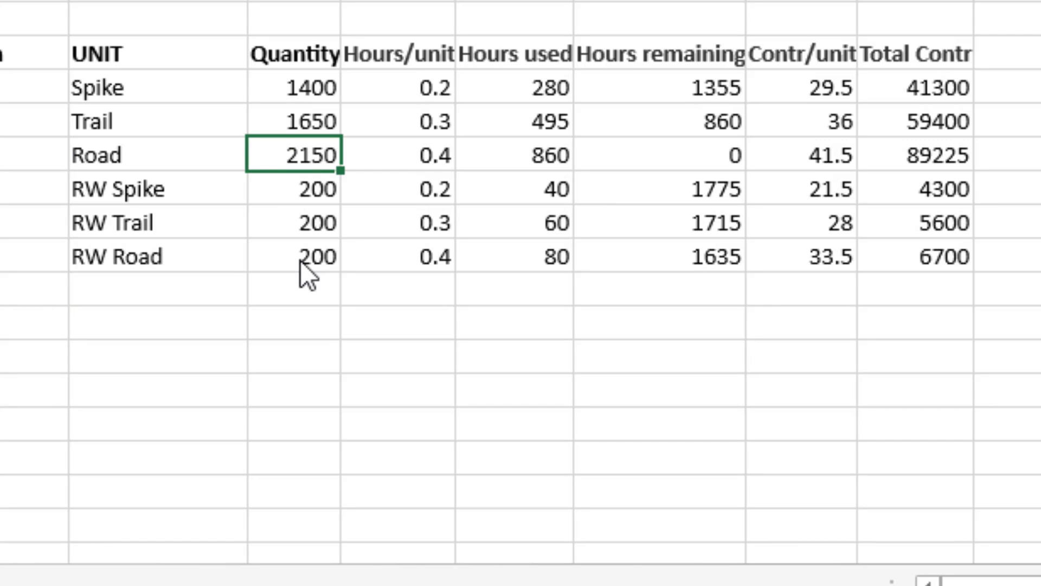
pyautogui.write('2300')
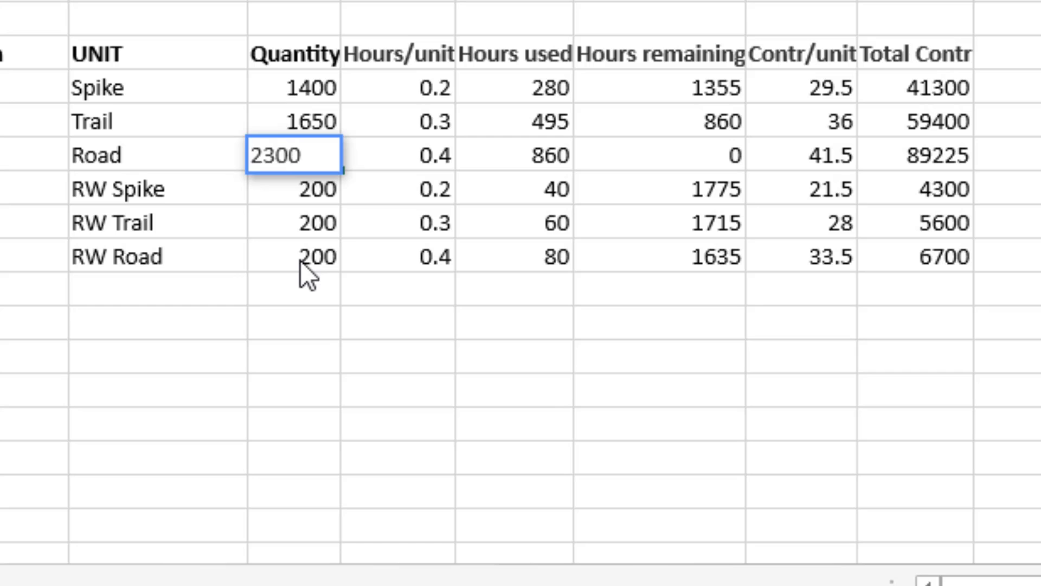
pyautogui.press('Return')
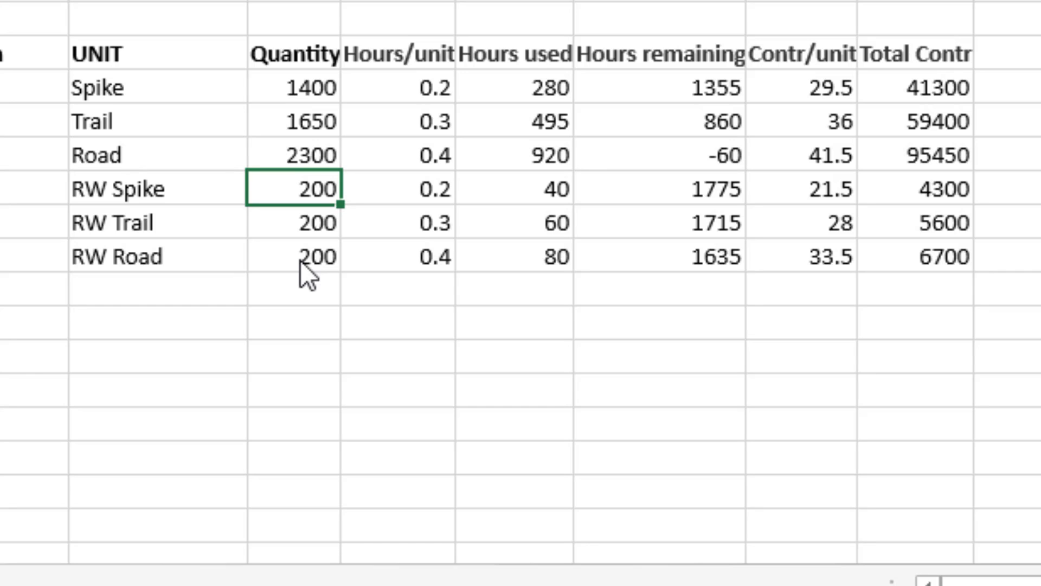
# Calculate the Spike row's Hours remaining in G35 with the formula =1815-F35
pyautogui.click(731, 92)
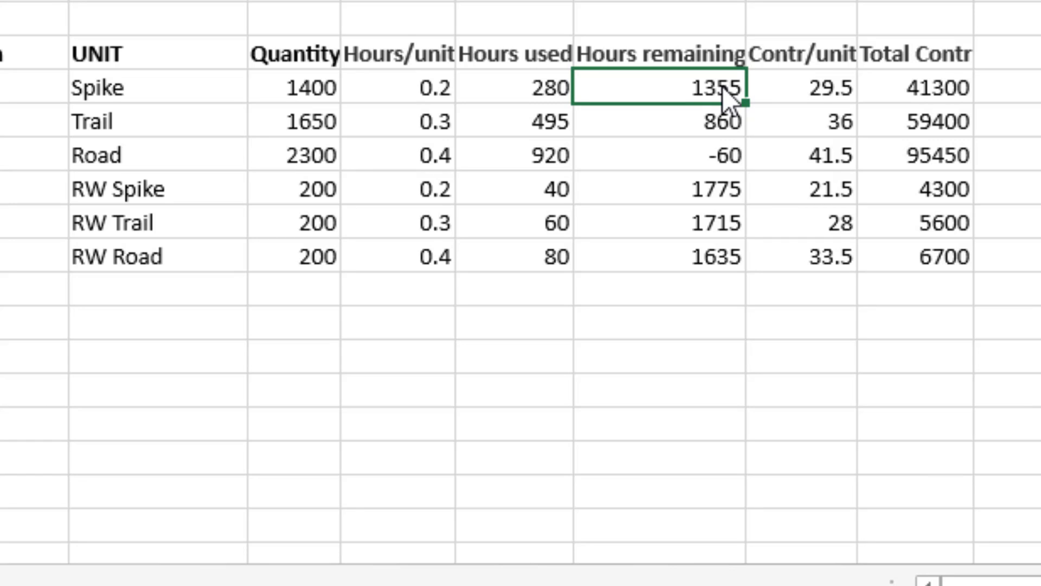
pyautogui.write('=18')
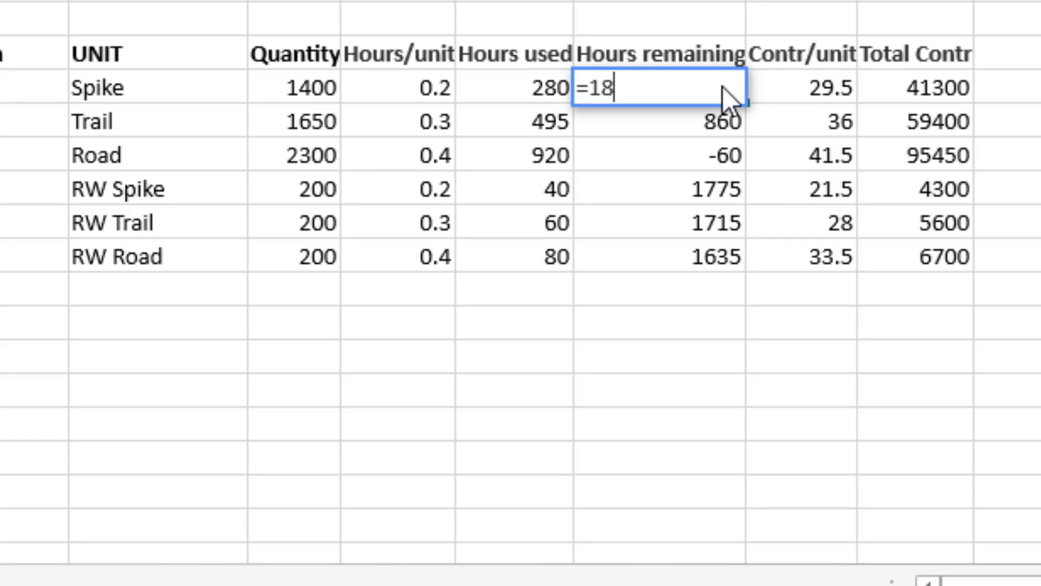
pyautogui.write('15-')
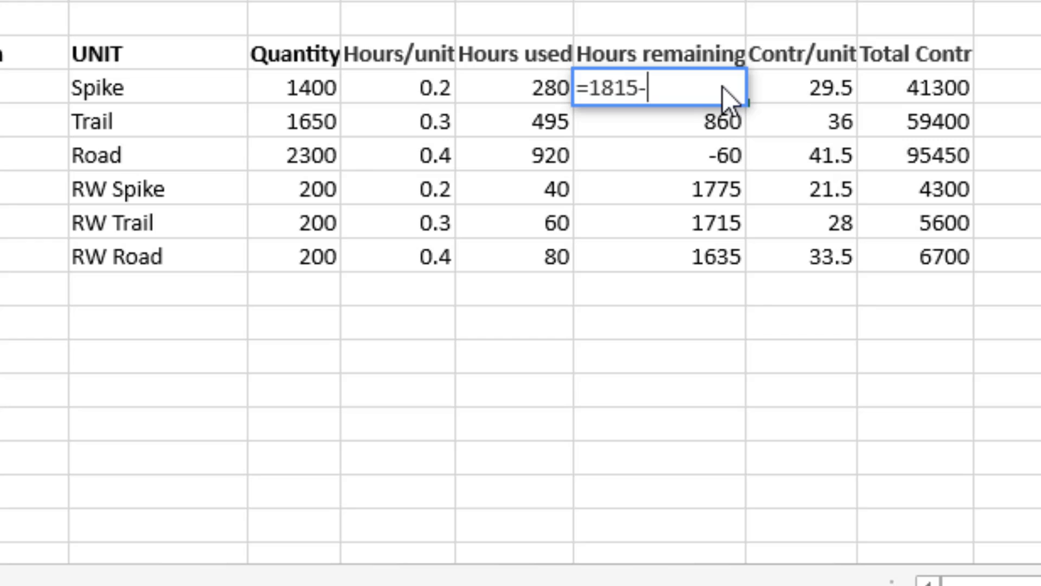
pyautogui.click(535, 87)
pyautogui.press('Return')
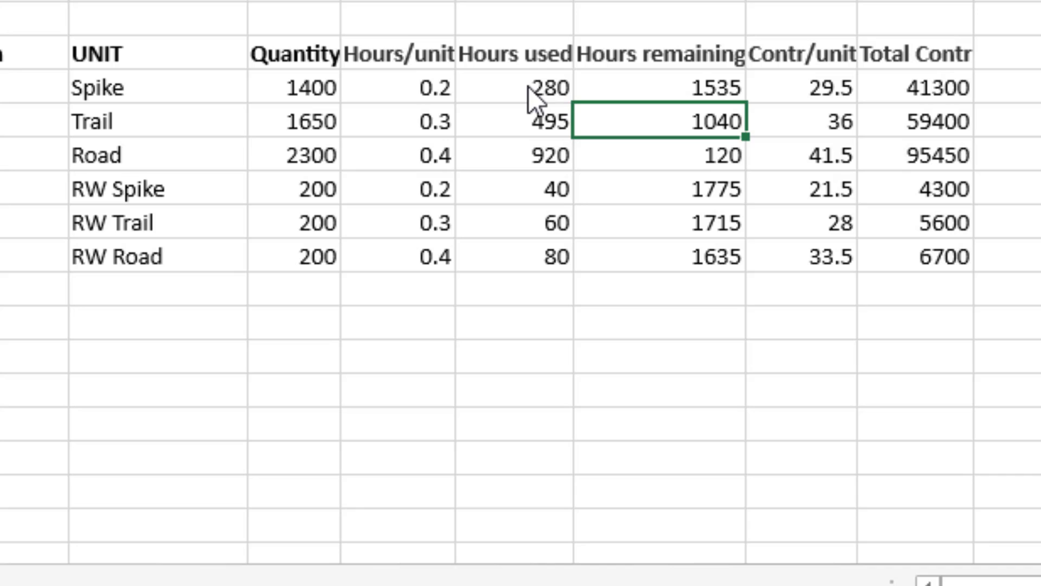
# Calculate the Trail row's Hours remaining in G36 with the formula =G35-F36
pyautogui.write('=')
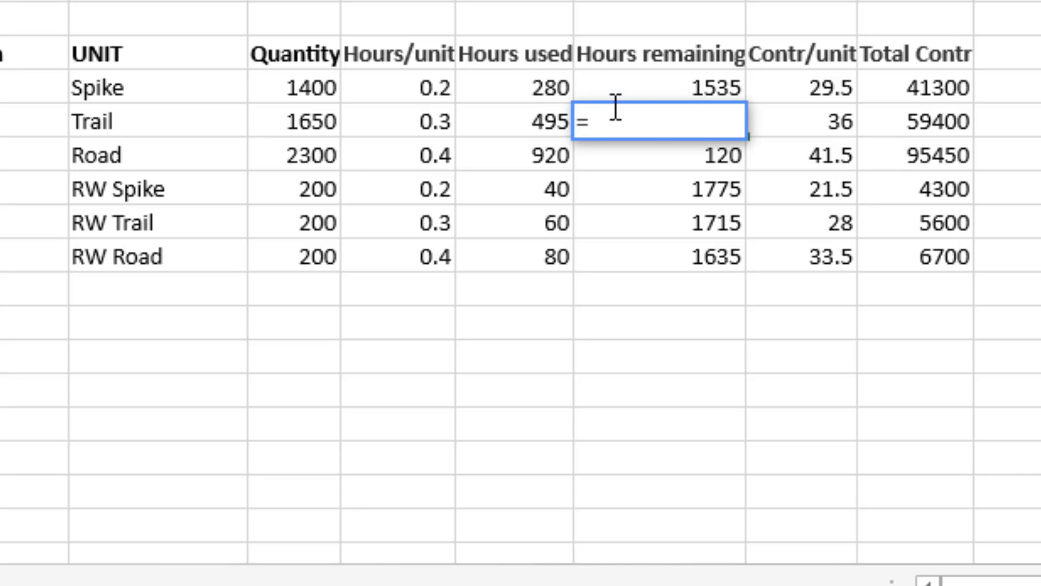
pyautogui.click(677, 88)
pyautogui.write('-')
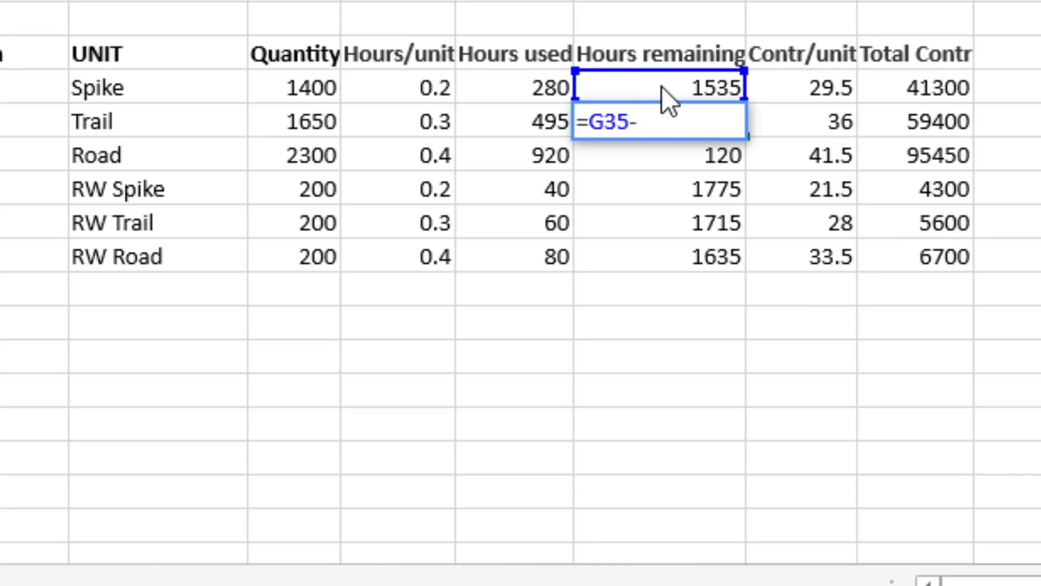
pyautogui.click(558, 127)
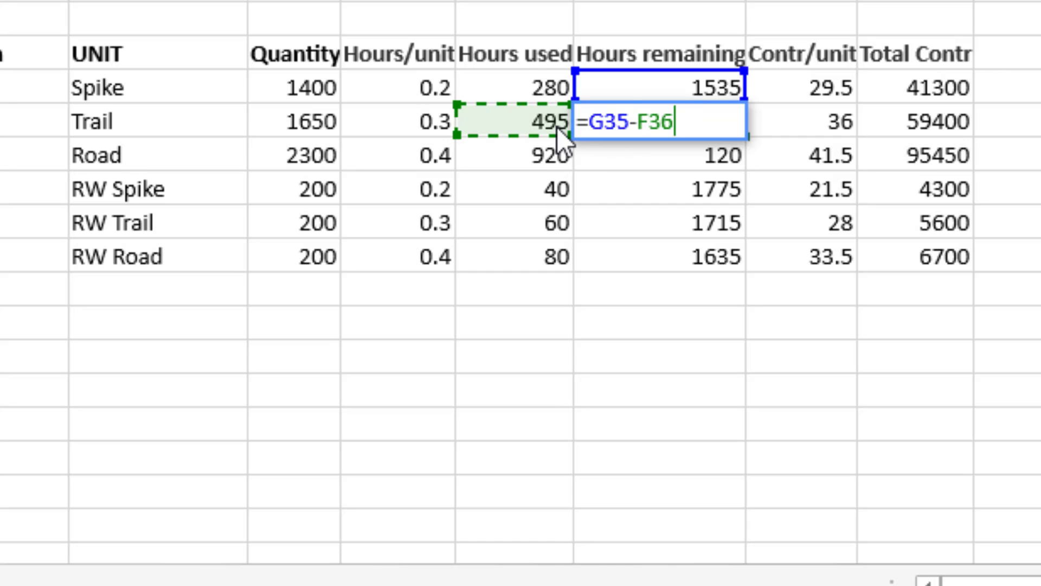
pyautogui.press('Return')
# Copy the Hours remaining formula from G36 down through the remaining product rows to RW Road in G40
pyautogui.press('Up')
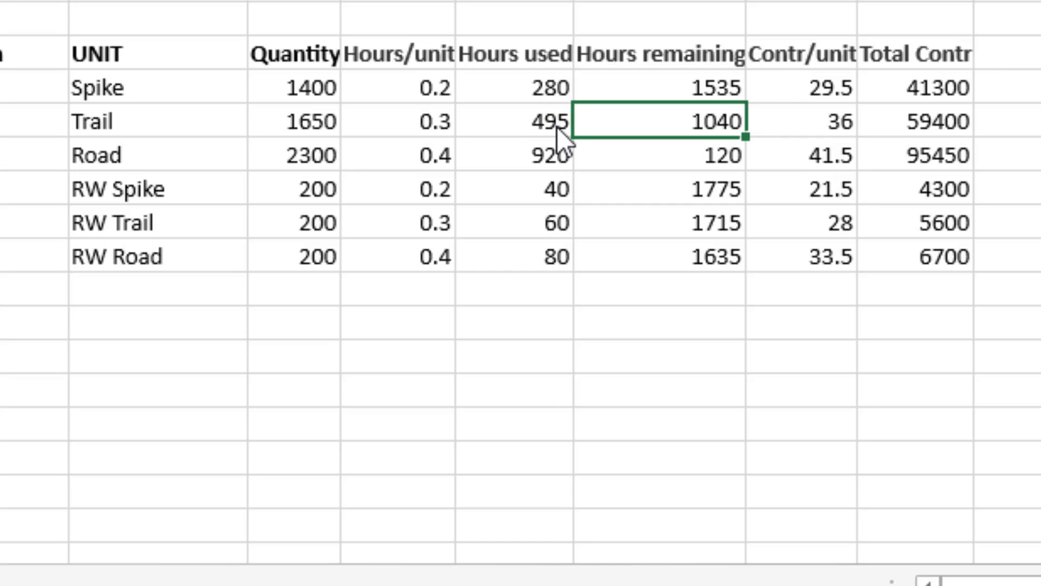
pyautogui.hotkey('ctrl', 'c')
pyautogui.press('Down')
pyautogui.press('Left')
pyautogui.press('Up')
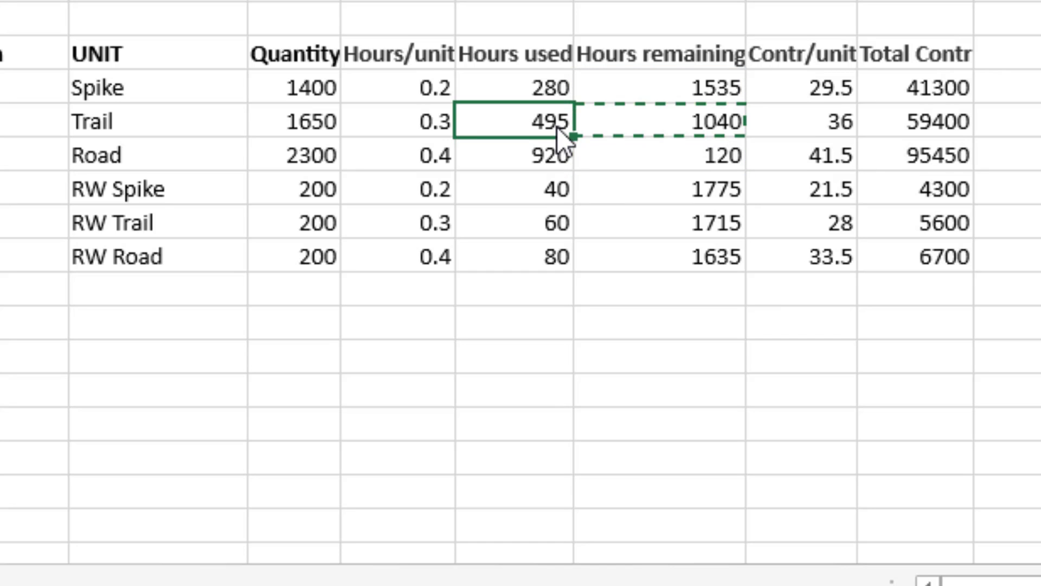
pyautogui.press('Right')
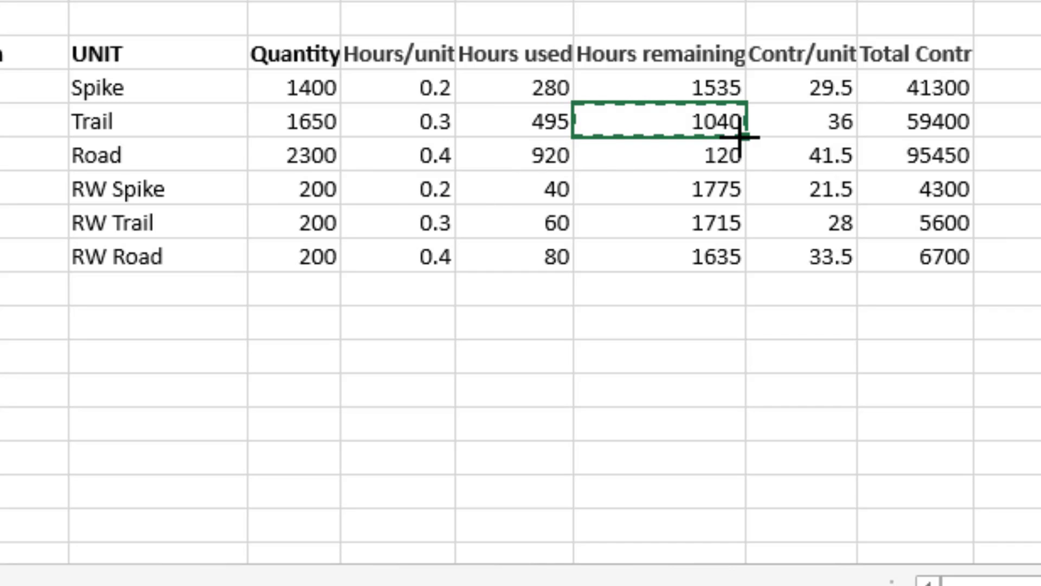
pyautogui.moveTo(744, 137); pyautogui.dragTo(736, 258)
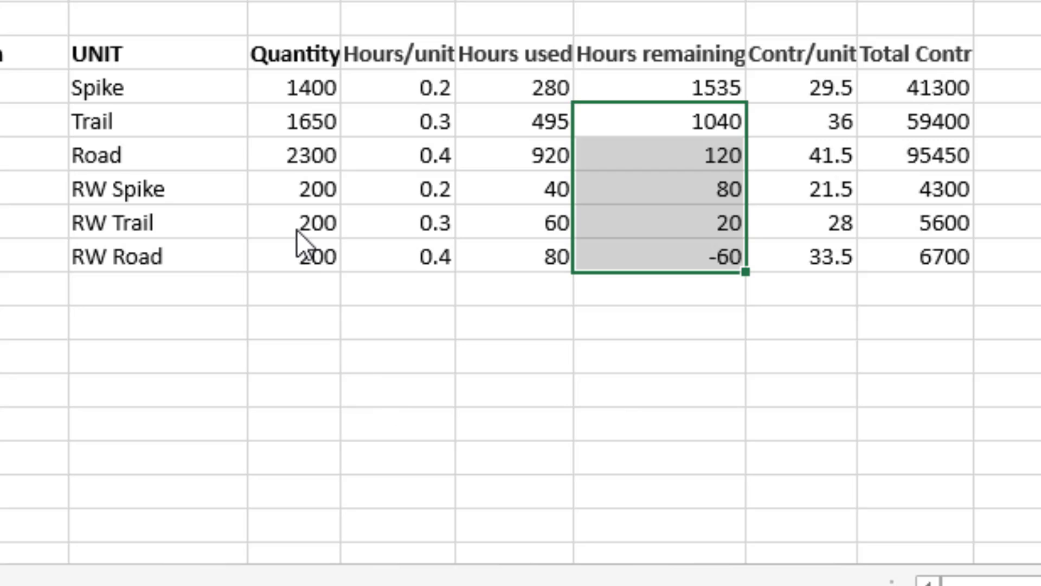
# Calculate the RW Road quantity in D40 from the hours left after RW Trail with the formula =G39/E40
pyautogui.click(324, 258)
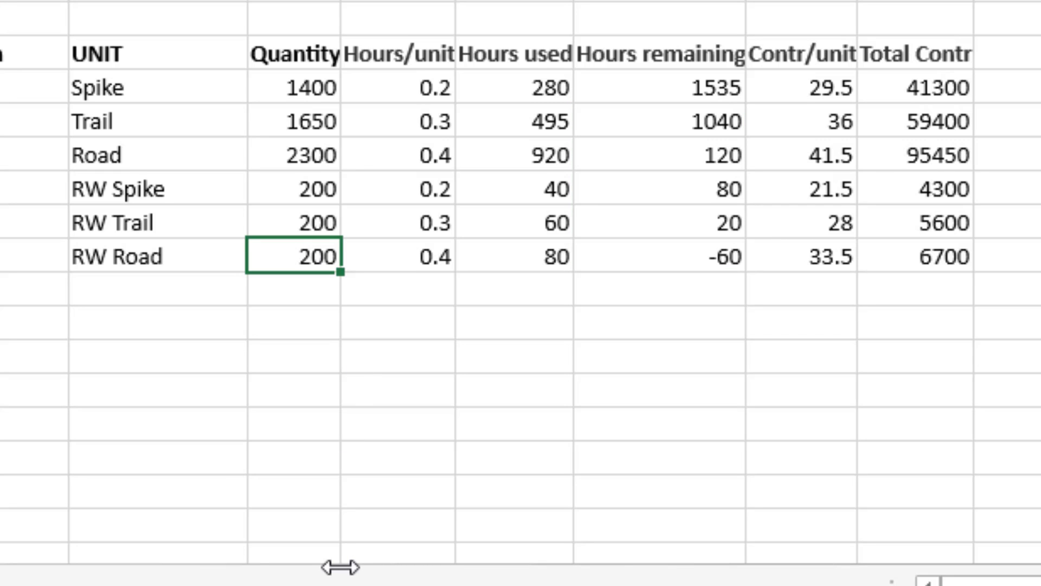
pyautogui.write('=')
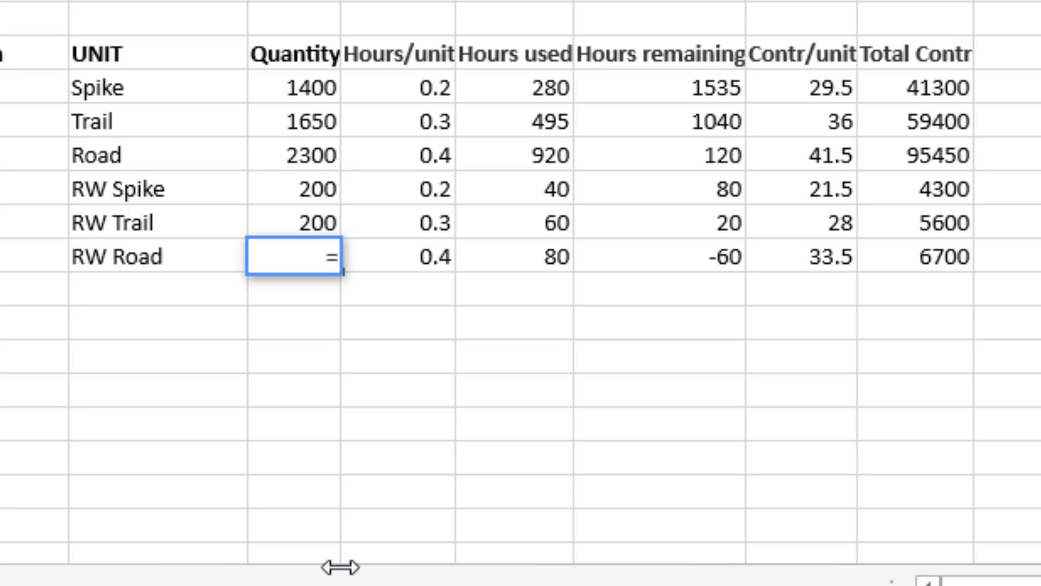
pyautogui.click(711, 227)
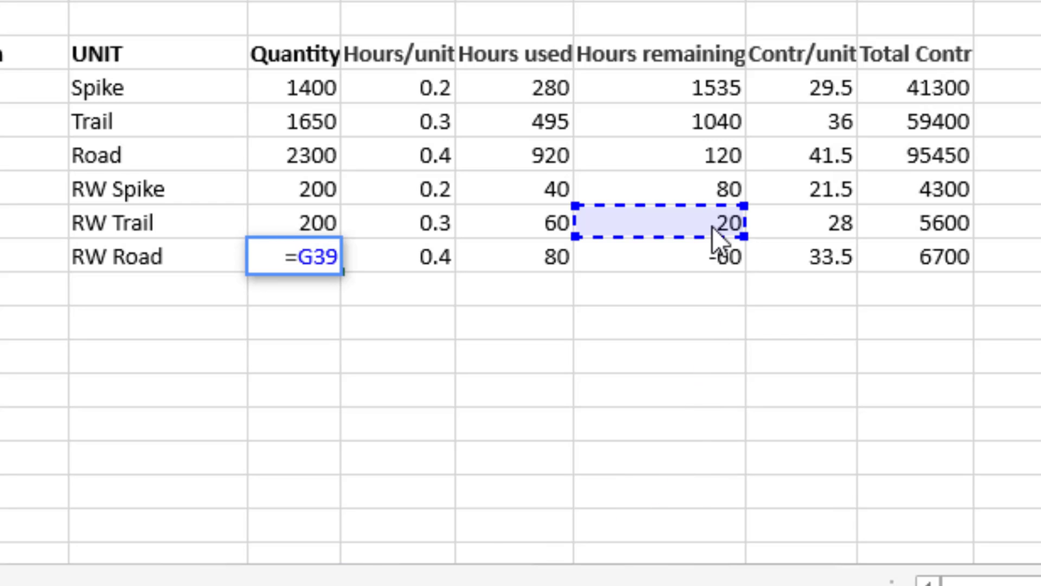
pyautogui.write('/')
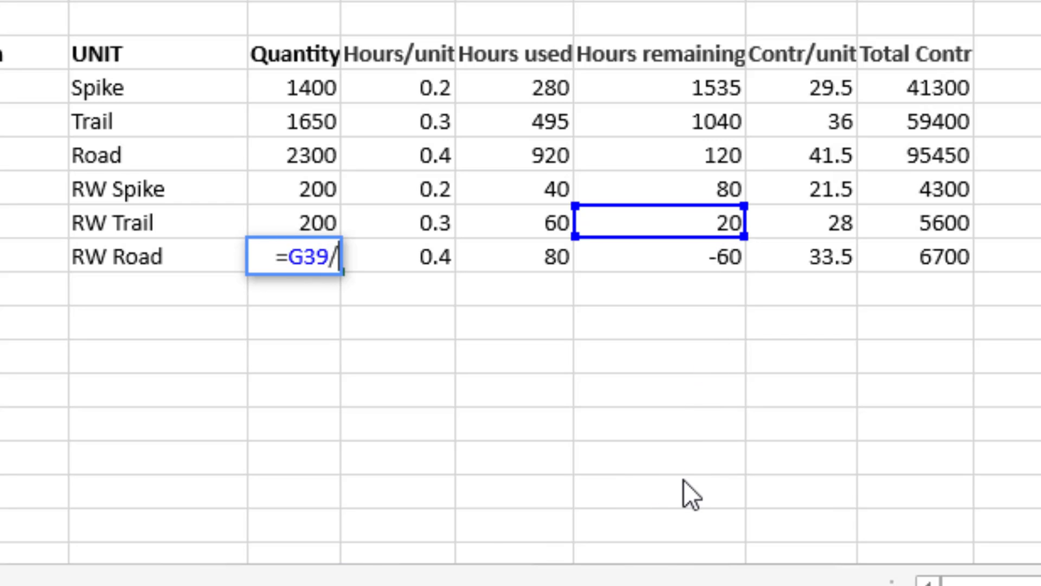
pyautogui.click(399, 260)
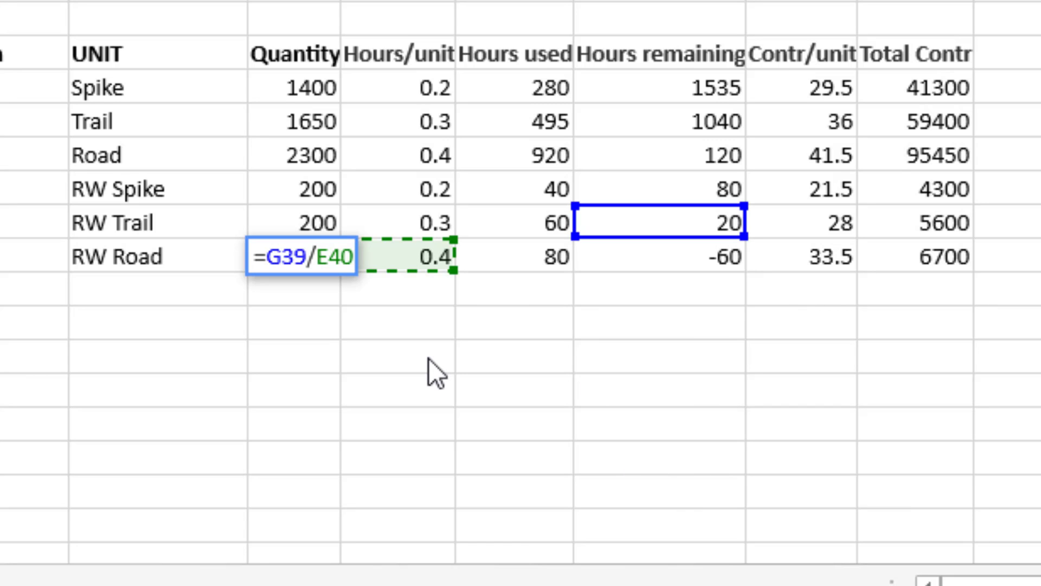
pyautogui.press('Return')
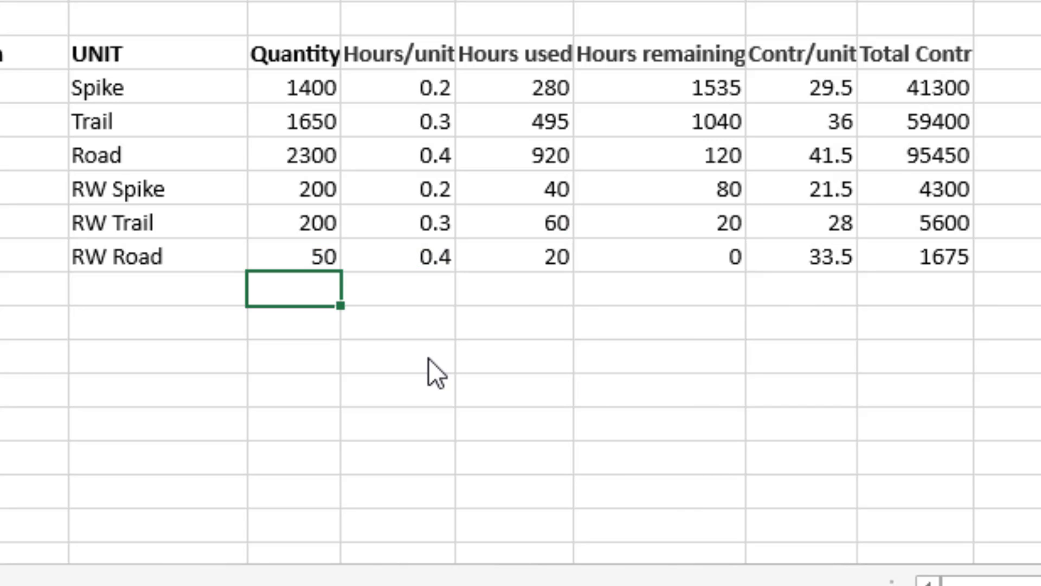
pyautogui.press('Up')
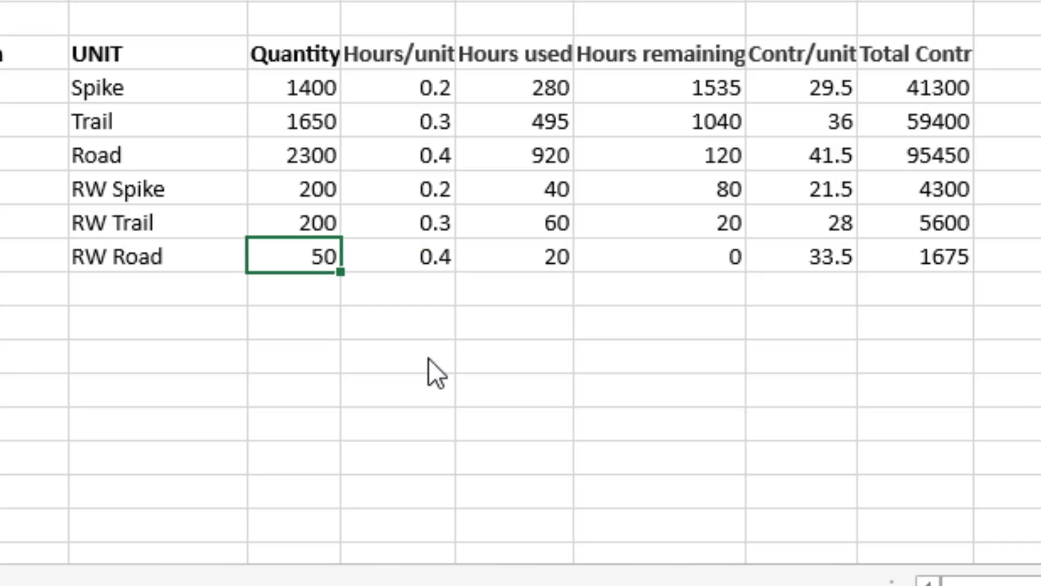
pyautogui.press('Right')
pyautogui.press('Right')
pyautogui.press('Right')
pyautogui.press('Right')
pyautogui.press('Right')
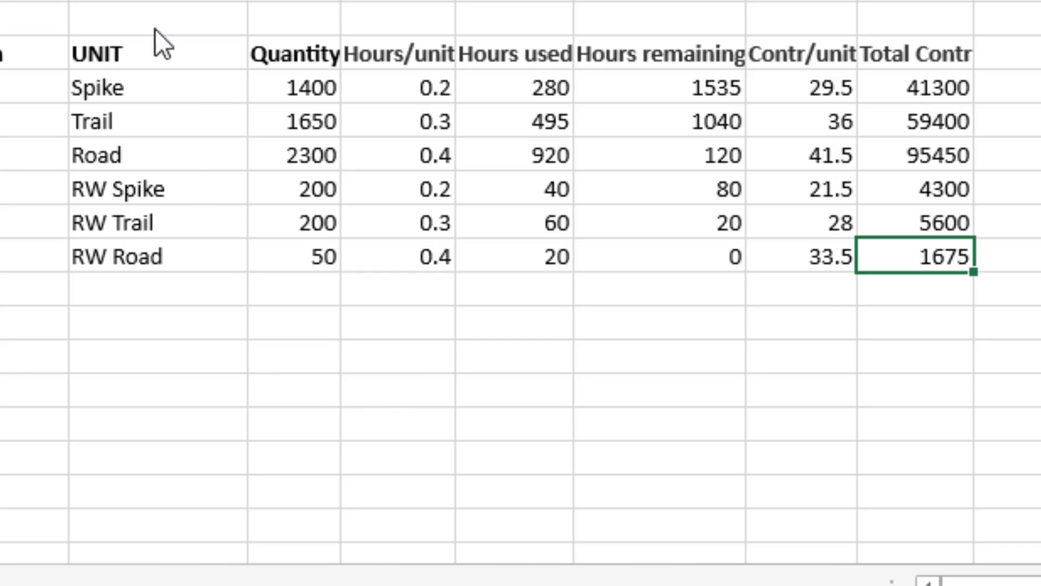
# Copy the Total row from the first production plan to the row directly below RW Road in the Aii plan
pyautogui.click(86, 1)
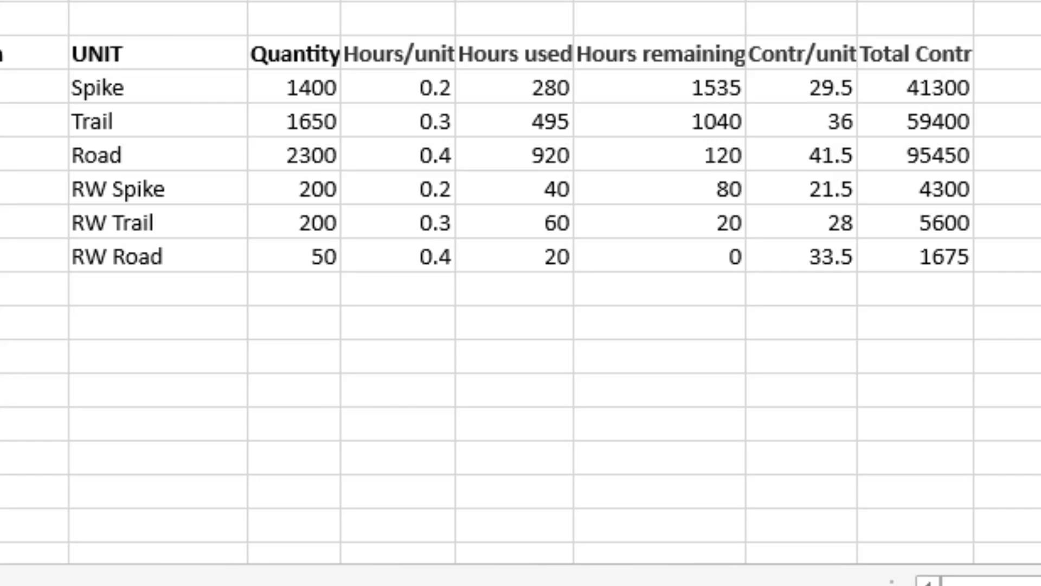
pyautogui.click(138, 296)
pyautogui.hotkey('ctrl', 'v')
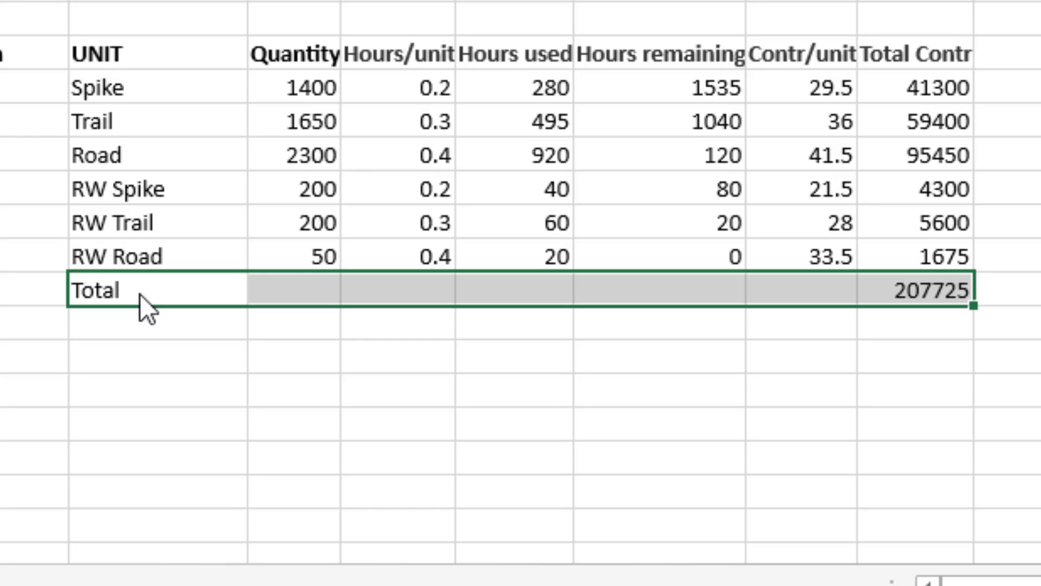
# Add a "Max penalty" label two rows below the Aii Total and calculate it alongside as the Aii total contribution minus the first plan's total
pyautogui.click(164, 355)
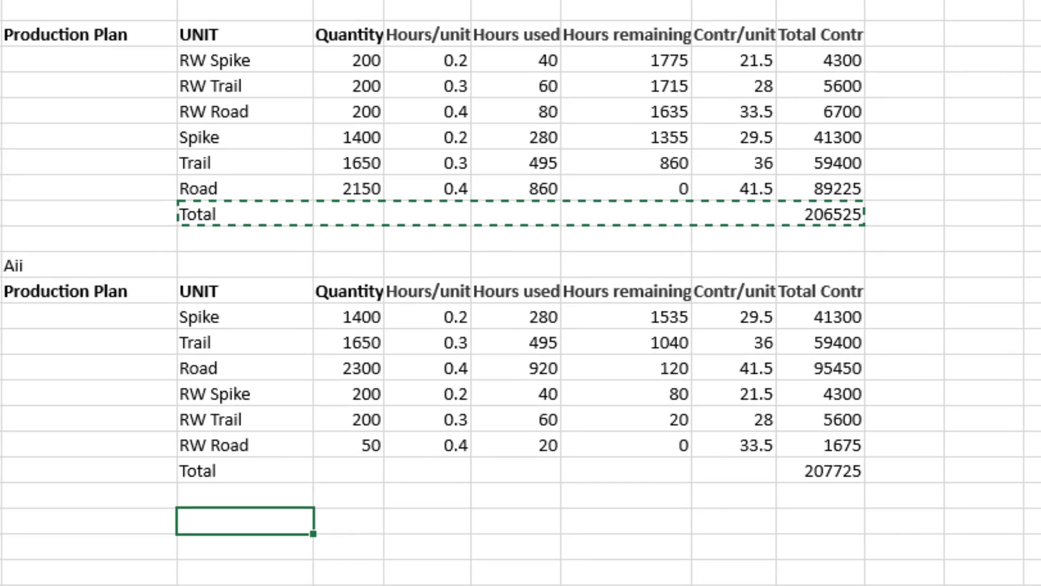
pyautogui.press('Escape')
pyautogui.write('Max penal')
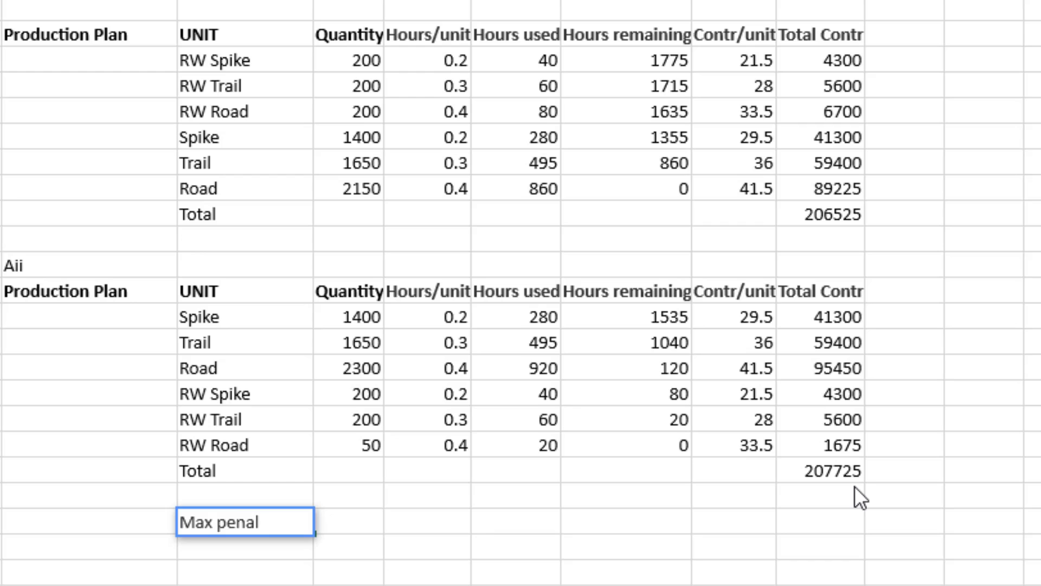
pyautogui.write('ty')
pyautogui.press('Tab')
pyautogui.write('=')
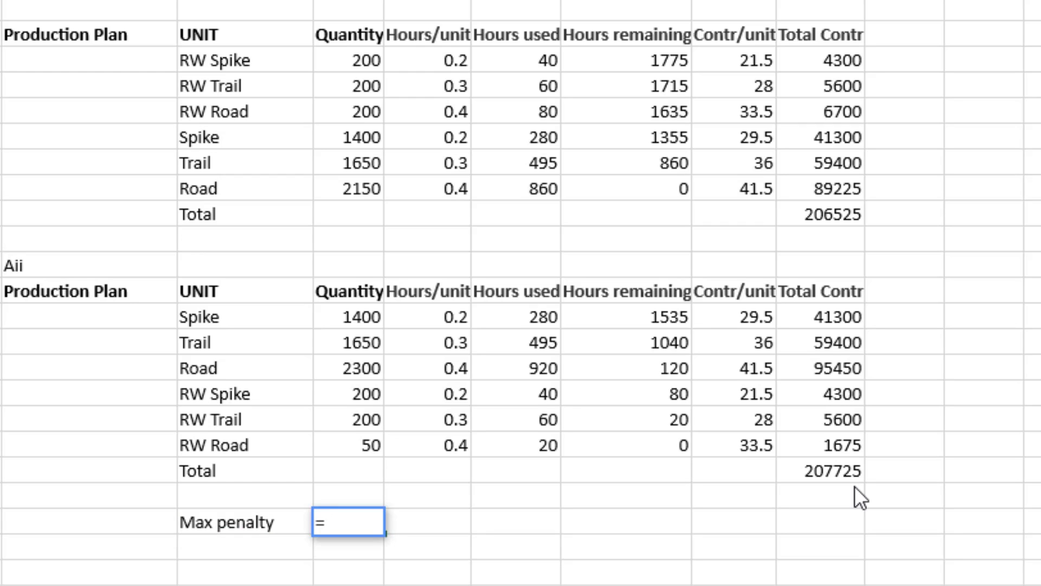
pyautogui.click(853, 466)
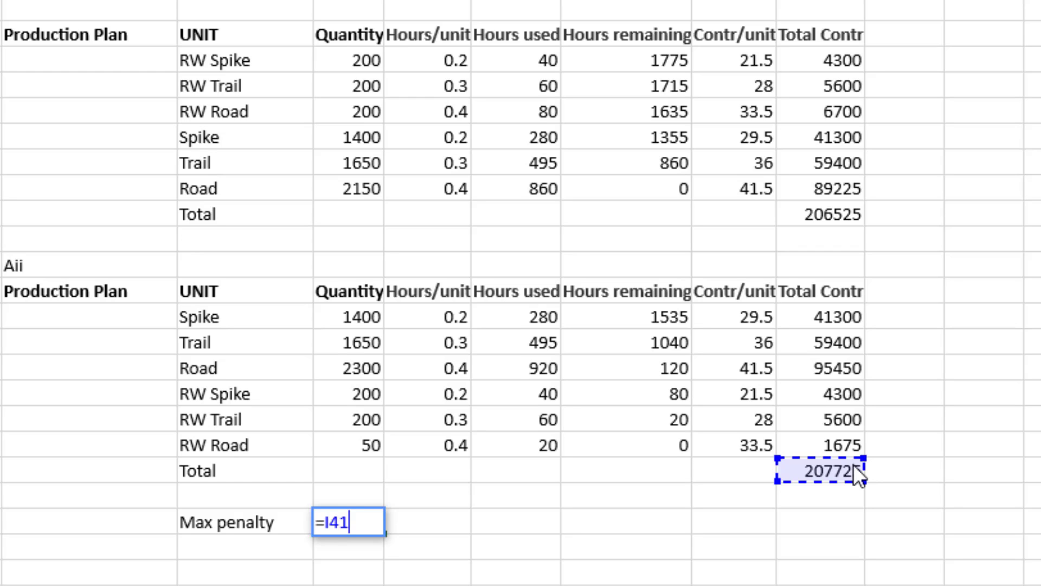
pyautogui.write('-')
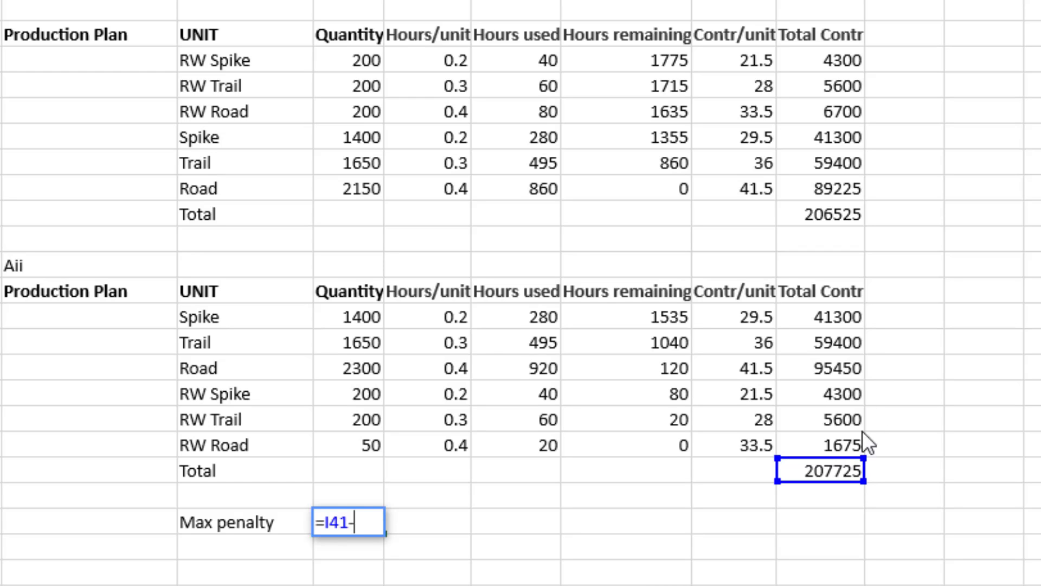
pyautogui.click(832, 213)
pyautogui.press('Return')
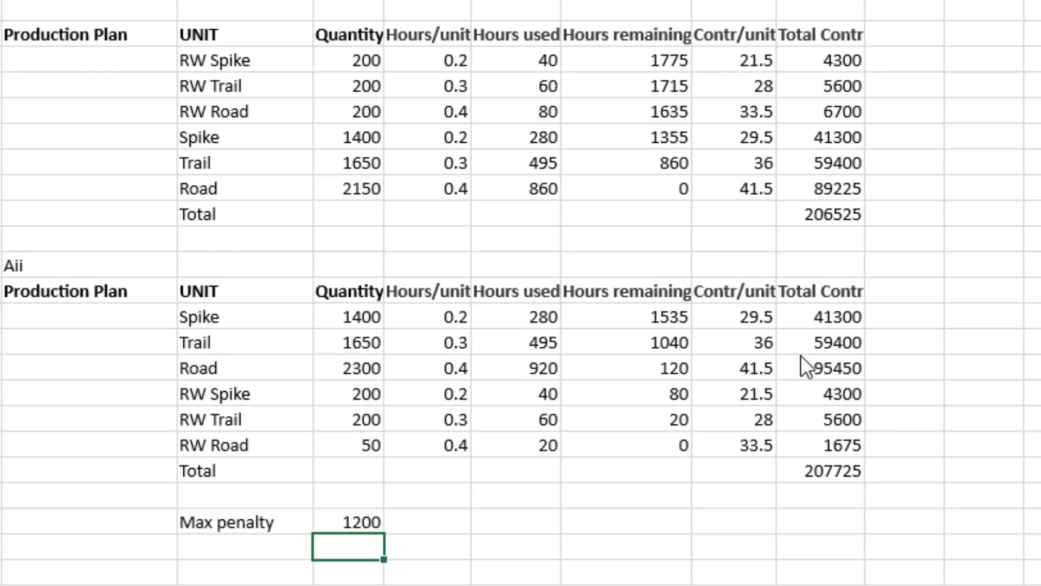